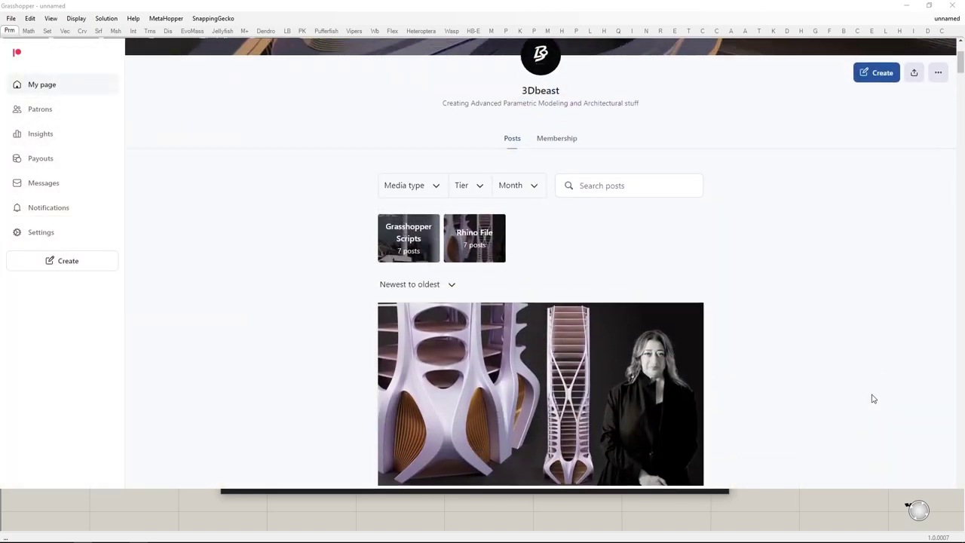
Browse the 3Dbeast creator page's posts and their attached Rhino and Grasshopper files
{"action": "scroll", "coordinate": [873, 396], "scroll_direction": "down", "scroll_amount": 10}
{"action": "scroll", "coordinate": [872, 398], "scroll_direction": "down", "scroll_amount": 12}
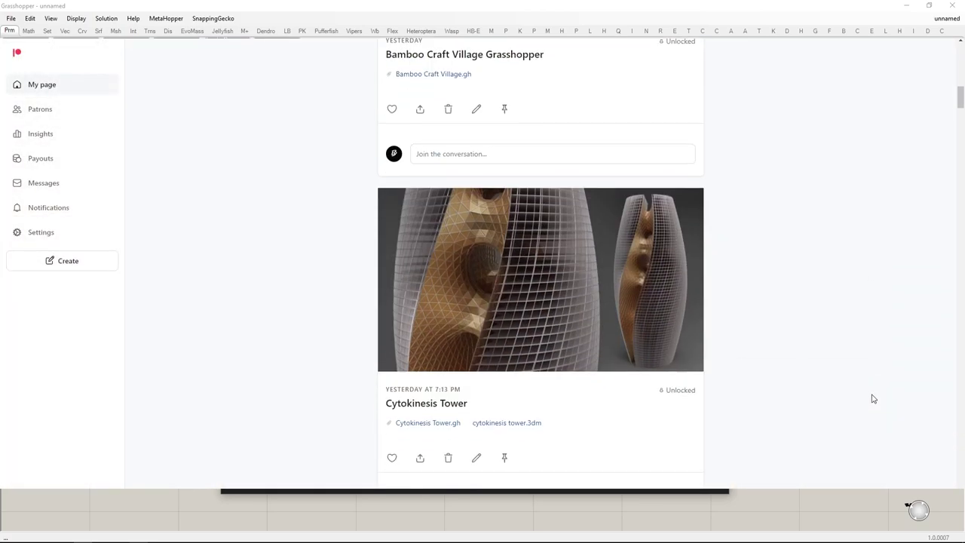
{"action": "scroll", "coordinate": [874, 398], "scroll_direction": "down", "scroll_amount": 11}
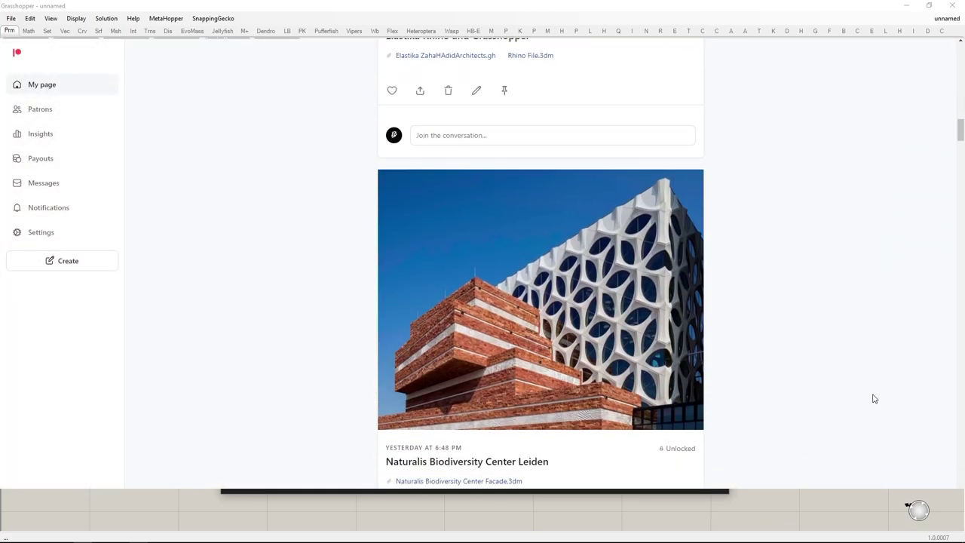
{"action": "scroll", "coordinate": [874, 398], "scroll_direction": "down", "scroll_amount": 20}
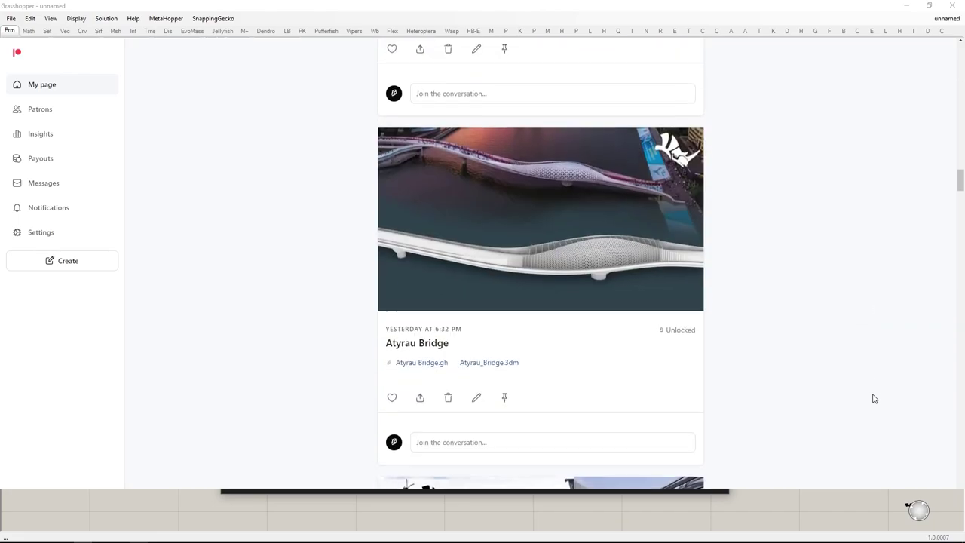
{"action": "scroll", "coordinate": [874, 398], "scroll_direction": "down", "scroll_amount": 14}
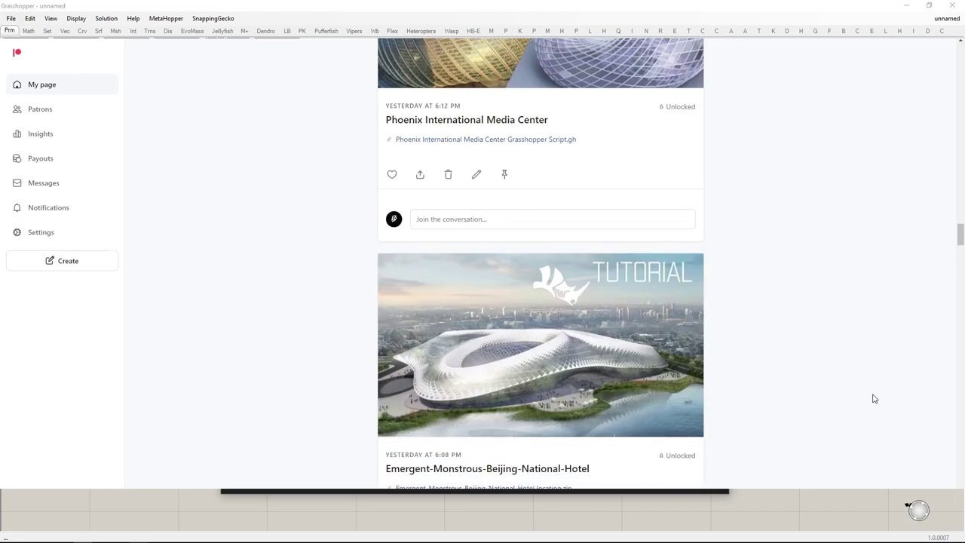
{"action": "scroll", "coordinate": [874, 398], "scroll_direction": "down", "scroll_amount": 20}
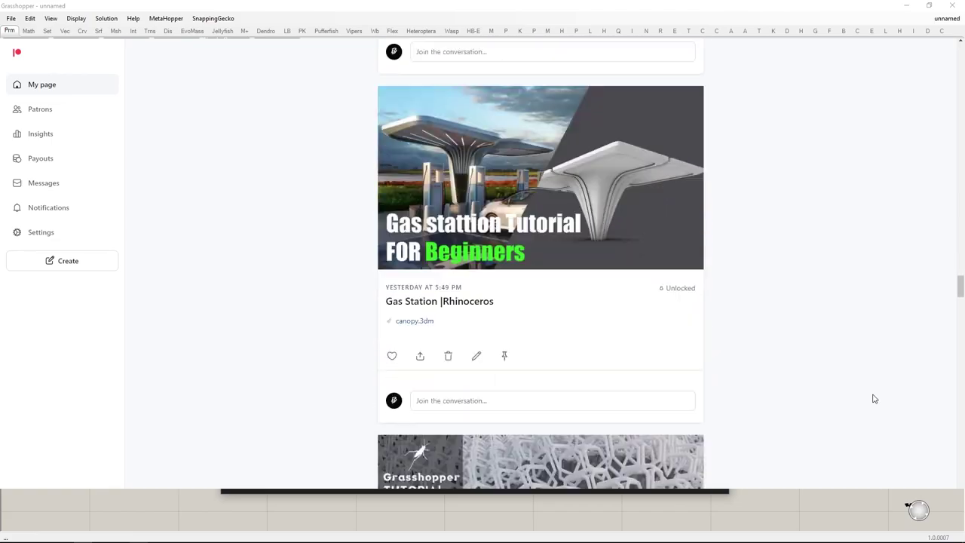
{"action": "scroll", "coordinate": [874, 398], "scroll_direction": "down", "scroll_amount": 20}
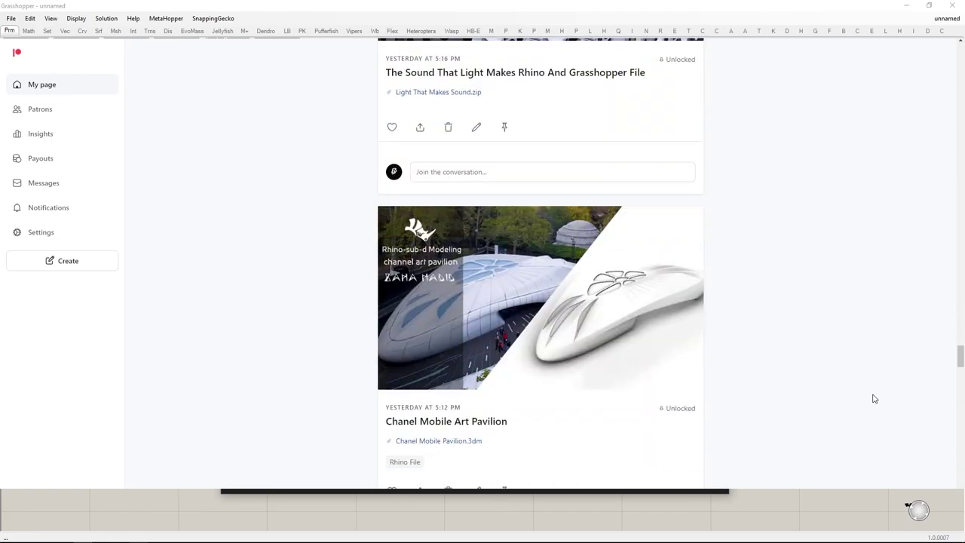
{"action": "scroll", "coordinate": [874, 399], "scroll_direction": "down", "scroll_amount": 20}
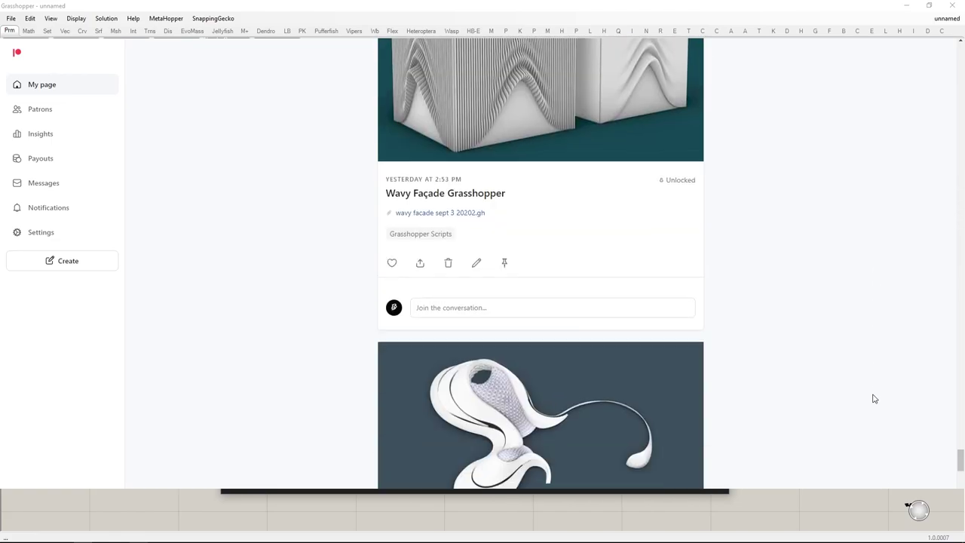
{"action": "scroll", "coordinate": [874, 398], "scroll_direction": "down", "scroll_amount": 10}
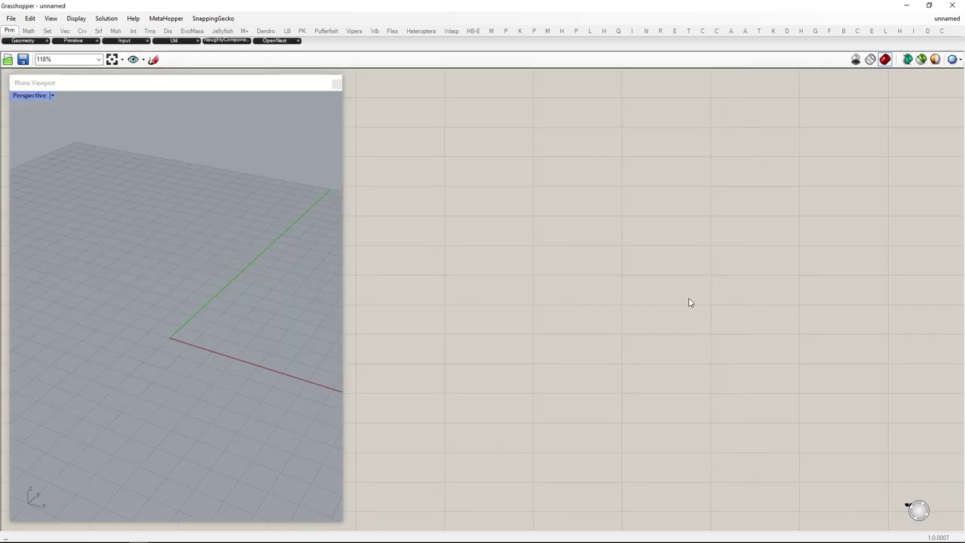
In Grasshopper, place a Rectangle component on the empty canvas
{"action": "double_click", "coordinate": [689, 300]}
{"action": "type", "text": "rectangle"}
{"action": "key", "text": "Return"}
{"action": "left_click_drag", "start_coordinate": [687, 301], "coordinate": [793, 325]}
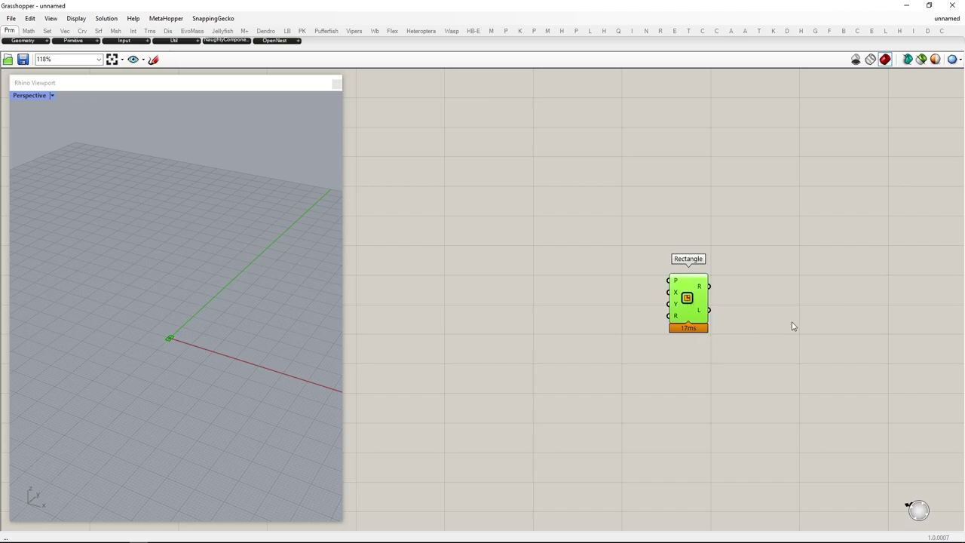
Add a Construct Domain component and wire its output to the Rectangle's X input
{"action": "double_click", "coordinate": [601, 325]}
{"action": "type", "text": "construct domain"}
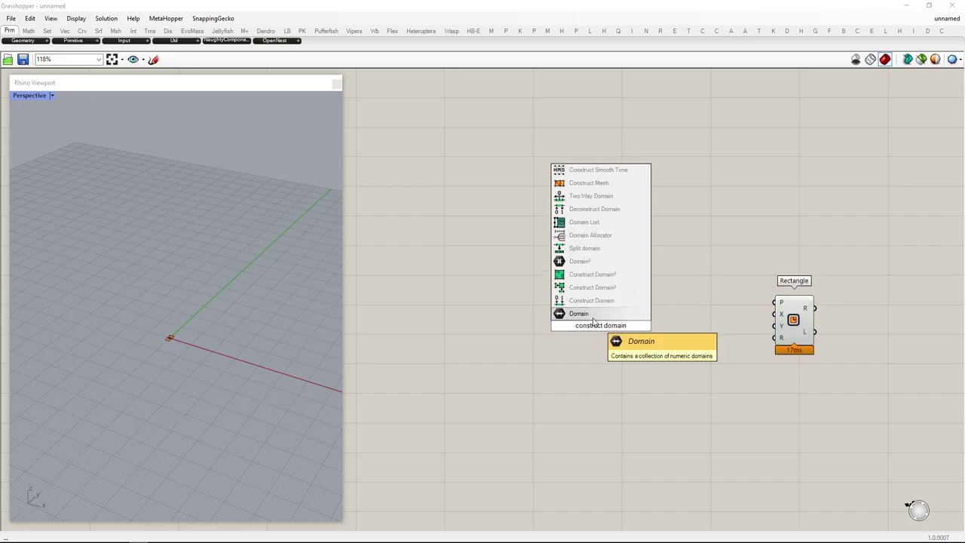
{"action": "key", "text": "Return"}
{"action": "left_click_drag", "start_coordinate": [794, 316], "coordinate": [765, 327]}
{"action": "left_click_drag", "start_coordinate": [836, 390], "coordinate": [573, 273]}
{"action": "left_click_drag", "start_coordinate": [617, 320], "coordinate": [741, 326]}
Add a number slider of 120 and wire it to both the A and B inputs of Construct Domain
{"action": "double_click", "coordinate": [561, 328]}
{"action": "type", "text": "120"}
{"action": "key", "text": "Return"}
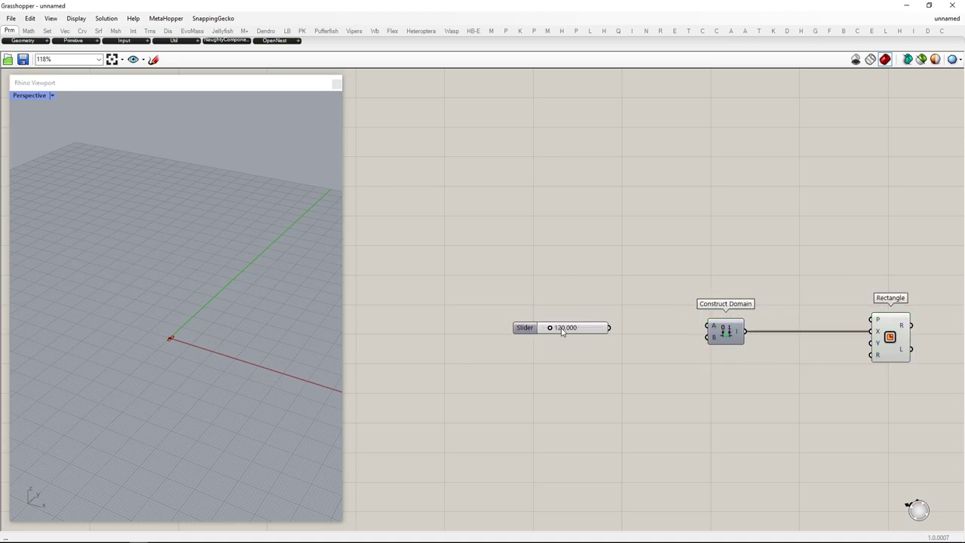
{"action": "left_click_drag", "start_coordinate": [610, 329], "coordinate": [707, 337]}
{"action": "right_click", "coordinate": [706, 325]}
Apply the expression -x to the domain's B input and set its slider to 213.5
{"action": "right_click", "coordinate": [710, 341]}
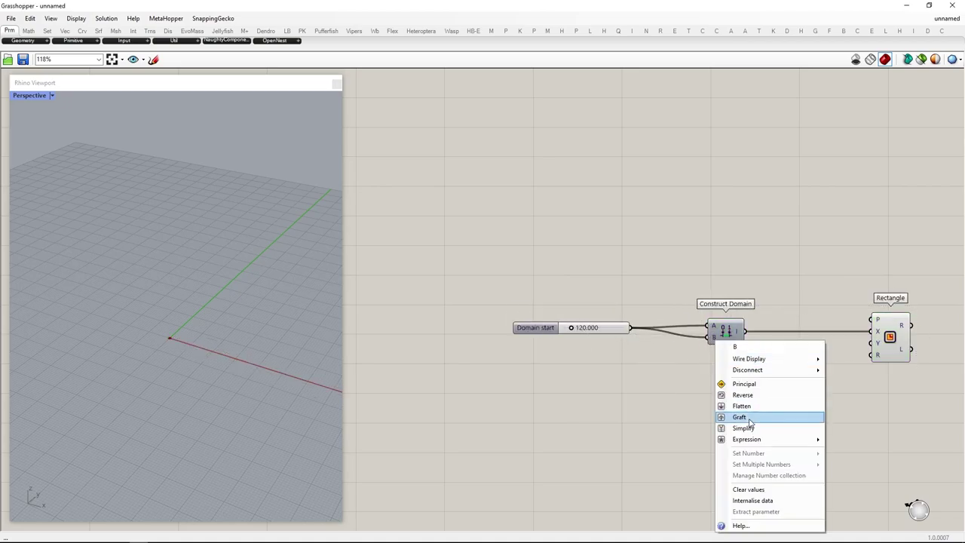
{"action": "mouse_move", "coordinate": [800, 440]}
{"action": "type", "text": "-x"}
{"action": "left_click", "coordinate": [860, 465]}
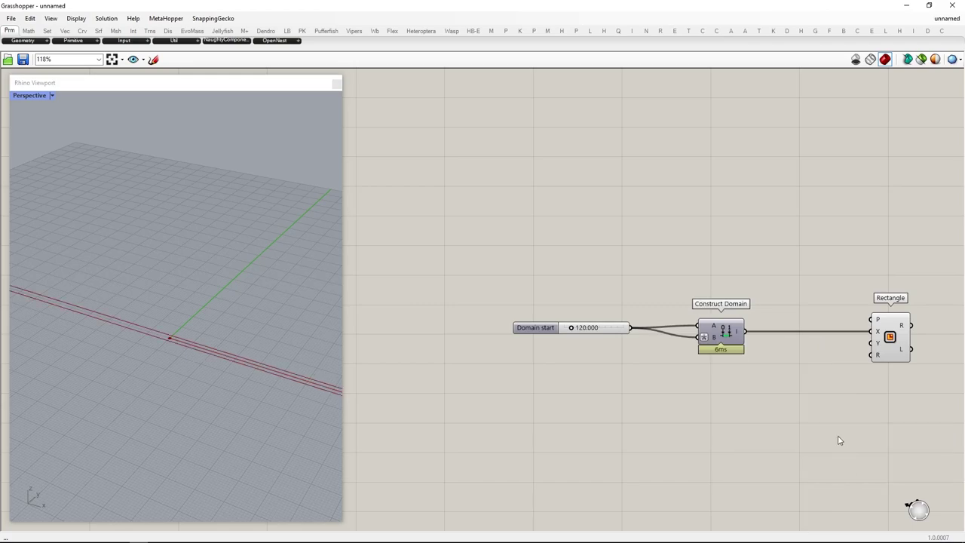
{"action": "right_click_drag", "start_coordinate": [180, 356], "coordinate": [184, 434], "text": "ctrl"}
{"action": "left_click_drag", "start_coordinate": [570, 330], "coordinate": [579, 330]}
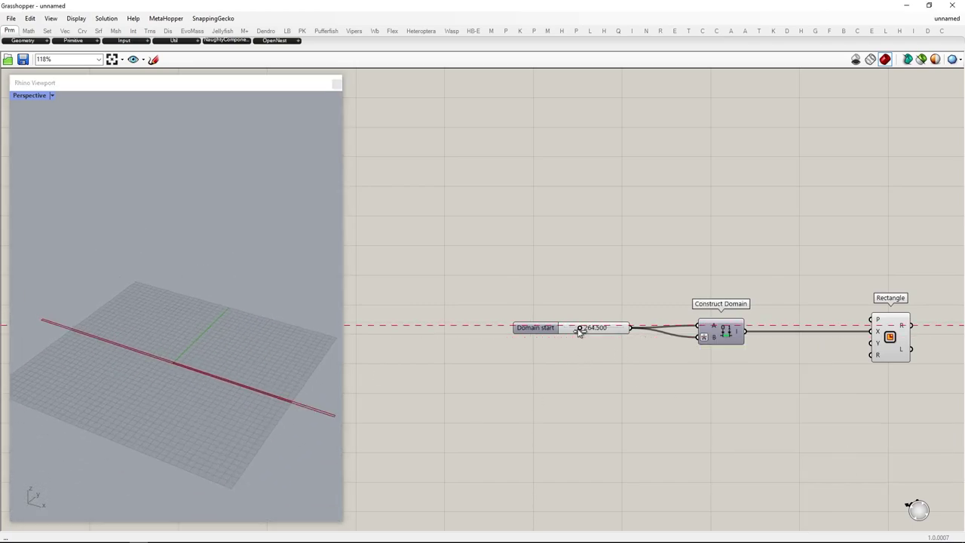
Duplicate the slider and Construct Domain pair for the Rectangle's Y input and set the copy's slider to 281.5
{"action": "left_click_drag", "start_coordinate": [734, 420], "coordinate": [585, 305]}
{"action": "key", "text": "ctrl+c"}
{"action": "key", "text": "ctrl+v"}
{"action": "left_click_drag", "start_coordinate": [731, 337], "coordinate": [872, 343]}
{"action": "left_click", "coordinate": [741, 438]}
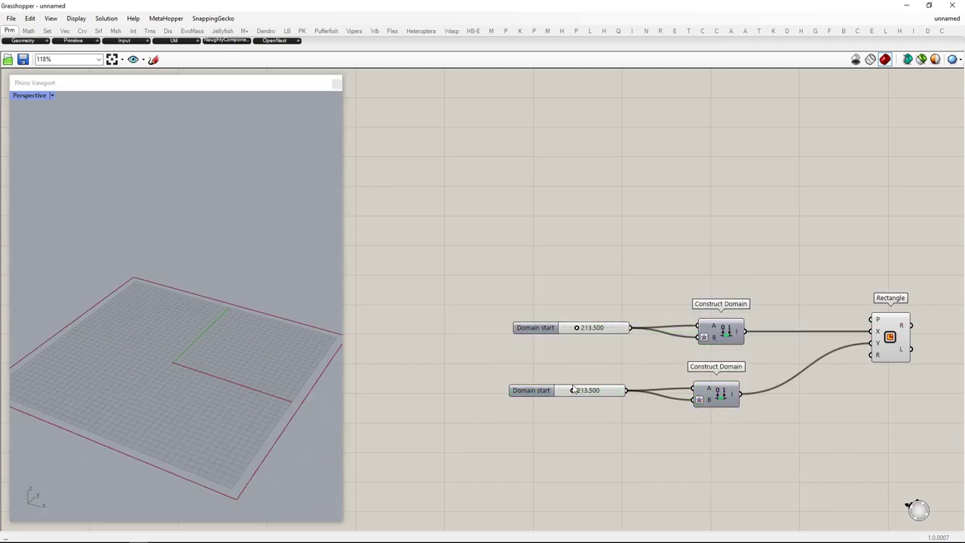
{"action": "left_click_drag", "start_coordinate": [573, 391], "coordinate": [577, 390]}
{"action": "scroll", "coordinate": [191, 368], "scroll_direction": "down", "scroll_amount": 3}
Add a number slider for the Rectangle's corner radius at 77.5 and set the Y domain slider to 332.5
{"action": "right_click_drag", "start_coordinate": [626, 400], "coordinate": [562, 320]}
{"action": "double_click", "coordinate": [605, 392]}
{"action": "type", "text": "12"}
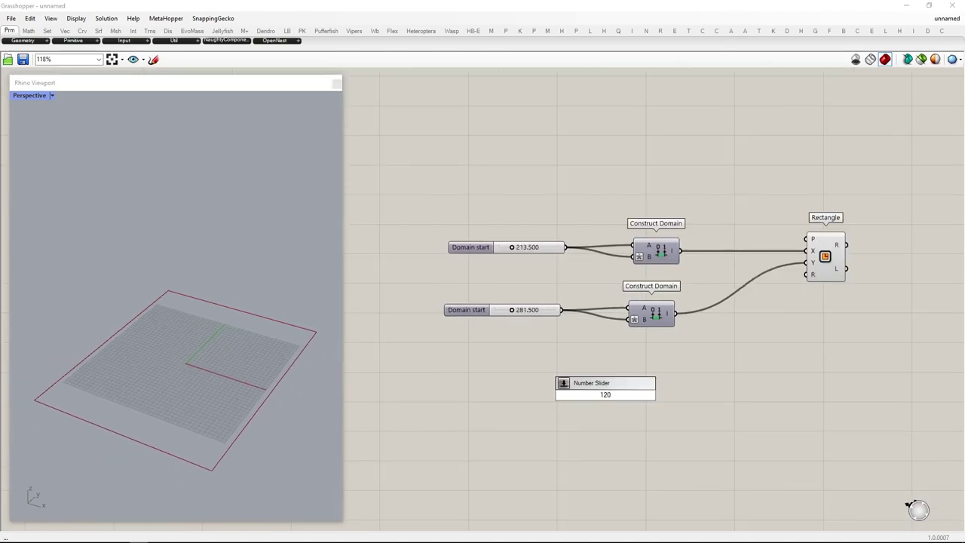
{"action": "type", "text": "0"}
{"action": "key", "text": "Return"}
{"action": "left_click_drag", "start_coordinate": [828, 279], "coordinate": [806, 274]}
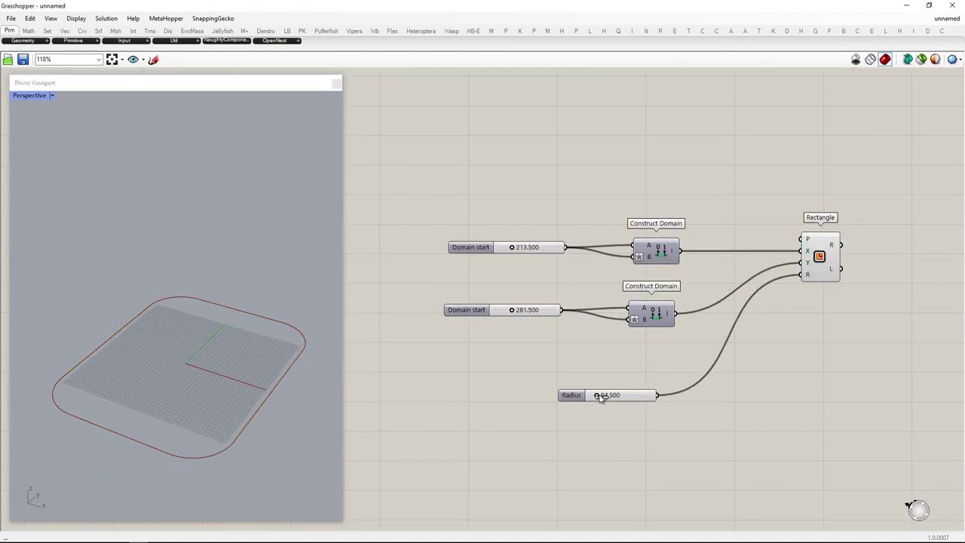
{"action": "mouse_move", "coordinate": [512, 310]}
{"action": "left_mouse_down"}
{"action": "mouse_move", "coordinate": [541, 317]}
{"action": "mouse_move", "coordinate": [519, 315]}
{"action": "left_mouse_up"}
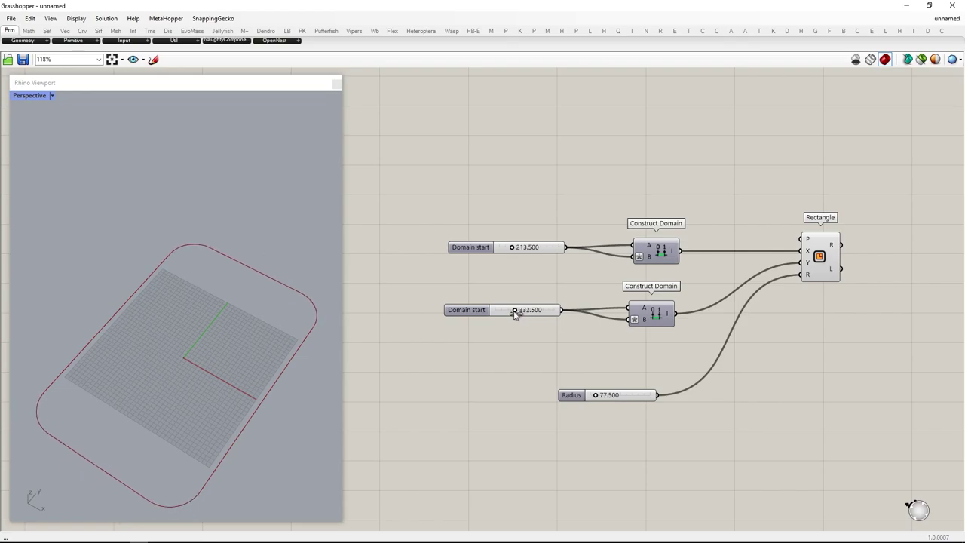
{"action": "right_click_drag", "start_coordinate": [238, 440], "coordinate": [229, 408]}
Add a Move component and feed the rectangle into its geometry input
{"action": "right_click_drag", "start_coordinate": [818, 318], "coordinate": [655, 325]}
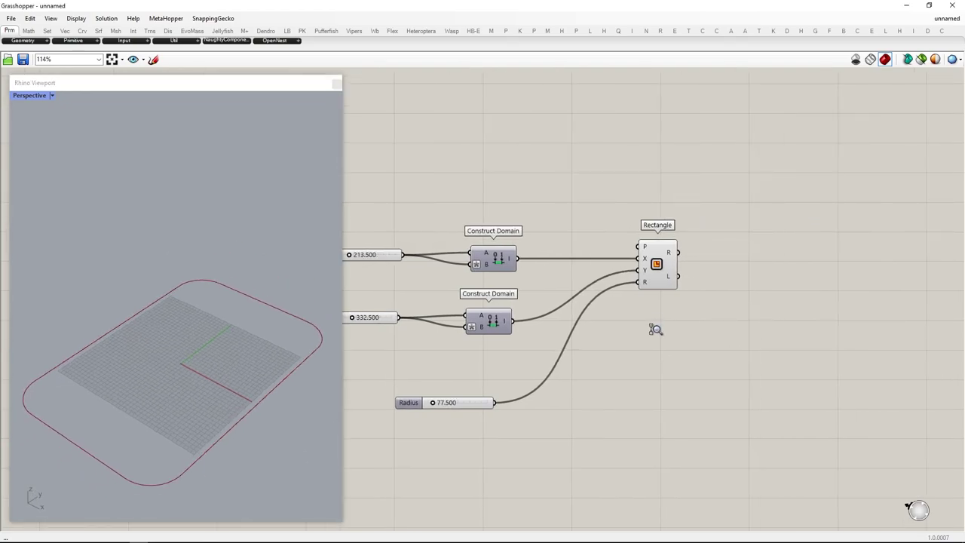
{"action": "scroll", "coordinate": [655, 324], "scroll_direction": "down", "scroll_amount": 3}
{"action": "double_click", "coordinate": [759, 300]}
{"action": "type", "text": "move"}
{"action": "key", "text": "Return"}
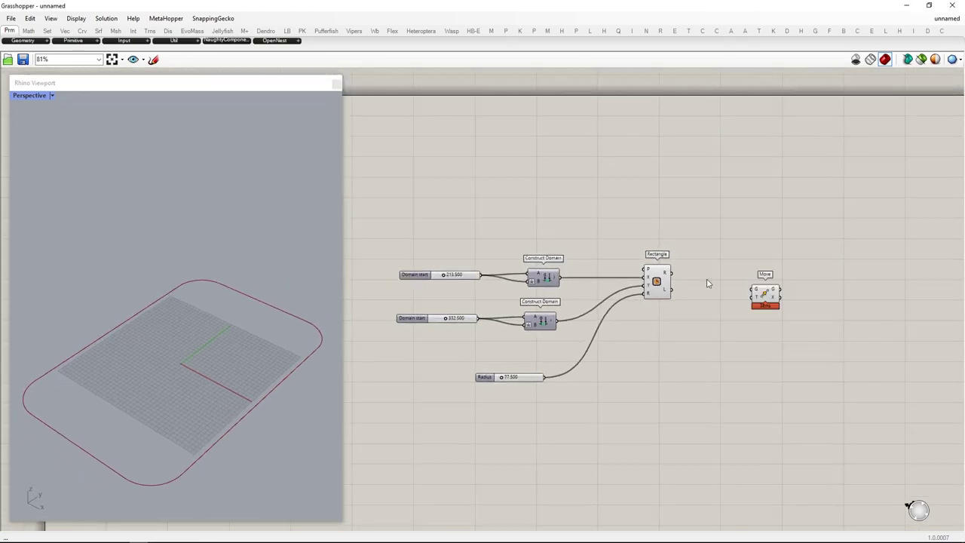
{"action": "left_click_drag", "start_coordinate": [765, 294], "coordinate": [832, 278]}
Add a Unit Z vector component and wire it to the Move component's T input
{"action": "double_click", "coordinate": [746, 355]}
{"action": "type", "text": "z"}
{"action": "key", "text": "Return"}
{"action": "left_click_drag", "start_coordinate": [760, 355], "coordinate": [707, 412]}
{"action": "left_click", "coordinate": [747, 357]}
Add a number slider of 35 to the Unit Z factor input and raise it to 52.183
{"action": "double_click", "coordinate": [634, 435]}
{"action": "type", "text": "35"}
{"action": "key", "text": "Return"}
{"action": "left_click_drag", "start_coordinate": [656, 437], "coordinate": [651, 415]}
{"action": "right_click_drag", "start_coordinate": [317, 353], "coordinate": [184, 347], "text": "shift"}
{"action": "scroll", "coordinate": [184, 362], "scroll_direction": "up", "scroll_amount": 8}
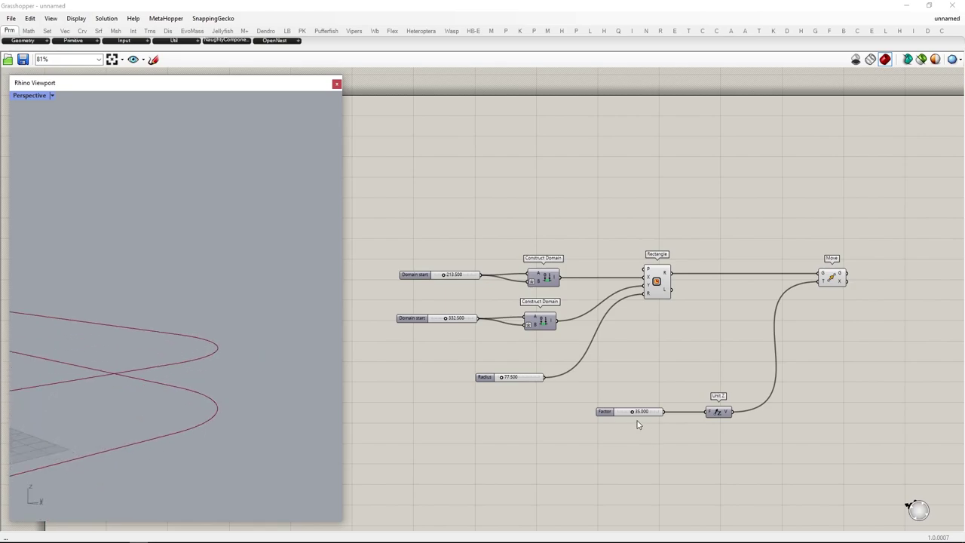
{"action": "left_click_drag", "start_coordinate": [631, 413], "coordinate": [641, 415]}
Add a Tween Curve component with the original rectangle as curve A and the moved rectangle as curve B
{"action": "right_click_drag", "start_coordinate": [913, 288], "coordinate": [739, 323]}
{"action": "left_click_drag", "start_coordinate": [659, 311], "coordinate": [665, 365]}
{"action": "double_click", "coordinate": [804, 311]}
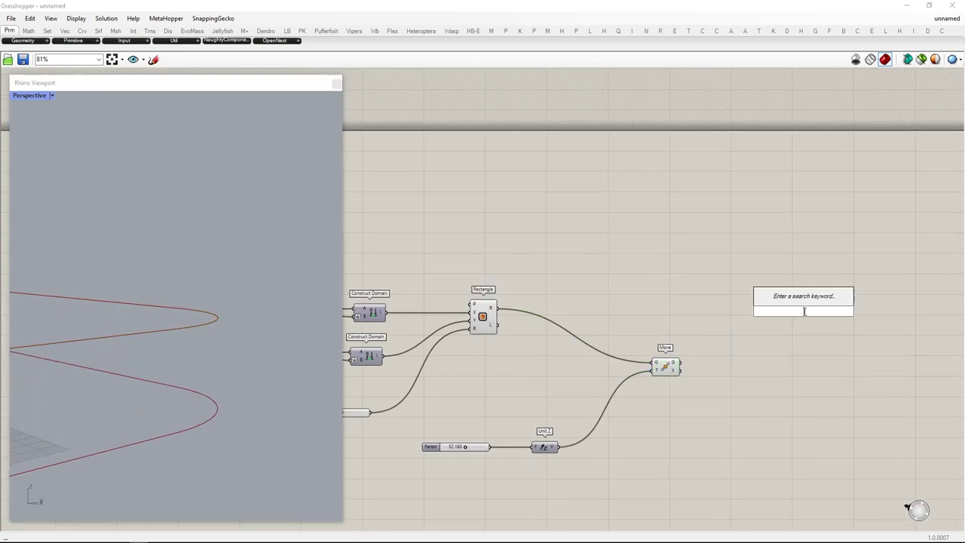
{"action": "type", "text": "tween cur"}
{"action": "key", "text": "Return"}
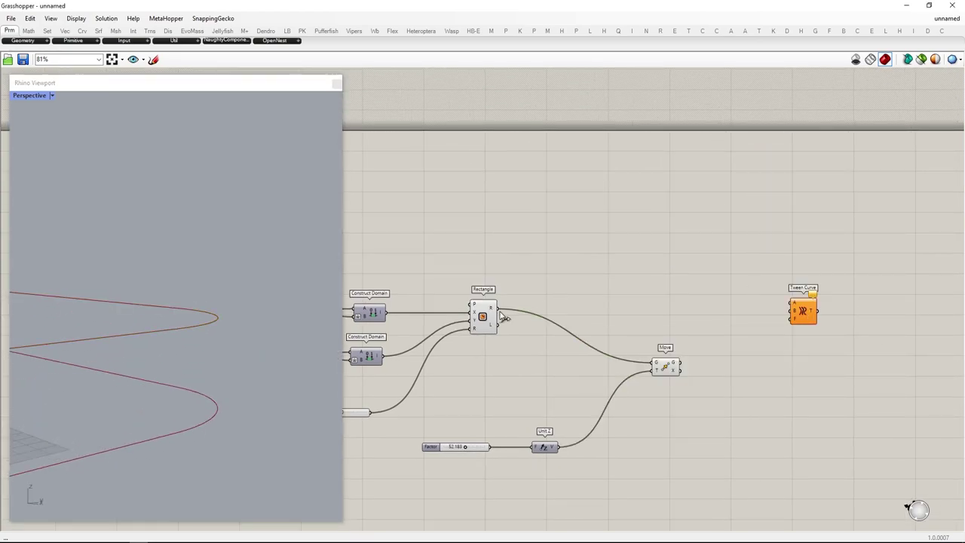
{"action": "left_click_drag", "start_coordinate": [499, 309], "coordinate": [790, 302]}
{"action": "left_click_drag", "start_coordinate": [680, 362], "coordinate": [780, 316]}
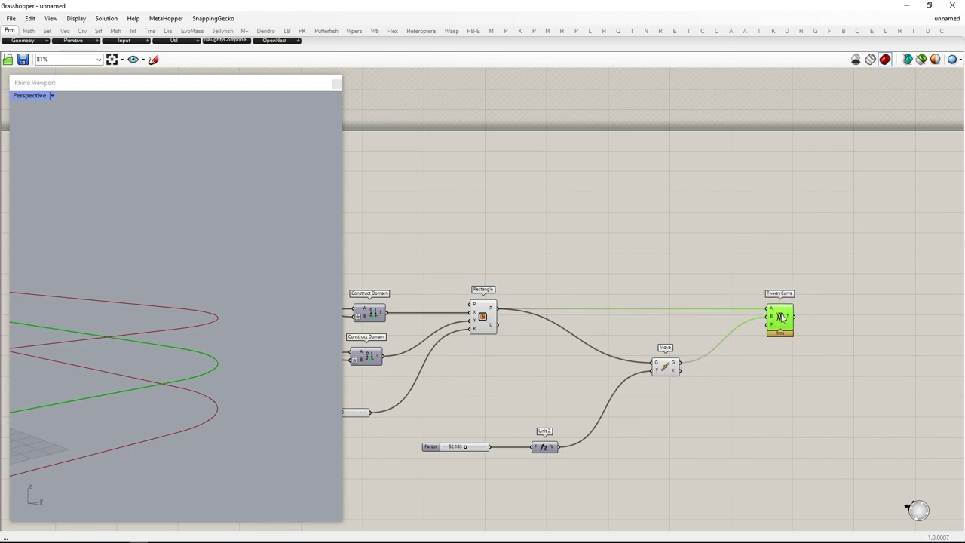
Add an Offset Curve component and feed the tween curve into its curve input
{"action": "right_click_drag", "start_coordinate": [874, 318], "coordinate": [768, 313]}
{"action": "double_click", "coordinate": [768, 313]}
{"action": "type", "text": "offset curve"}
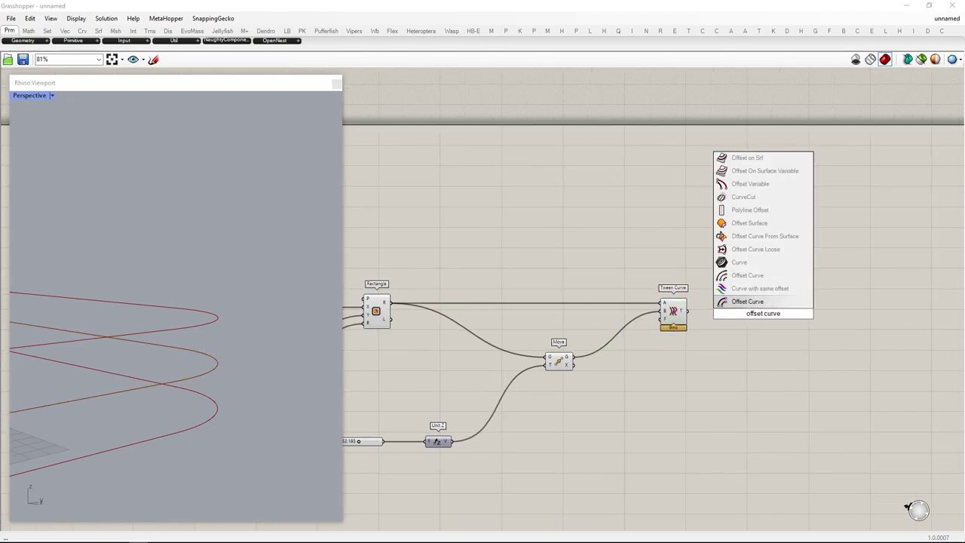
{"action": "key", "text": "Return"}
{"action": "left_click_drag", "start_coordinate": [753, 303], "coordinate": [805, 321]}
Add a number slider for the Offset Curve distance and set it to about 21.8
{"action": "type", "text": "12"}
{"action": "key", "text": "Return"}
{"action": "left_click_drag", "start_coordinate": [683, 388], "coordinate": [690, 389]}
Shift the Move, Tween Curve, Offset Curve and distance slider components lower on the canvas, below the Rectangle's level
{"action": "scroll", "coordinate": [836, 336], "scroll_direction": "down", "scroll_amount": 1}
{"action": "right_click_drag", "start_coordinate": [836, 336], "coordinate": [766, 337]}
{"action": "left_click_drag", "start_coordinate": [860, 409], "coordinate": [522, 272]}
{"action": "left_click_drag", "start_coordinate": [530, 356], "coordinate": [541, 387]}
Add a Merge component with the base rectangle in D1 and the offset curve in D2
{"action": "double_click", "coordinate": [844, 322]}
{"action": "type", "text": "merge"}
{"action": "key", "text": "Return"}
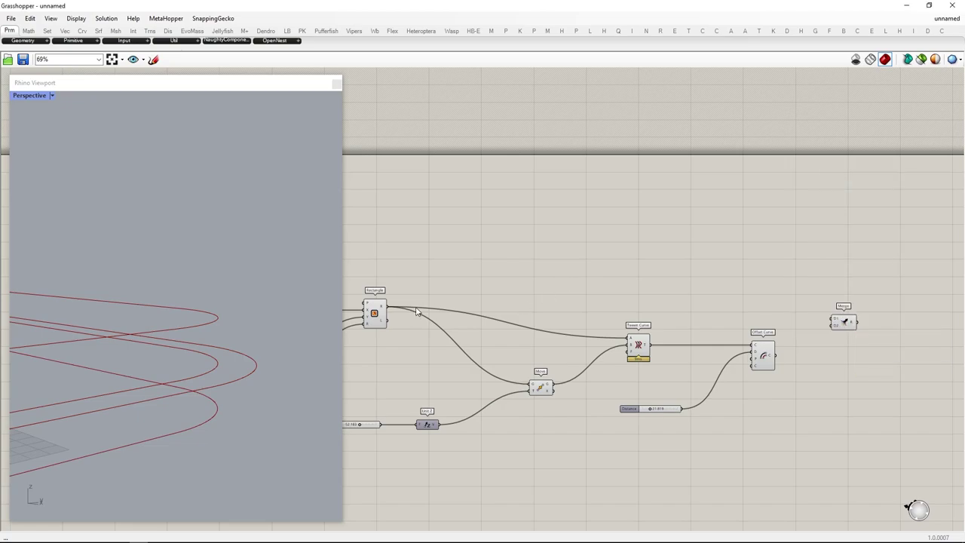
{"action": "left_click_drag", "start_coordinate": [842, 324], "coordinate": [860, 312]}
{"action": "left_click", "coordinate": [781, 357]}
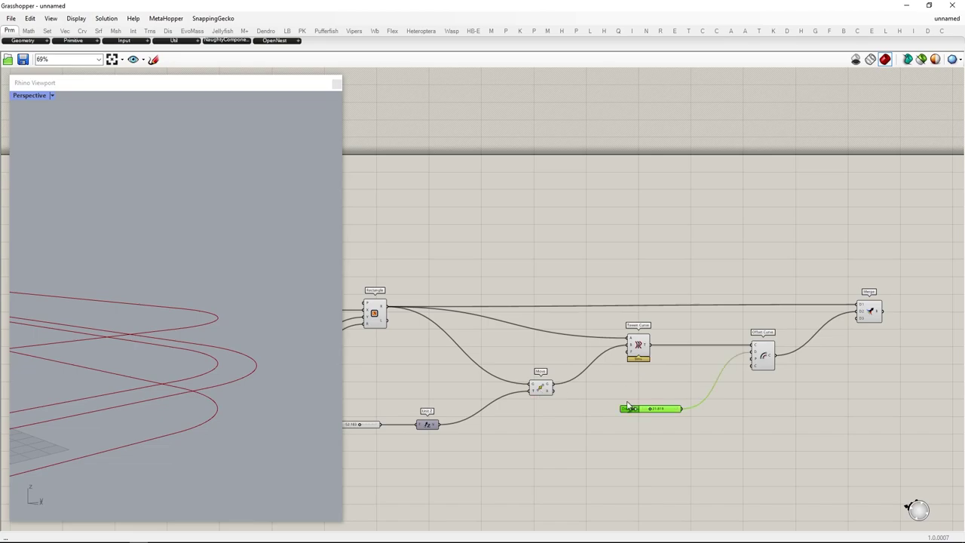
Wire the moved rectangle to Merge's D3 input through a relay and reposition the Merge component
{"action": "left_click_drag", "start_coordinate": [554, 383], "coordinate": [858, 321]}
{"action": "left_click_drag", "start_coordinate": [818, 387], "coordinate": [819, 382]}
{"action": "right_click_drag", "start_coordinate": [865, 370], "coordinate": [786, 362]}
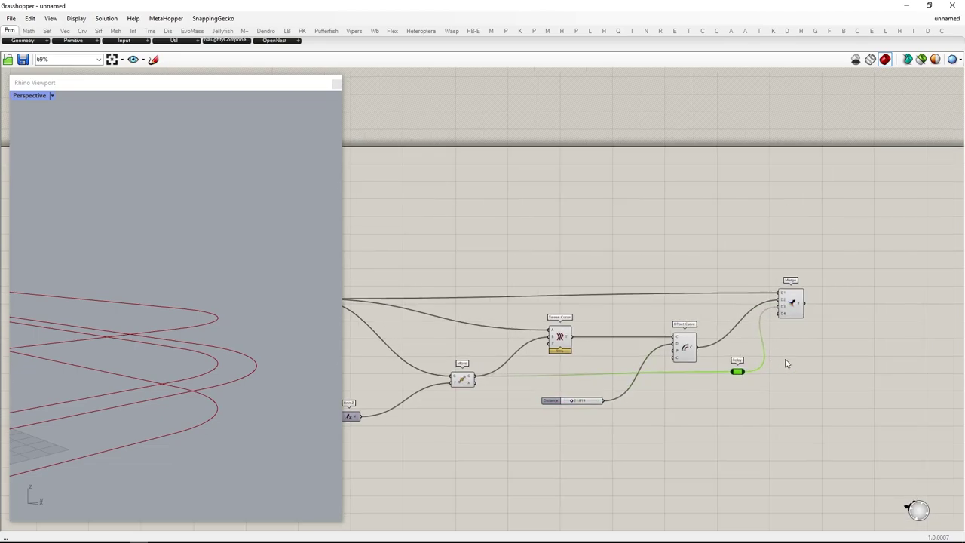
{"action": "left_click_drag", "start_coordinate": [796, 307], "coordinate": [840, 313]}
{"action": "left_click", "coordinate": [885, 345]}
Add a Loft component and feed the merged curves into its curves input
{"action": "right_click_drag", "start_coordinate": [884, 346], "coordinate": [735, 325]}
{"action": "double_click", "coordinate": [734, 323]}
{"action": "type", "text": "loft"}
{"action": "key", "text": "Return"}
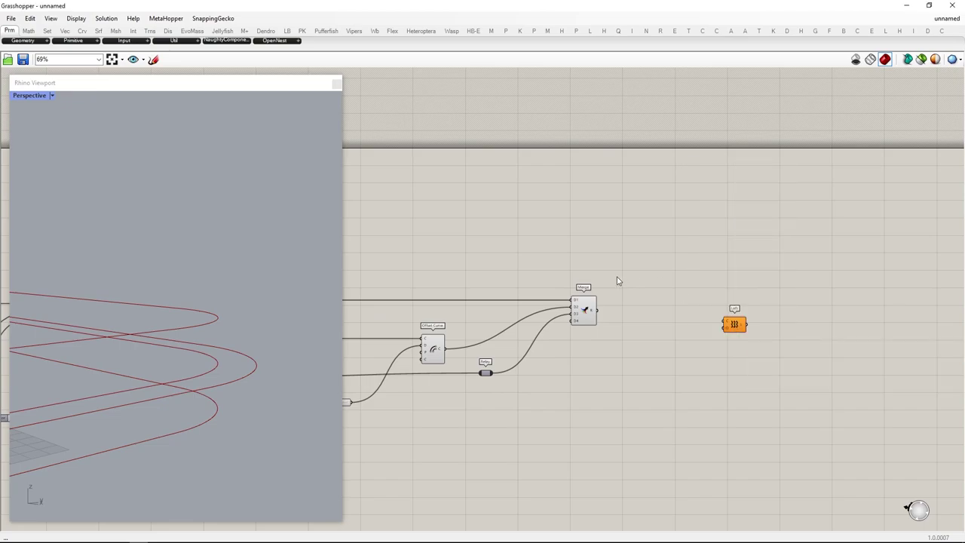
{"action": "left_click_drag", "start_coordinate": [698, 288], "coordinate": [724, 322]}
{"action": "left_click", "coordinate": [735, 325]}
{"action": "left_click", "coordinate": [721, 354]}
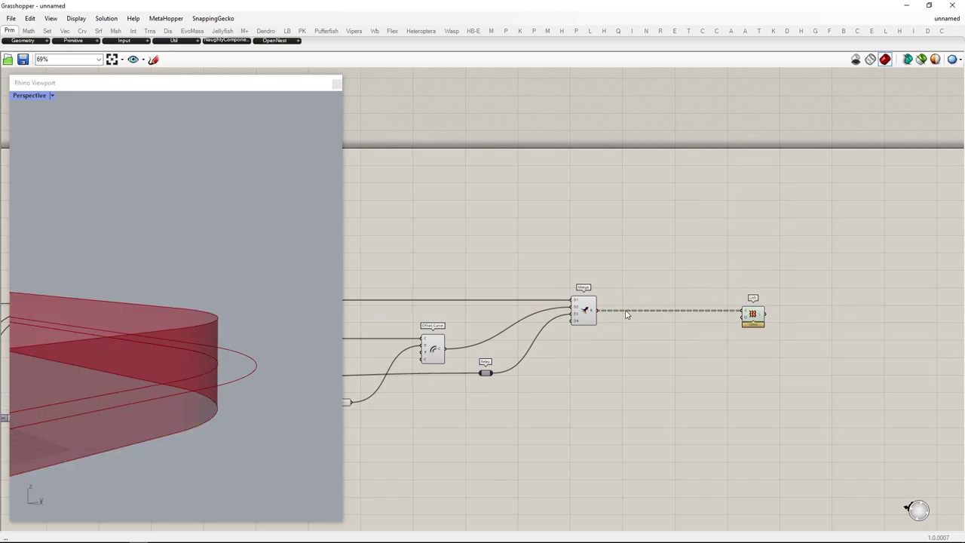
Check the merged data tree and flatten the D2 input of the Merge component
{"action": "scroll", "coordinate": [610, 297], "scroll_direction": "up", "scroll_amount": 4}
{"action": "mouse_move", "coordinate": [555, 328]}
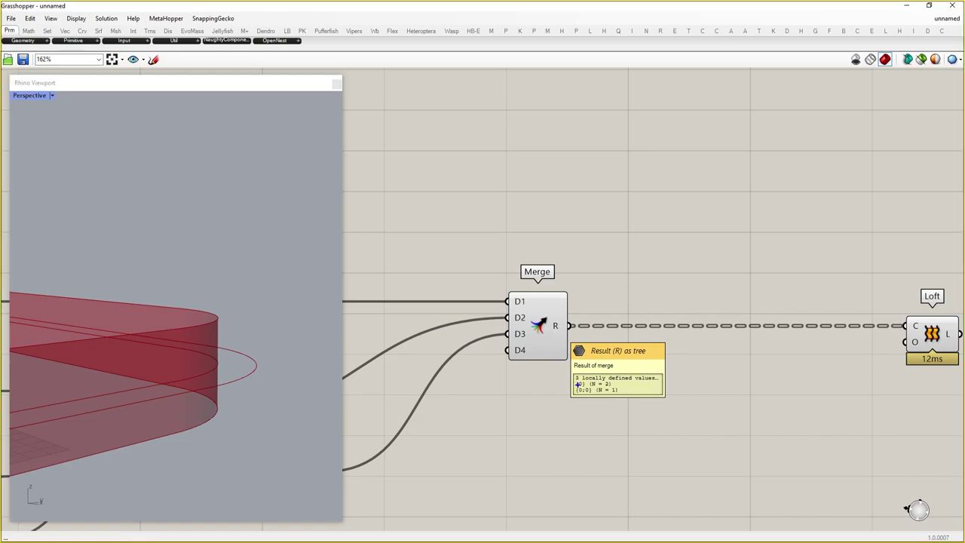
{"action": "right_click", "coordinate": [515, 319]}
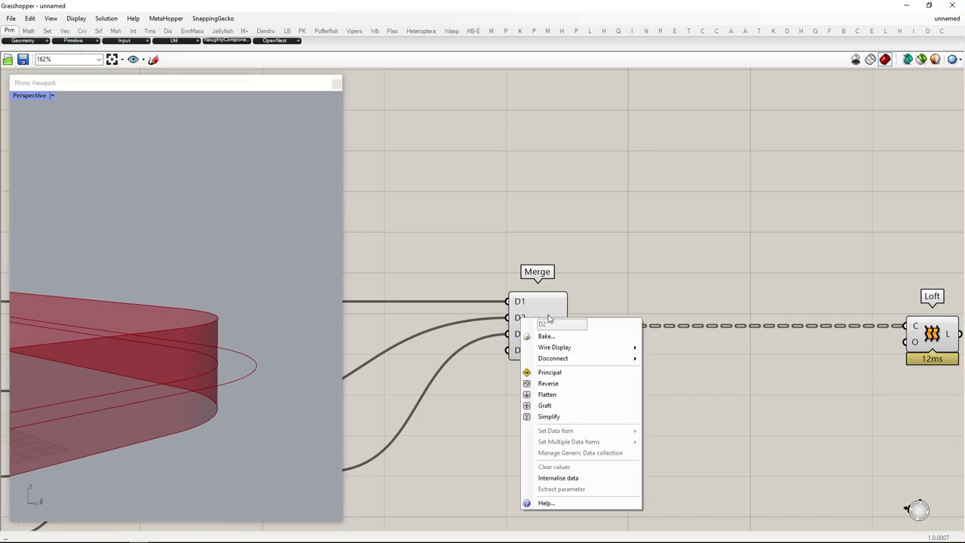
{"action": "left_click", "coordinate": [547, 395]}
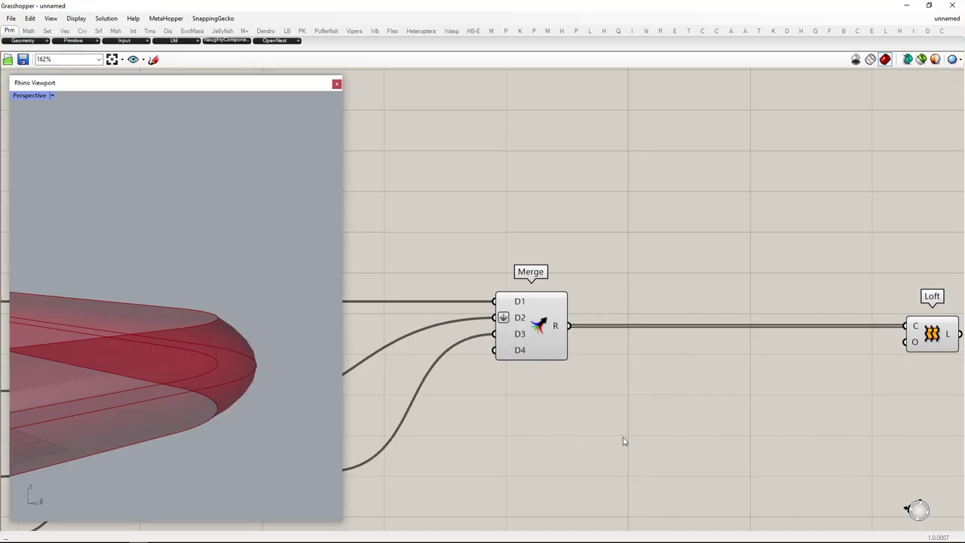
Reduce the Offset Curve distance slider slightly to make the lofted edge bulge less
{"action": "scroll", "coordinate": [659, 306], "scroll_direction": "down", "scroll_amount": 4}
{"action": "right_click_drag", "start_coordinate": [272, 355], "coordinate": [213, 351]}
{"action": "right_click_drag", "start_coordinate": [427, 377], "coordinate": [621, 362]}
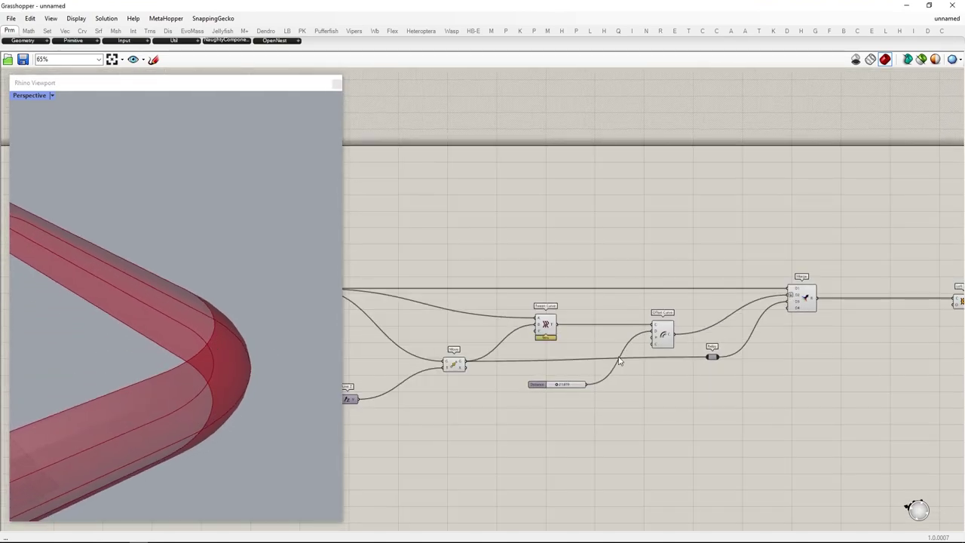
{"action": "scroll", "coordinate": [557, 370], "scroll_direction": "up", "scroll_amount": 7}
{"action": "right_click_drag", "start_coordinate": [557, 370], "coordinate": [560, 279]}
{"action": "mouse_move", "coordinate": [556, 347]}
{"action": "left_mouse_down"}
{"action": "mouse_move", "coordinate": [536, 348]}
{"action": "mouse_move", "coordinate": [543, 359]}
{"action": "left_mouse_up"}
Move the Loft component closer to the Merge component
{"action": "scroll", "coordinate": [543, 359], "scroll_direction": "down", "scroll_amount": 5}
{"action": "right_click_drag", "start_coordinate": [898, 288], "coordinate": [451, 375]}
{"action": "left_click_drag", "start_coordinate": [690, 317], "coordinate": [615, 315]}
{"action": "right_click_drag", "start_coordinate": [685, 325], "coordinate": [614, 320]}
{"action": "scroll", "coordinate": [644, 286], "scroll_direction": "up", "scroll_amount": 1}
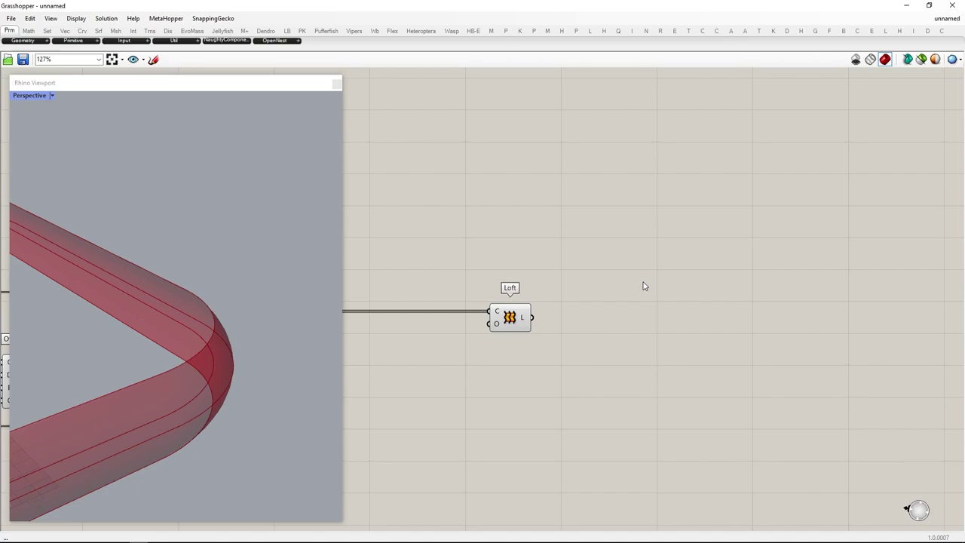
Add a Divide Surface component and feed the Loft output into its surface input
{"action": "double_click", "coordinate": [687, 322]}
{"action": "type", "text": "divide surfa"}
{"action": "key", "text": "Return"}
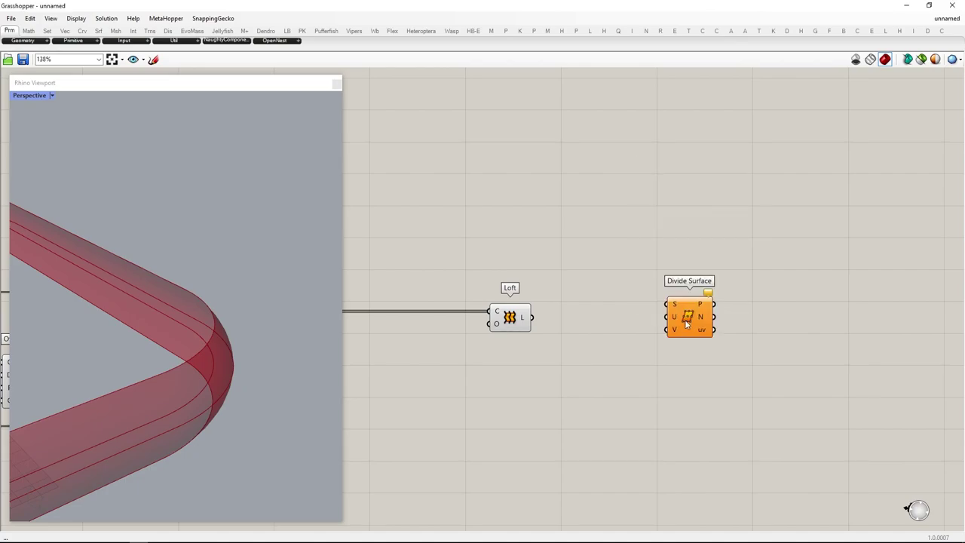
{"action": "left_click_drag", "start_coordinate": [532, 317], "coordinate": [791, 330]}
Add a number slider to Divide Surface's U input and set the U count to 3
{"action": "double_click", "coordinate": [586, 381]}
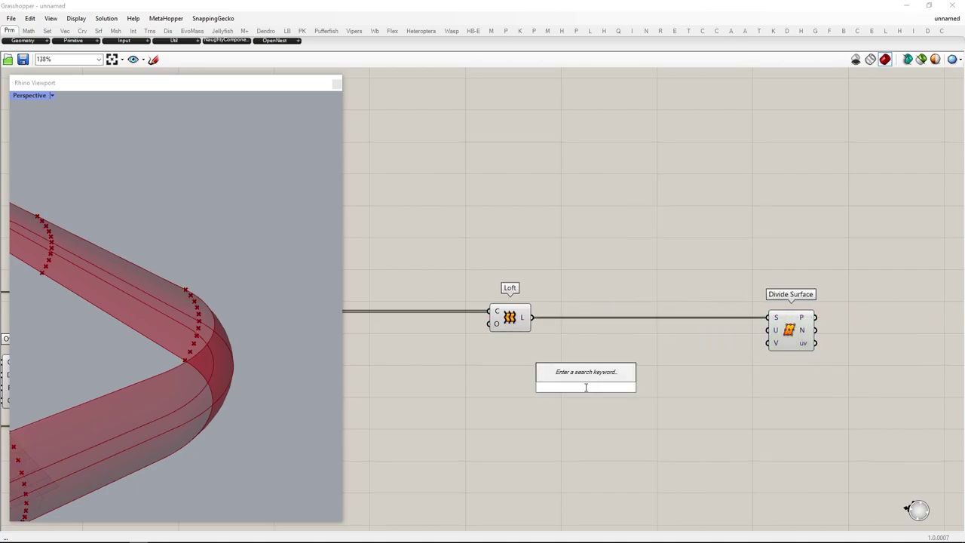
{"action": "type", "text": "5"}
{"action": "key", "text": "Return"}
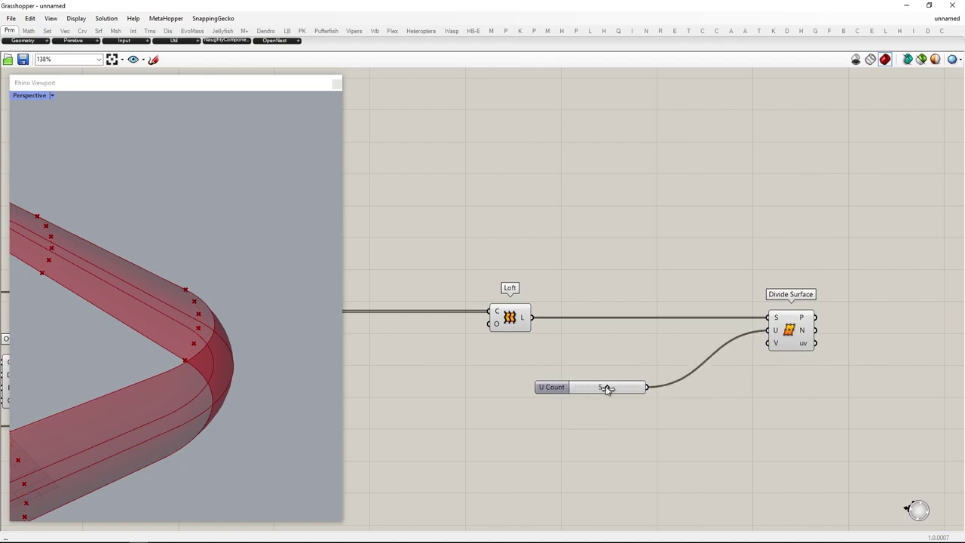
{"action": "left_click_drag", "start_coordinate": [607, 389], "coordinate": [631, 389]}
Add a number slider with value 12 to Divide Surface's V input and raise it to 79
{"action": "double_click", "coordinate": [597, 423]}
{"action": "type", "text": "12"}
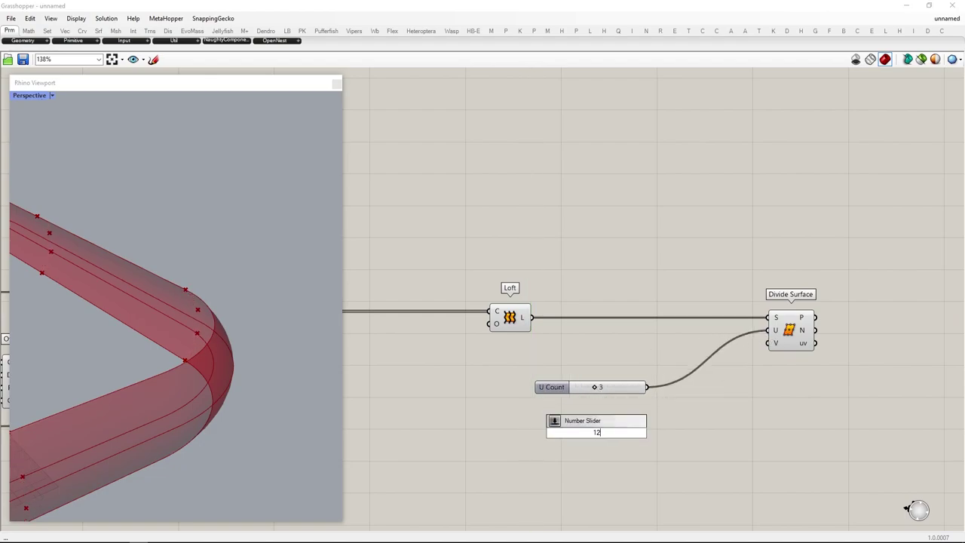
{"action": "key", "text": "Return"}
{"action": "left_click_drag", "start_coordinate": [648, 433], "coordinate": [724, 387]}
{"action": "scroll", "coordinate": [249, 366], "scroll_direction": "down", "scroll_amount": 10}
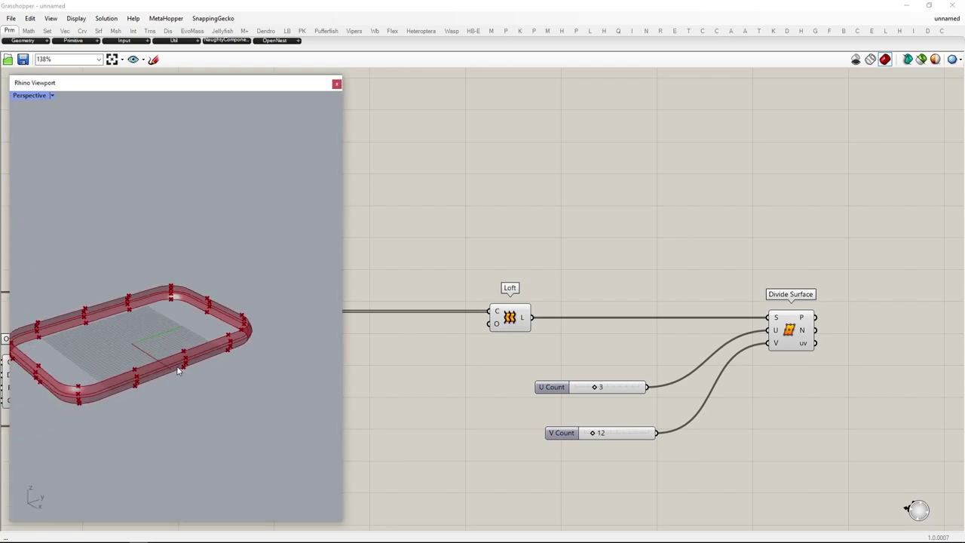
{"action": "scroll", "coordinate": [61, 359], "scroll_direction": "up", "scroll_amount": 3}
{"action": "left_click_drag", "start_coordinate": [597, 436], "coordinate": [635, 434]}
Hide the preview of the source curves, and set the V count to 94 and the U count to 5
{"action": "scroll", "coordinate": [123, 417], "scroll_direction": "up", "scroll_amount": 5}
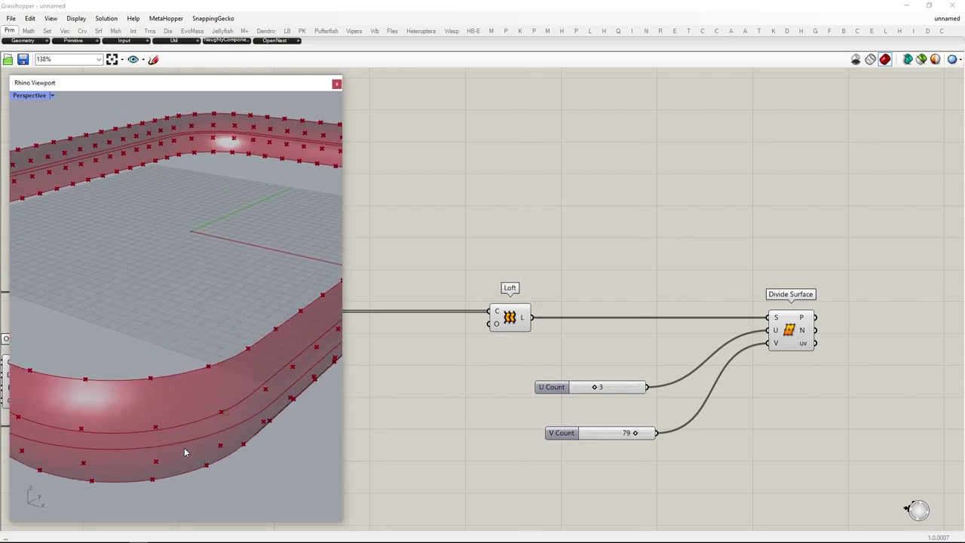
{"action": "left_click_drag", "start_coordinate": [872, 455], "coordinate": [426, 261]}
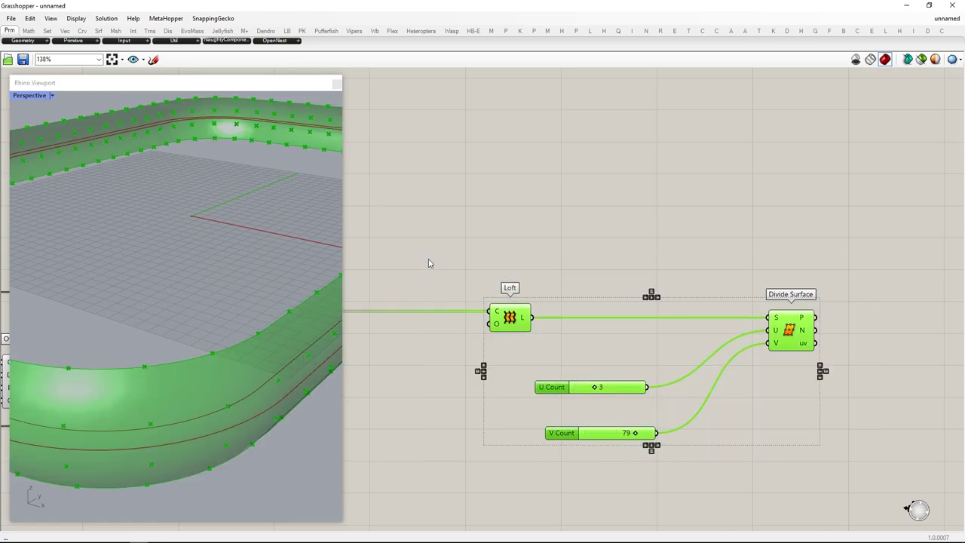
{"action": "left_click", "coordinate": [411, 255]}
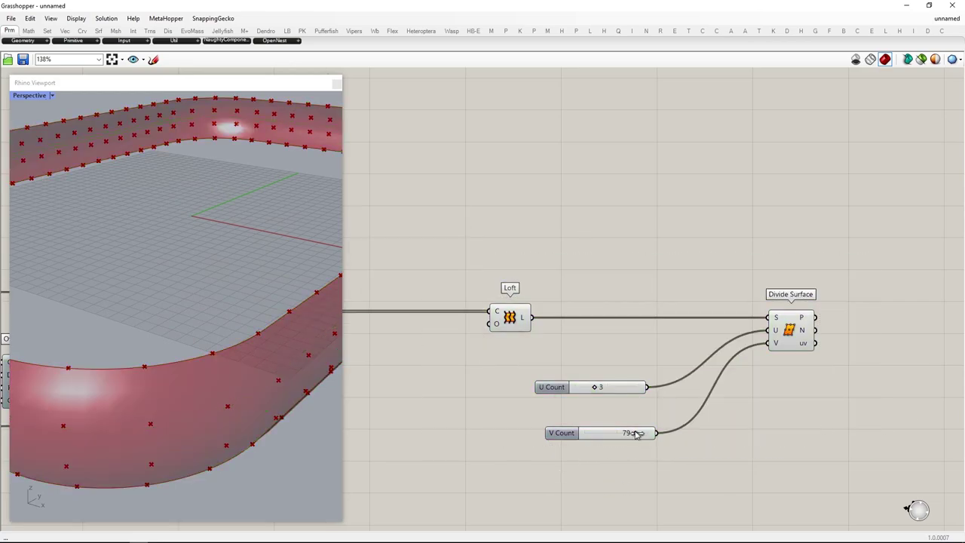
{"action": "left_click_drag", "start_coordinate": [636, 434], "coordinate": [646, 438]}
{"action": "mouse_move", "coordinate": [598, 388]}
{"action": "left_mouse_down"}
{"action": "mouse_move", "coordinate": [582, 388]}
{"action": "mouse_move", "coordinate": [607, 390]}
{"action": "left_mouse_up"}
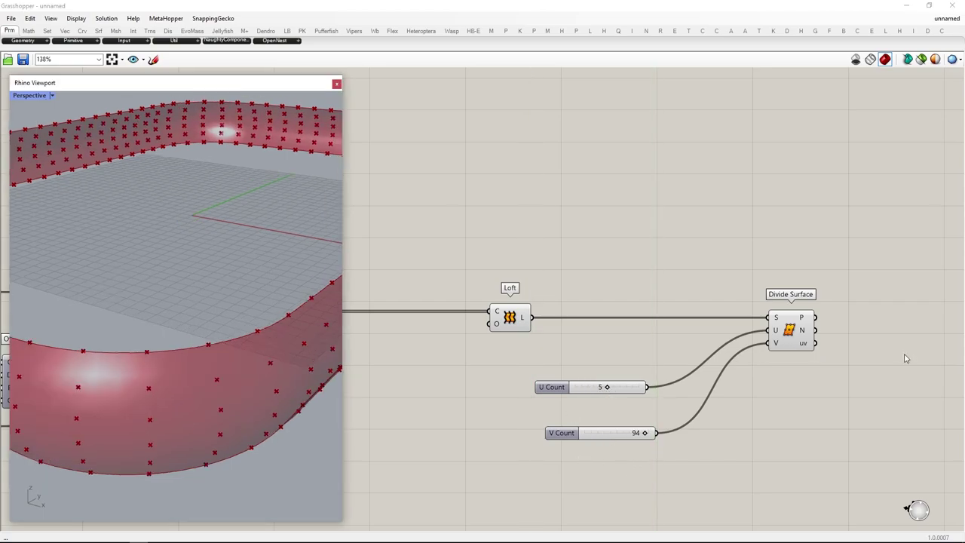
Add a Param Viewer to Divide Surface's points output to inspect the data tree
{"action": "right_click_drag", "start_coordinate": [950, 325], "coordinate": [748, 337]}
{"action": "type", "text": "param viewer"}
{"action": "key", "text": "Return"}
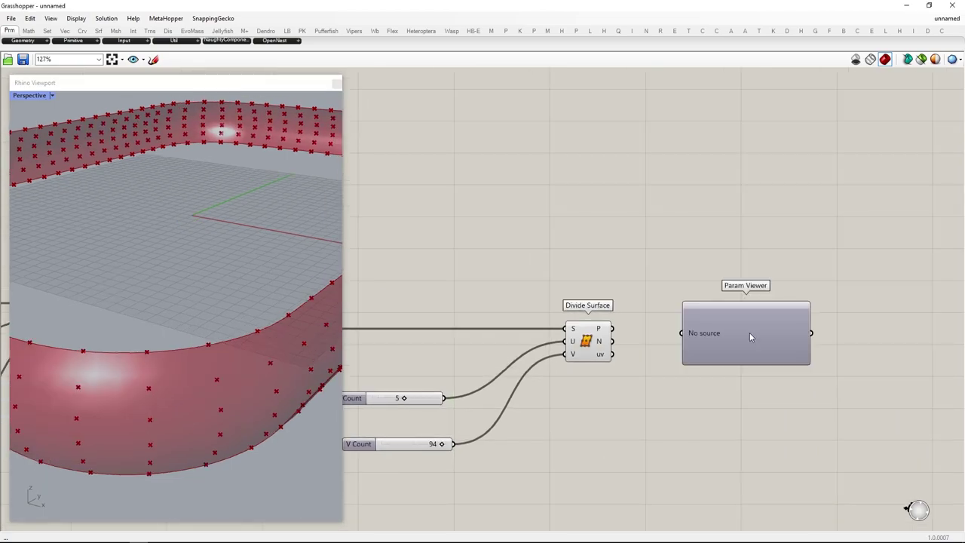
{"action": "left_click_drag", "start_coordinate": [663, 312], "coordinate": [682, 333]}
{"action": "left_click_drag", "start_coordinate": [751, 332], "coordinate": [878, 329]}
{"action": "right_click_drag", "start_coordinate": [855, 327], "coordinate": [733, 325]}
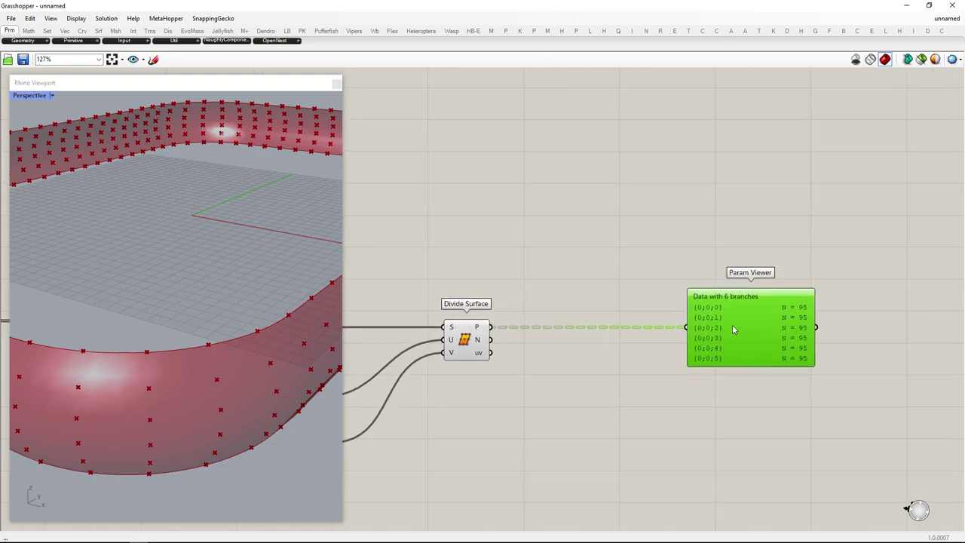
Insert a Flip Matrix component between Divide Surface's points output and the Param Viewer, aligned with both
{"action": "left_click_drag", "start_coordinate": [733, 326], "coordinate": [818, 327]}
{"action": "double_click", "coordinate": [625, 362]}
{"action": "type", "text": "flip matrix"}
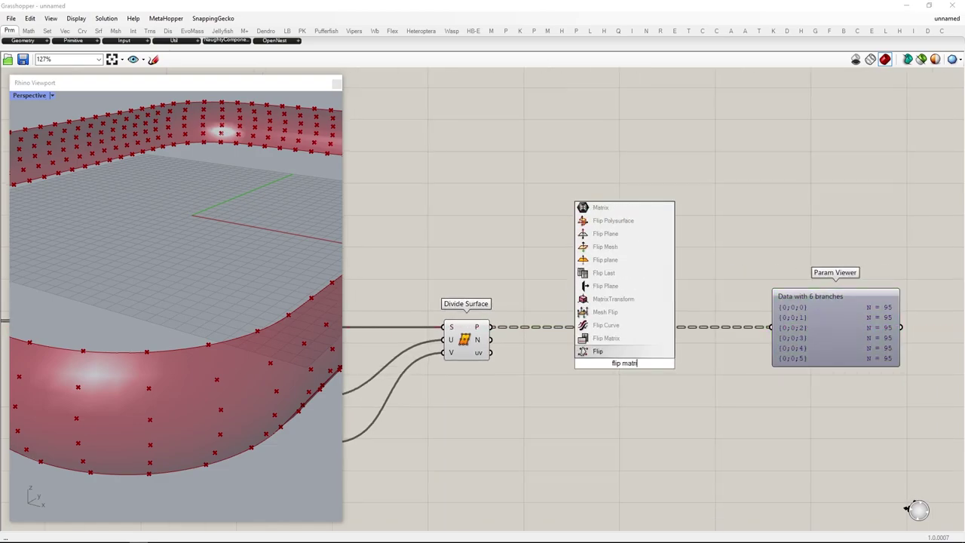
{"action": "key", "text": "Return"}
{"action": "left_click_drag", "start_coordinate": [646, 364], "coordinate": [766, 334]}
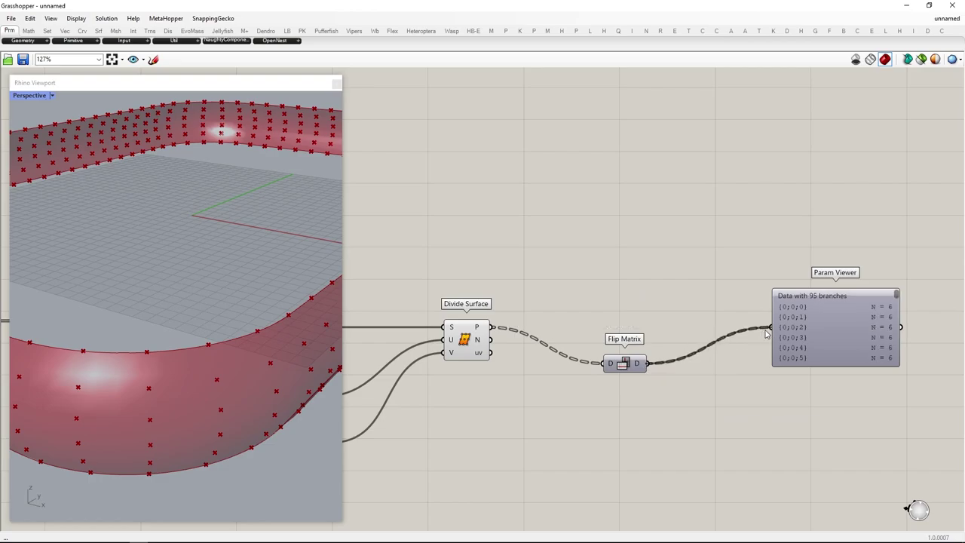
{"action": "left_click_drag", "start_coordinate": [633, 366], "coordinate": [605, 330]}
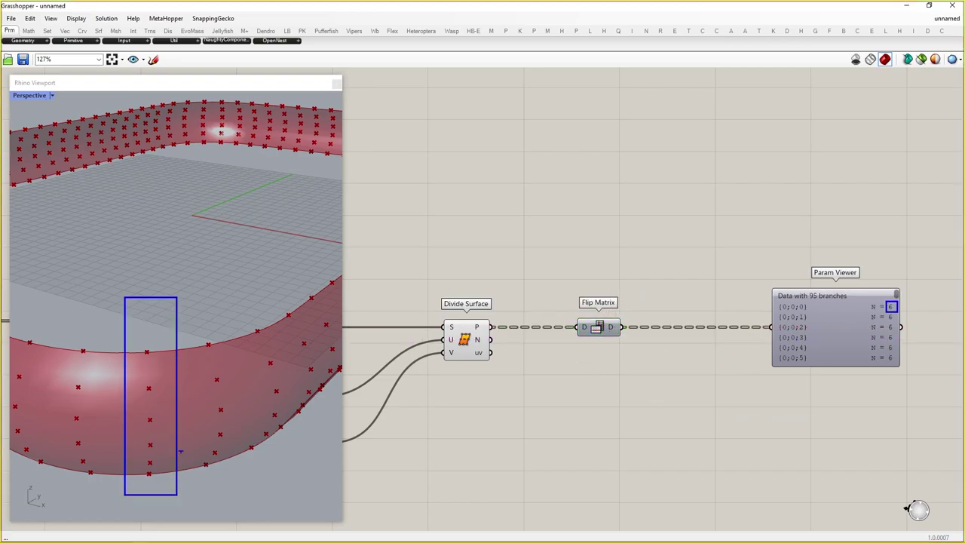
Add a PolyLine component fed by the Flip Matrix output and inspect its curves in a widened viewport
{"action": "double_click", "coordinate": [701, 397]}
{"action": "type", "text": "po"}
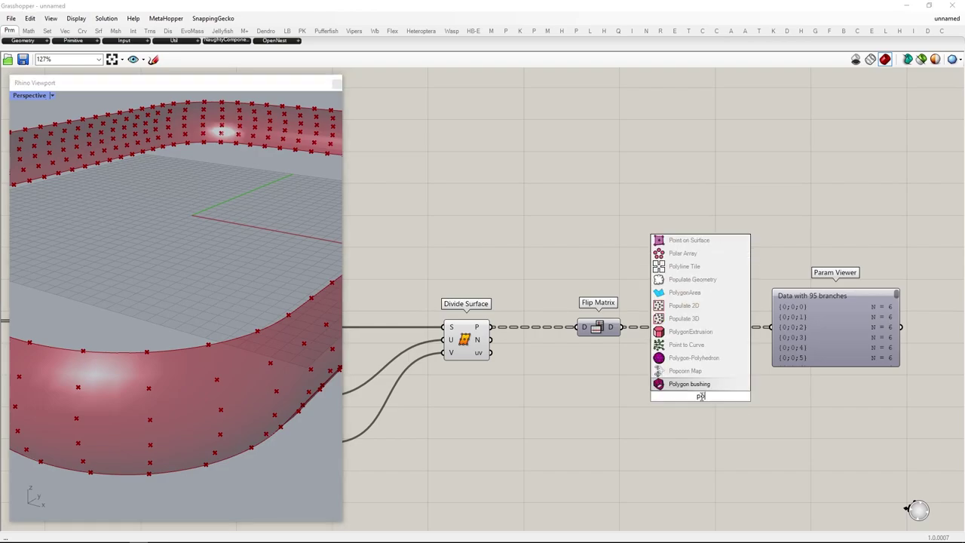
{"action": "type", "text": "lyline"}
{"action": "key", "text": "Return"}
{"action": "left_click_drag", "start_coordinate": [622, 327], "coordinate": [805, 438]}
{"action": "left_click", "coordinate": [655, 476]}
{"action": "left_click_drag", "start_coordinate": [345, 385], "coordinate": [640, 396]}
{"action": "right_click_drag", "start_coordinate": [528, 412], "coordinate": [337, 395]}
{"action": "key", "text": "ctrl+2"}
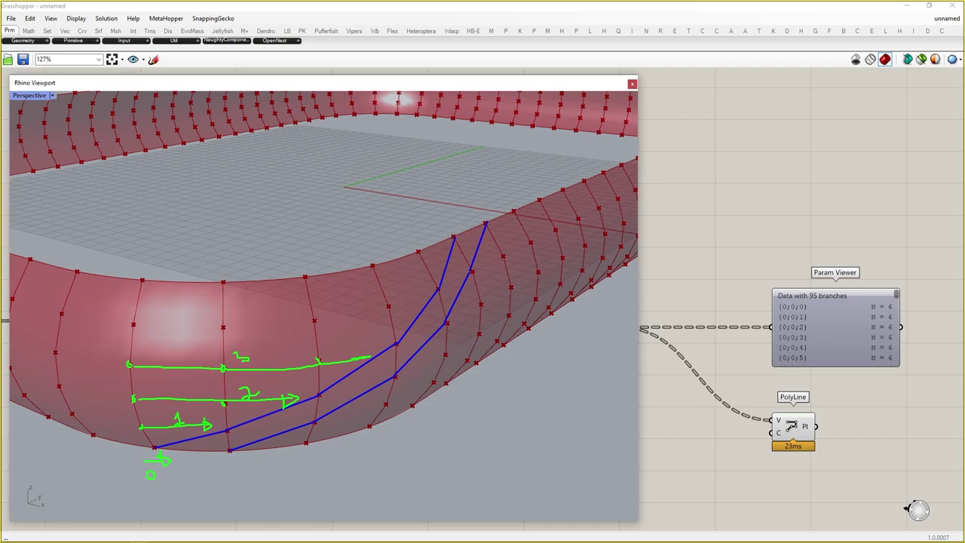
{"action": "key", "text": "Escape"}
{"action": "left_click_drag", "start_coordinate": [639, 378], "coordinate": [326, 377]}
Make room before Flip Matrix and add a Shift List component with Divide Surface's points as its list input
{"action": "right_click_drag", "start_coordinate": [619, 364], "coordinate": [614, 279]}
{"action": "scroll", "coordinate": [615, 279], "scroll_direction": "down", "scroll_amount": 1}
{"action": "right_click_drag", "start_coordinate": [543, 357], "coordinate": [533, 361]}
{"action": "left_click_drag", "start_coordinate": [546, 367], "coordinate": [757, 367], "text": "alt"}
{"action": "double_click", "coordinate": [721, 334]}
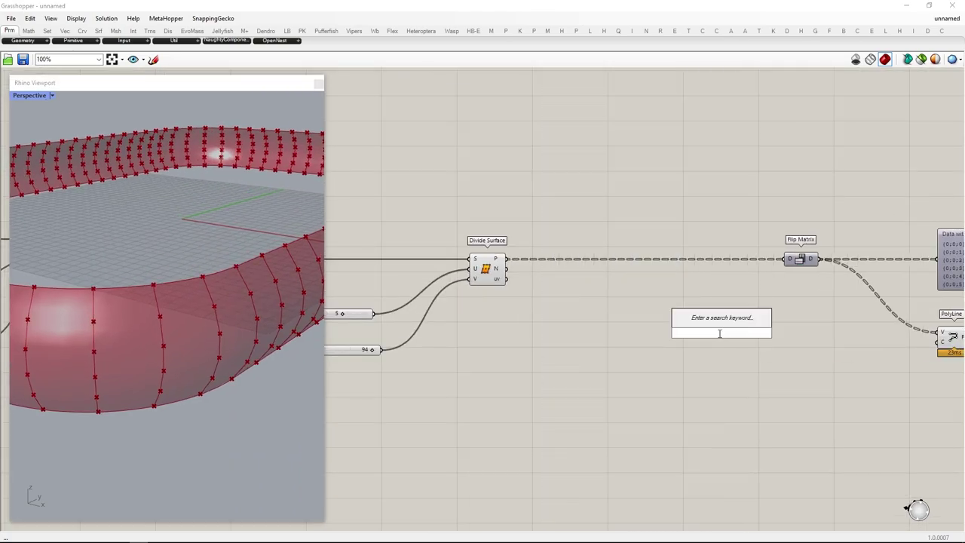
{"action": "type", "text": "shift list"}
{"action": "key", "text": "Return"}
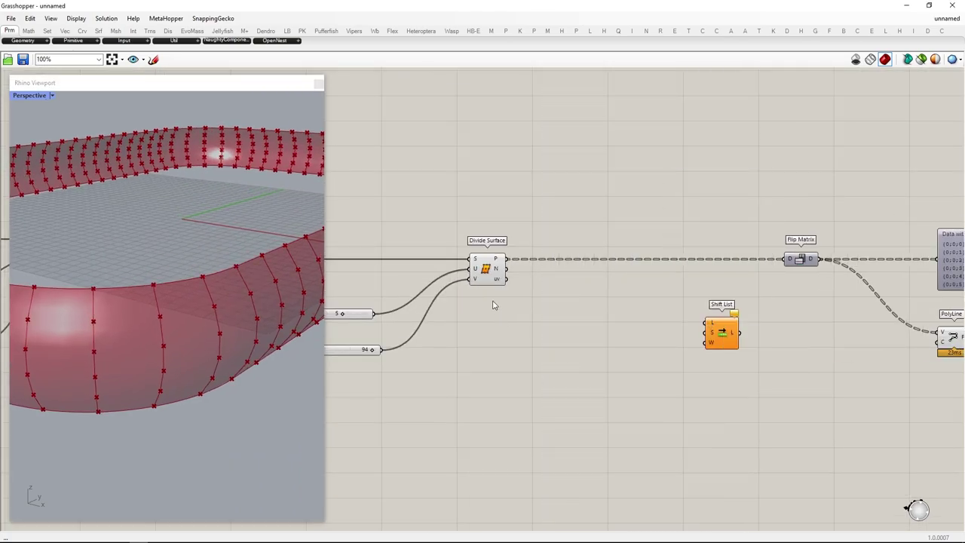
{"action": "left_click_drag", "start_coordinate": [668, 326], "coordinate": [774, 404]}
Add a Series component and drive its count input with the U Count slider
{"action": "right_click_drag", "start_coordinate": [563, 440], "coordinate": [598, 393]}
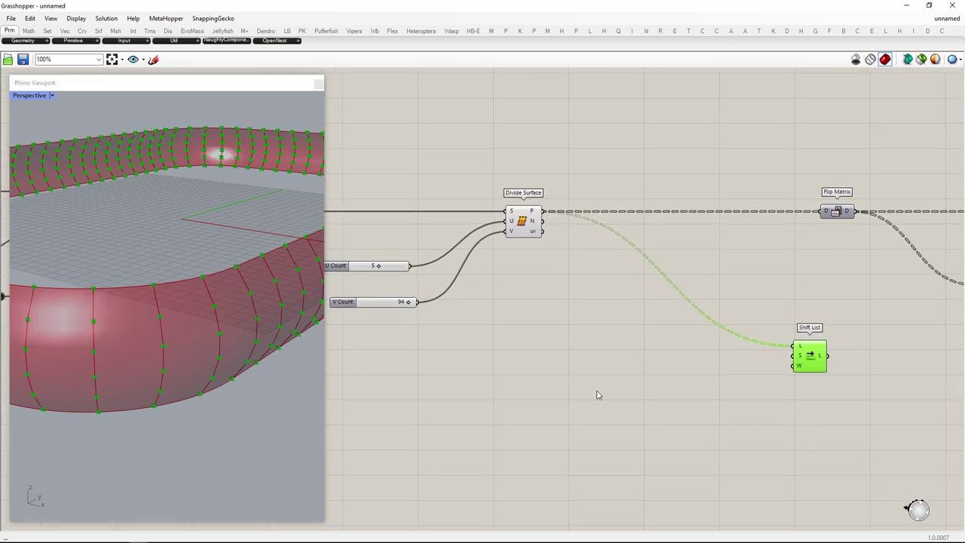
{"action": "double_click", "coordinate": [597, 391]}
{"action": "type", "text": "ser"}
{"action": "key", "text": "Return"}
{"action": "right_click_drag", "start_coordinate": [391, 251], "coordinate": [490, 248]}
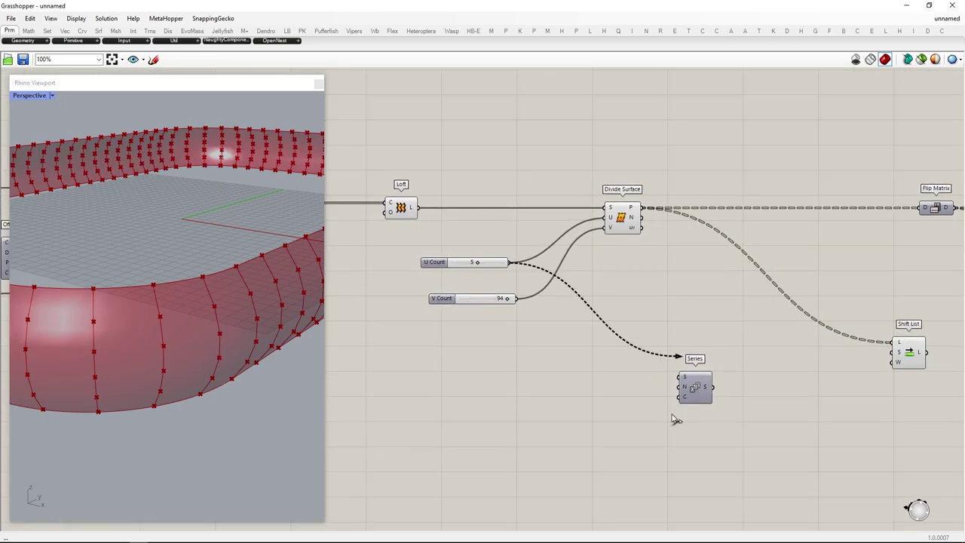
{"action": "left_click_drag", "start_coordinate": [672, 415], "coordinate": [686, 393]}
Attach an enlarged panel to the Series output to read the generated values
{"action": "right_click_drag", "start_coordinate": [807, 436], "coordinate": [711, 433]}
{"action": "double_click", "coordinate": [705, 377]}
{"action": "type", "text": "//"}
{"action": "key", "text": "Return"}
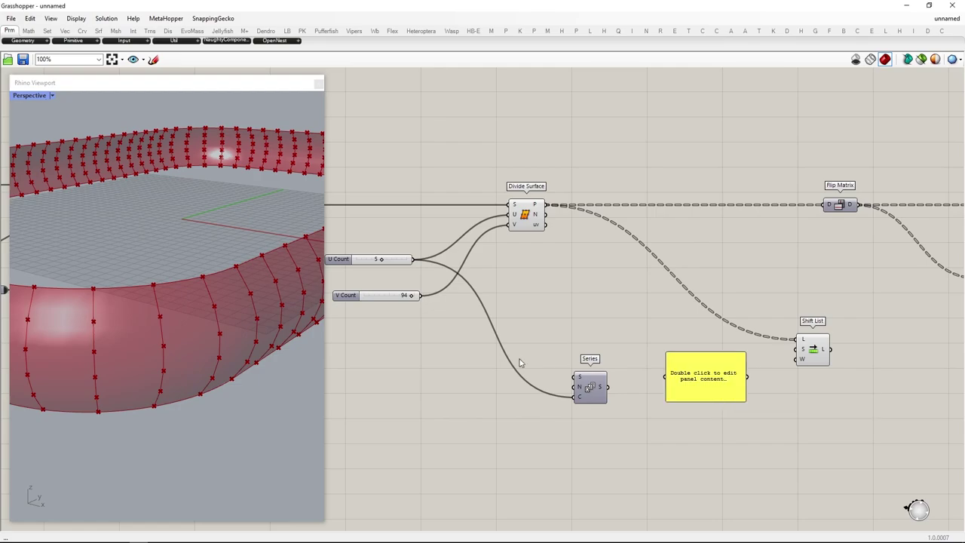
{"action": "left_click_drag", "start_coordinate": [696, 401], "coordinate": [698, 469]}
{"action": "left_click_drag", "start_coordinate": [698, 429], "coordinate": [698, 411]}
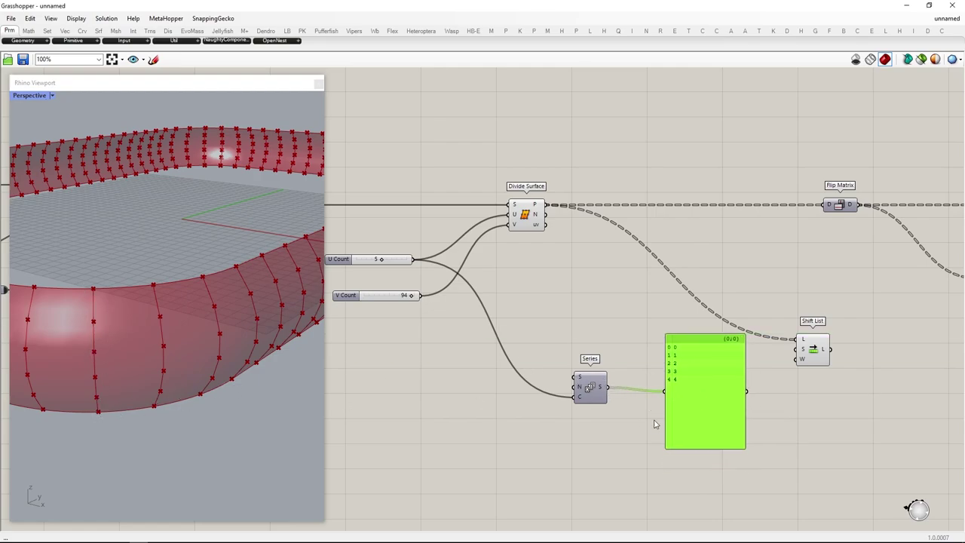
{"action": "left_click_drag", "start_coordinate": [772, 486], "coordinate": [696, 383]}
{"action": "left_click_drag", "start_coordinate": [695, 381], "coordinate": [693, 377]}
Apply the expression x+1 to the Series count input and delete the panel
{"action": "right_click", "coordinate": [579, 399]}
{"action": "mouse_move", "coordinate": [598, 449]}
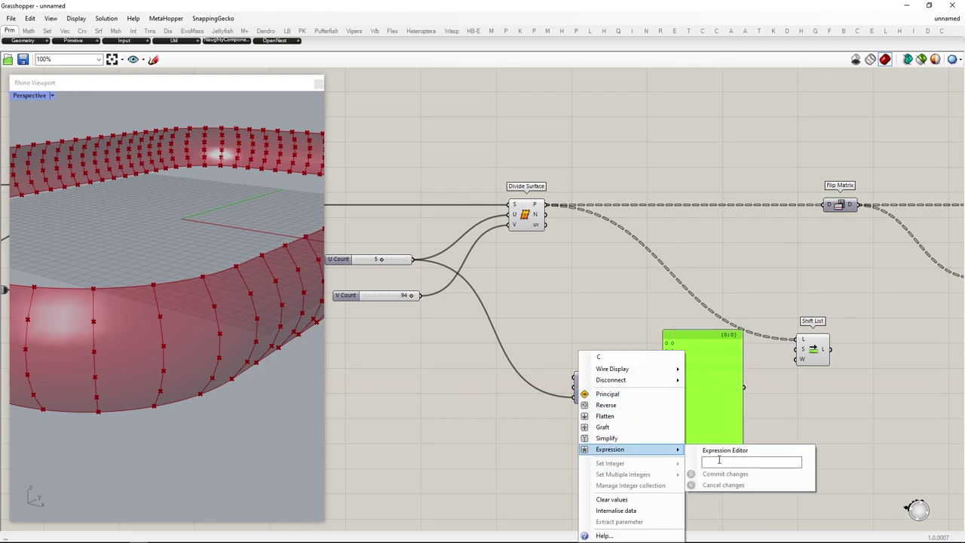
{"action": "type", "text": "x+1"}
{"action": "left_click", "coordinate": [726, 474]}
{"action": "key", "text": "Delete"}
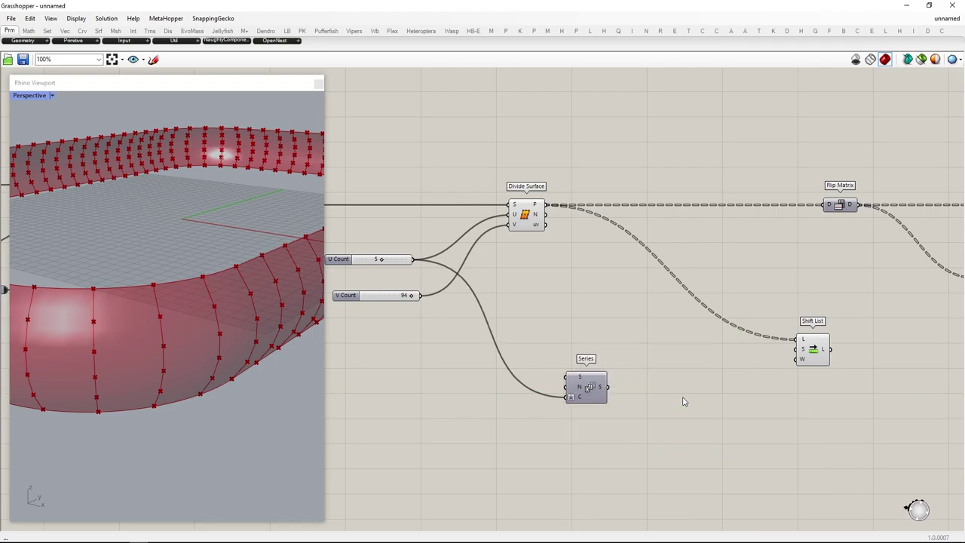
Compare the data trees of Divide Surface's points and the Series output with two Param Viewers
{"action": "double_click", "coordinate": [681, 384]}
{"action": "type", "text": "param"}
{"action": "key", "text": "Return"}
{"action": "left_click_drag", "start_coordinate": [546, 205], "coordinate": [700, 395]}
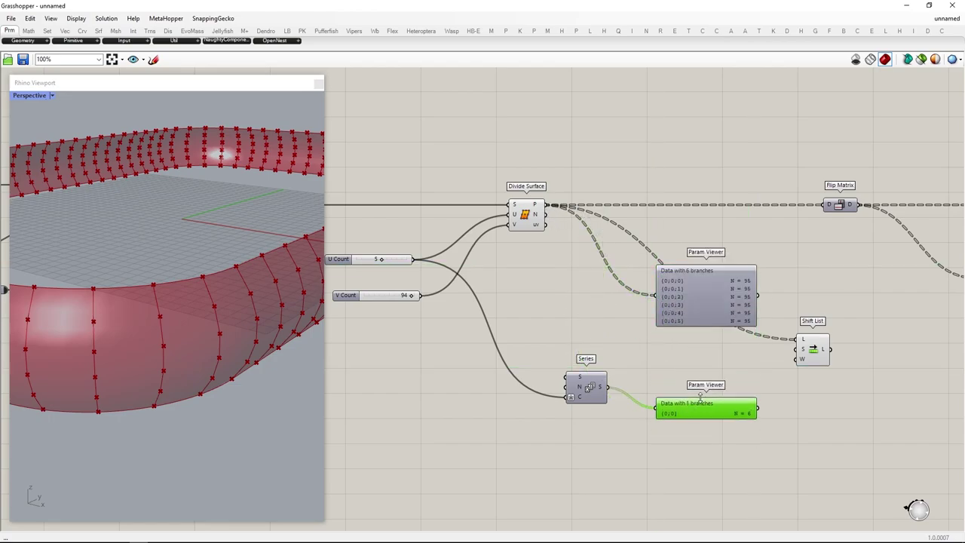
Graft the Series output and delete the two Param Viewers used for comparison
{"action": "right_click", "coordinate": [599, 388]}
{"action": "left_click", "coordinate": [626, 443]}
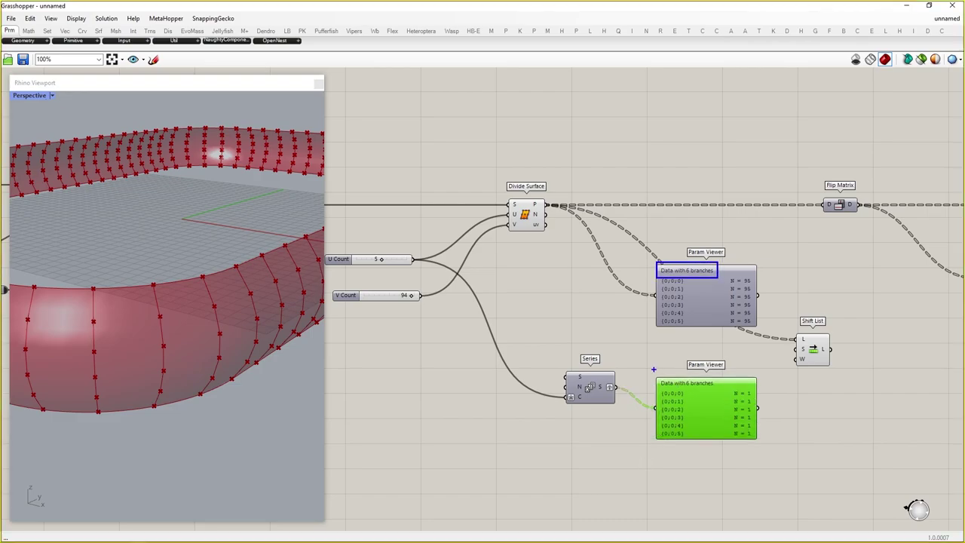
{"action": "left_click_drag", "start_coordinate": [737, 472], "coordinate": [692, 297]}
{"action": "key", "text": "Delete"}
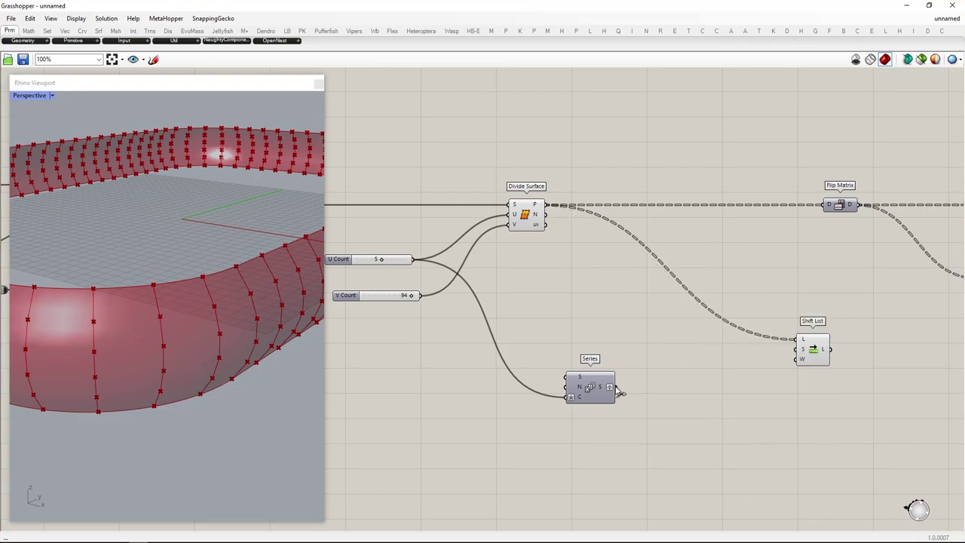
Feed the grafted Series into Shift List's shift input and place Shift List between Divide Surface and Flip Matrix
{"action": "left_click_drag", "start_coordinate": [615, 387], "coordinate": [558, 319]}
{"action": "left_click_drag", "start_coordinate": [822, 356], "coordinate": [827, 205]}
{"action": "left_click_drag", "start_coordinate": [711, 228], "coordinate": [692, 214]}
{"action": "left_click", "coordinate": [794, 288]}
{"action": "right_click_drag", "start_coordinate": [795, 288], "coordinate": [572, 285]}
Turn off the preview of the components upstream of PolyLine, including Divide Surface and Shift List
{"action": "left_click_drag", "start_coordinate": [639, 462], "coordinate": [3, 45]}
{"action": "middle_click", "coordinate": [598, 236]}
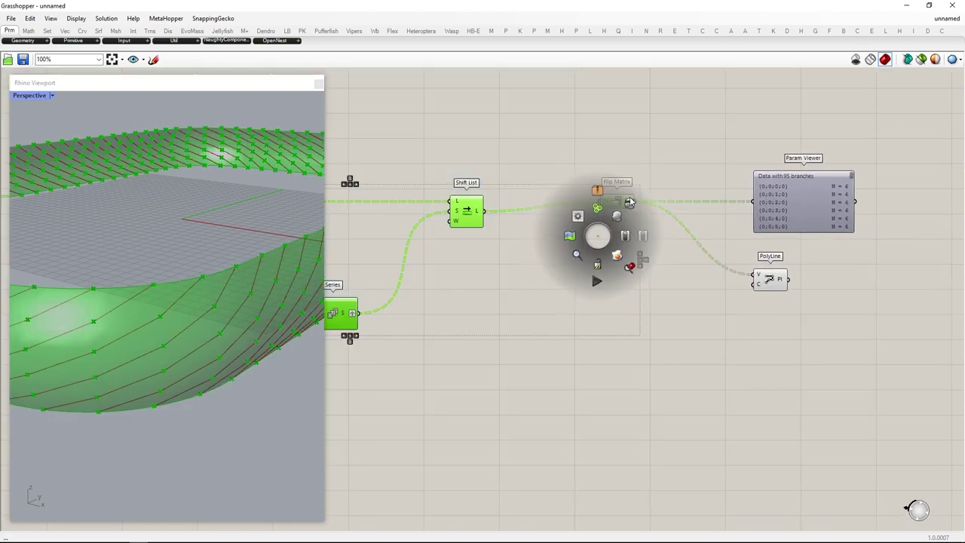
{"action": "left_click", "coordinate": [616, 254]}
{"action": "left_click", "coordinate": [669, 366]}
Examine the shifted polylines at the band's seam in the viewport
{"action": "scroll", "coordinate": [207, 326], "scroll_direction": "down", "scroll_amount": 5}
{"action": "right_click_drag", "start_coordinate": [208, 327], "coordinate": [294, 322]}
{"action": "scroll", "coordinate": [123, 412], "scroll_direction": "up", "scroll_amount": 5}
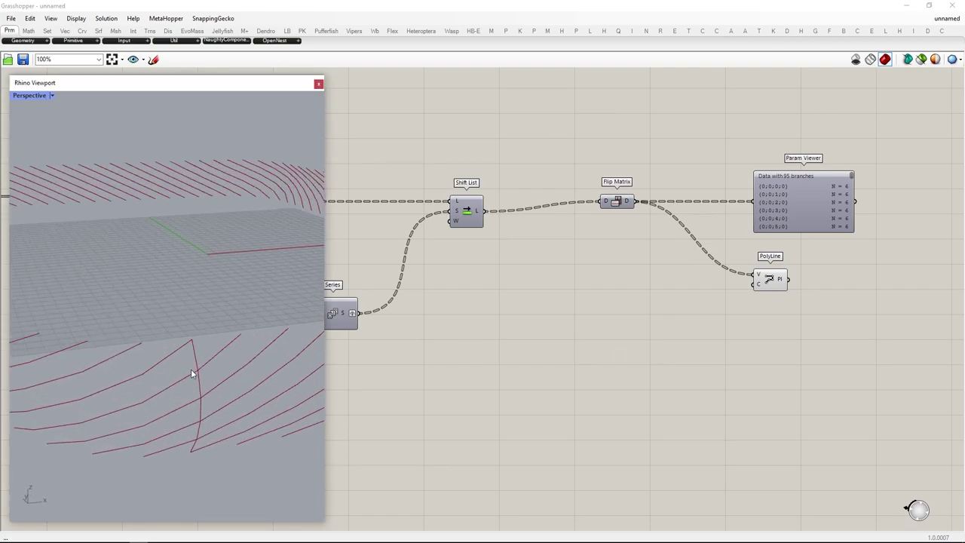
{"action": "key", "text": "ctrl+2"}
{"action": "left_click_drag", "start_coordinate": [192, 341], "coordinate": [193, 344]}
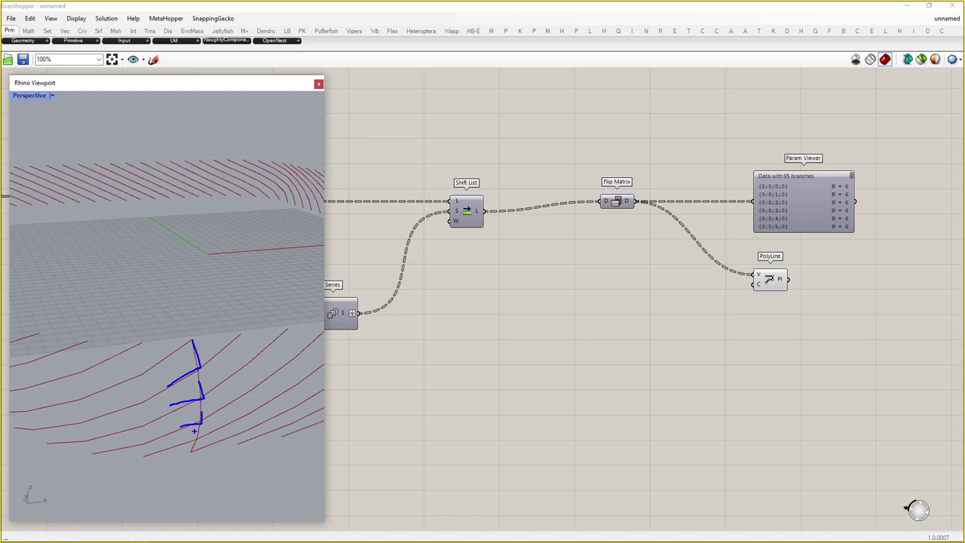
{"action": "key", "text": "Escape"}
{"action": "left_click_drag", "start_coordinate": [866, 416], "coordinate": [635, 214]}
{"action": "left_click", "coordinate": [623, 308]}
Add a List Item component above Divide Surface and feed the divided points into its list input
{"action": "right_click_drag", "start_coordinate": [390, 296], "coordinate": [664, 406]}
{"action": "scroll", "coordinate": [662, 238], "scroll_direction": "up", "scroll_amount": 3}
{"action": "double_click", "coordinate": [681, 247]}
{"action": "type", "text": "list ite"}
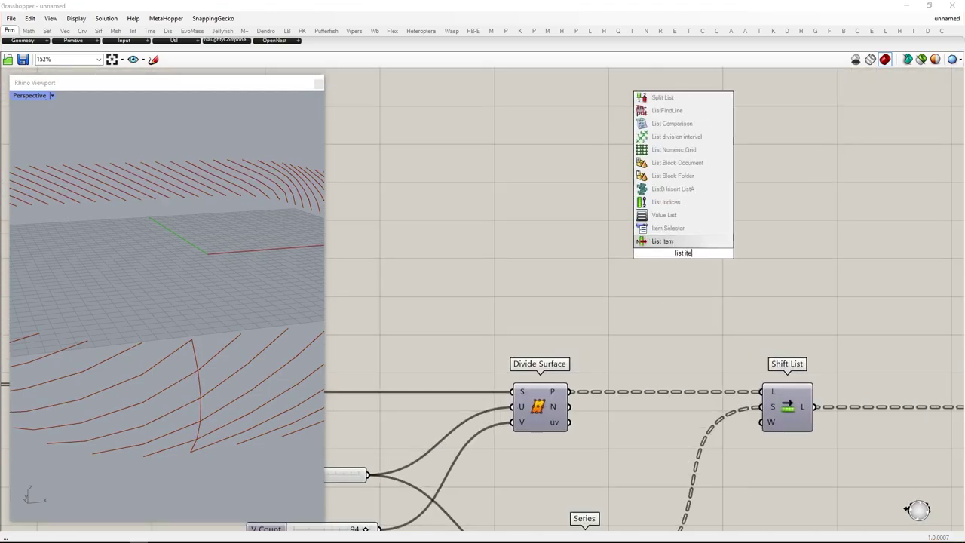
{"action": "key", "text": "Return"}
{"action": "left_click_drag", "start_coordinate": [610, 214], "coordinate": [659, 238]}
{"action": "left_click_drag", "start_coordinate": [682, 253], "coordinate": [704, 266]}
Add a panel with 0 as List Item's index input and change the index to -1
{"action": "double_click", "coordinate": [567, 255]}
{"action": "type", "text": "//0"}
{"action": "key", "text": "Return"}
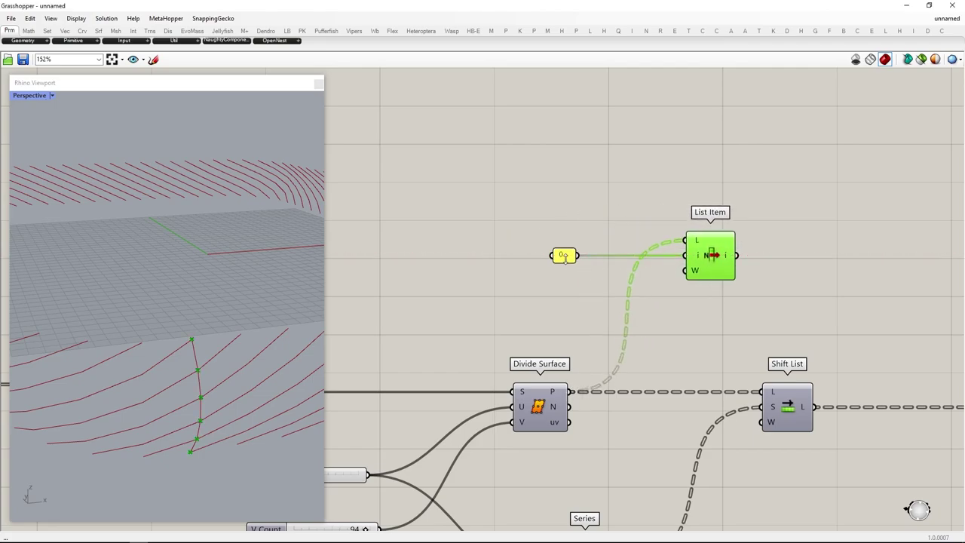
{"action": "double_click", "coordinate": [564, 255]}
{"action": "left_click", "coordinate": [592, 337]}
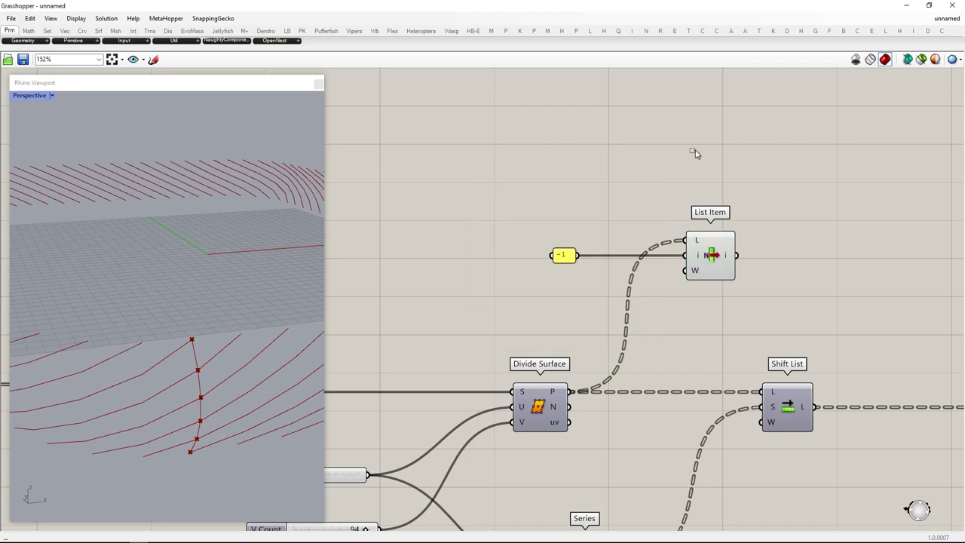
Make room between Divide Surface and Shift List, add a Cull Index component there and feed the divided points into its list input
{"action": "right_click_drag", "start_coordinate": [754, 334], "coordinate": [611, 305]}
{"action": "left_click_drag", "start_coordinate": [611, 305], "coordinate": [761, 305], "text": "alt"}
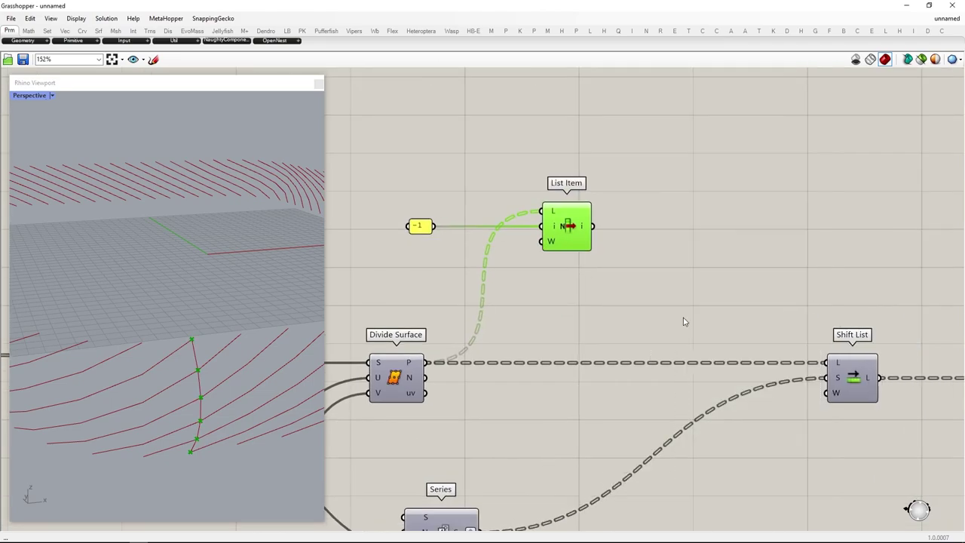
{"action": "double_click", "coordinate": [684, 306]}
{"action": "type", "text": "cull index"}
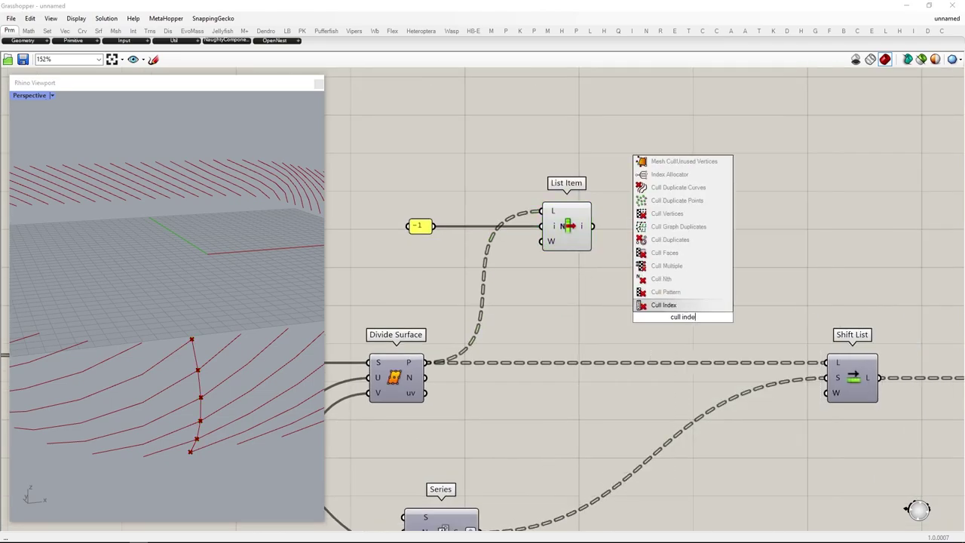
{"action": "left_click", "coordinate": [661, 305]}
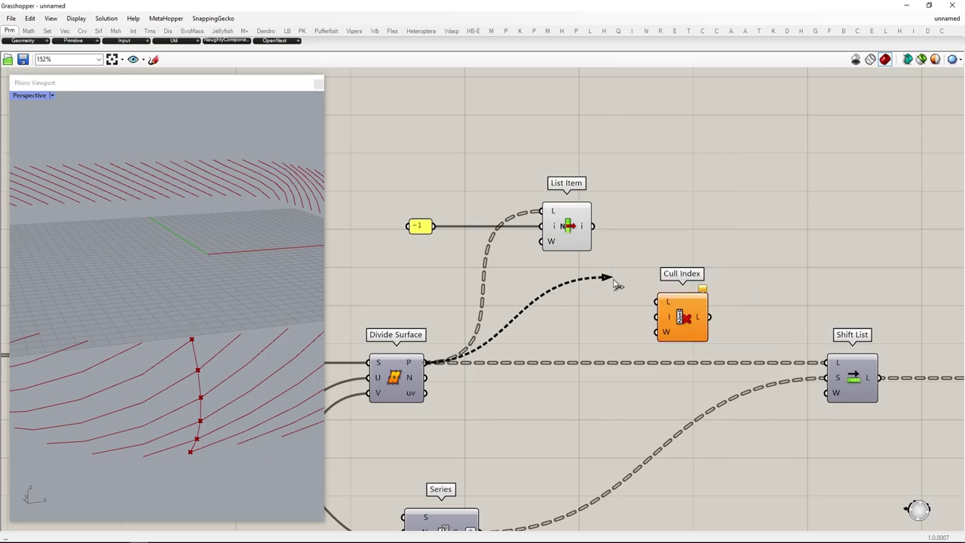
{"action": "left_click_drag", "start_coordinate": [615, 283], "coordinate": [656, 301]}
Connect the -1 panel to Cull Index's index input and route the culled list into Shift List, aligning Cull Index with the wires
{"action": "left_click_drag", "start_coordinate": [436, 226], "coordinate": [827, 363]}
{"action": "left_click", "coordinate": [662, 343]}
{"action": "left_click_drag", "start_coordinate": [682, 303], "coordinate": [608, 364]}
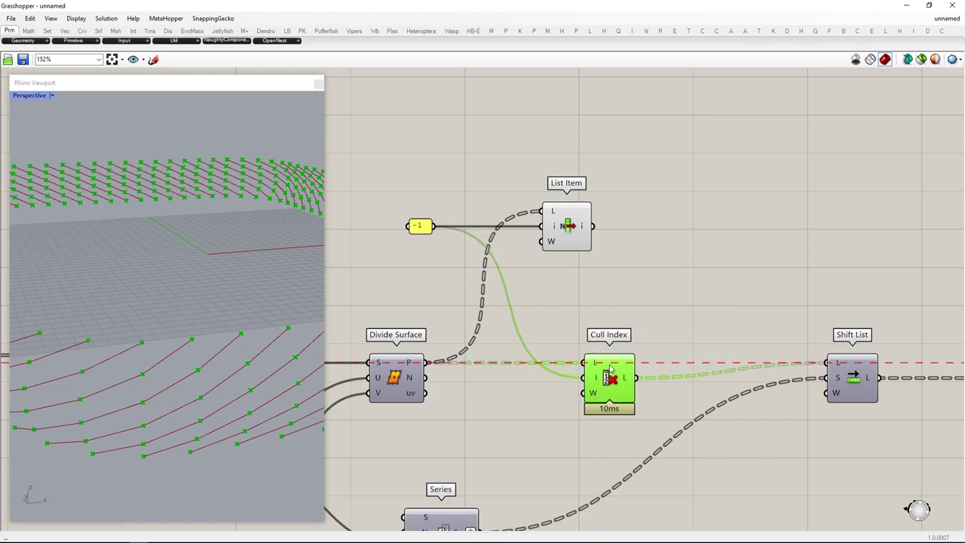
Turn off the preview of the List Item and Cull Index components near Divide Surface
{"action": "left_click_drag", "start_coordinate": [687, 448], "coordinate": [500, 142]}
{"action": "middle_click", "coordinate": [573, 273]}
{"action": "left_click", "coordinate": [609, 232]}
Delete the List Item component above Divide Surface and move the -1 panel down beside Cull Index
{"action": "left_click_drag", "start_coordinate": [719, 285], "coordinate": [536, 169]}
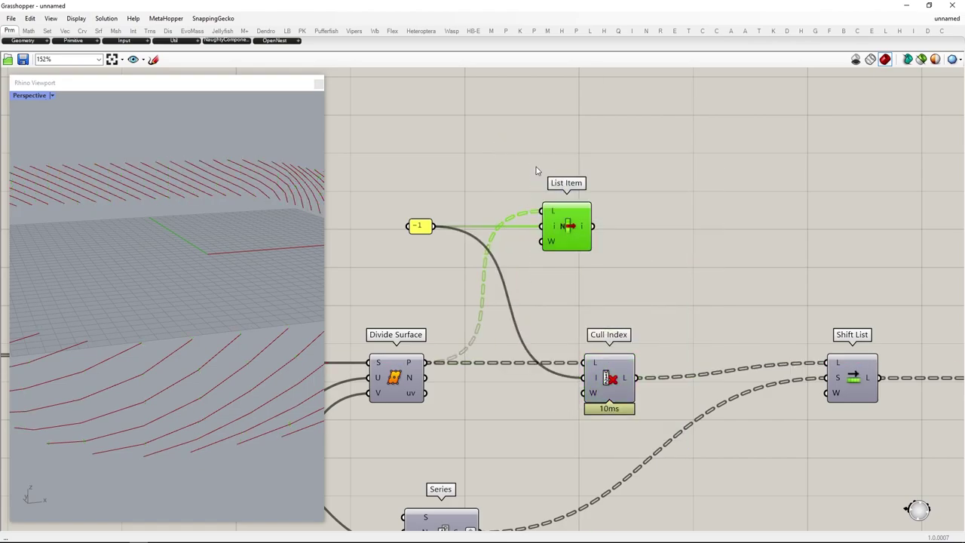
{"action": "key", "text": "Delete"}
{"action": "left_click", "coordinate": [416, 229]}
{"action": "left_click_drag", "start_coordinate": [424, 227], "coordinate": [530, 386]}
{"action": "left_click", "coordinate": [490, 424]}
Add an Explode component beside PolyLine and feed the polylines into its curve input
{"action": "scroll", "coordinate": [171, 396], "scroll_direction": "down", "scroll_amount": 6}
{"action": "right_click_drag", "start_coordinate": [170, 396], "coordinate": [193, 374]}
{"action": "scroll", "coordinate": [483, 333], "scroll_direction": "down", "scroll_amount": 5}
{"action": "right_click_drag", "start_coordinate": [731, 341], "coordinate": [510, 327]}
{"action": "scroll", "coordinate": [702, 355], "scroll_direction": "up", "scroll_amount": 5}
{"action": "right_click_drag", "start_coordinate": [651, 468], "coordinate": [519, 364]}
{"action": "left_click", "coordinate": [484, 338]}
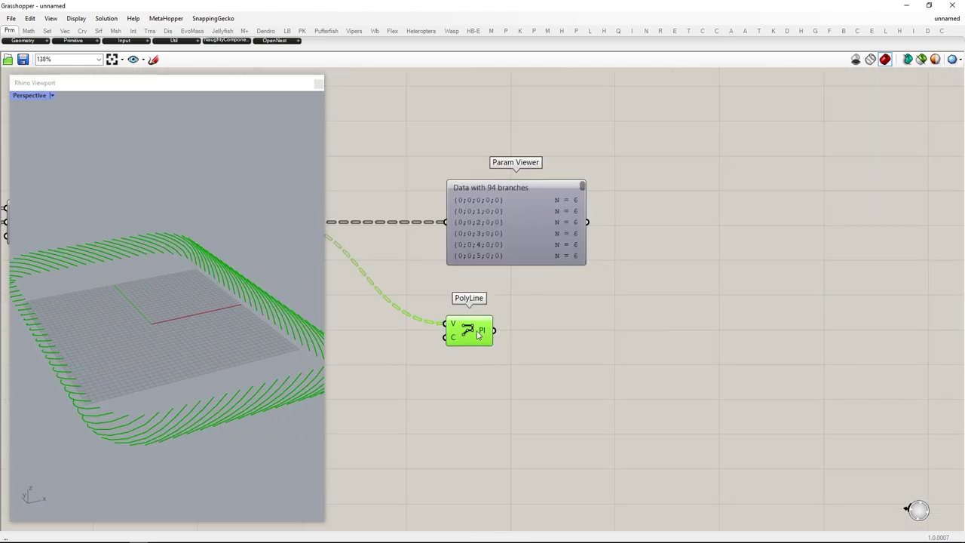
{"action": "double_click", "coordinate": [675, 336]}
{"action": "type", "text": "explode"}
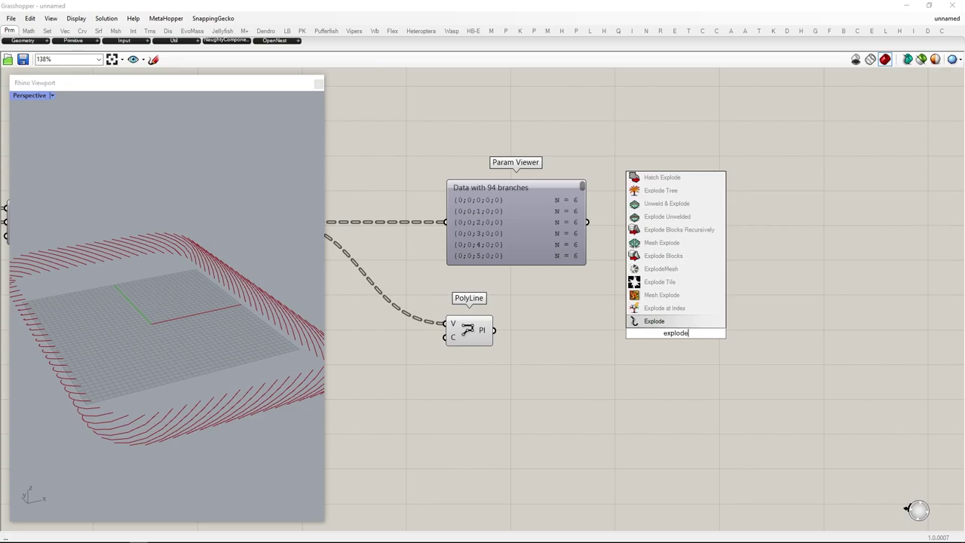
{"action": "key", "text": "Return"}
{"action": "left_click_drag", "start_coordinate": [655, 324], "coordinate": [655, 326]}
{"action": "left_click_drag", "start_coordinate": [676, 333], "coordinate": [582, 337]}
{"action": "left_click", "coordinate": [762, 344]}
Add a List Item component after Explode and feed the exploded segments into its list input
{"action": "right_click_drag", "start_coordinate": [794, 354], "coordinate": [685, 337]}
{"action": "double_click", "coordinate": [702, 326]}
{"action": "type", "text": "list item"}
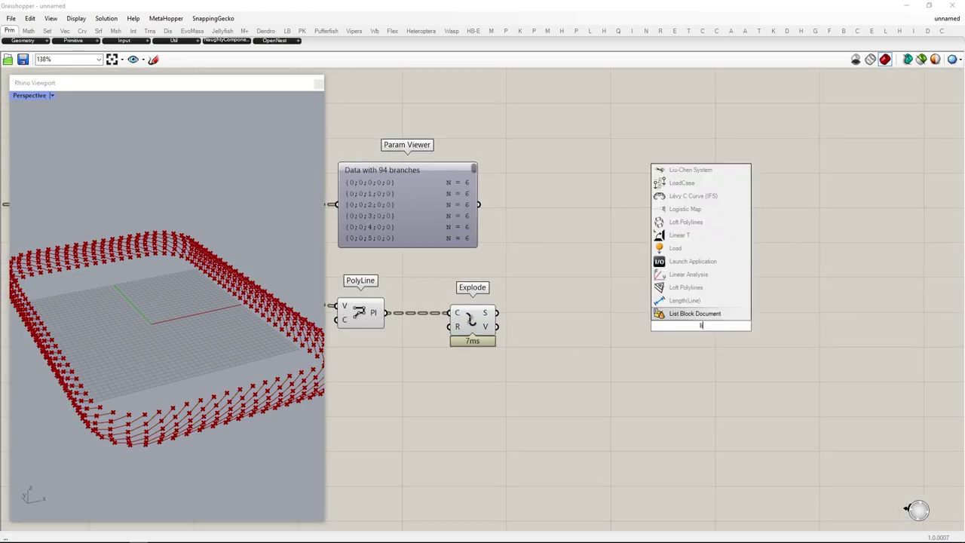
{"action": "key", "text": "Return"}
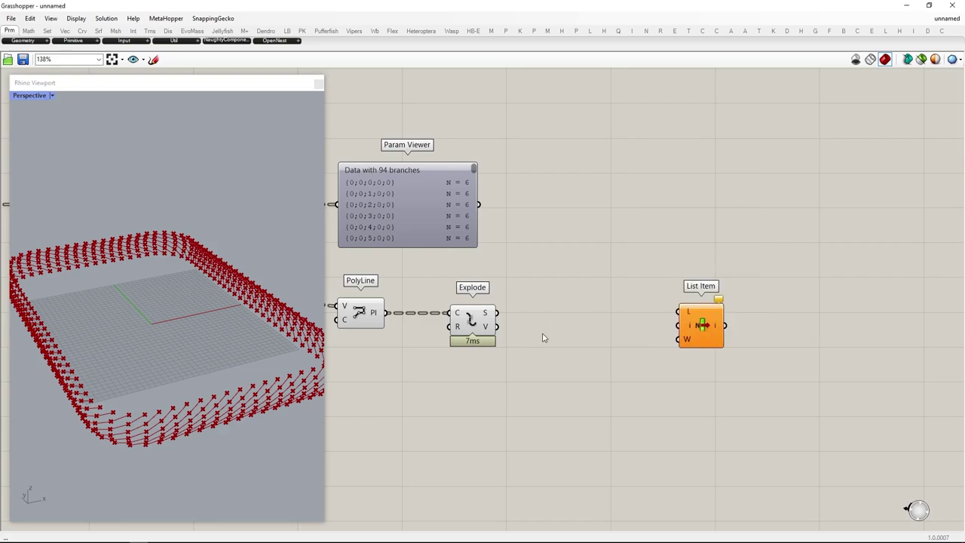
{"action": "left_click_drag", "start_coordinate": [496, 313], "coordinate": [722, 327]}
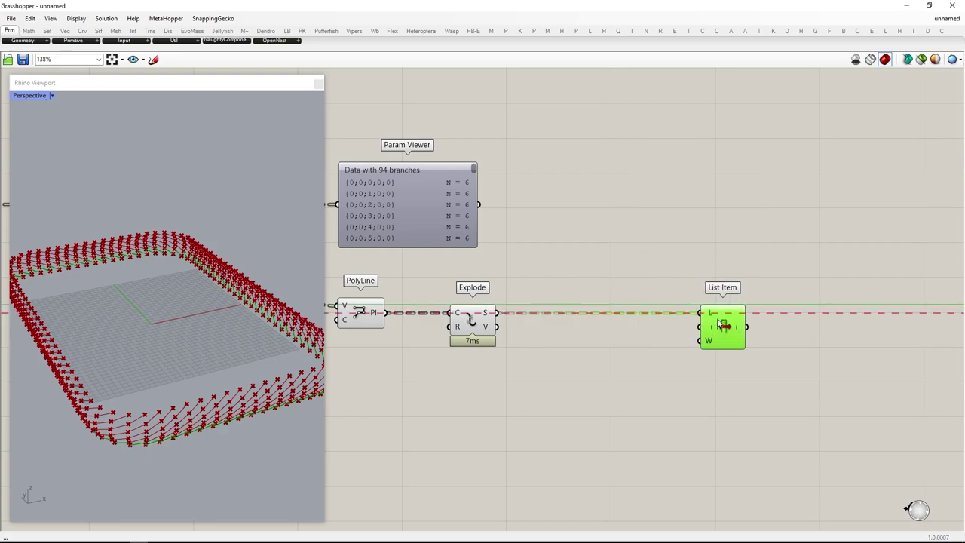
Add a panel holding 0 and -1 as separate items and feed it into List Item's index input
{"action": "double_click", "coordinate": [602, 366]}
{"action": "type", "text": "panel"}
{"action": "key", "text": "Return"}
{"action": "left_click_drag", "start_coordinate": [601, 371], "coordinate": [585, 414]}
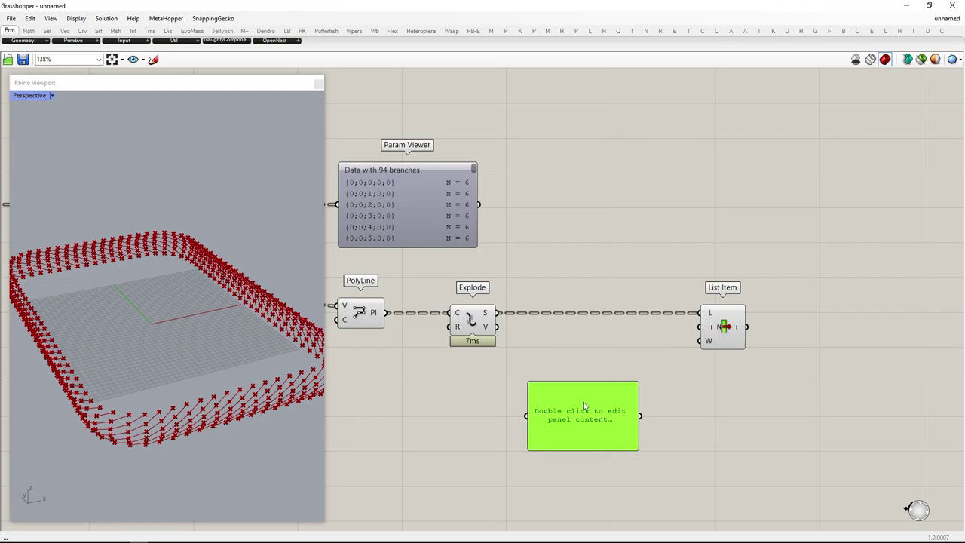
{"action": "double_click", "coordinate": [584, 403]}
{"action": "type", "text": "0"}
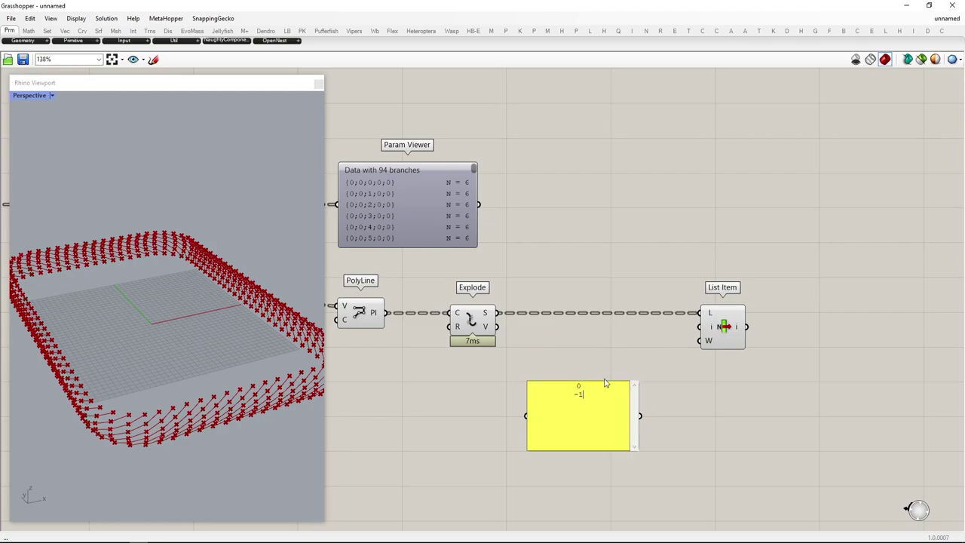
{"action": "right_click", "coordinate": [603, 415]}
{"action": "left_click", "coordinate": [626, 322]}
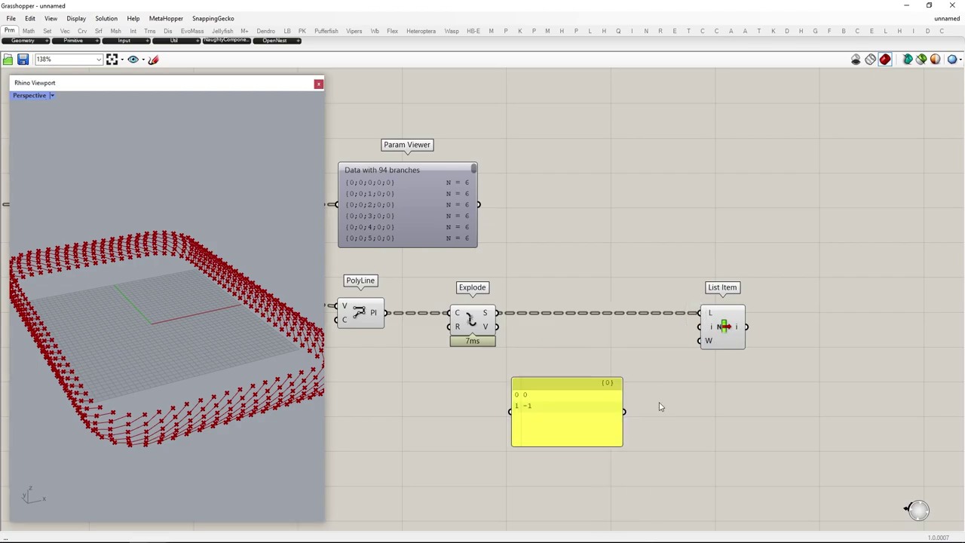
{"action": "left_click", "coordinate": [723, 330]}
Turn off the preview of all components upstream of the new List Item, including PolyLine and Explode
{"action": "scroll", "coordinate": [737, 346], "scroll_direction": "down", "scroll_amount": 3}
{"action": "left_click_drag", "start_coordinate": [668, 455], "coordinate": [137, 197]}
{"action": "middle_click", "coordinate": [540, 239]}
{"action": "left_click", "coordinate": [570, 211]}
Add a Param Viewer and connect it to List Item's output to inspect the data structure
{"action": "right_click_drag", "start_coordinate": [73, 396], "coordinate": [216, 357]}
{"action": "right_click_drag", "start_coordinate": [791, 381], "coordinate": [630, 389]}
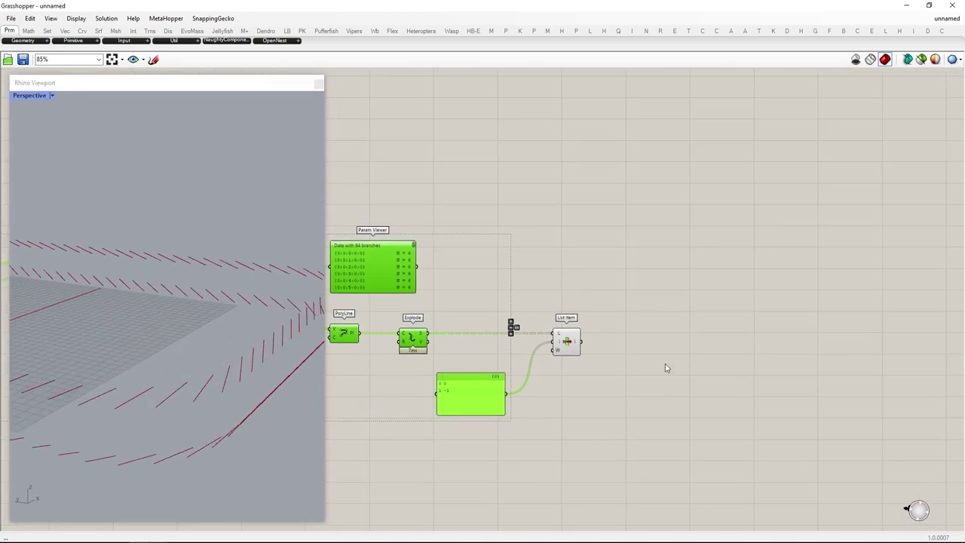
{"action": "scroll", "coordinate": [665, 368], "scroll_direction": "up", "scroll_amount": 3}
{"action": "left_click", "coordinate": [793, 340]}
{"action": "double_click", "coordinate": [792, 338]}
{"action": "type", "text": "??"}
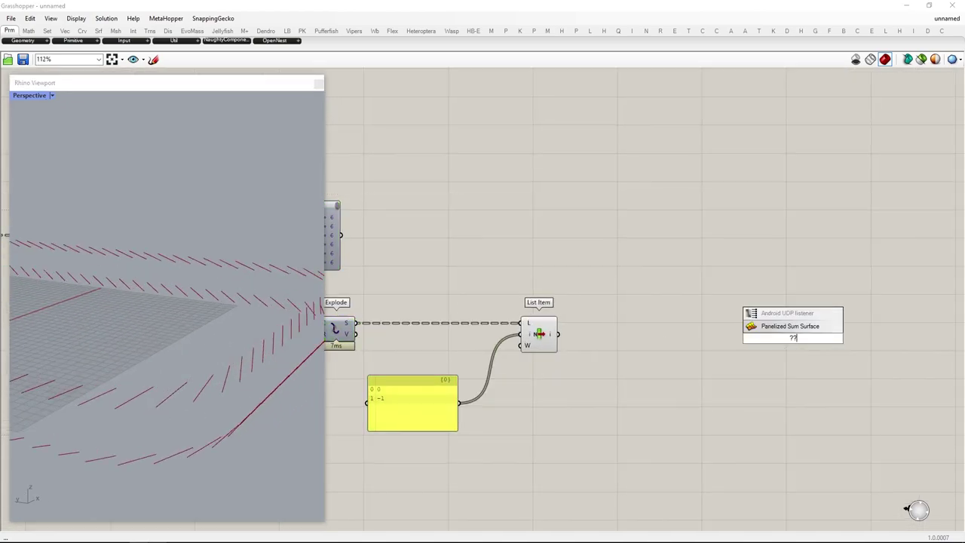
{"action": "key", "text": "Return"}
{"action": "left_click_drag", "start_coordinate": [729, 326], "coordinate": [866, 334]}
Insert a Flip Matrix component between List Item and the Param Viewer
{"action": "double_click", "coordinate": [705, 381]}
{"action": "type", "text": "flip matrix"}
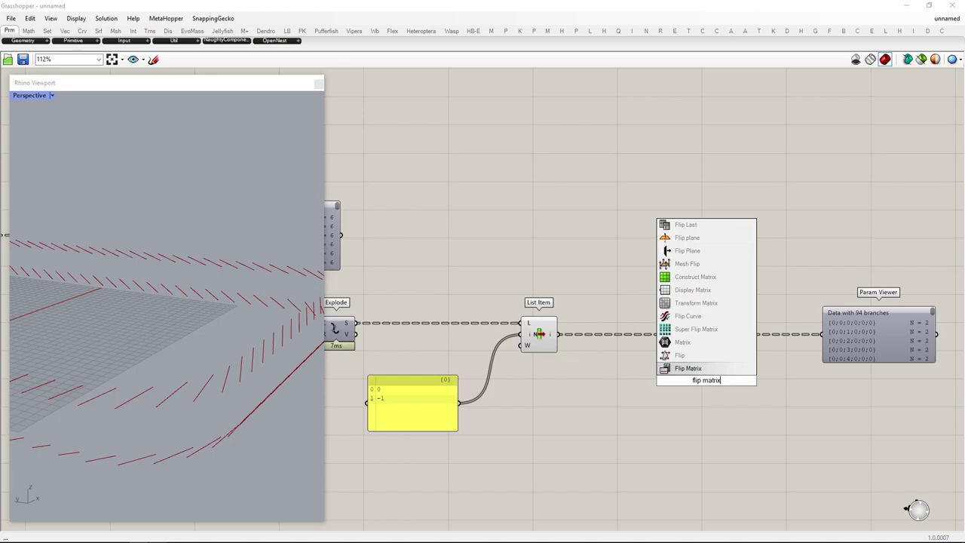
{"action": "key", "text": "Return"}
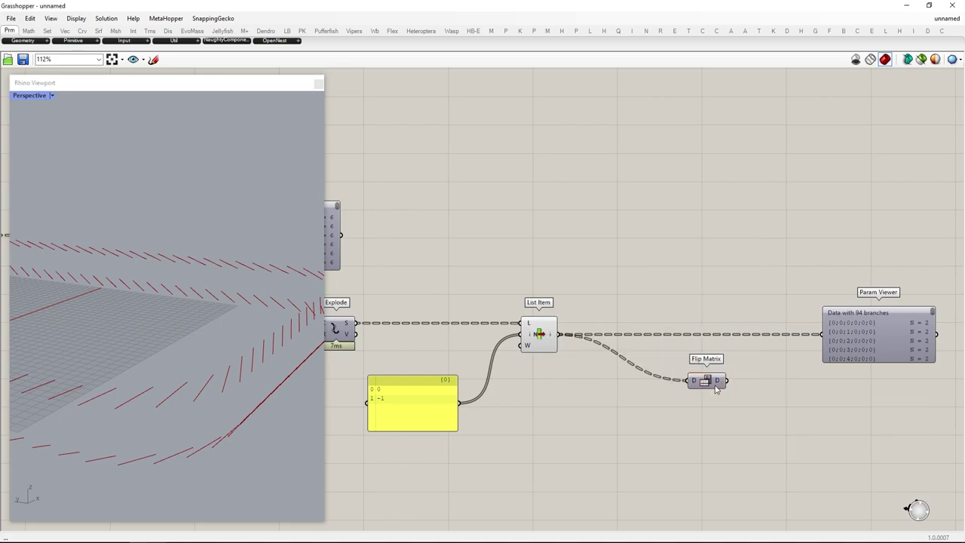
{"action": "left_click_drag", "start_coordinate": [809, 343], "coordinate": [821, 334]}
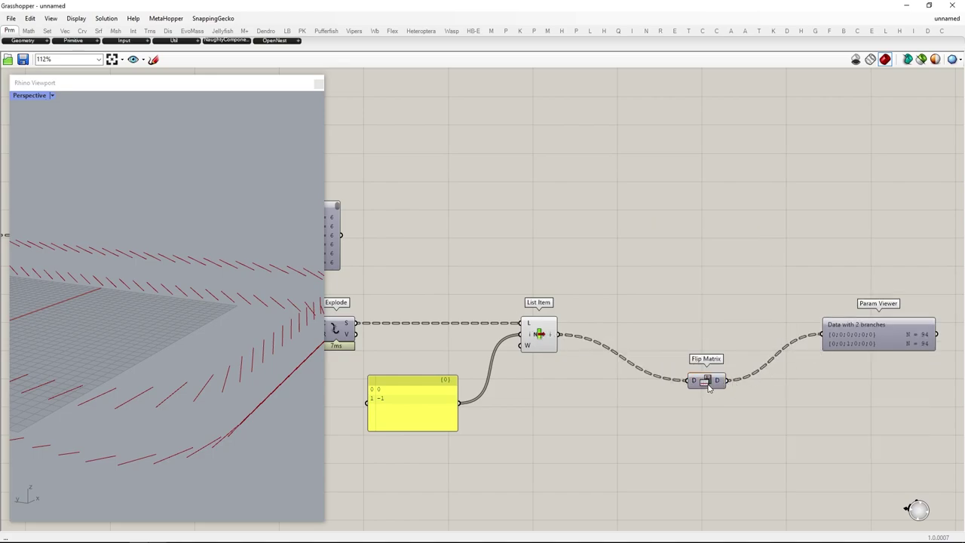
{"action": "left_click_drag", "start_coordinate": [708, 386], "coordinate": [614, 340]}
Move the Param Viewer further along, add a Shift List component below the wire and feed it the flipped data
{"action": "right_click_drag", "start_coordinate": [694, 347], "coordinate": [542, 348]}
{"action": "left_click_drag", "start_coordinate": [724, 340], "coordinate": [846, 340]}
{"action": "left_click", "coordinate": [673, 404]}
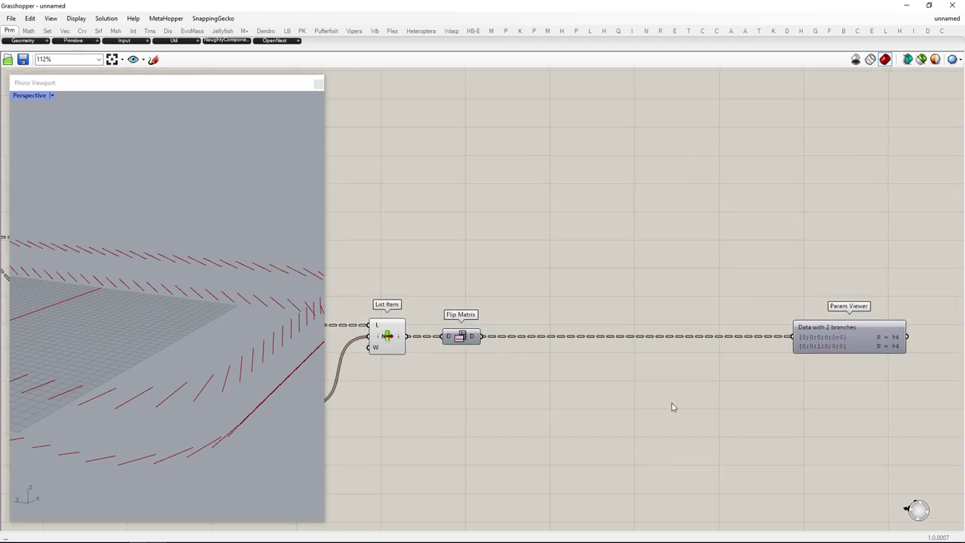
{"action": "double_click", "coordinate": [673, 407]}
{"action": "type", "text": "shift list"}
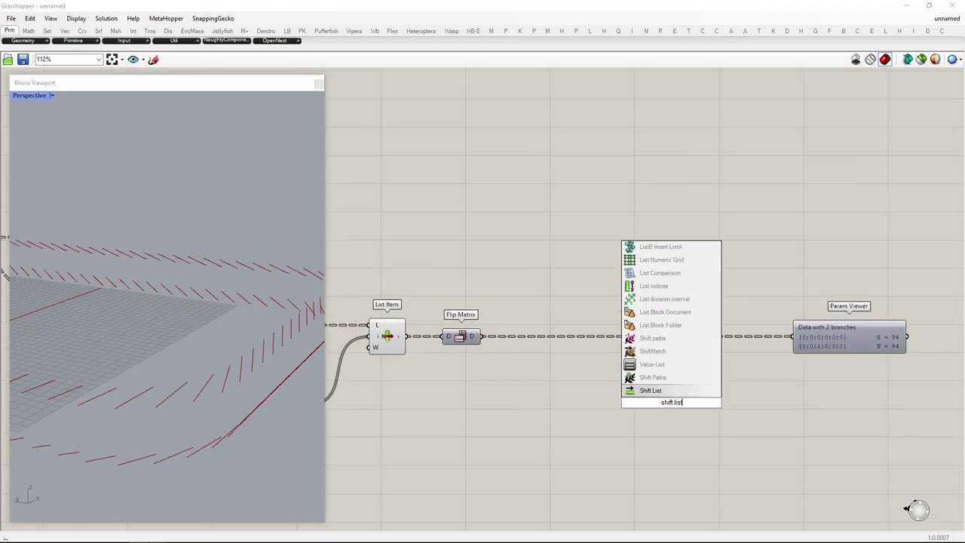
{"action": "key", "text": "Return"}
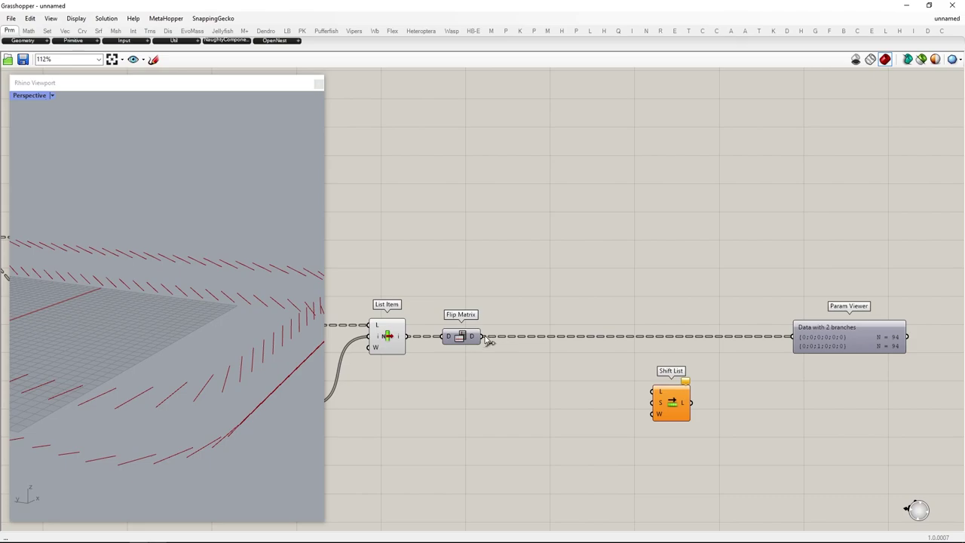
{"action": "left_click_drag", "start_coordinate": [643, 387], "coordinate": [652, 392]}
{"action": "left_click_drag", "start_coordinate": [671, 407], "coordinate": [586, 430]}
Add a Merge component combining the Flip Matrix output as D1 with the shifted list as D2, and connect its result to the Param Viewer
{"action": "double_click", "coordinate": [702, 388]}
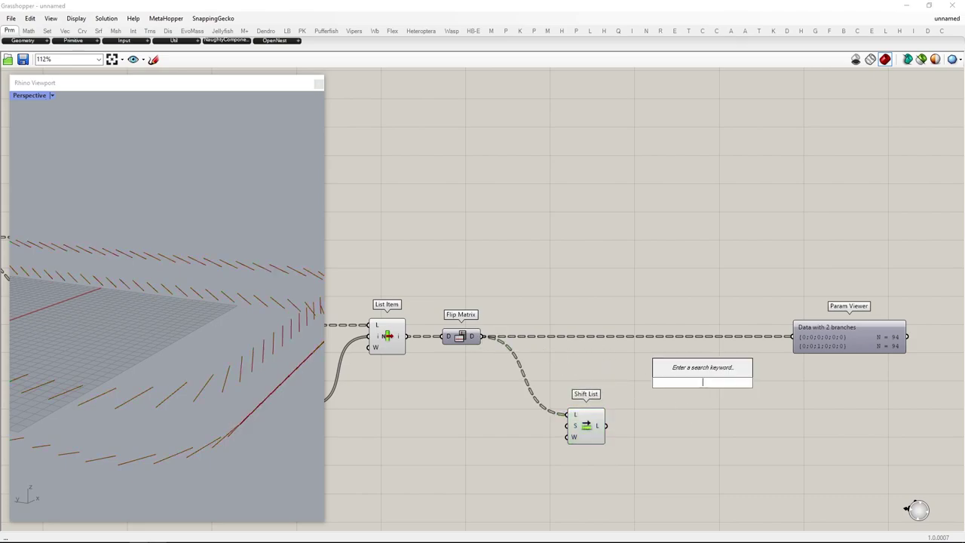
{"action": "type", "text": "merg"}
{"action": "key", "text": "Return"}
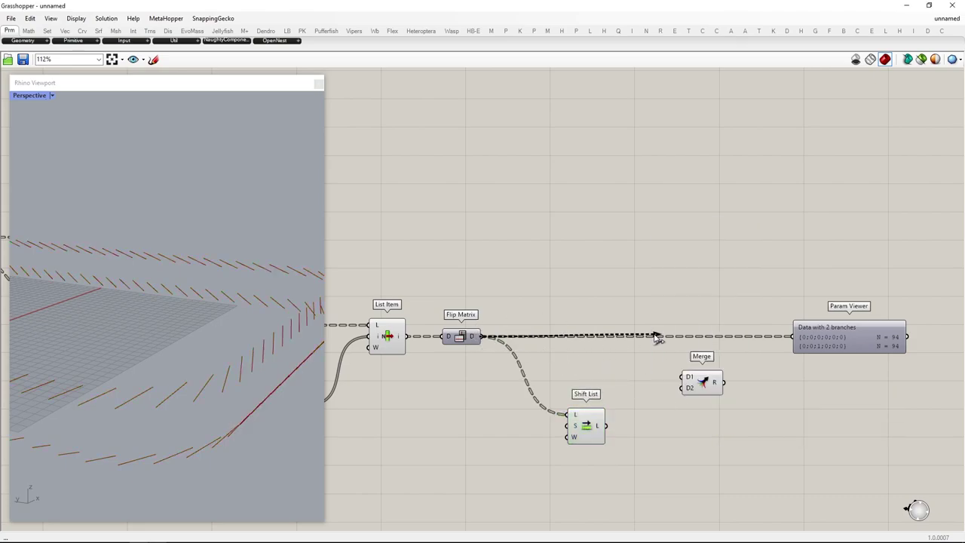
{"action": "left_click_drag", "start_coordinate": [658, 338], "coordinate": [689, 389]}
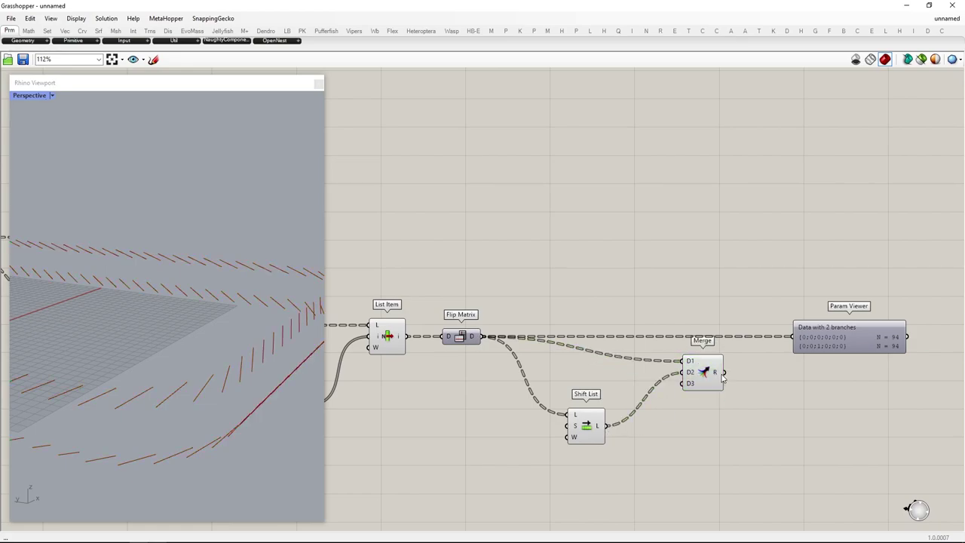
{"action": "left_click_drag", "start_coordinate": [799, 341], "coordinate": [797, 338]}
{"action": "left_click_drag", "start_coordinate": [705, 389], "coordinate": [708, 364]}
{"action": "right_click_drag", "start_coordinate": [708, 364], "coordinate": [707, 365]}
Apply Simplify and Graft to both the D1 and D2 inputs of Merge
{"action": "right_click", "coordinate": [693, 338]}
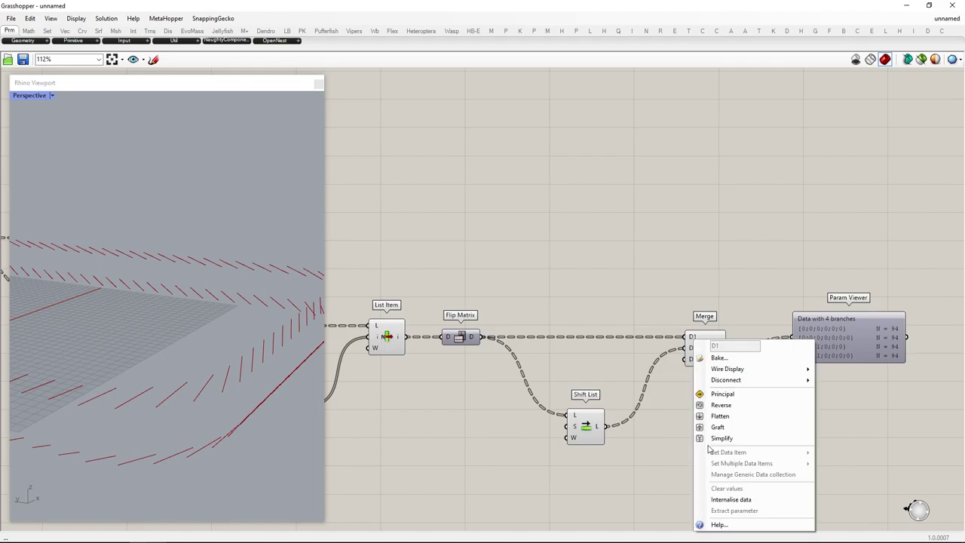
{"action": "left_click", "coordinate": [720, 438]}
{"action": "right_click", "coordinate": [693, 347]}
{"action": "left_click", "coordinate": [720, 445]}
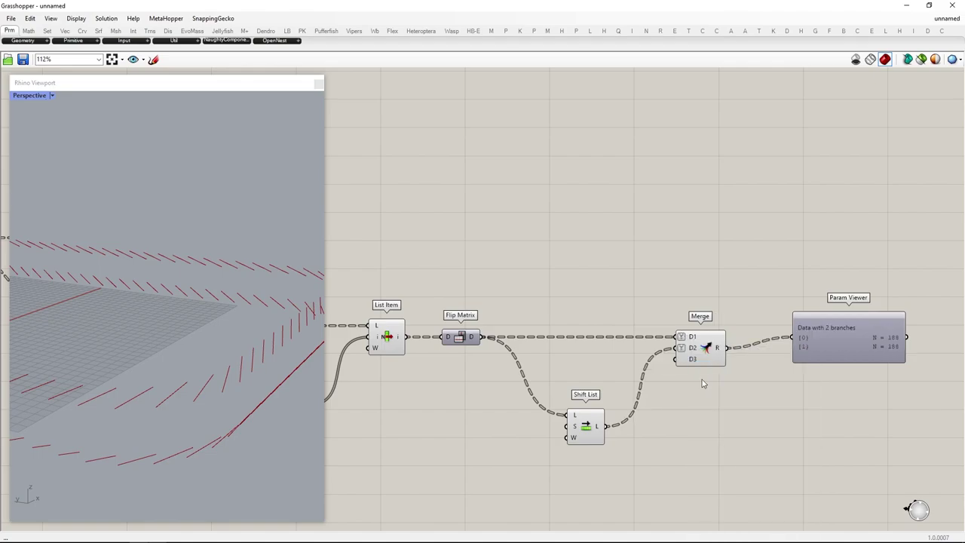
{"action": "right_click", "coordinate": [694, 338]}
{"action": "left_click", "coordinate": [717, 424]}
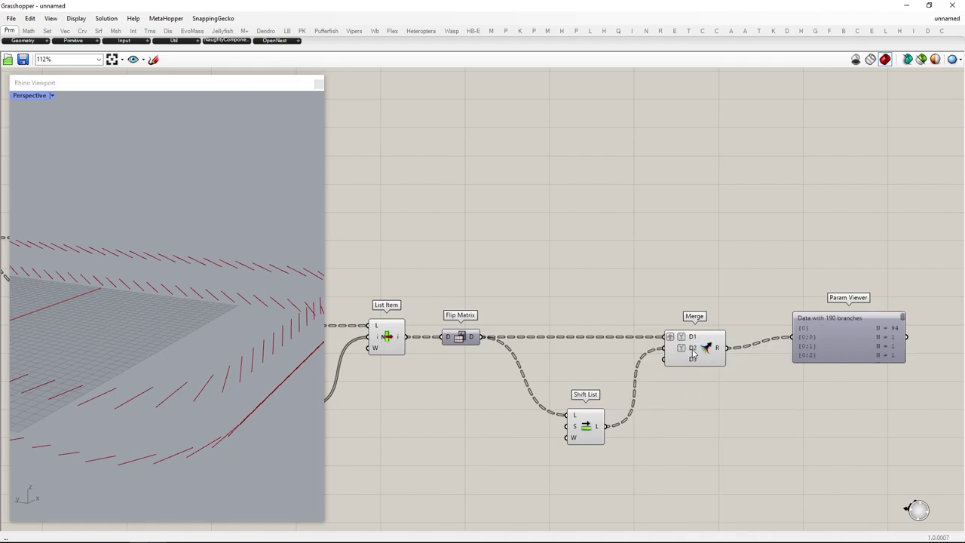
{"action": "right_click", "coordinate": [693, 349]}
{"action": "left_click", "coordinate": [715, 437]}
Delete the Param Viewer connected to Merge
{"action": "left_click_drag", "start_coordinate": [904, 464], "coordinate": [771, 238]}
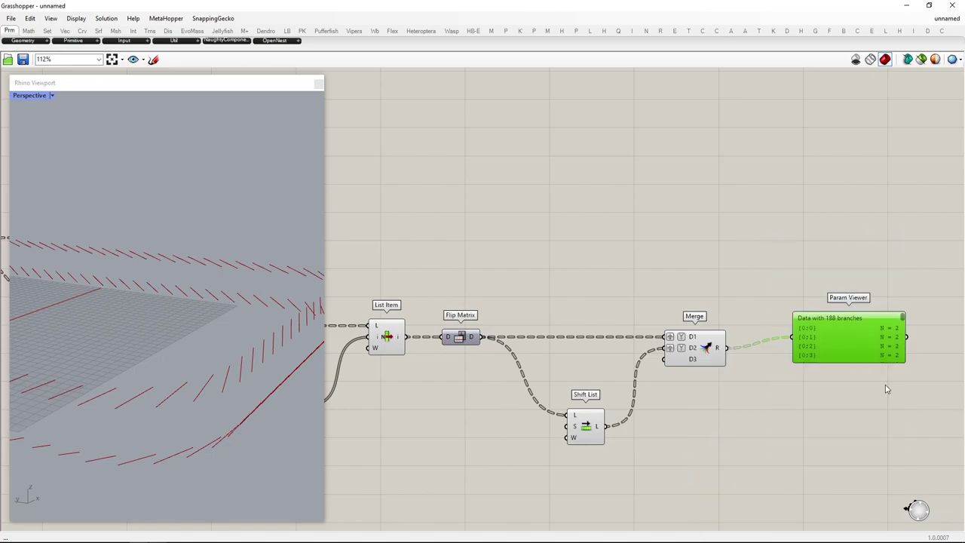
{"action": "left_click_drag", "start_coordinate": [842, 342], "coordinate": [866, 345]}
{"action": "key", "text": "Delete"}
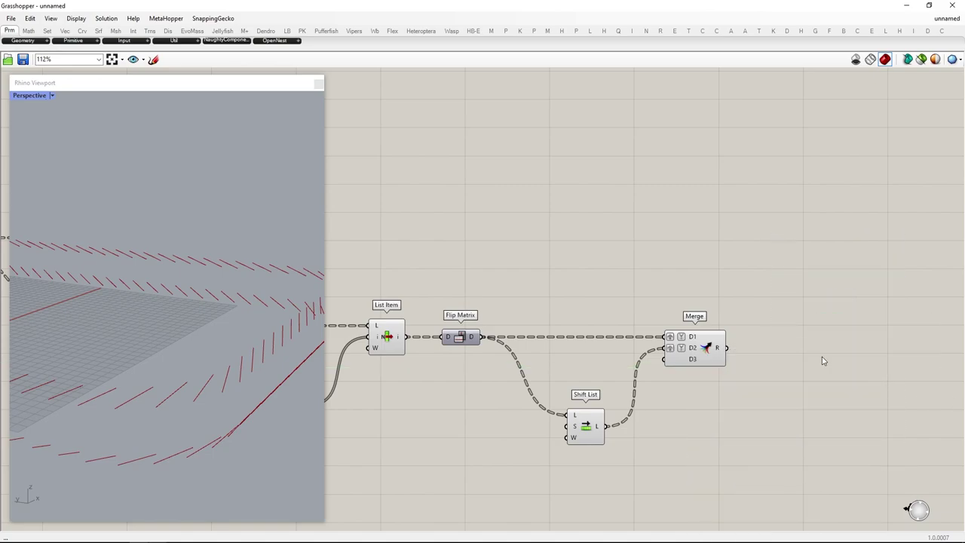
Add a Mesh Loft component after Merge and feed the merged segment pairs into its P input
{"action": "double_click", "coordinate": [822, 357]}
{"action": "type", "text": "mesh loft"}
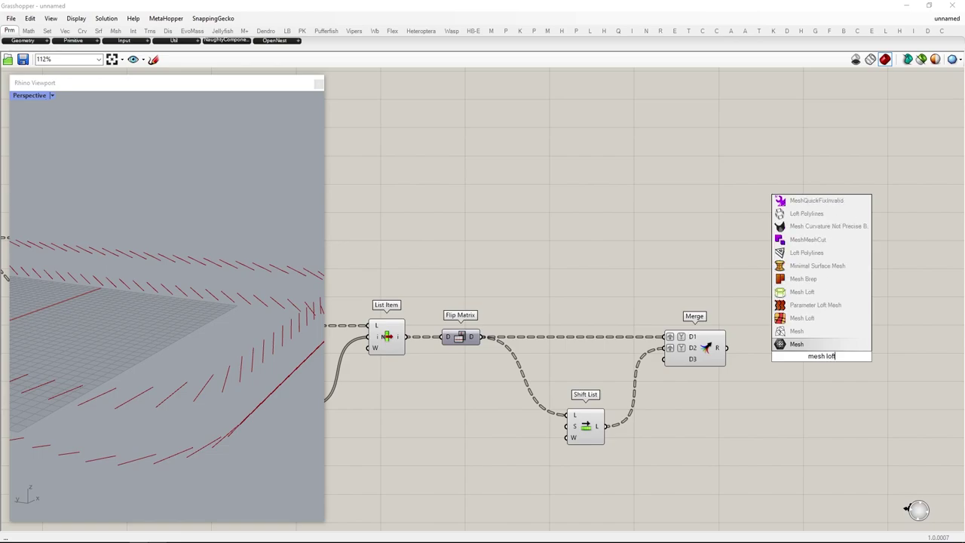
{"action": "key", "text": "Up"}
{"action": "key", "text": "Up"}
{"action": "key", "text": "Up"}
{"action": "key", "text": "Return"}
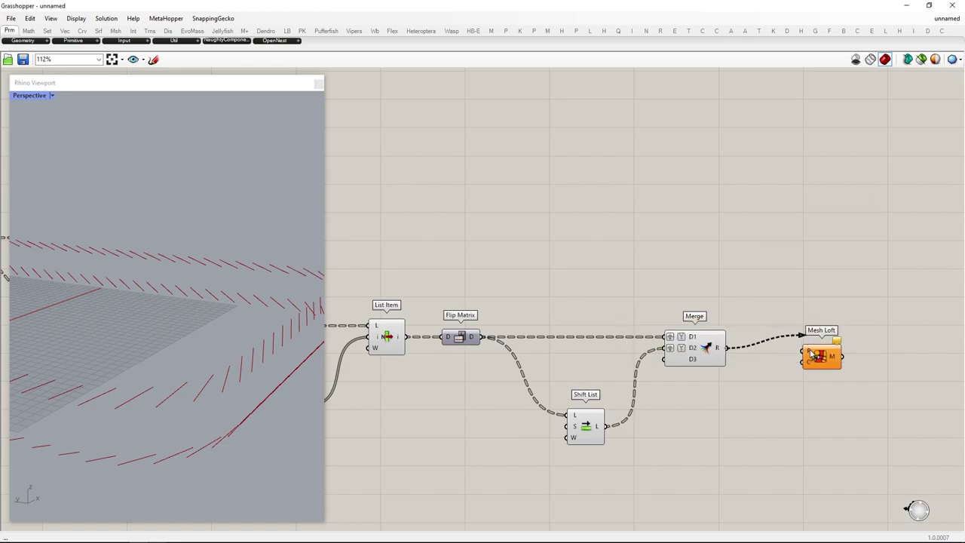
{"action": "left_click_drag", "start_coordinate": [810, 353], "coordinate": [854, 355]}
{"action": "left_click", "coordinate": [783, 417]}
Examine the lofted mesh strips along the band's edges in the viewport and review the component chain from PolyLine to Merge
{"action": "right_click_drag", "start_coordinate": [178, 388], "coordinate": [242, 367]}
{"action": "scroll", "coordinate": [243, 367], "scroll_direction": "down", "scroll_amount": 5}
{"action": "mouse_move", "coordinate": [166, 370]}
{"action": "right_mouse_down"}
{"action": "mouse_move", "coordinate": [164, 334]}
{"action": "mouse_move", "coordinate": [158, 368]}
{"action": "right_mouse_up"}
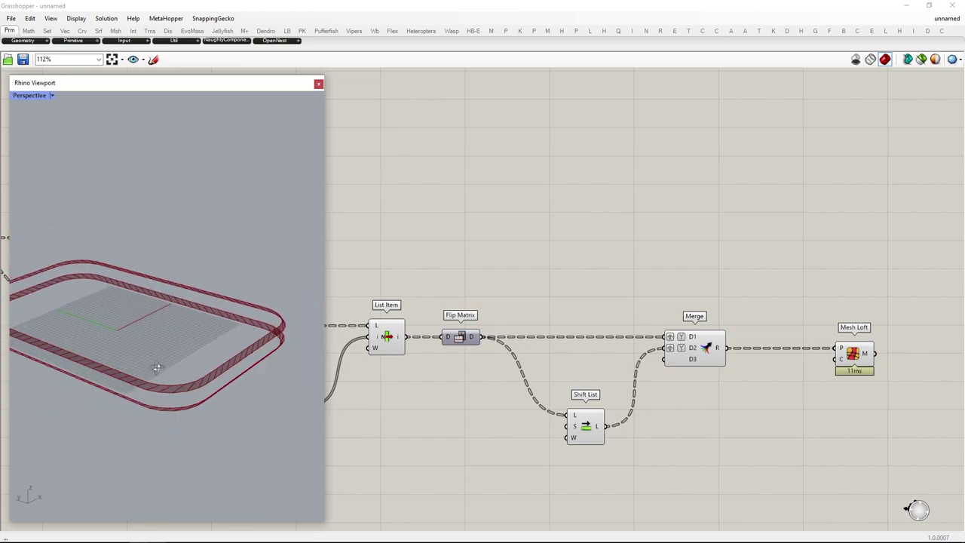
{"action": "scroll", "coordinate": [166, 370], "scroll_direction": "up", "scroll_amount": 6}
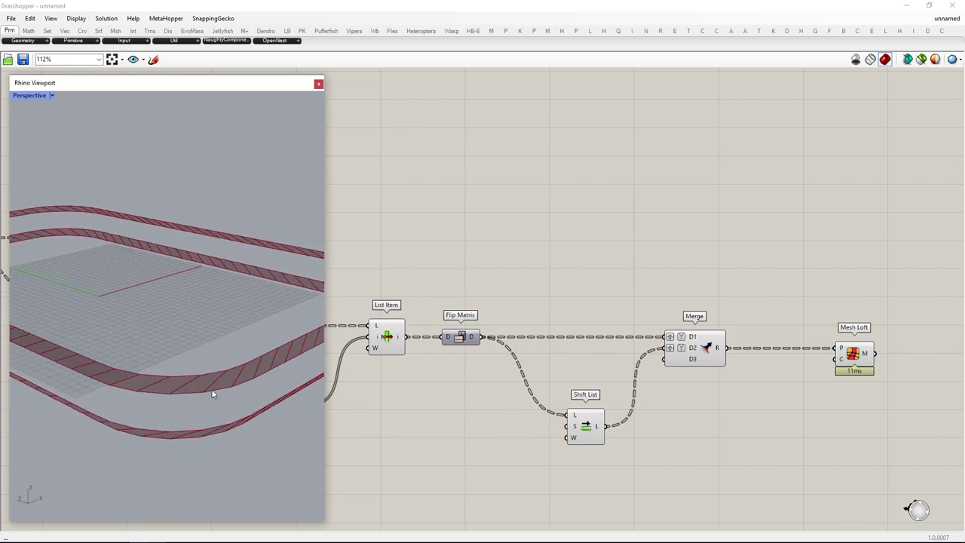
{"action": "scroll", "coordinate": [212, 394], "scroll_direction": "up", "scroll_amount": 1}
{"action": "scroll", "coordinate": [751, 343], "scroll_direction": "down", "scroll_amount": 1}
{"action": "right_click_drag", "start_coordinate": [524, 414], "coordinate": [725, 324]}
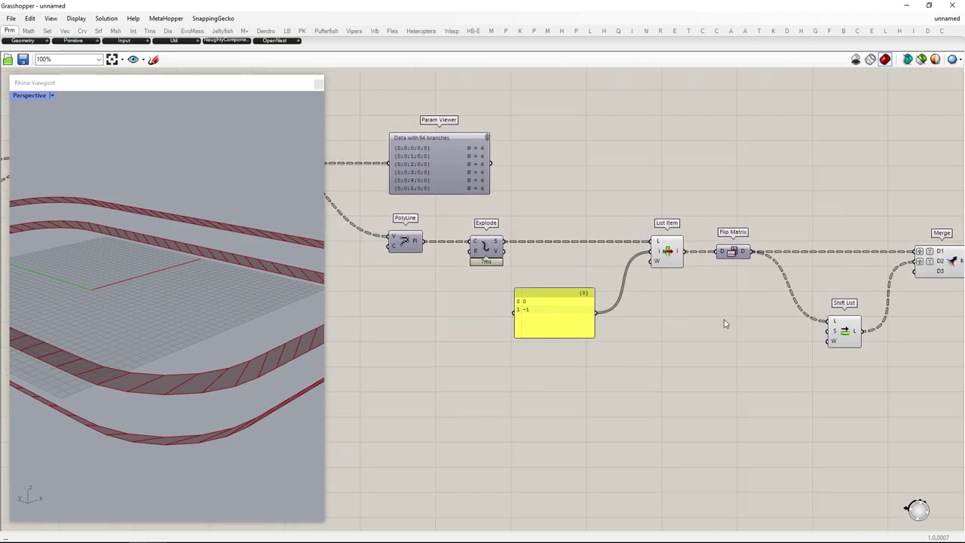
{"action": "right_click_drag", "start_coordinate": [533, 343], "coordinate": [619, 334]}
{"action": "right_click_drag", "start_coordinate": [674, 356], "coordinate": [574, 343]}
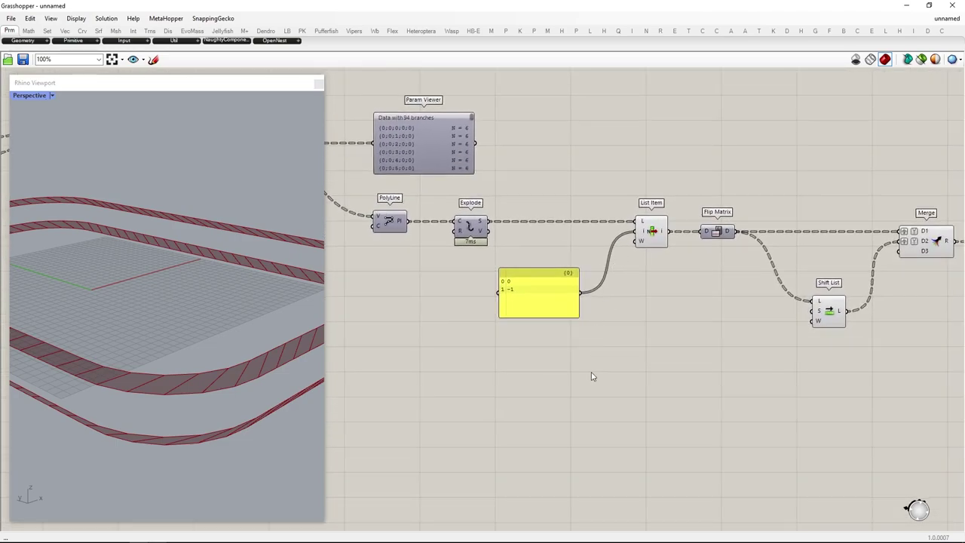
Add a Cull Index component, feeding Explode's vertices into its L input and the panel with 0 and -1 into its I input
{"action": "double_click", "coordinate": [638, 395]}
{"action": "type", "text": "cull"}
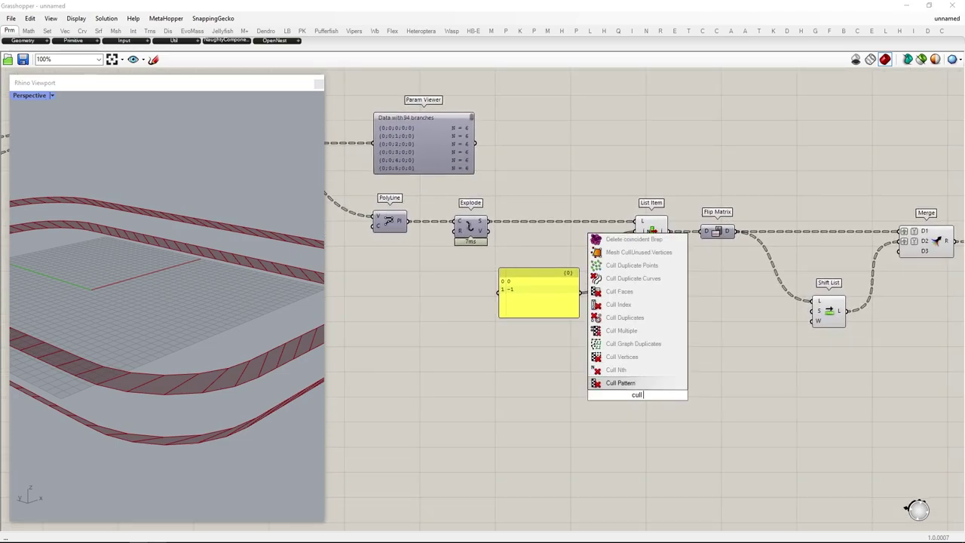
{"action": "type", "text": " index"}
{"action": "key", "text": "Return"}
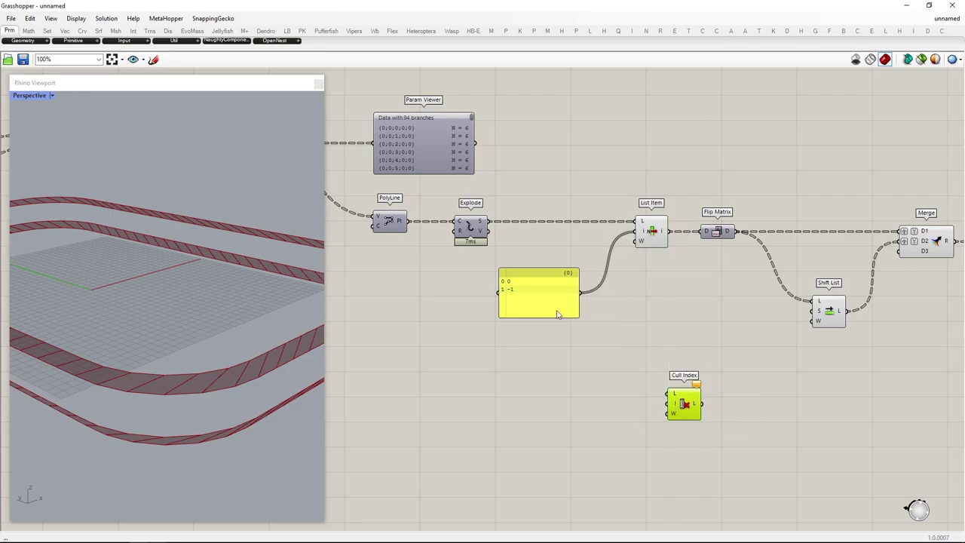
{"action": "left_click_drag", "start_coordinate": [666, 254], "coordinate": [671, 398]}
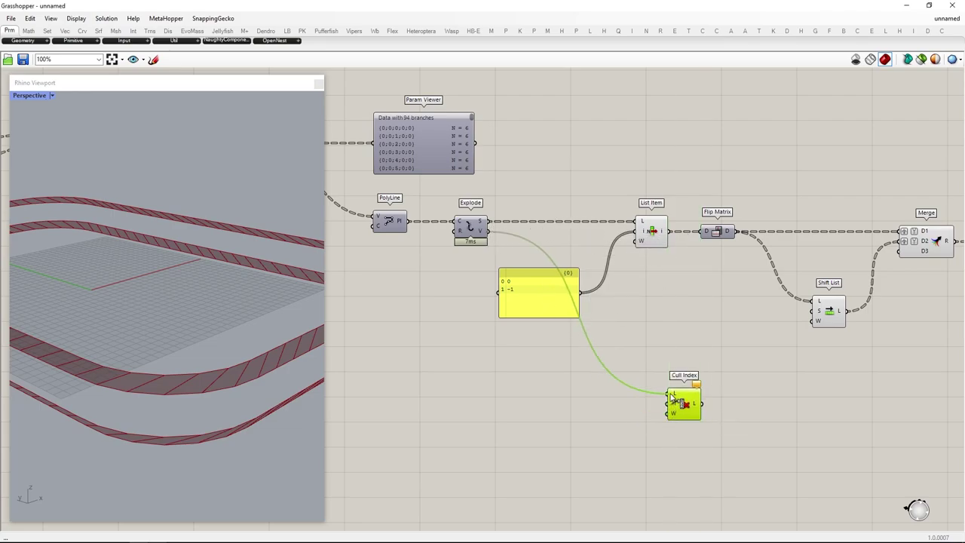
{"action": "left_click_drag", "start_coordinate": [528, 294], "coordinate": [403, 423]}
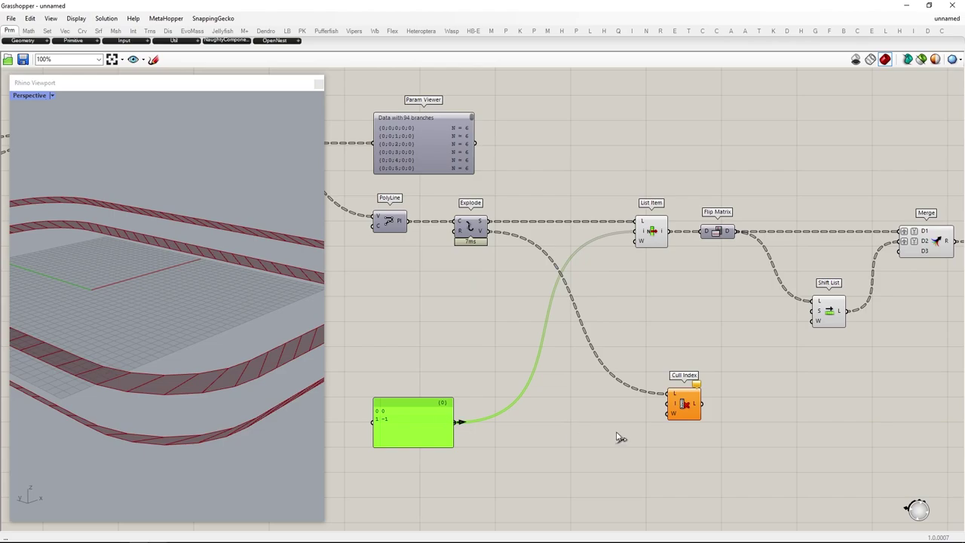
{"action": "left_click_drag", "start_coordinate": [673, 408], "coordinate": [652, 423]}
Add a Flip Matrix component fed by the Cull Index output
{"action": "right_click_drag", "start_coordinate": [725, 414], "coordinate": [604, 396]}
{"action": "double_click", "coordinate": [630, 408]}
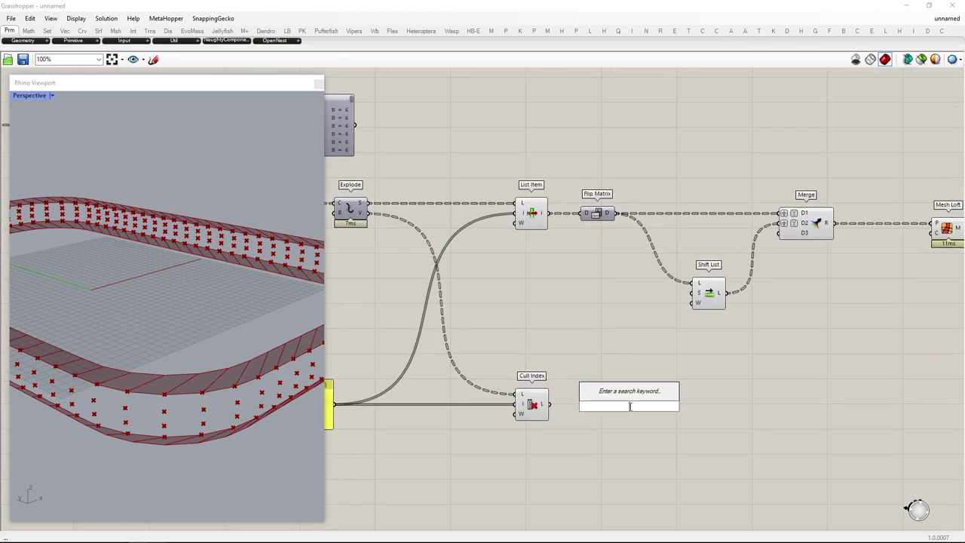
{"action": "type", "text": "flip matrix"}
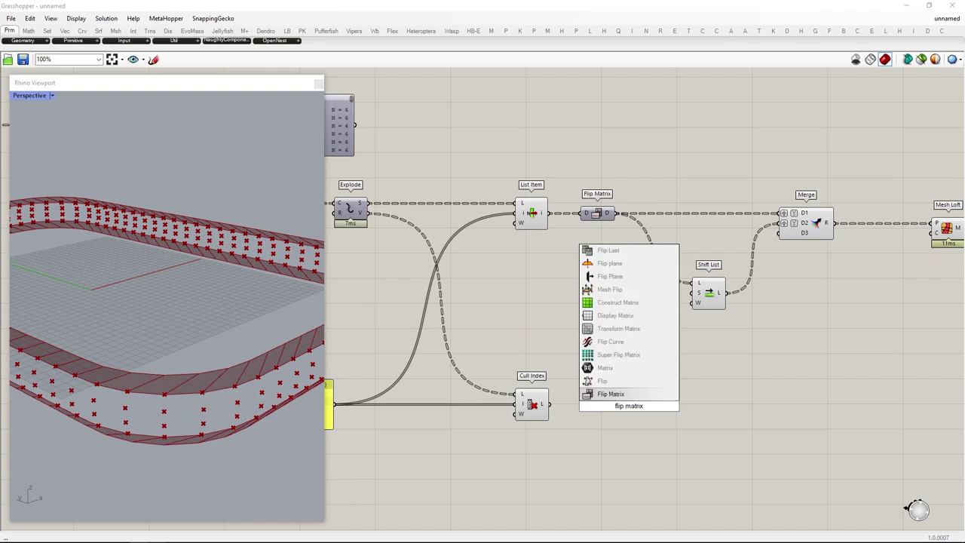
{"action": "key", "text": "Return"}
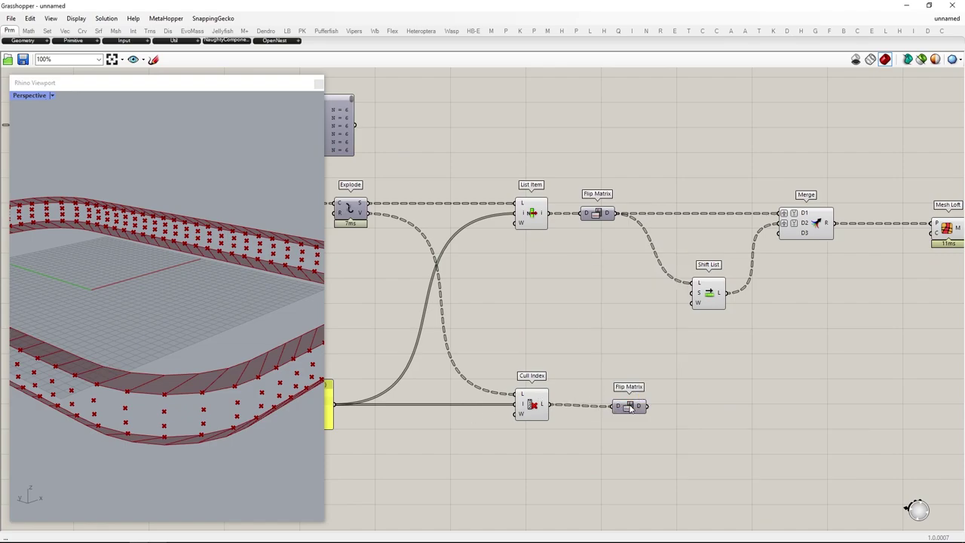
Add a PolyLine component and feed the second Flip Matrix output into its V input
{"action": "right_click_drag", "start_coordinate": [717, 415], "coordinate": [651, 417]}
{"action": "double_click", "coordinate": [665, 401]}
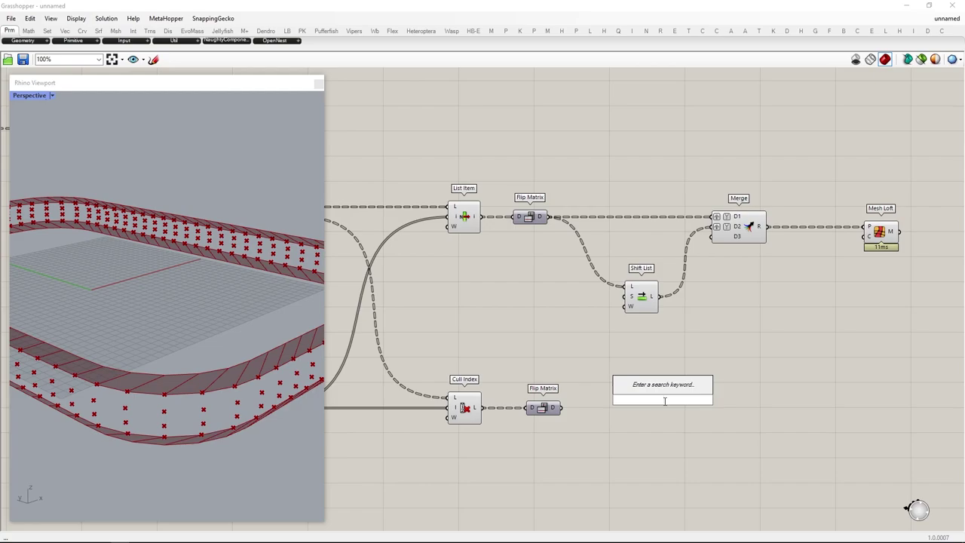
{"action": "type", "text": "polyline"}
{"action": "key", "text": "Return"}
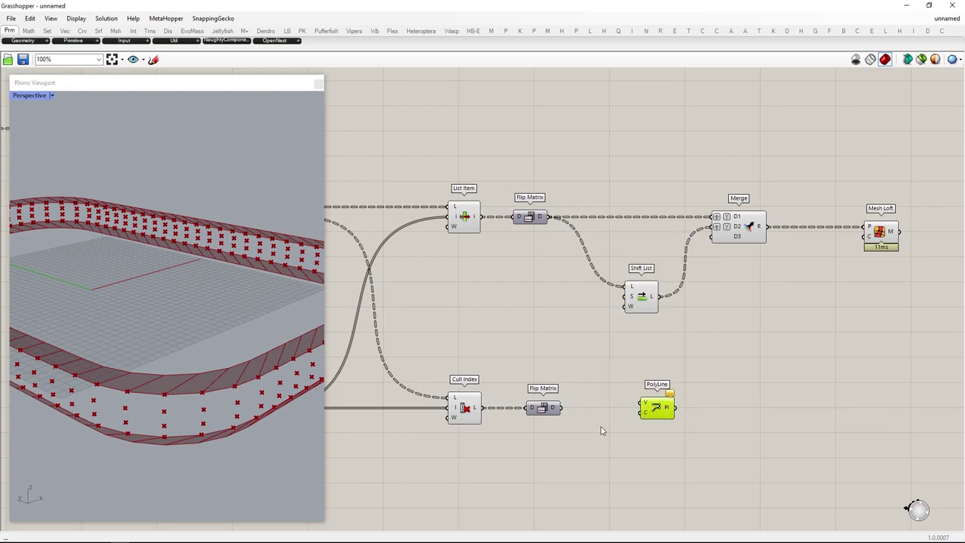
{"action": "left_click_drag", "start_coordinate": [562, 408], "coordinate": [643, 406]}
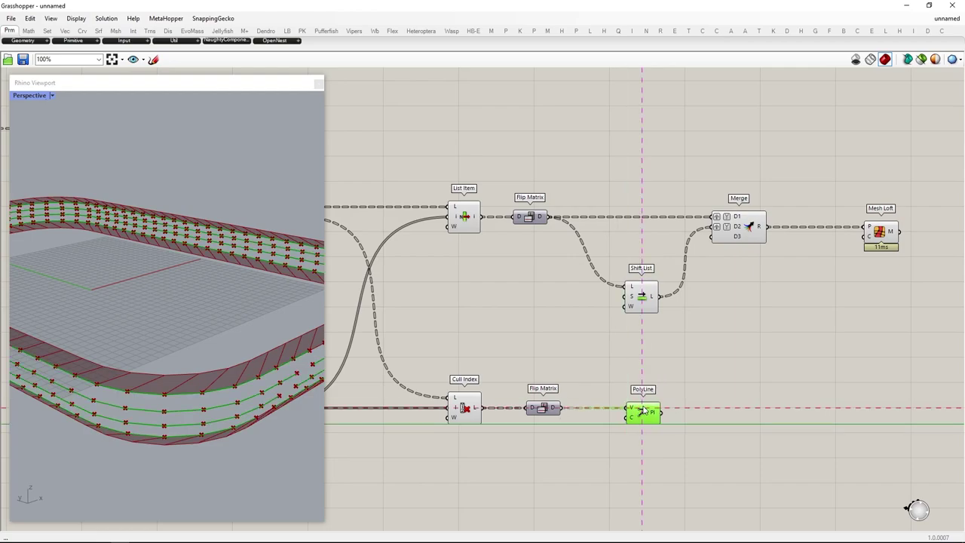
Invert the Closed (C) input of the new PolyLine so the polylines close
{"action": "right_click_drag", "start_coordinate": [177, 418], "coordinate": [127, 387]}
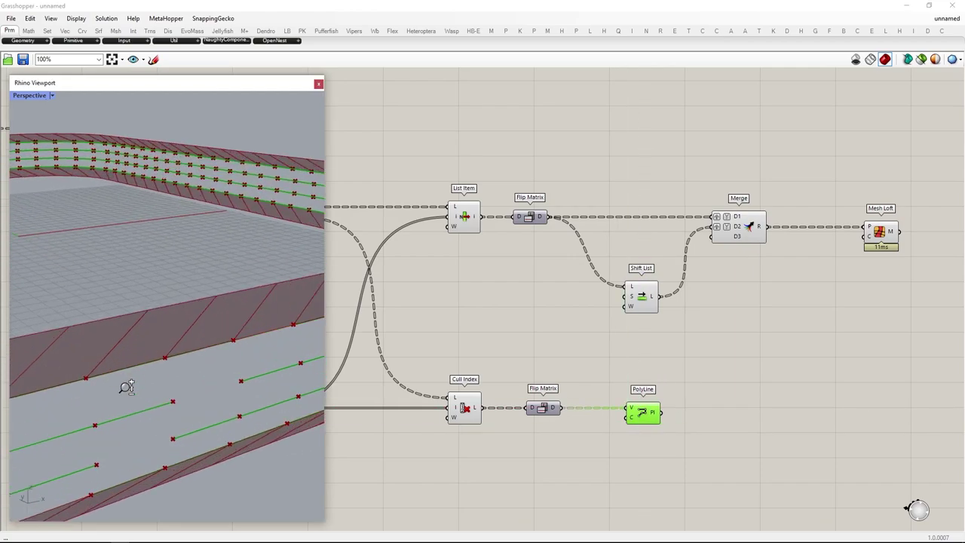
{"action": "right_click", "coordinate": [631, 417]}
{"action": "left_click", "coordinate": [648, 446]}
{"action": "left_click", "coordinate": [611, 468]}
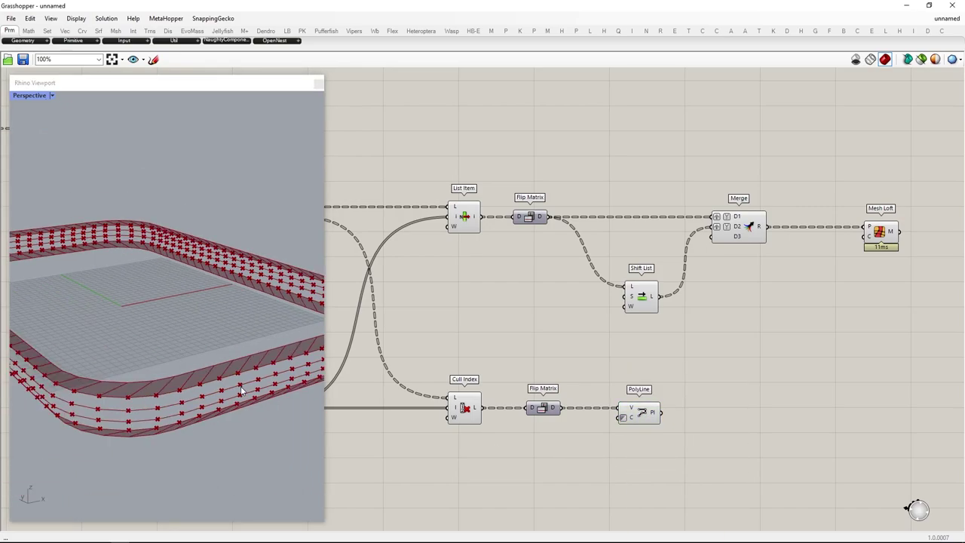
Add an Explode component and feed the closed polylines into its C input
{"action": "right_click_drag", "start_coordinate": [677, 414], "coordinate": [594, 387]}
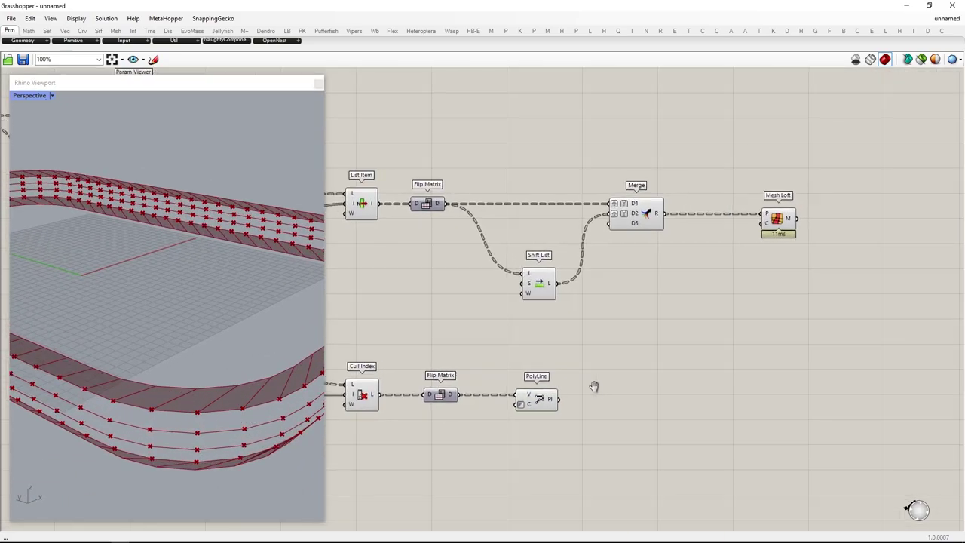
{"action": "double_click", "coordinate": [654, 400]}
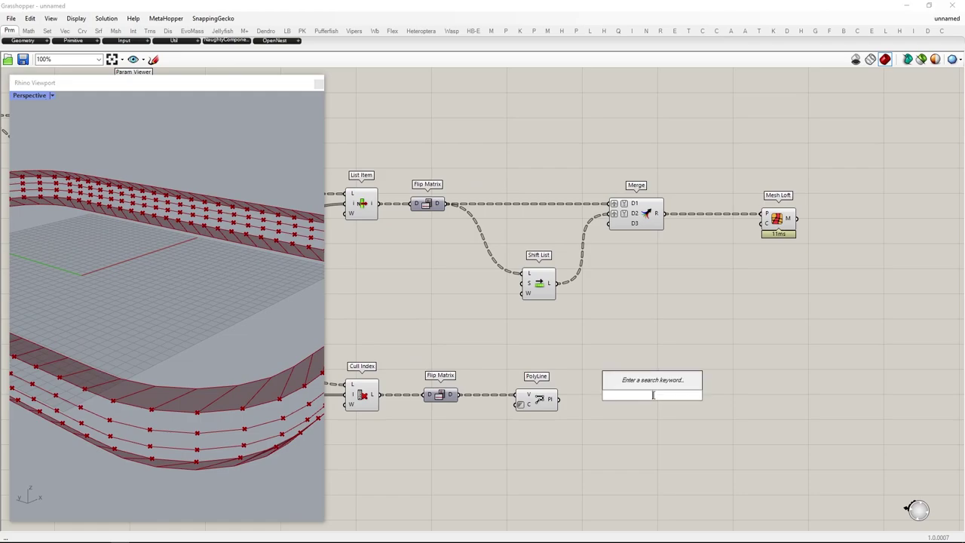
{"action": "type", "text": "explode"}
{"action": "key", "text": "Return"}
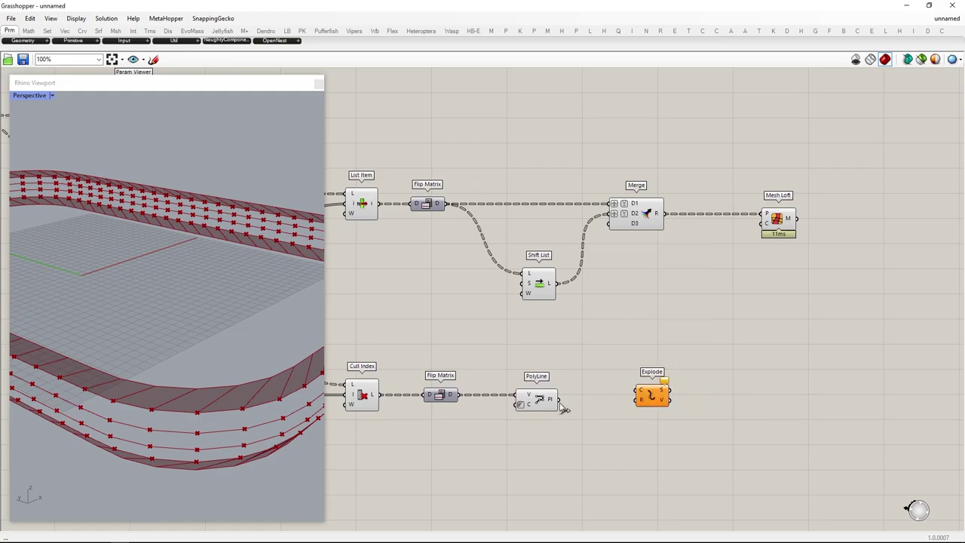
{"action": "left_click_drag", "start_coordinate": [646, 394], "coordinate": [620, 403]}
Turn off the preview of every component except the new Explode
{"action": "left_click_drag", "start_coordinate": [580, 457], "coordinate": [39, 326]}
{"action": "middle_click", "coordinate": [479, 287]}
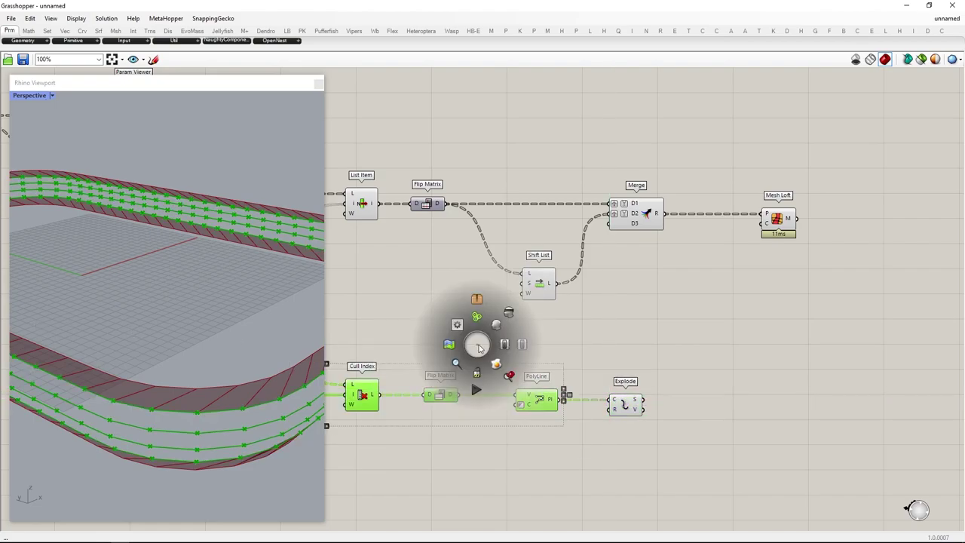
{"action": "left_click", "coordinate": [636, 411]}
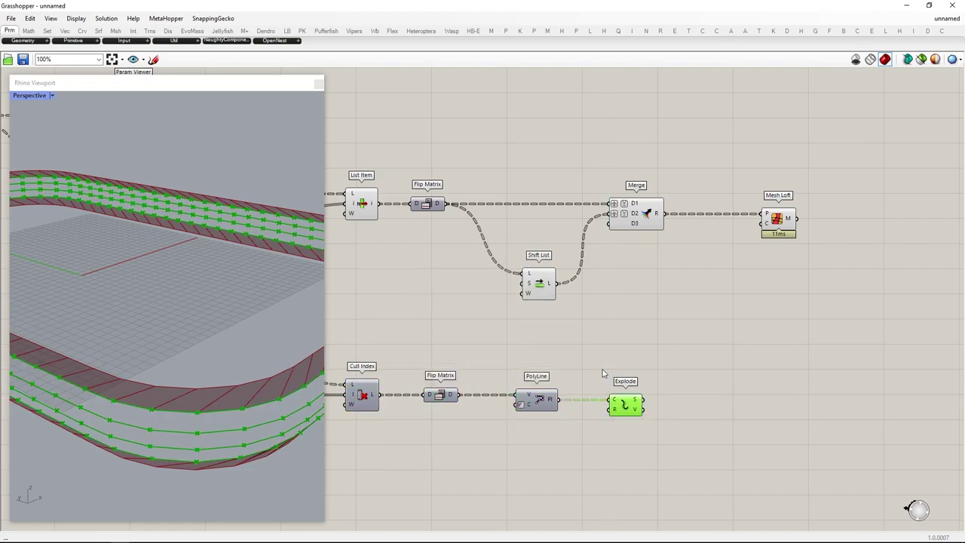
{"action": "key", "text": "ctrl+i"}
{"action": "middle_click", "coordinate": [595, 368]}
{"action": "left_click", "coordinate": [626, 336]}
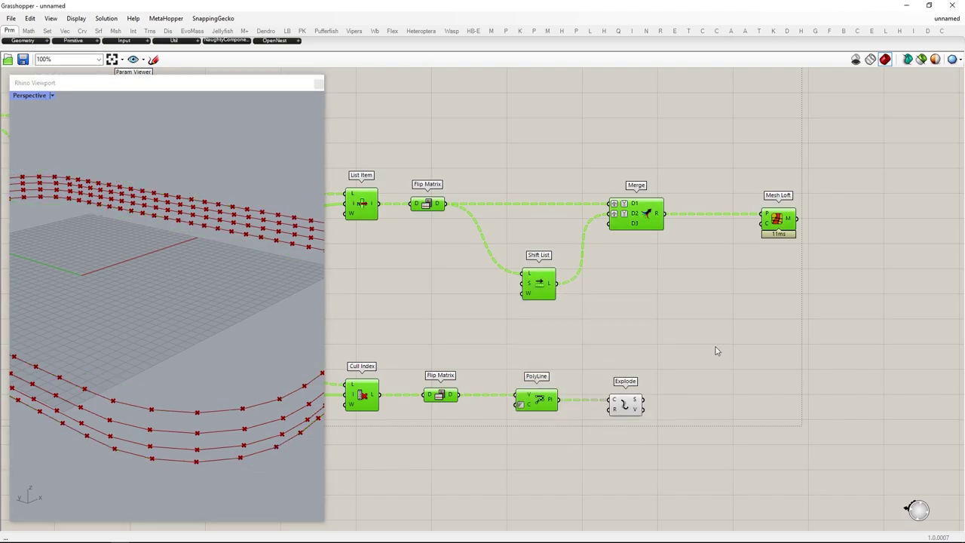
Examine the exploded polyline segments around the rounded corner in an enlarged viewport
{"action": "left_click", "coordinate": [628, 404]}
{"action": "left_click_drag", "start_coordinate": [632, 405], "coordinate": [736, 405]}
{"action": "left_click", "coordinate": [751, 439]}
{"action": "left_click_drag", "start_coordinate": [326, 294], "coordinate": [689, 294]}
{"action": "right_click_drag", "start_coordinate": [386, 353], "coordinate": [353, 387]}
{"action": "scroll", "coordinate": [366, 385], "scroll_direction": "up", "scroll_amount": 5}
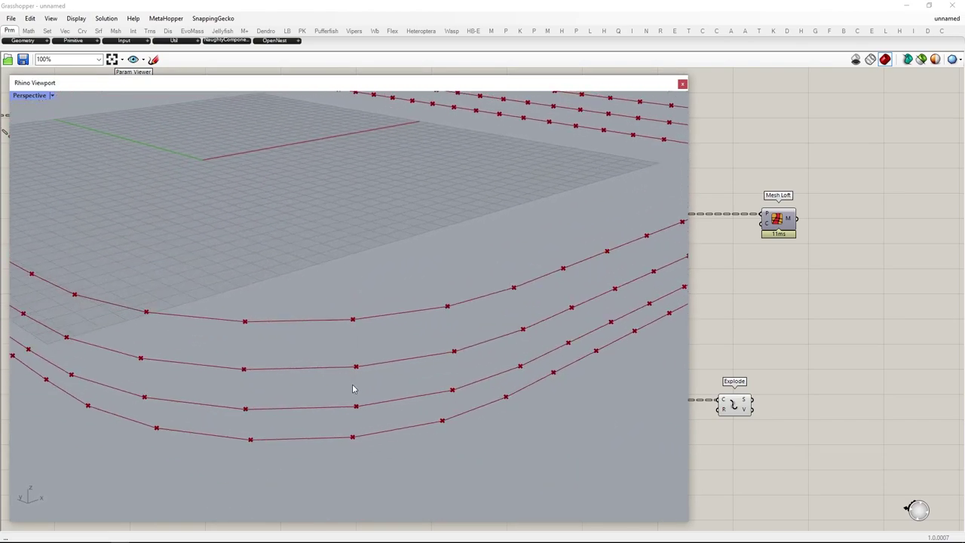
{"action": "key", "text": "ctrl+2"}
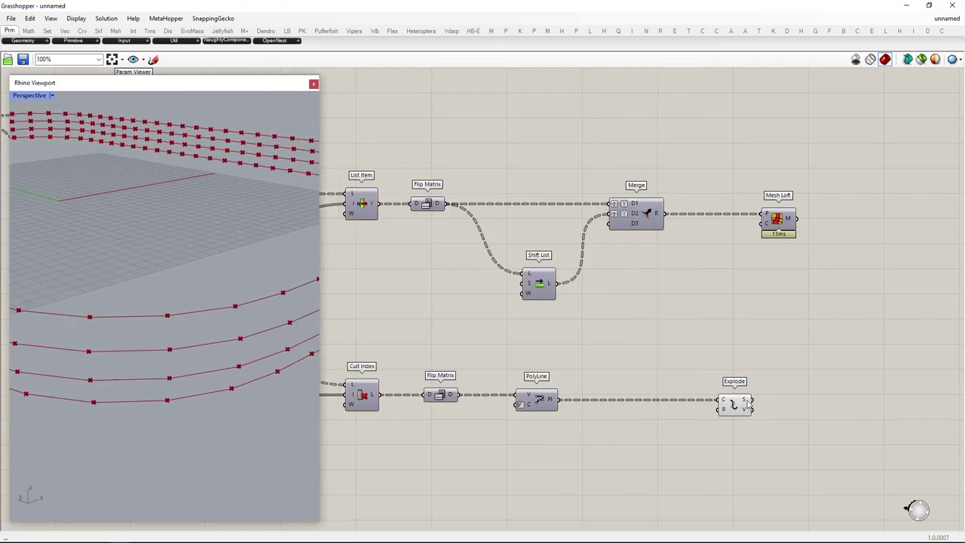
{"action": "left_click_drag", "start_coordinate": [742, 406], "coordinate": [645, 414]}
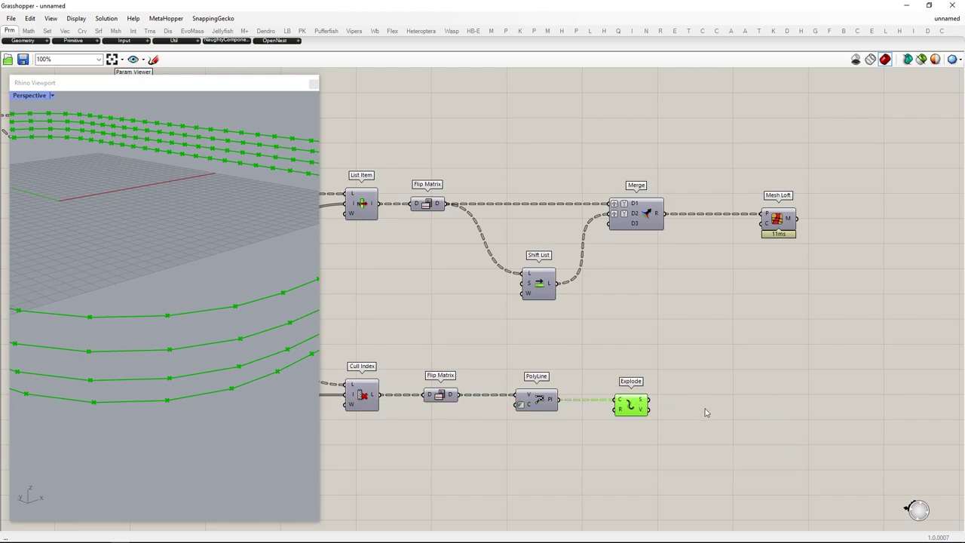
Add a Partition List component and feed Explode's segments into its L input
{"action": "double_click", "coordinate": [763, 409]}
{"action": "type", "text": "partion list"}
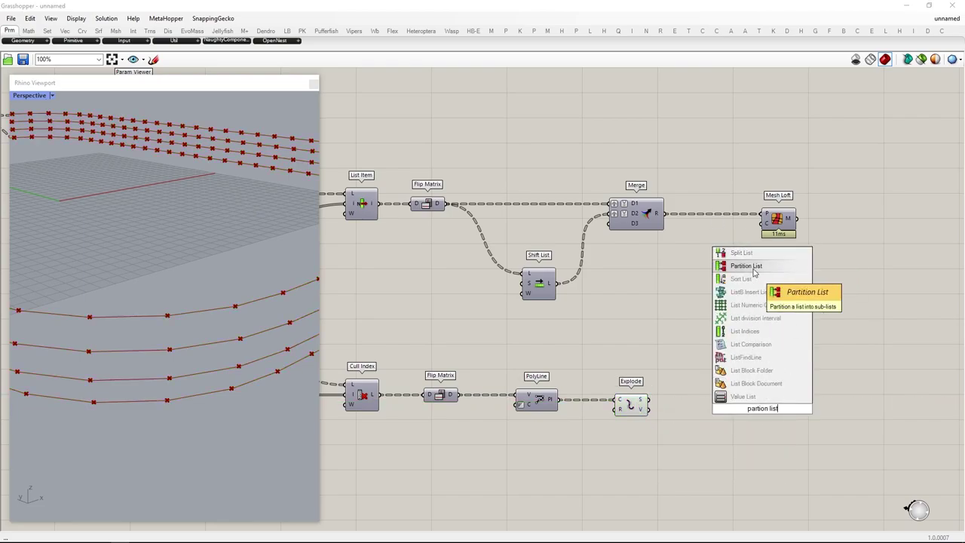
{"action": "left_click", "coordinate": [748, 268]}
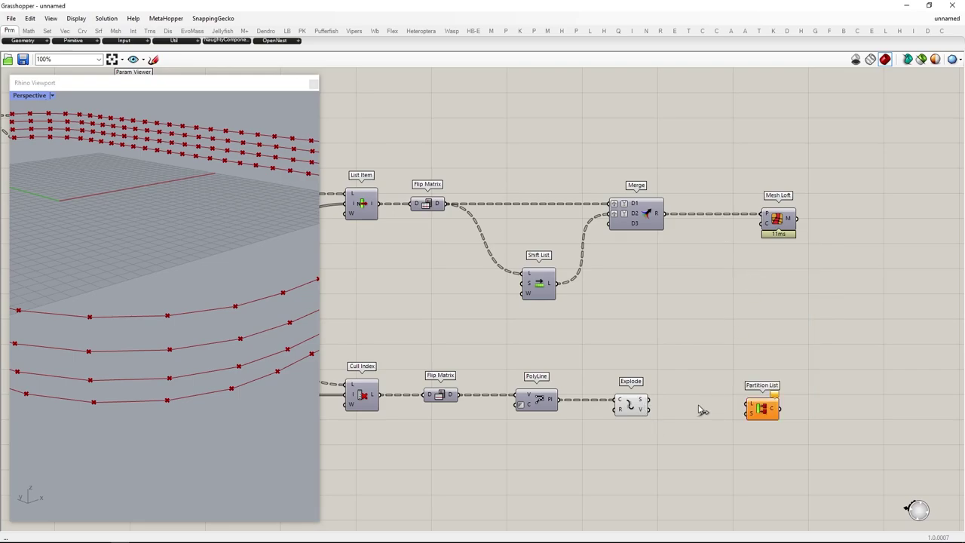
{"action": "left_click_drag", "start_coordinate": [754, 406], "coordinate": [737, 403]}
Connect a panel with the value 2 to the S input of Partition List
{"action": "double_click", "coordinate": [650, 436]}
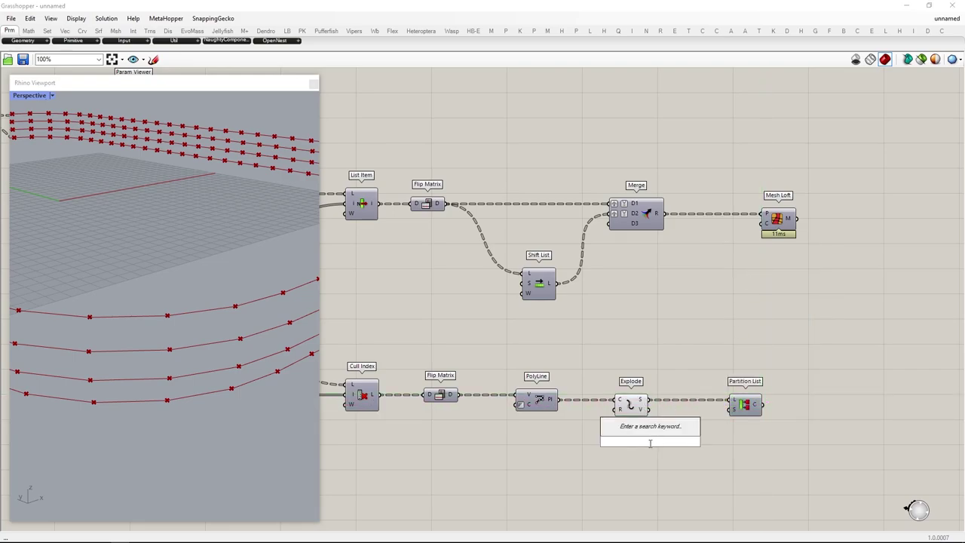
{"action": "type", "text": "//2"}
{"action": "key", "text": "Return"}
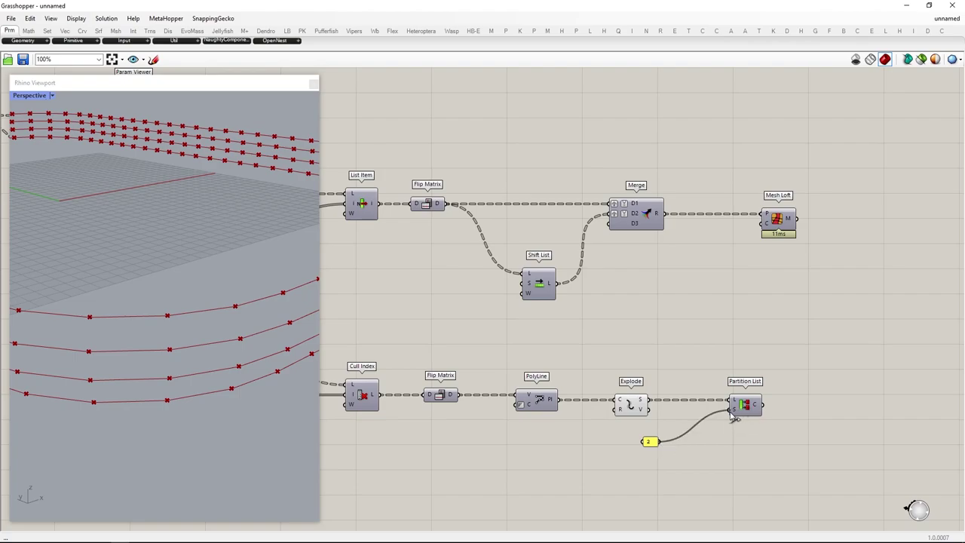
{"action": "left_click_drag", "start_coordinate": [751, 404], "coordinate": [732, 404]}
Add a geometry Scale component and feed the Partition List chunks into its G input
{"action": "right_click_drag", "start_coordinate": [847, 419], "coordinate": [811, 378]}
{"action": "double_click", "coordinate": [810, 377]}
{"action": "type", "text": "scale"}
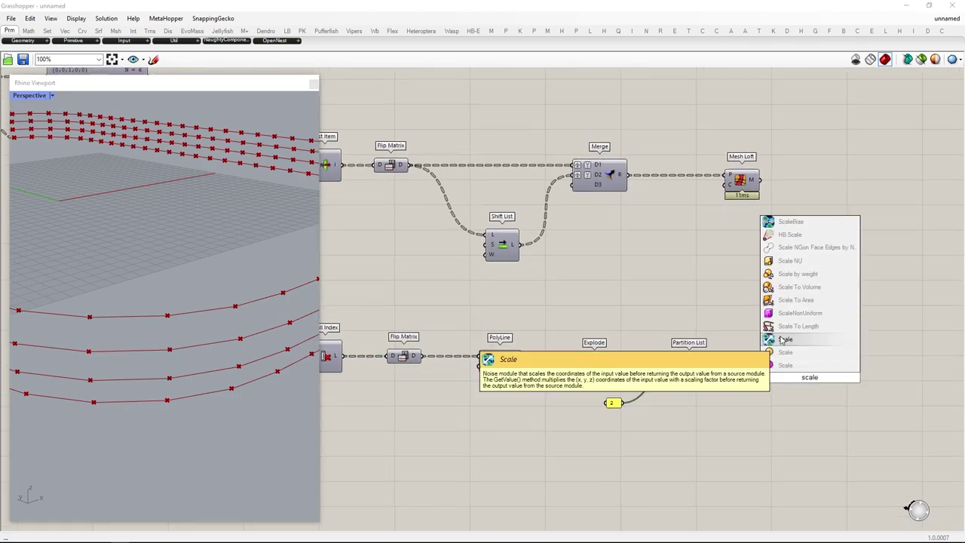
{"action": "left_click", "coordinate": [784, 340]}
{"action": "left_click_drag", "start_coordinate": [798, 372], "coordinate": [784, 326]}
Add a Param Viewer showing the Partition List data tree and place it below Scale
{"action": "double_click", "coordinate": [796, 386]}
{"action": "type", "text": "pv"}
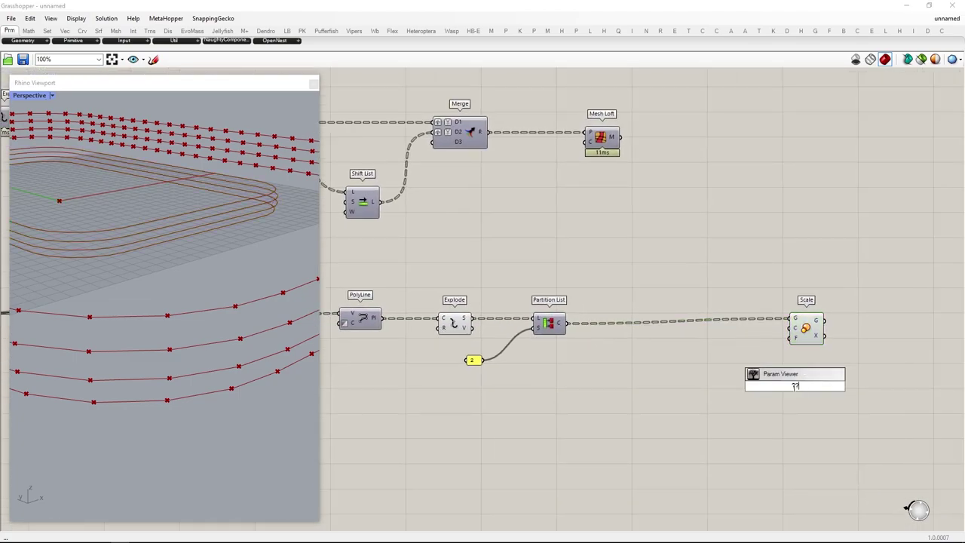
{"action": "key", "text": "Return"}
{"action": "left_click_drag", "start_coordinate": [716, 371], "coordinate": [792, 476]}
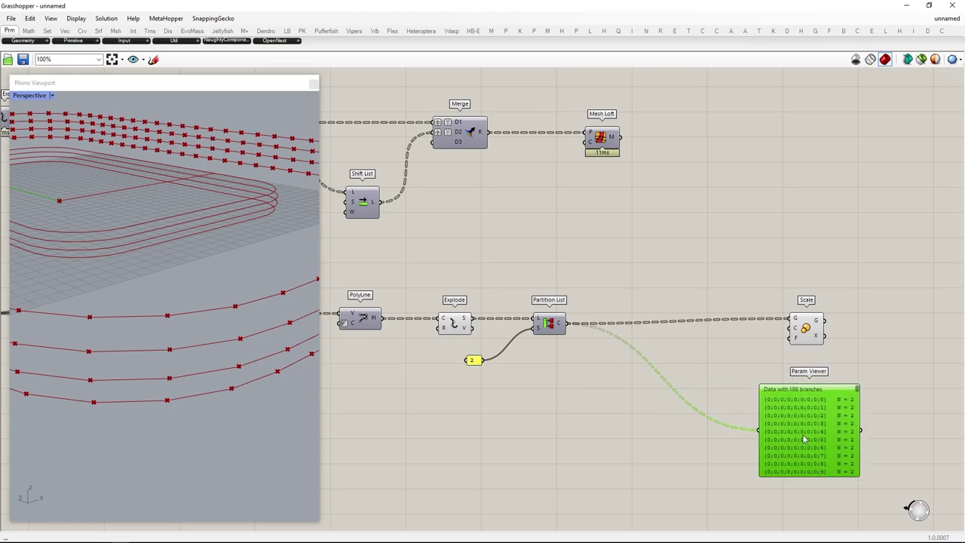
{"action": "left_click_drag", "start_coordinate": [805, 439], "coordinate": [808, 439]}
{"action": "left_click_drag", "start_coordinate": [810, 327], "coordinate": [783, 332]}
{"action": "left_click", "coordinate": [832, 353]}
Add a Point parameter below the component chain and feed it the points from the second Flip Matrix
{"action": "right_click_drag", "start_coordinate": [521, 365], "coordinate": [734, 357]}
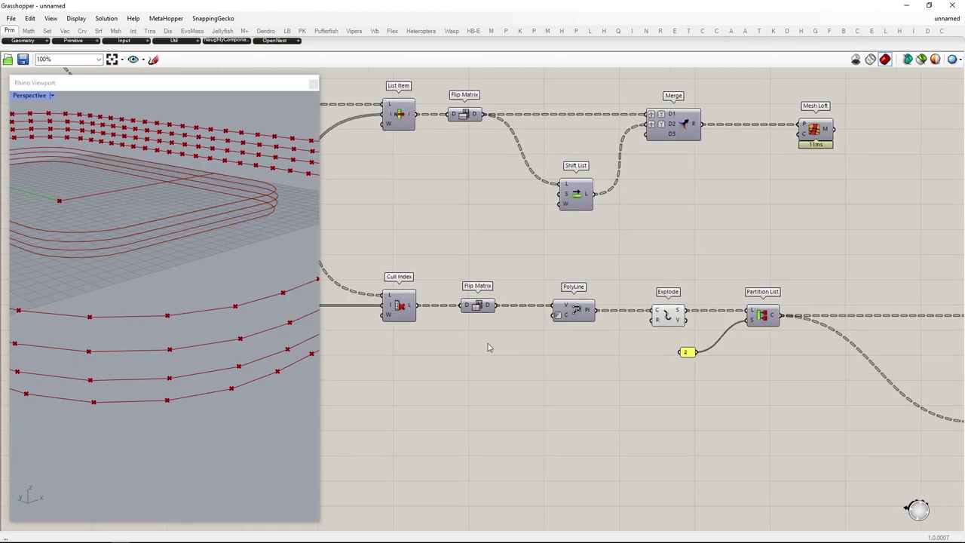
{"action": "right_click_drag", "start_coordinate": [489, 345], "coordinate": [693, 330]}
{"action": "double_click", "coordinate": [716, 469]}
{"action": "type", "text": "point"}
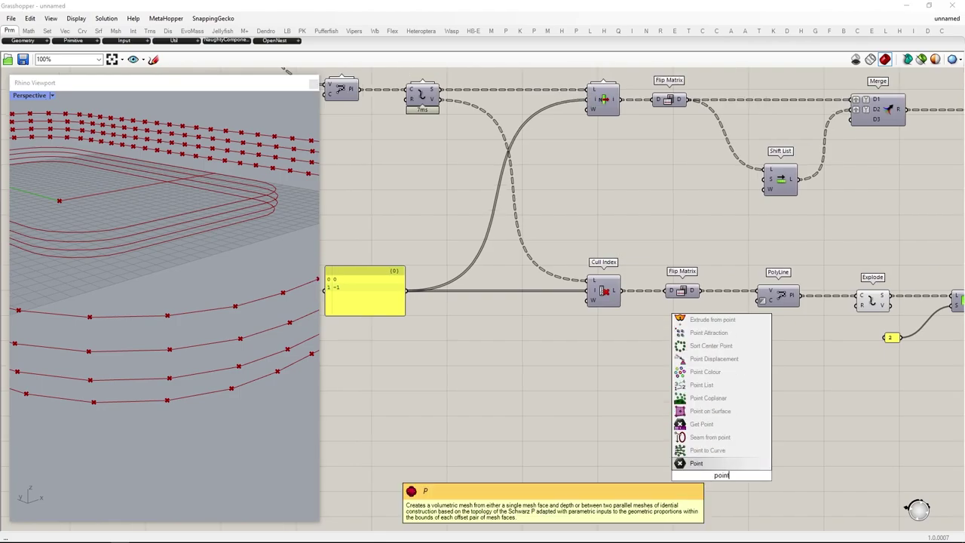
{"action": "key", "text": "Return"}
{"action": "left_click_drag", "start_coordinate": [701, 291], "coordinate": [710, 476]}
{"action": "right_click_drag", "start_coordinate": [875, 420], "coordinate": [510, 321]}
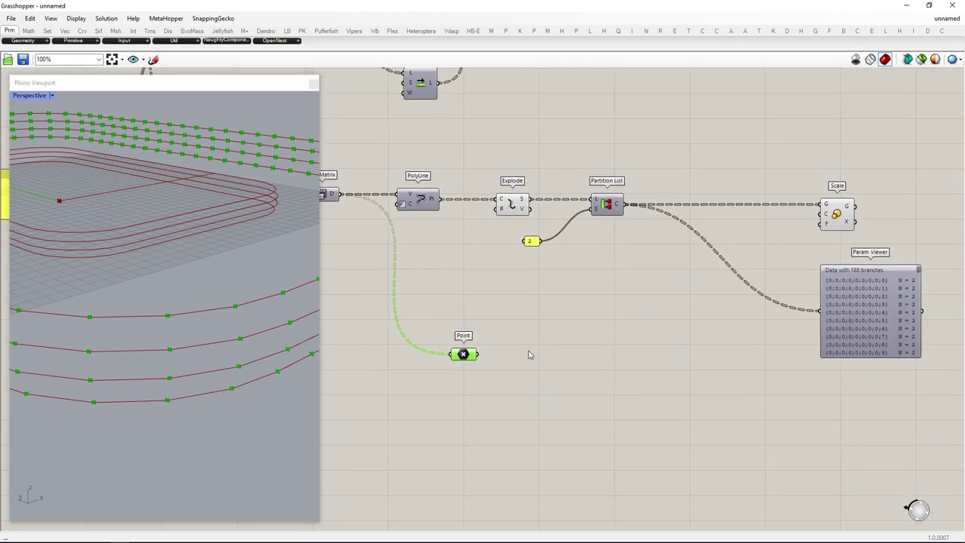
Examine the sequence of points along the lowest polyline in an enlarged viewport
{"action": "left_click_drag", "start_coordinate": [323, 388], "coordinate": [685, 387]}
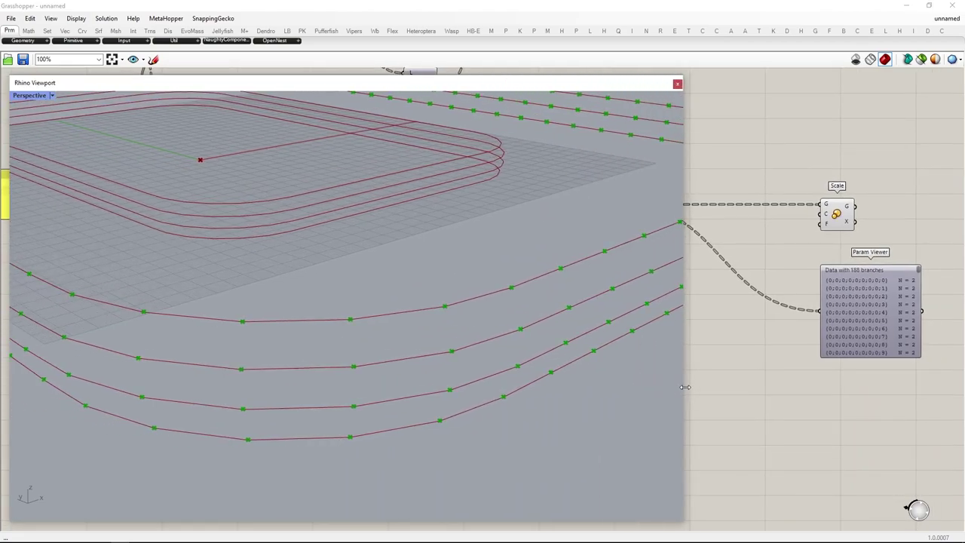
{"action": "left_click_drag", "start_coordinate": [249, 446], "coordinate": [247, 458]}
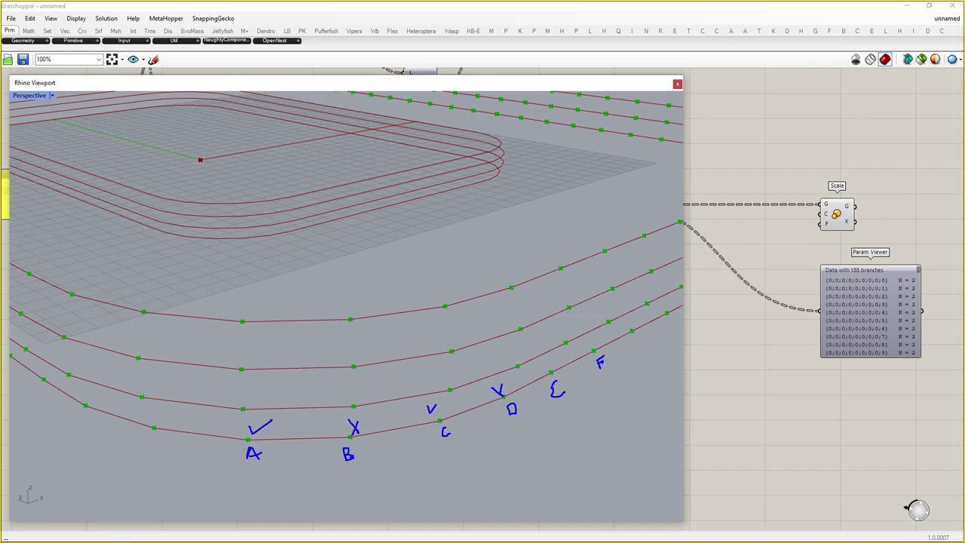
{"action": "key", "text": "Escape"}
{"action": "left_click_drag", "start_coordinate": [683, 418], "coordinate": [287, 429]}
{"action": "left_click", "coordinate": [564, 396]}
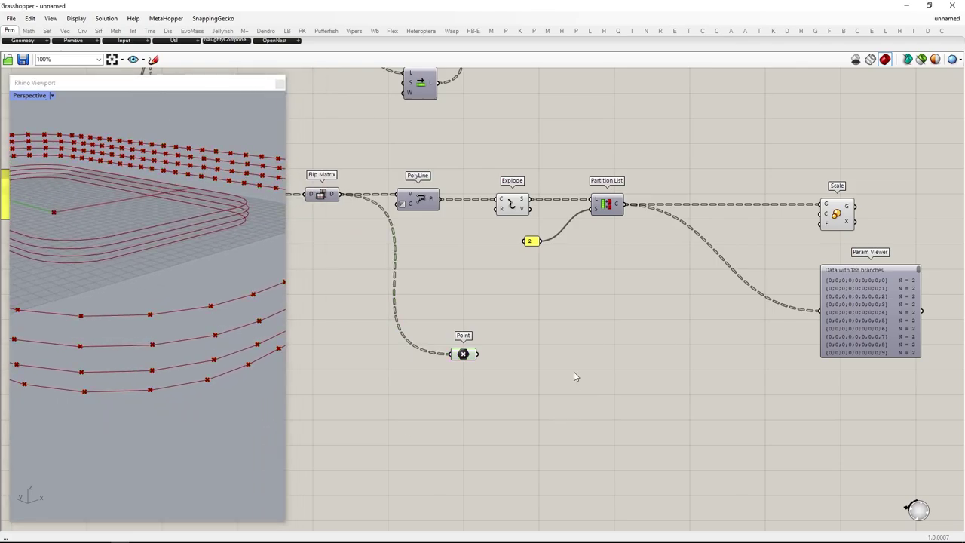
Add a Dispatch component beside the Point parameter and feed the points into its L input
{"action": "double_click", "coordinate": [574, 374]}
{"action": "type", "text": "dispatch"}
{"action": "key", "text": "Return"}
{"action": "left_click_drag", "start_coordinate": [479, 355], "coordinate": [558, 367]}
{"action": "left_click_drag", "start_coordinate": [577, 374], "coordinate": [542, 361]}
{"action": "left_click", "coordinate": [637, 361]}
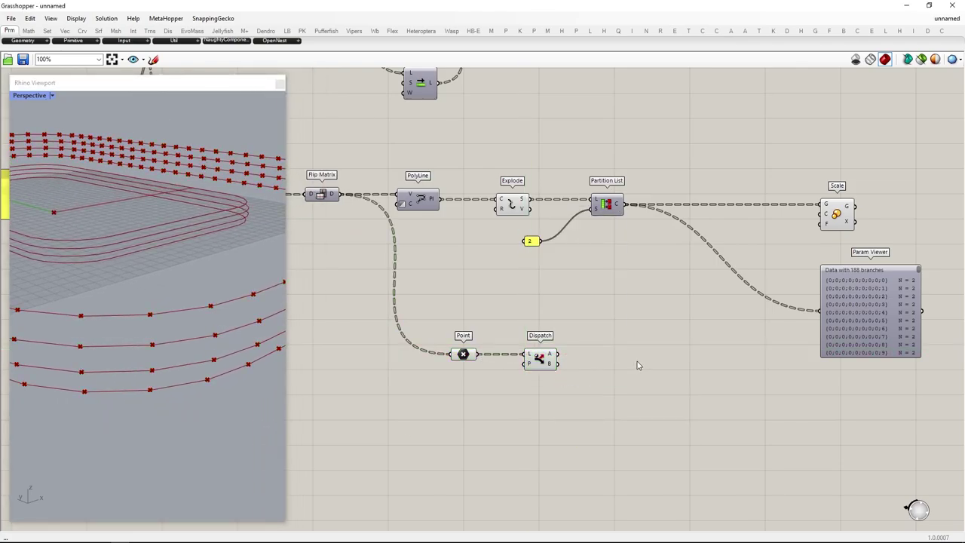
Add a Point parameter beside Dispatch and feed it from Dispatch's A output
{"action": "double_click", "coordinate": [637, 361]}
{"action": "type", "text": "point"}
{"action": "key", "text": "Return"}
{"action": "double_click", "coordinate": [637, 364]}
{"action": "type", "text": "point"}
{"action": "key", "text": "Return"}
{"action": "left_click_drag", "start_coordinate": [636, 363], "coordinate": [642, 355]}
Duplicate the Param Viewer below the existing one and feed it from the new Point parameter to compare both data trees
{"action": "left_click", "coordinate": [707, 346]}
{"action": "left_click", "coordinate": [881, 320]}
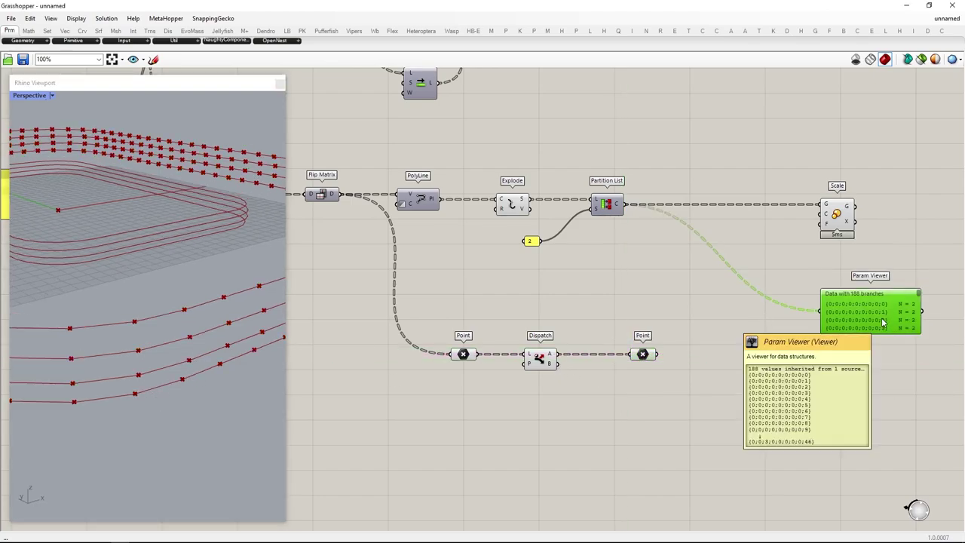
{"action": "left_click_drag", "start_coordinate": [880, 325], "coordinate": [819, 370], "text": "alt"}
{"action": "left_click", "coordinate": [708, 367]}
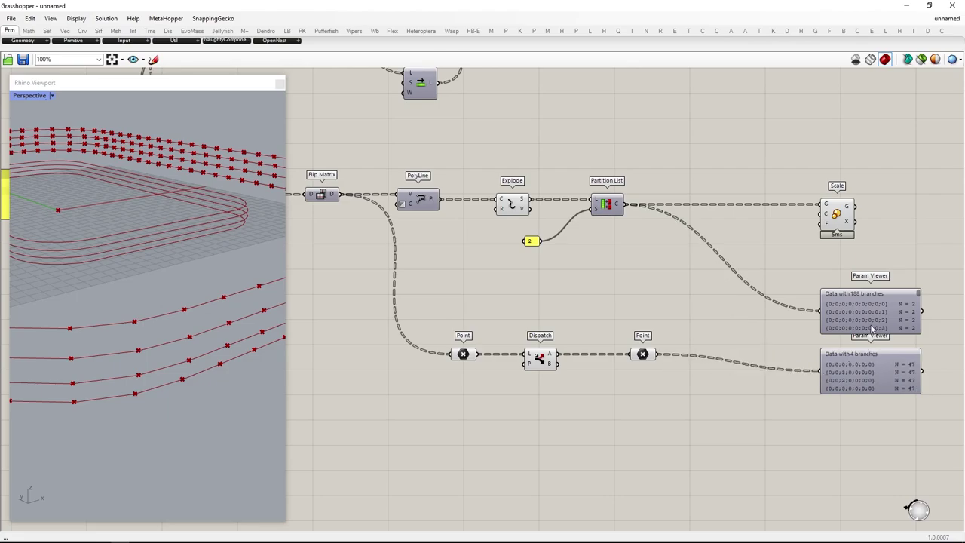
{"action": "scroll", "coordinate": [814, 327], "scroll_direction": "up", "scroll_amount": 3}
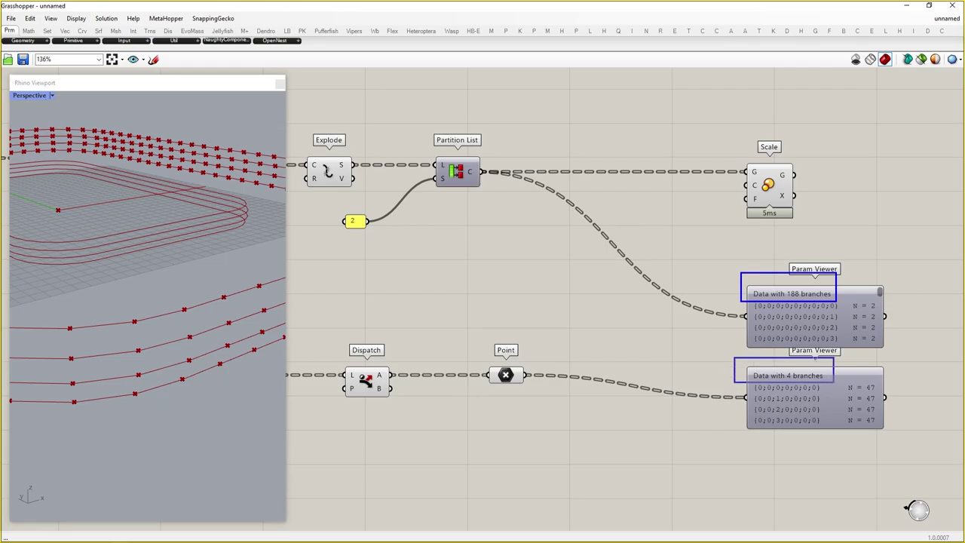
Graft the Point parameter that follows Dispatch
{"action": "right_click", "coordinate": [501, 375]}
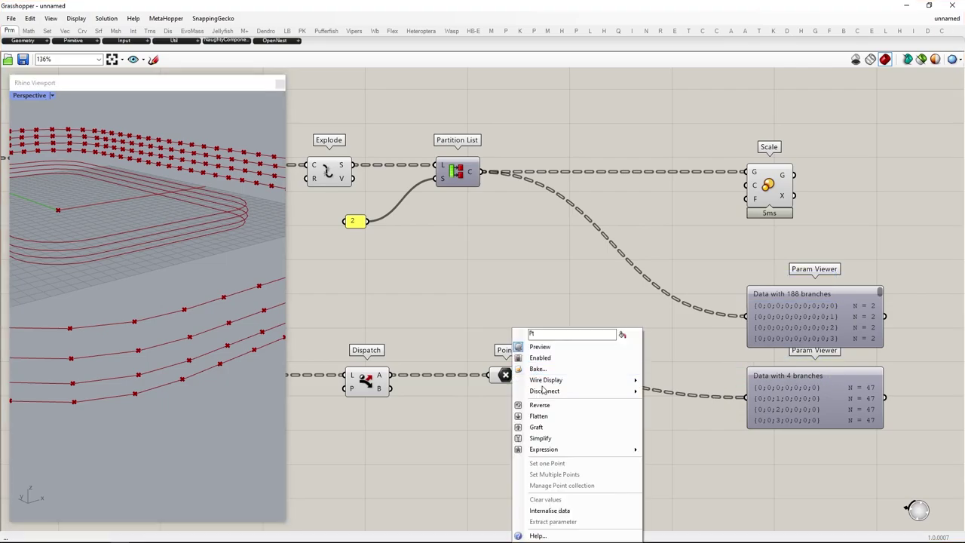
{"action": "left_click", "coordinate": [543, 438]}
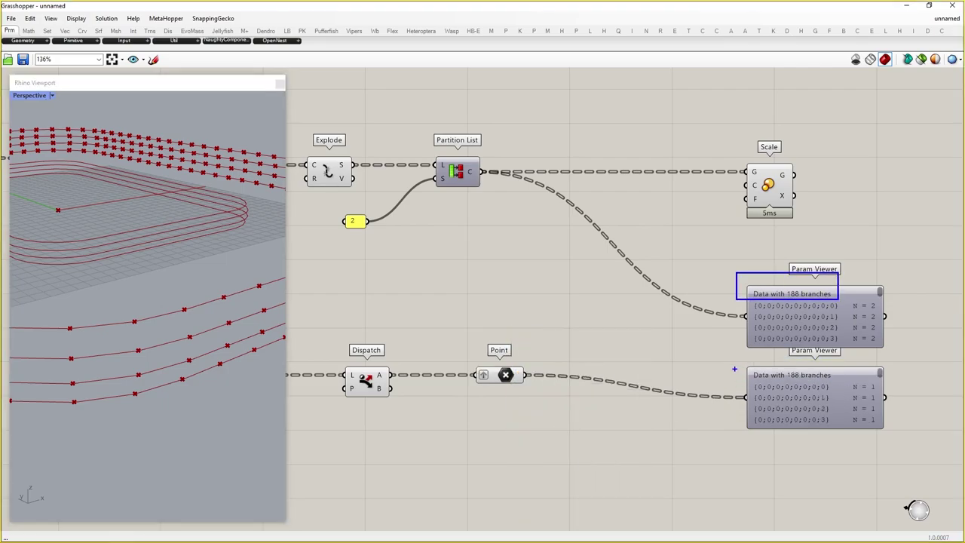
{"action": "key", "text": "Escape"}
Delete both Param Viewers and feed the grafted Point parameter into Scale's C input
{"action": "left_click_drag", "start_coordinate": [908, 411], "coordinate": [773, 243]}
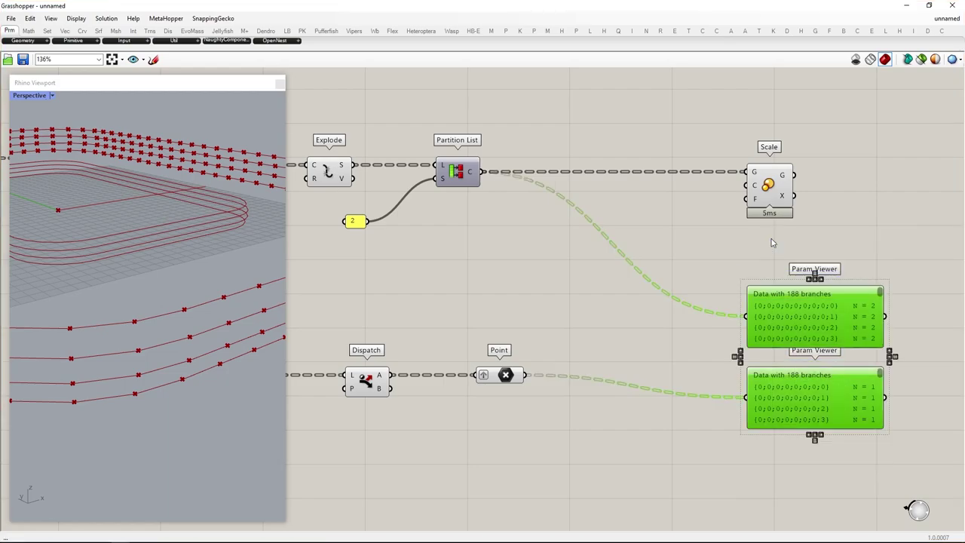
{"action": "key", "text": "Delete"}
{"action": "left_click_drag", "start_coordinate": [718, 259], "coordinate": [754, 185]}
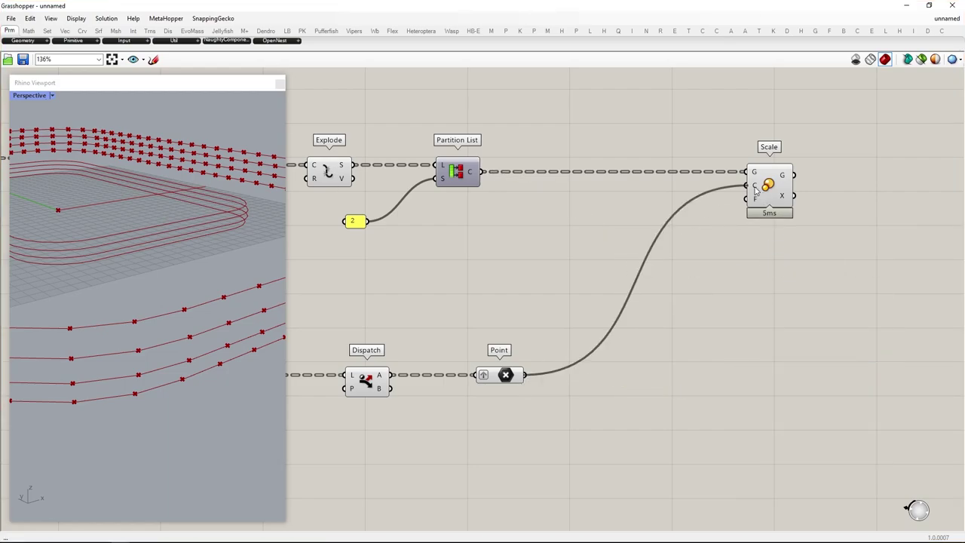
Add a number slider from 0.000 to 1.000, feed it into Scale's F input and set it to 0.595
{"action": "double_click", "coordinate": [636, 430]}
{"action": "type", "text": "1."}
{"action": "key", "text": "Return"}
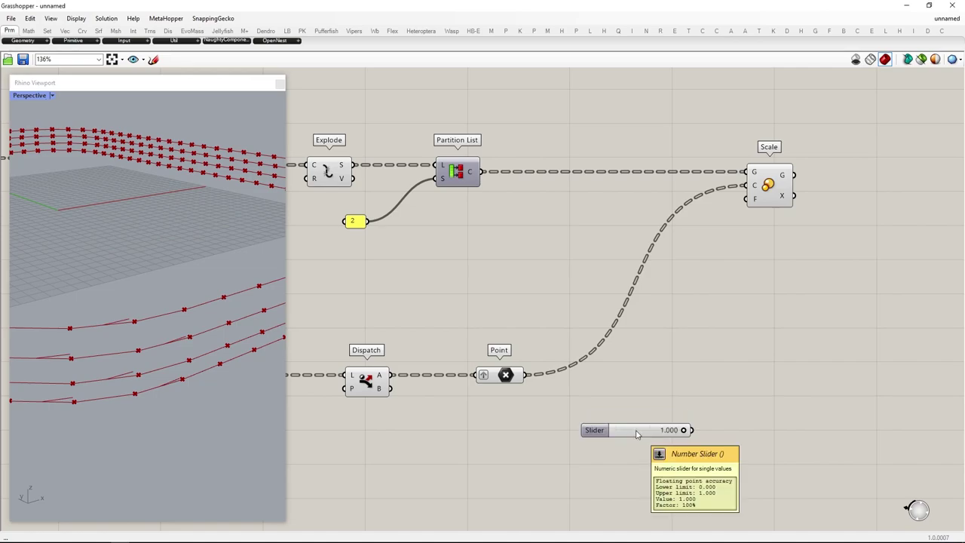
{"action": "left_click_drag", "start_coordinate": [633, 494], "coordinate": [562, 473]}
{"action": "left_click_drag", "start_coordinate": [625, 468], "coordinate": [828, 195]}
{"action": "left_click", "coordinate": [553, 498]}
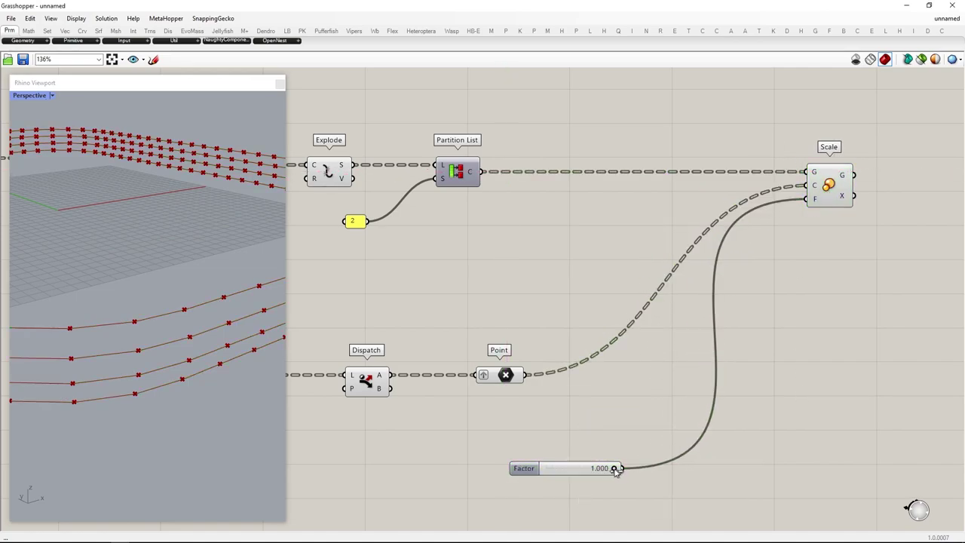
{"action": "left_click_drag", "start_coordinate": [615, 468], "coordinate": [586, 468]}
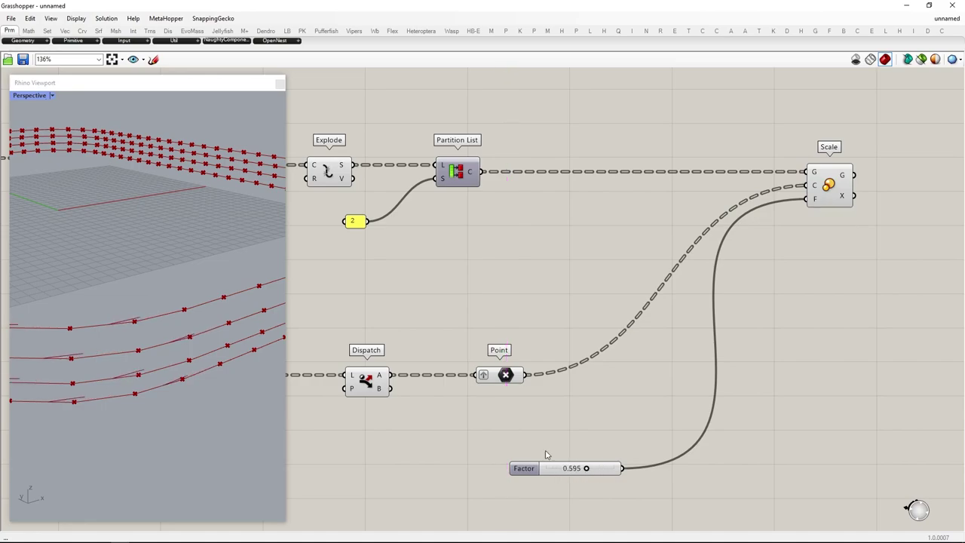
Feed the grafted Point parameter from Dispatch's B output instead of A and set the scale factor to about 0.492
{"action": "right_click_drag", "start_coordinate": [383, 395], "coordinate": [540, 364]}
{"action": "left_click_drag", "start_coordinate": [553, 364], "coordinate": [544, 359]}
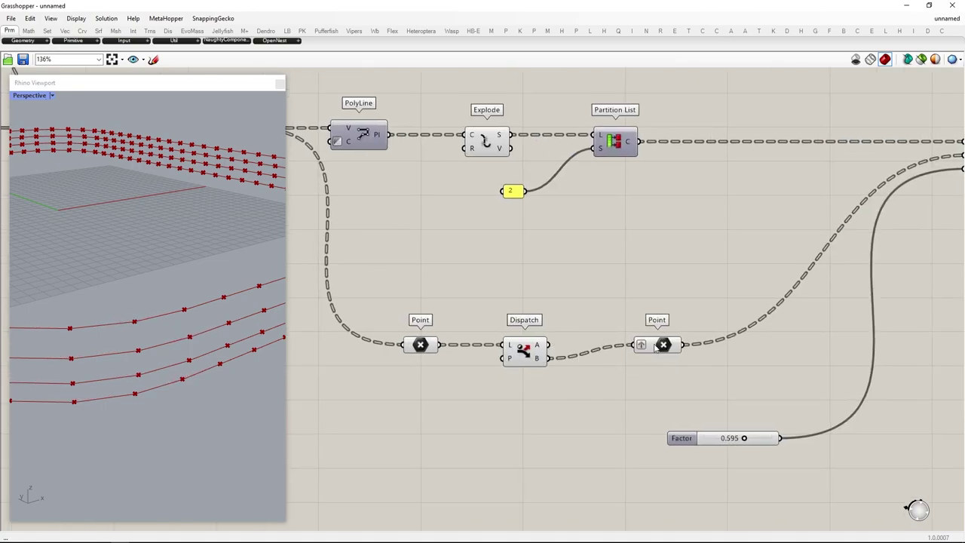
{"action": "left_click_drag", "start_coordinate": [659, 345], "coordinate": [653, 359]}
{"action": "right_click_drag", "start_coordinate": [815, 372], "coordinate": [631, 400]}
{"action": "left_click_drag", "start_coordinate": [836, 298], "coordinate": [745, 176]}
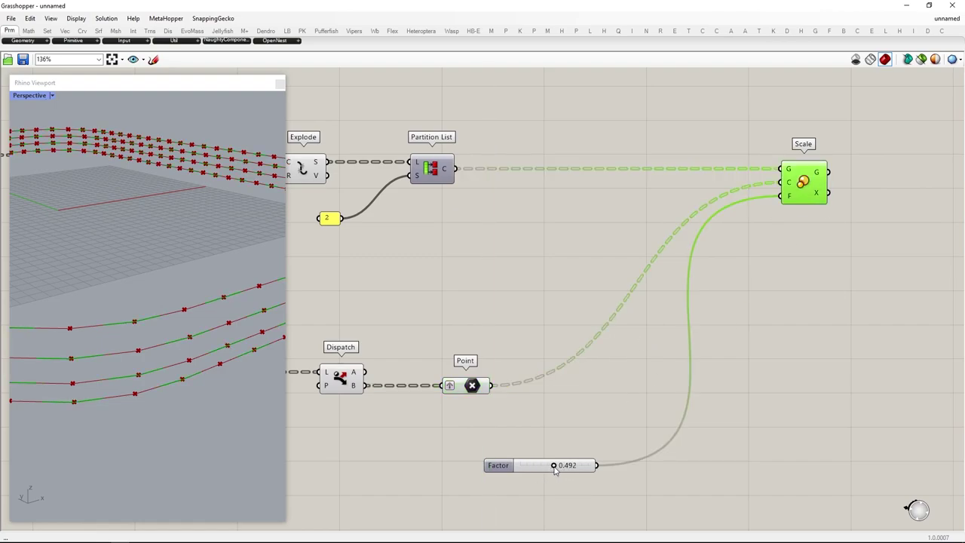
Turn off the preview of all the components feeding Scale in the lower chain
{"action": "scroll", "coordinate": [730, 354], "scroll_direction": "down", "scroll_amount": 5}
{"action": "left_click_drag", "start_coordinate": [719, 458], "coordinate": [123, 220]}
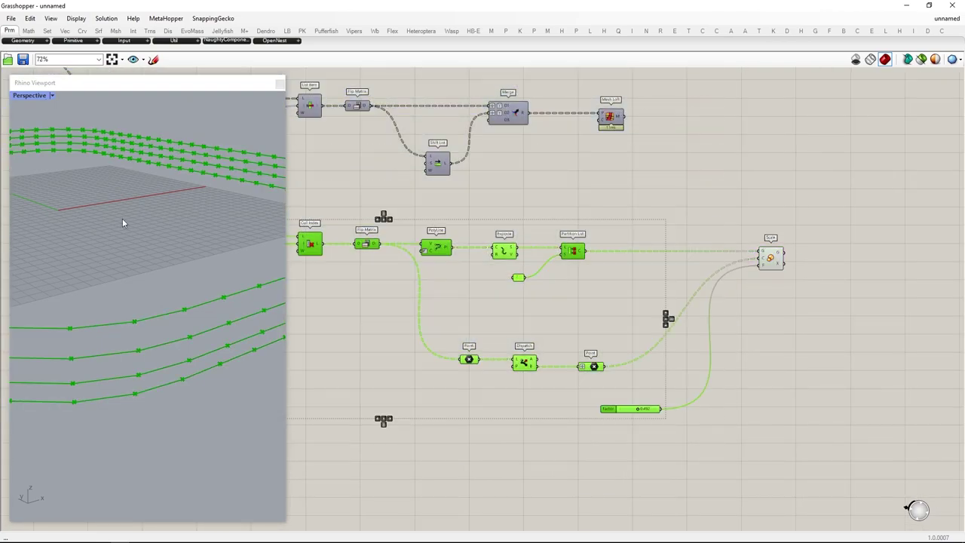
{"action": "middle_click", "coordinate": [513, 240]}
{"action": "left_click", "coordinate": [547, 212]}
Select Scale to preview its segments and set the Factor slider to 0.514
{"action": "left_click", "coordinate": [770, 258]}
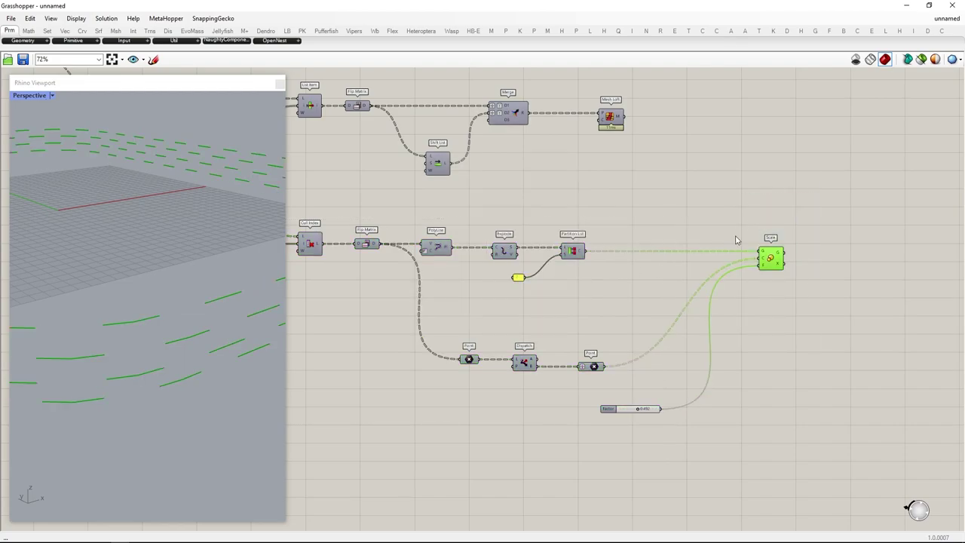
{"action": "scroll", "coordinate": [640, 362], "scroll_direction": "up", "scroll_amount": 6}
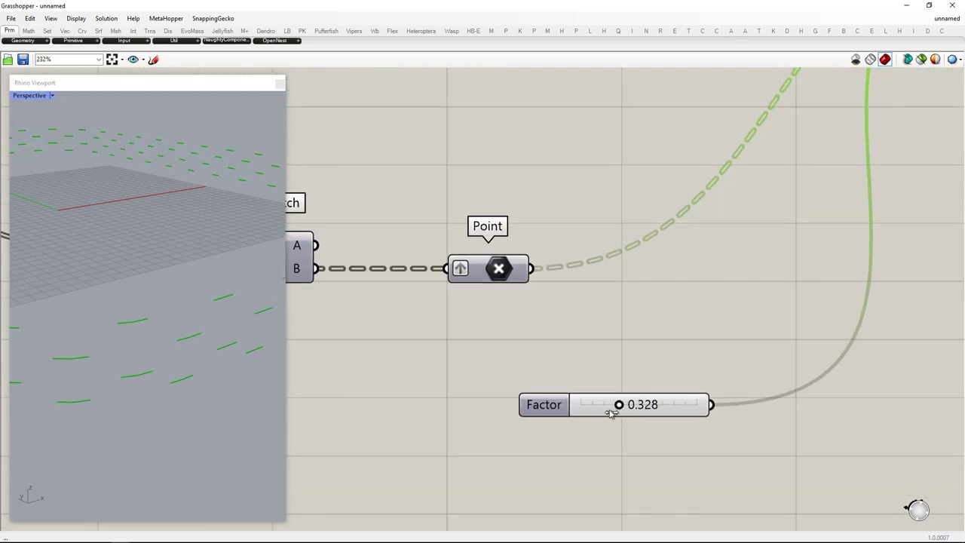
{"action": "left_click_drag", "start_coordinate": [611, 413], "coordinate": [641, 426]}
{"action": "scroll", "coordinate": [679, 249], "scroll_direction": "down", "scroll_amount": 5}
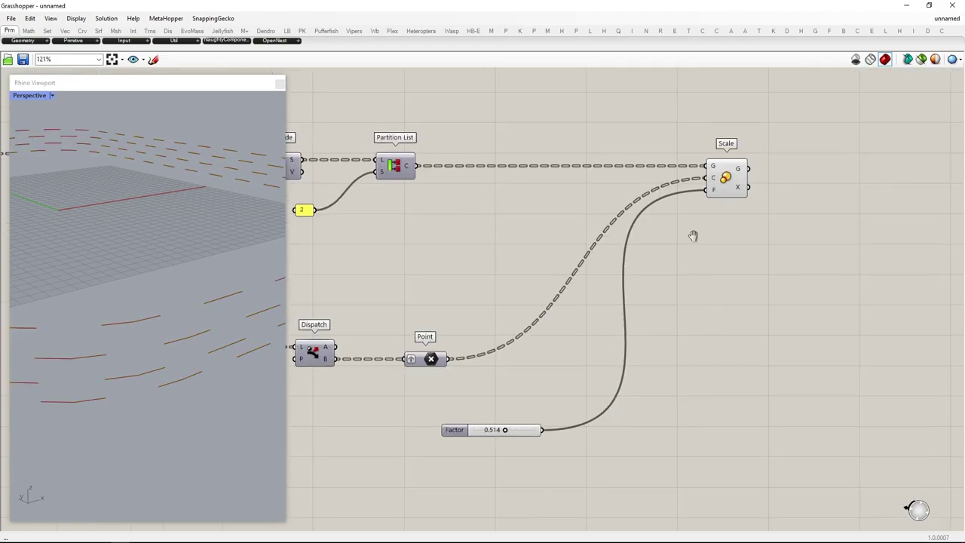
Add a Param Viewer fed by Scale's G output and place it well beyond Scale in line with that output
{"action": "scroll", "coordinate": [675, 262], "scroll_direction": "down", "scroll_amount": 2}
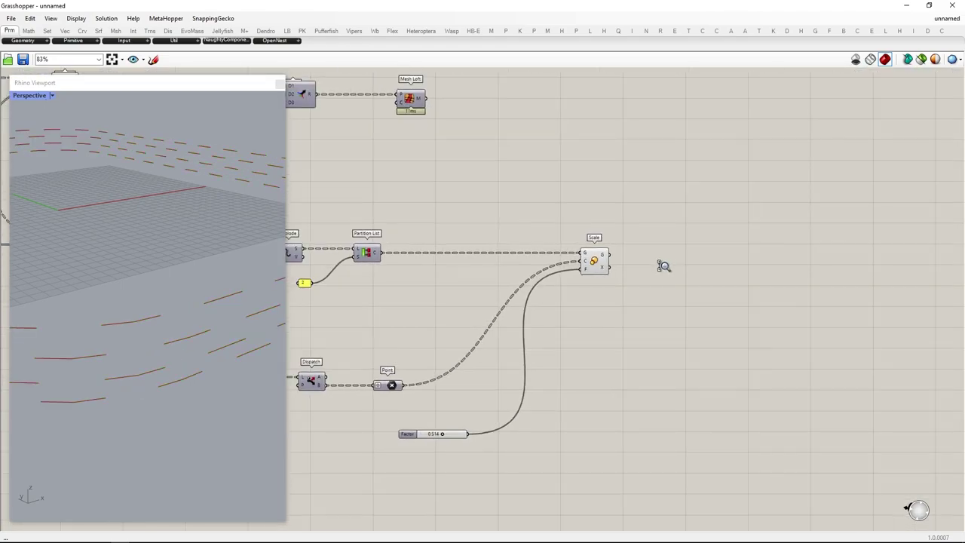
{"action": "double_click", "coordinate": [720, 252]}
{"action": "type", "text": "param"}
{"action": "key", "text": "Return"}
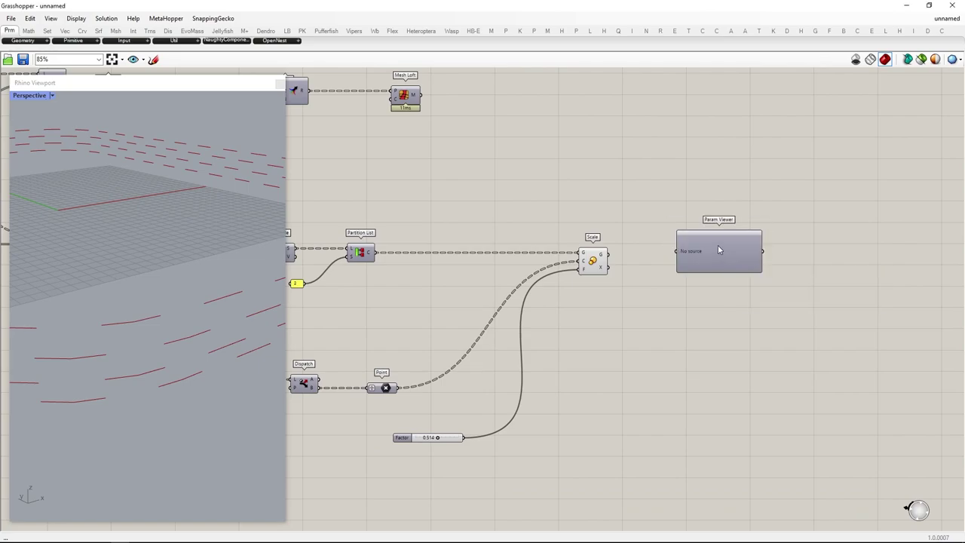
{"action": "left_click_drag", "start_coordinate": [675, 257], "coordinate": [676, 255]}
{"action": "left_click_drag", "start_coordinate": [712, 257], "coordinate": [846, 259]}
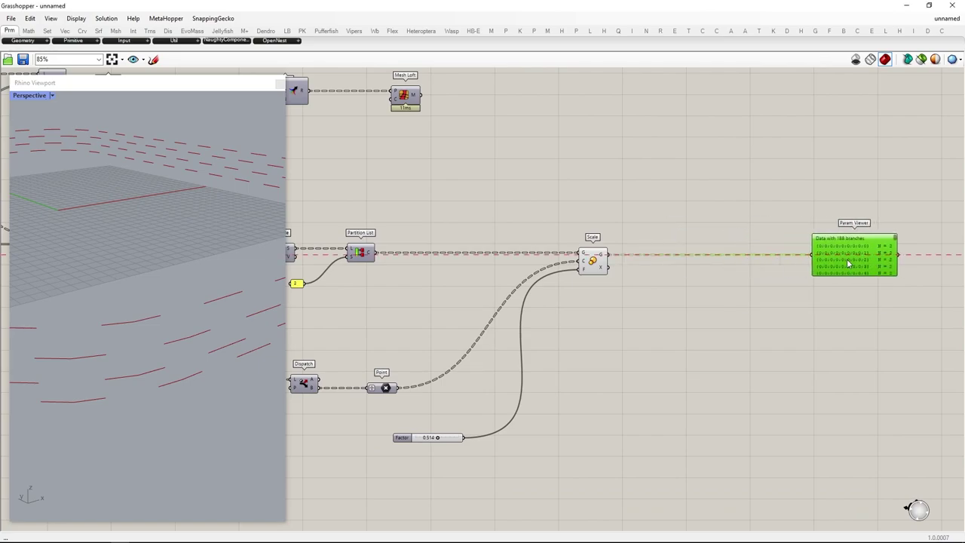
Simplify the data paths of Scale's G output
{"action": "double_click", "coordinate": [664, 307]}
{"action": "key", "text": "Escape"}
{"action": "right_click", "coordinate": [601, 259]}
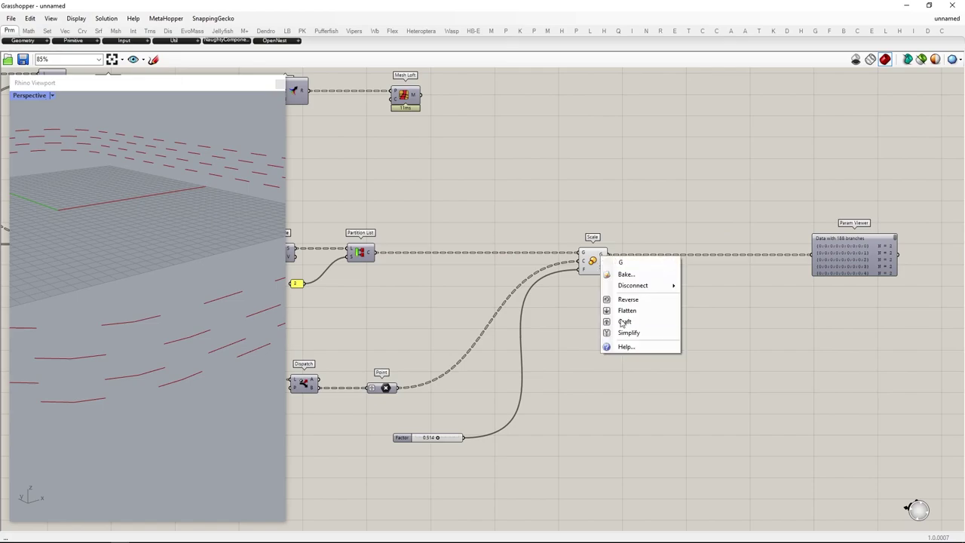
{"action": "left_click", "coordinate": [638, 332]}
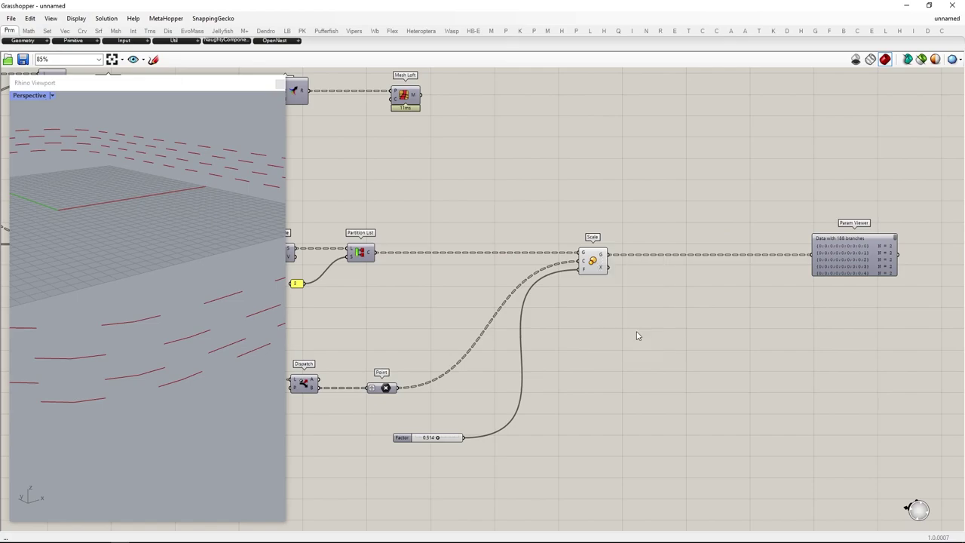
Insert a Shift Paths component between Scale's G output and the Param Viewer, placed directly beside Scale
{"action": "double_click", "coordinate": [713, 307]}
{"action": "type", "text": "shift path"}
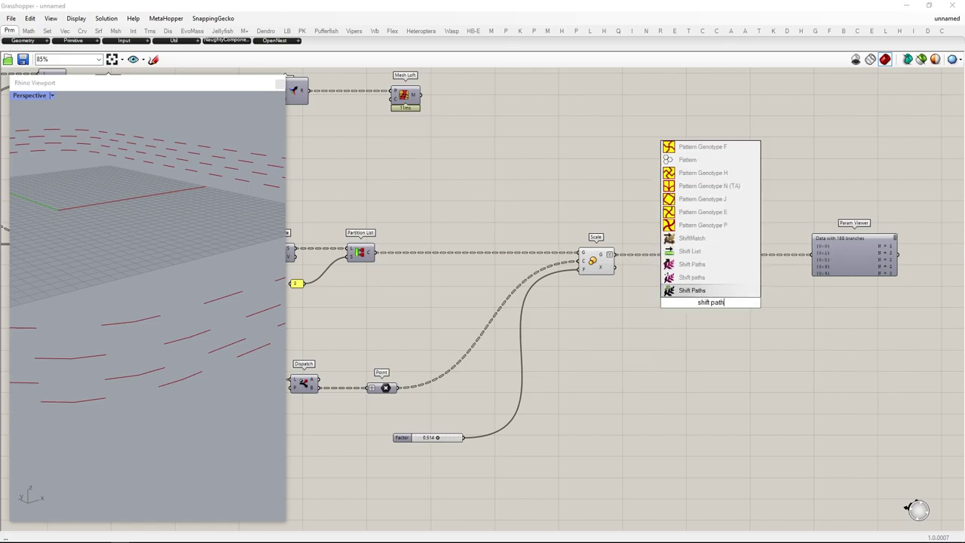
{"action": "key", "text": "Return"}
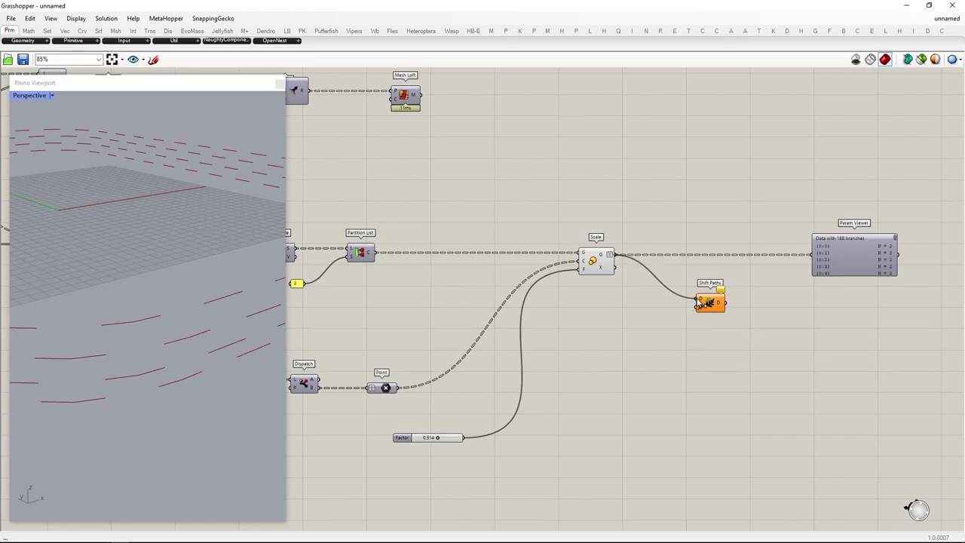
{"action": "left_click_drag", "start_coordinate": [813, 265], "coordinate": [812, 261]}
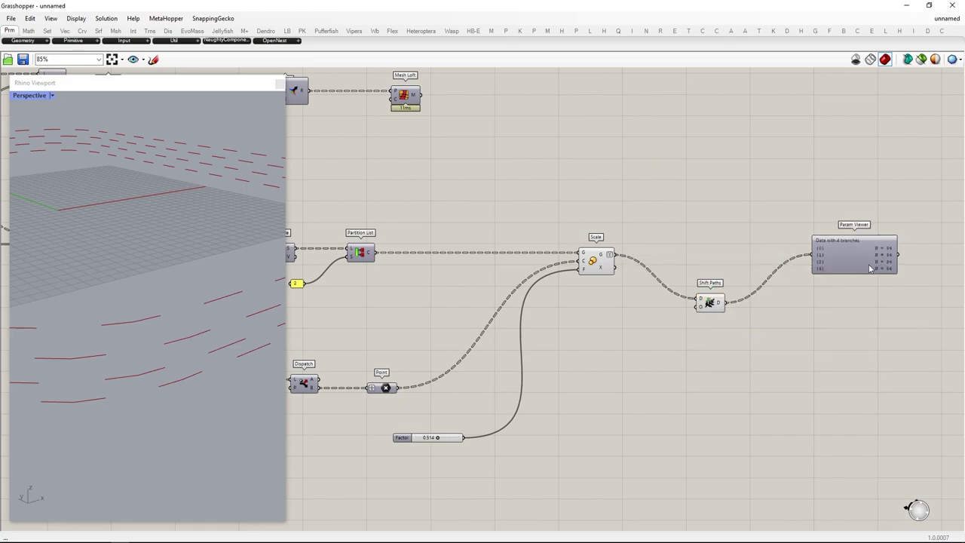
{"action": "left_click_drag", "start_coordinate": [721, 310], "coordinate": [663, 266]}
{"action": "left_click", "coordinate": [732, 288]}
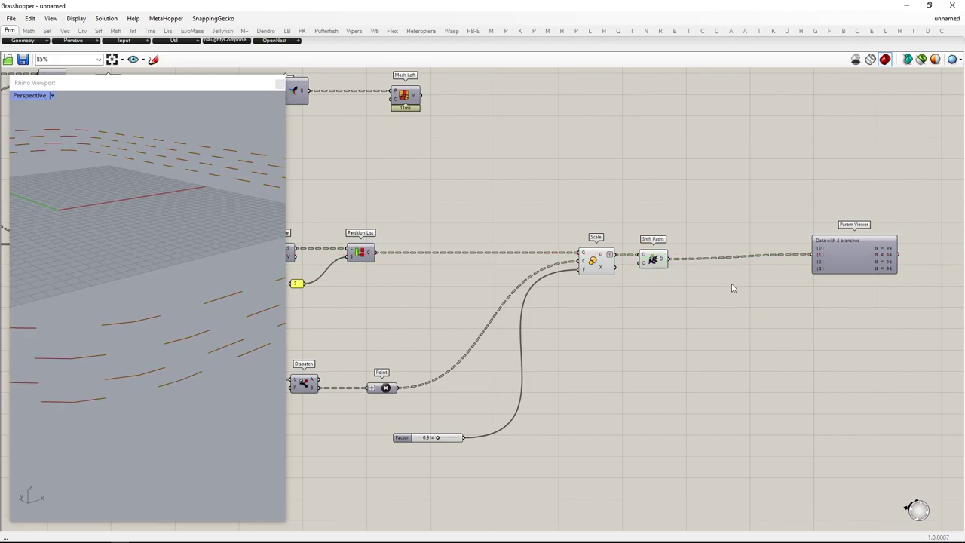
Insert a Flip Matrix component between Shift Paths and the Param Viewer, aligned with Shift Paths
{"action": "double_click", "coordinate": [731, 288]}
{"action": "type", "text": "flip matri"}
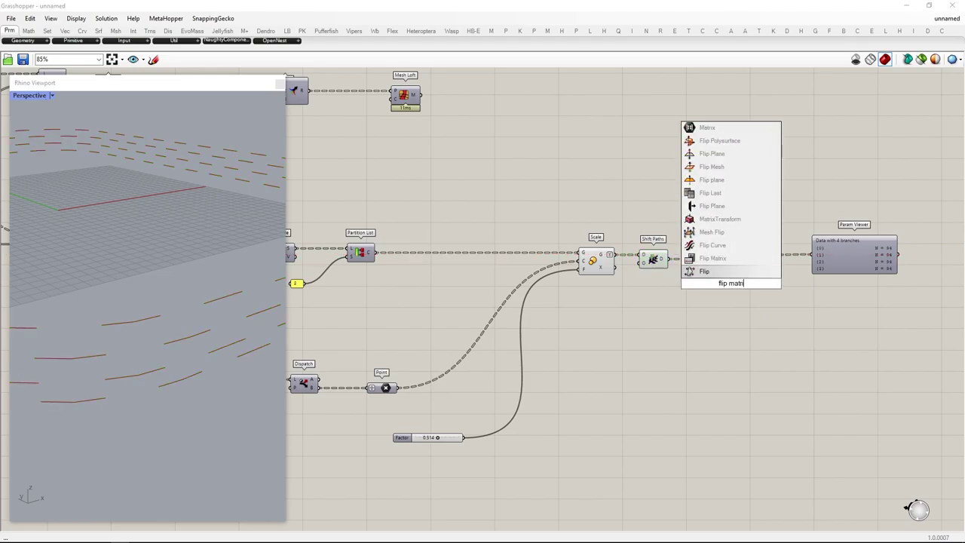
{"action": "type", "text": "x"}
{"action": "key", "text": "Return"}
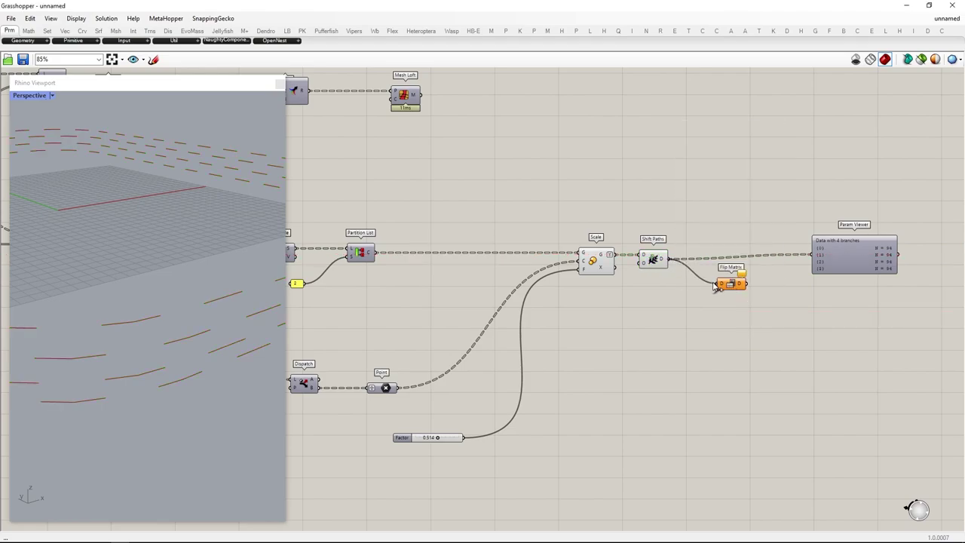
{"action": "left_click_drag", "start_coordinate": [795, 256], "coordinate": [808, 254]}
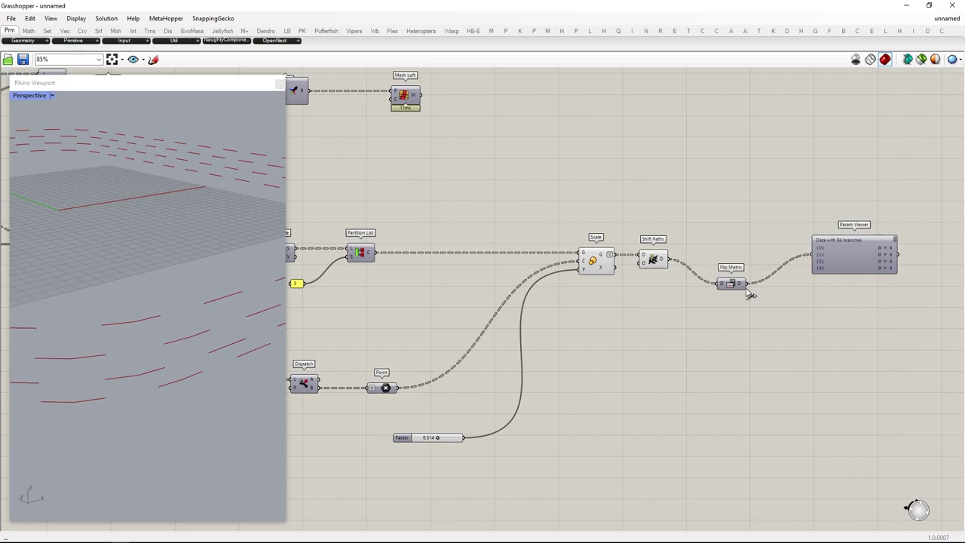
{"action": "left_click_drag", "start_coordinate": [733, 285], "coordinate": [715, 261]}
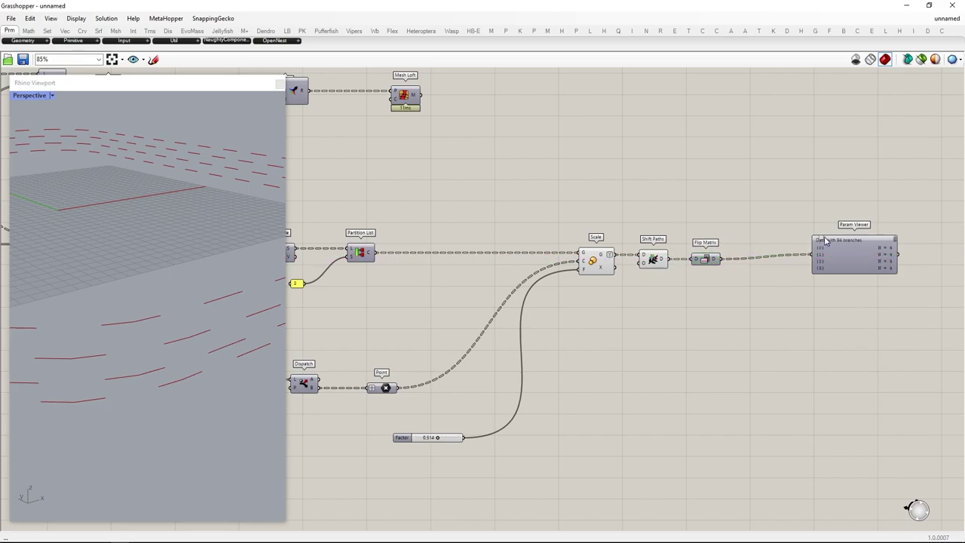
Add a Mesh Loft component below the Param Viewer and feed Flip Matrix's output into its P input
{"action": "left_click_drag", "start_coordinate": [825, 240], "coordinate": [886, 255]}
{"action": "double_click", "coordinate": [812, 301]}
{"action": "type", "text": "mesh loft"}
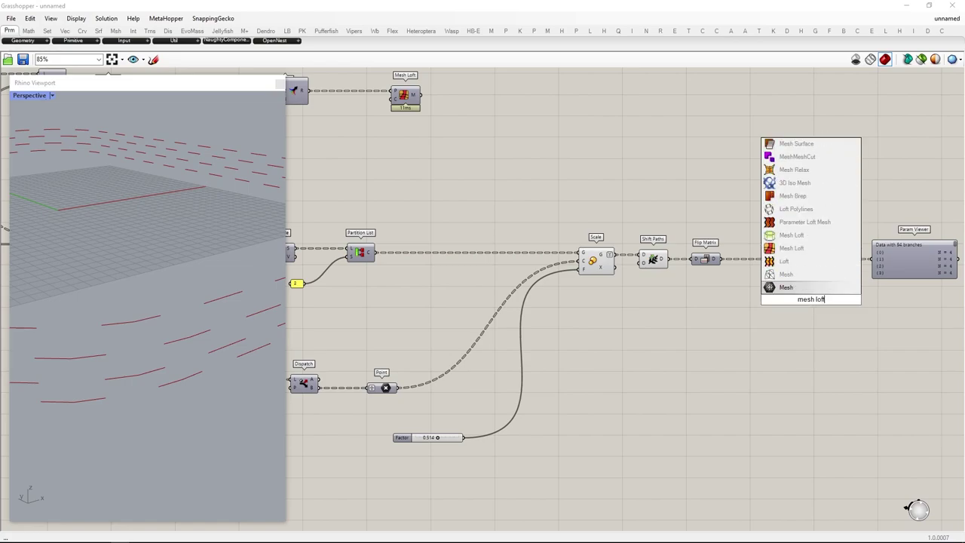
{"action": "left_click", "coordinate": [809, 249]}
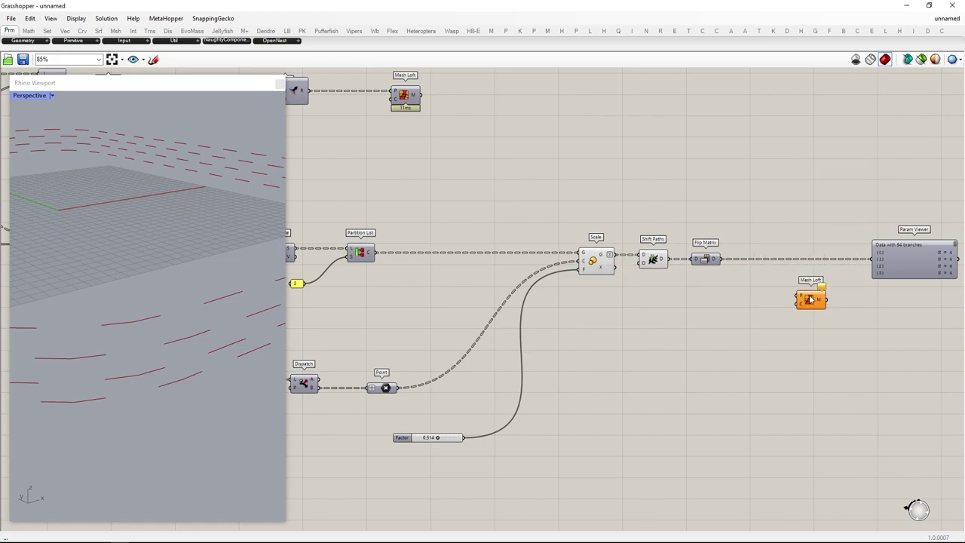
{"action": "left_click_drag", "start_coordinate": [809, 299], "coordinate": [859, 325]}
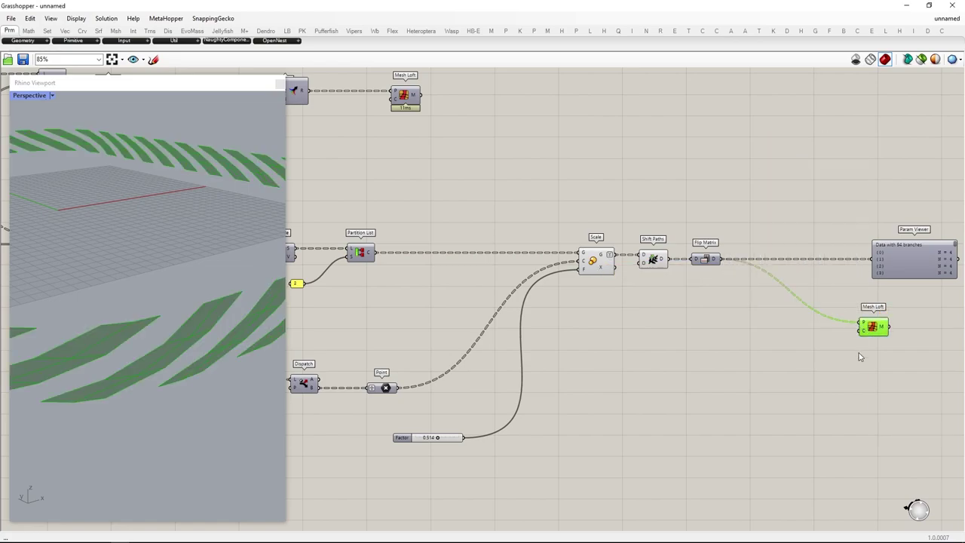
Inspect the lofted mesh strips in the viewport and set the scale Factor slider to 0.580
{"action": "right_click_drag", "start_coordinate": [259, 388], "coordinate": [146, 371]}
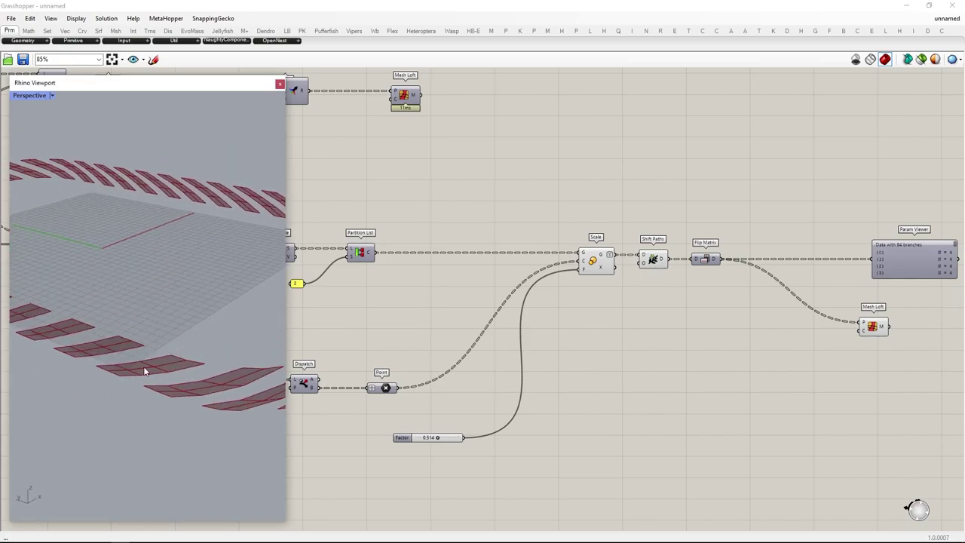
{"action": "scroll", "coordinate": [500, 390], "scroll_direction": "up", "scroll_amount": 5}
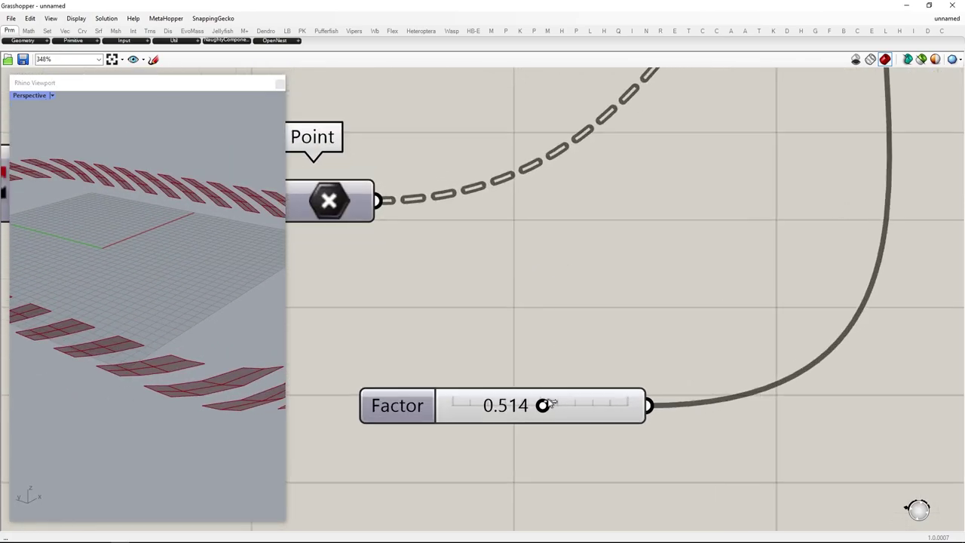
{"action": "left_click_drag", "start_coordinate": [544, 405], "coordinate": [555, 431]}
{"action": "scroll", "coordinate": [671, 263], "scroll_direction": "down", "scroll_amount": 7}
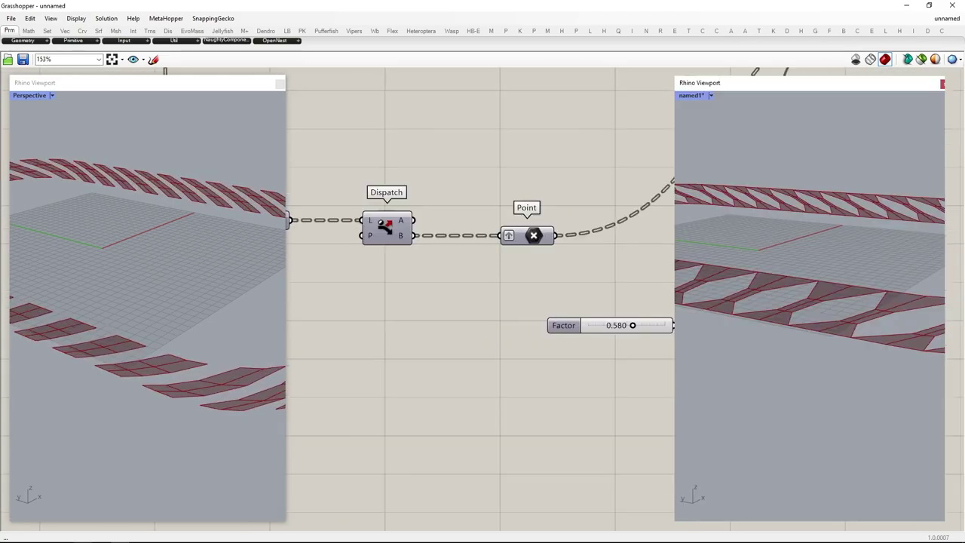
Add a List Length component below the Point and Dispatch branch, feed it from Cull Index's output, and adjust its spacing
{"action": "scroll", "coordinate": [683, 261], "scroll_direction": "down", "scroll_amount": 1}
{"action": "right_click_drag", "start_coordinate": [444, 229], "coordinate": [624, 267]}
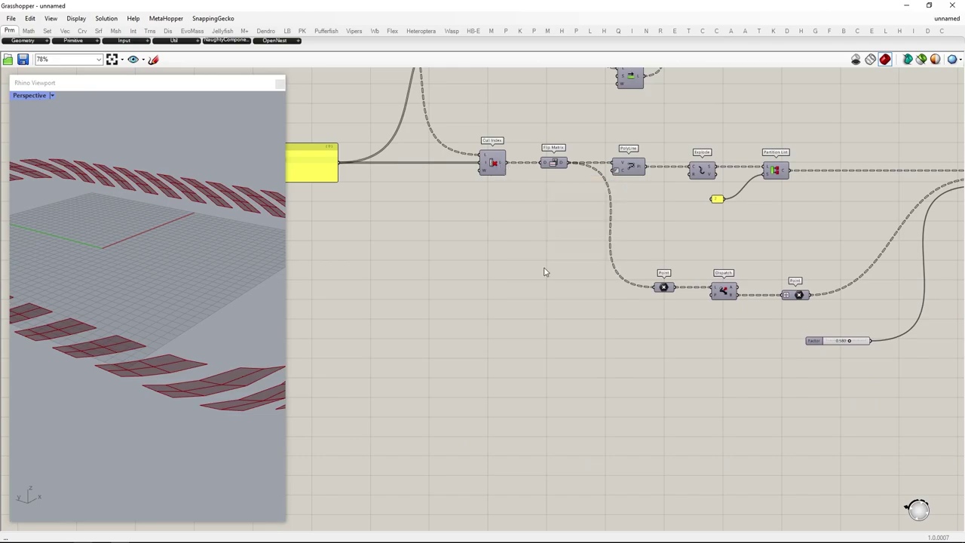
{"action": "right_click_drag", "start_coordinate": [671, 399], "coordinate": [627, 379]}
{"action": "double_click", "coordinate": [626, 381]}
{"action": "type", "text": "list"}
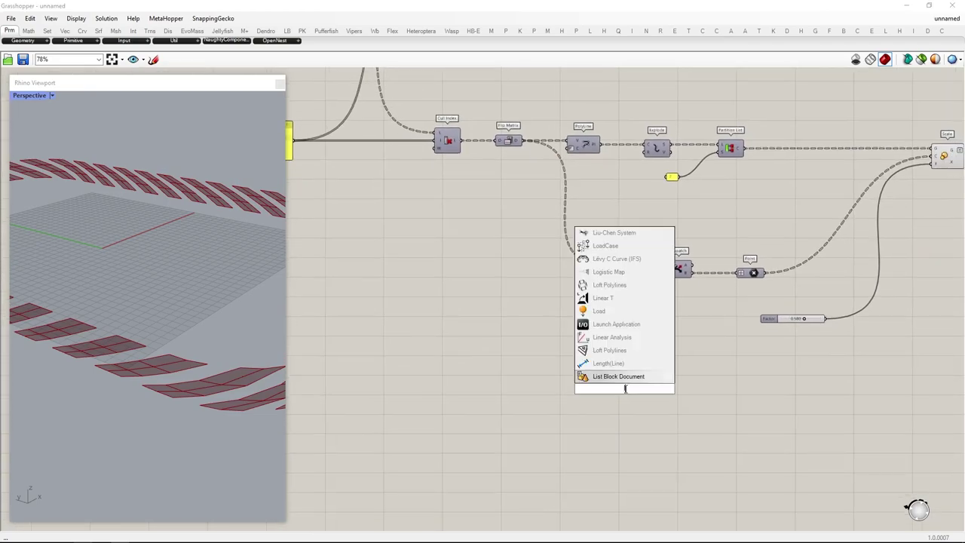
{"action": "type", "text": " length"}
{"action": "key", "text": "Return"}
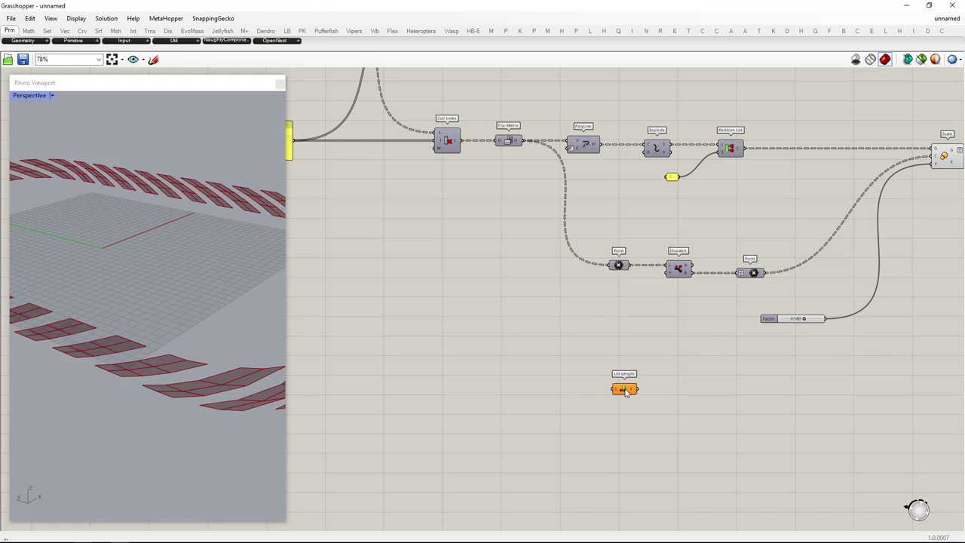
{"action": "left_click_drag", "start_coordinate": [457, 141], "coordinate": [592, 398]}
{"action": "left_click_drag", "start_coordinate": [471, 328], "coordinate": [549, 329], "text": "alt"}
Check List Length's output in a temporary Panel enlarged for reading, and remove the Panel
{"action": "right_click_drag", "start_coordinate": [795, 366], "coordinate": [672, 330]}
{"action": "double_click", "coordinate": [719, 375]}
{"action": "type", "text": "panel"}
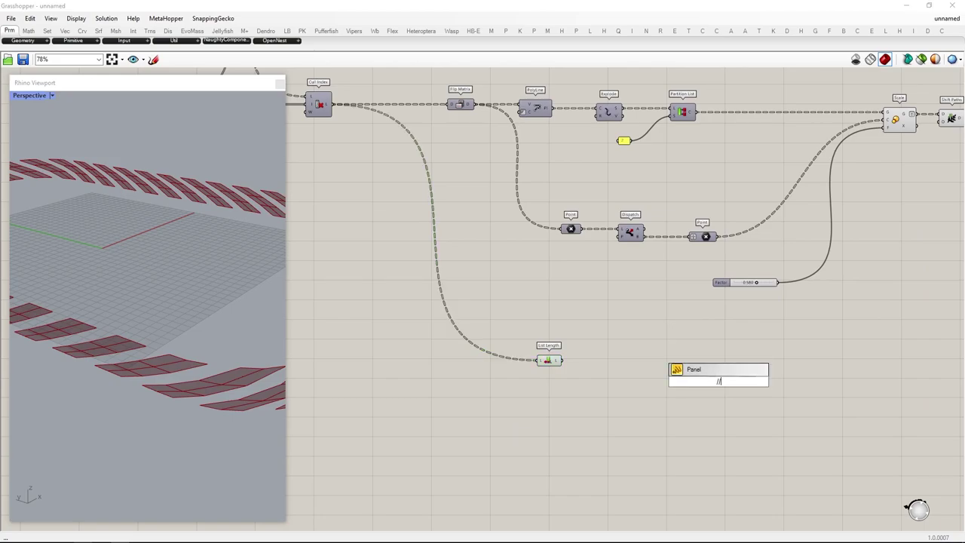
{"action": "key", "text": "Return"}
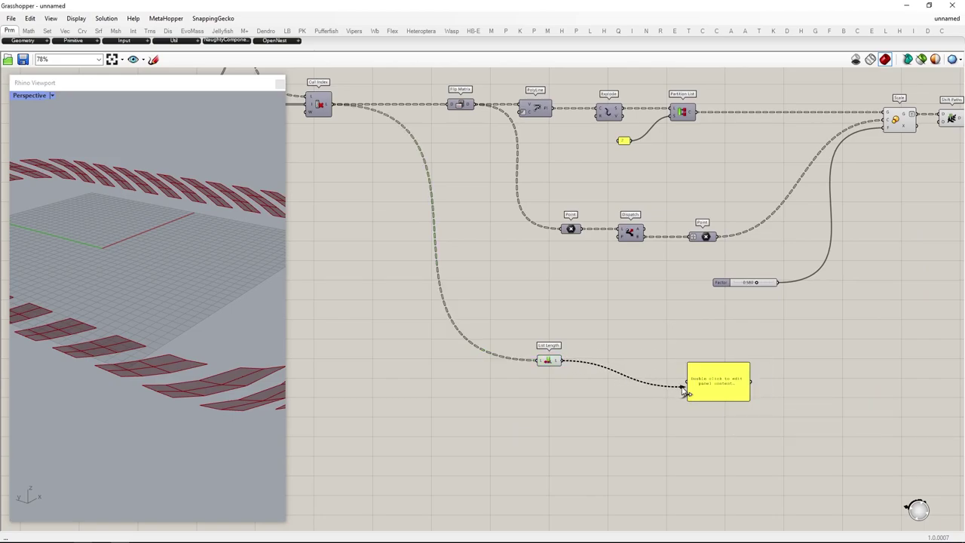
{"action": "left_click_drag", "start_coordinate": [685, 390], "coordinate": [718, 450]}
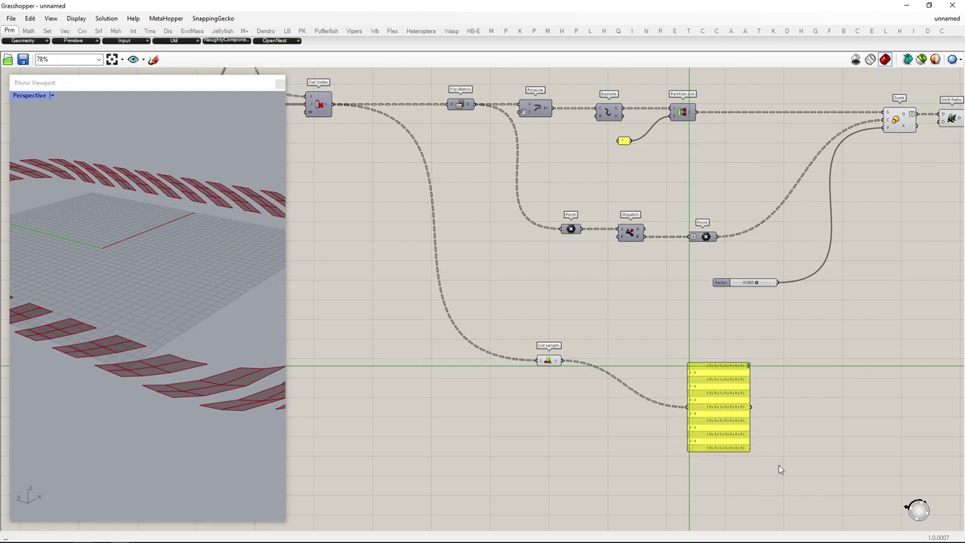
{"action": "key", "text": "Delete"}
Add a Range component beside List Length and feed List Length's output into its N input
{"action": "double_click", "coordinate": [644, 343]}
{"action": "type", "text": "range"}
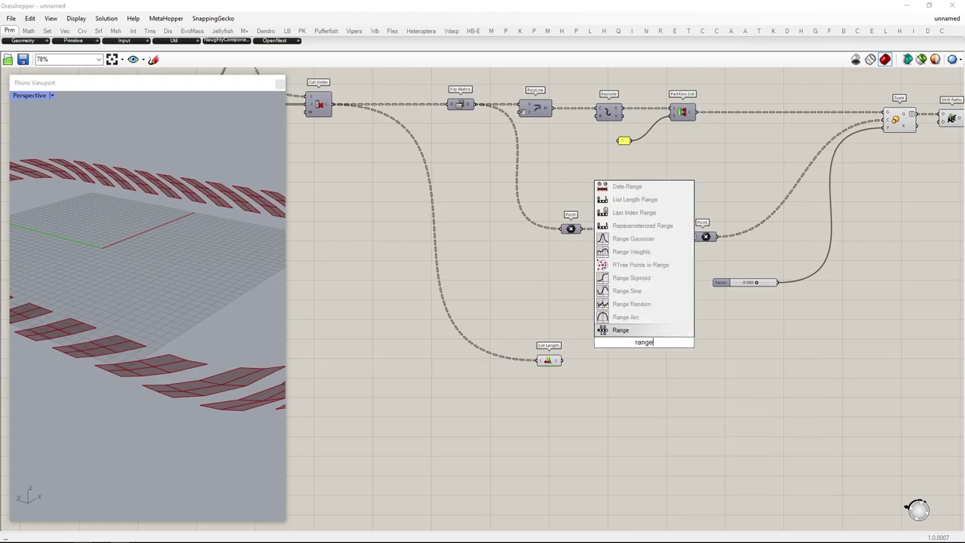
{"action": "key", "text": "Return"}
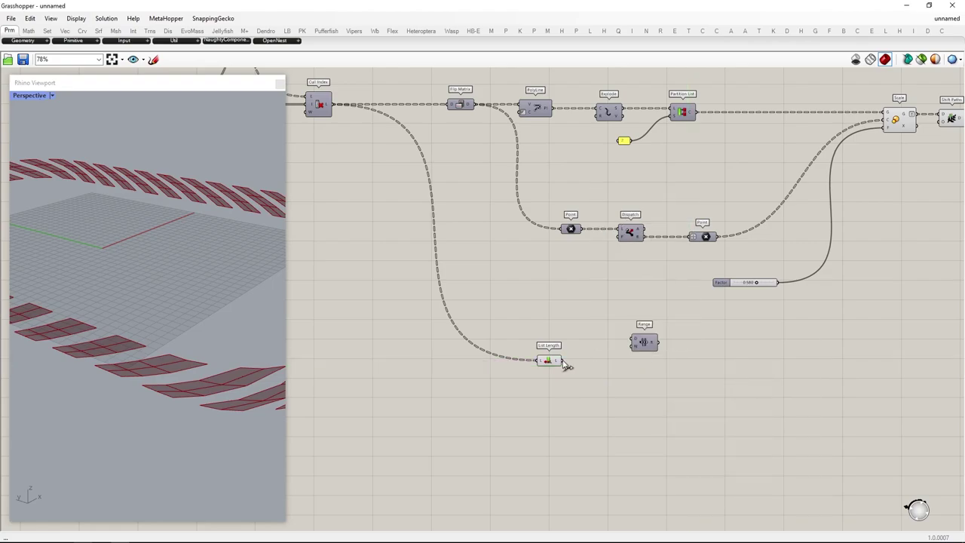
{"action": "left_click_drag", "start_coordinate": [638, 353], "coordinate": [614, 359]}
Apply the expression x-1 to Range's N input
{"action": "scroll", "coordinate": [615, 360], "scroll_direction": "up", "scroll_amount": 2}
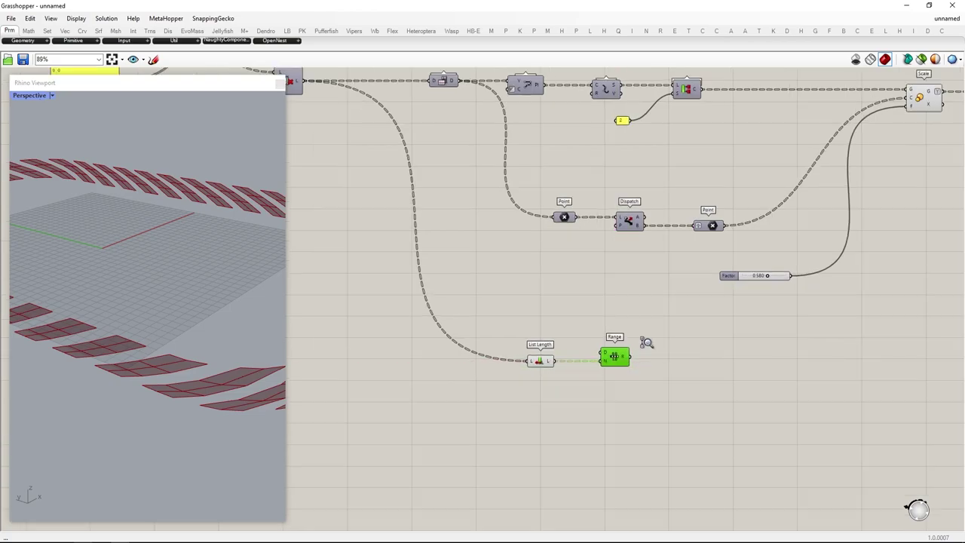
{"action": "right_click", "coordinate": [602, 358]}
{"action": "mouse_move", "coordinate": [649, 450]}
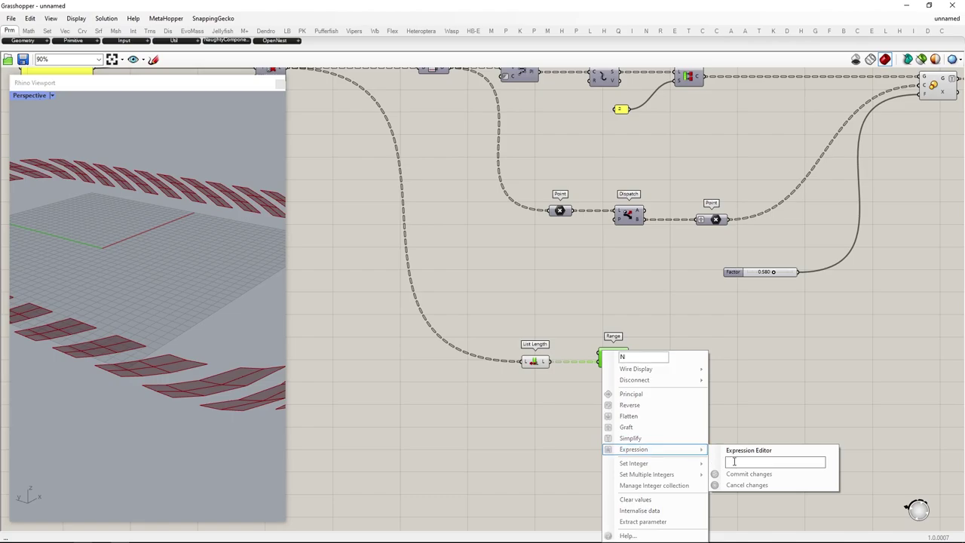
{"action": "left_click", "coordinate": [731, 461]}
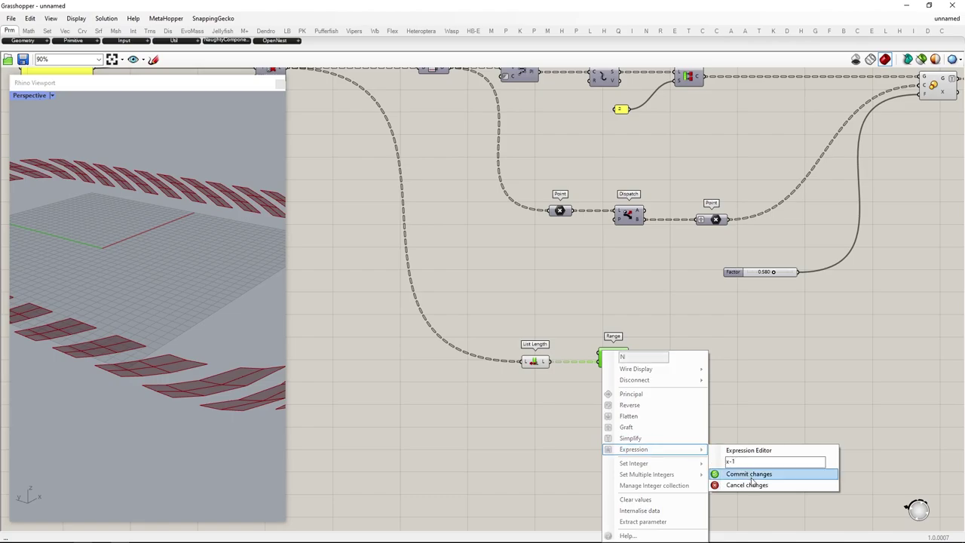
{"action": "left_click", "coordinate": [746, 474]}
Add a Graph Mapper after Range, feed it Range's R output, and place it directly beside Range
{"action": "right_click_drag", "start_coordinate": [791, 371], "coordinate": [675, 364]}
{"action": "double_click", "coordinate": [675, 364]}
{"action": "type", "text": "graph mapper"}
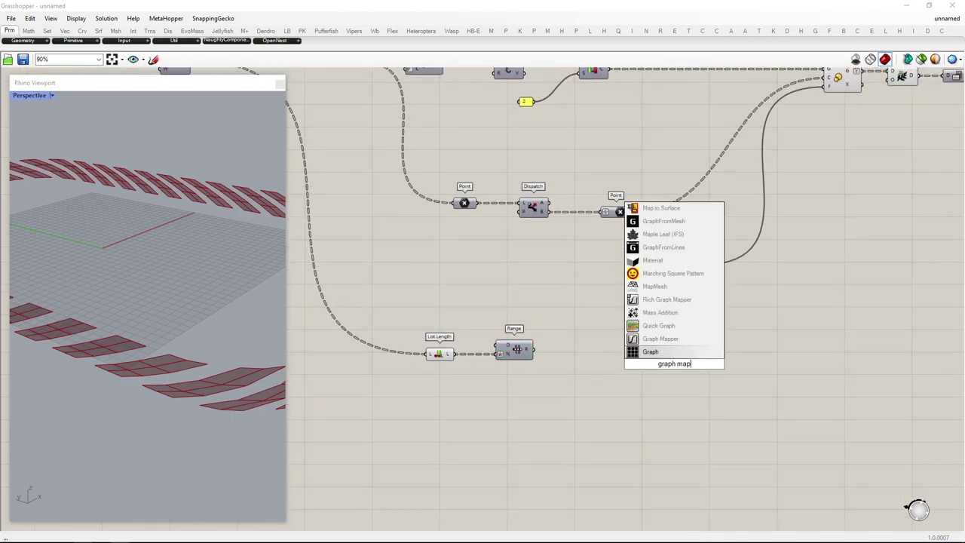
{"action": "key", "text": "Return"}
{"action": "left_click_drag", "start_coordinate": [624, 365], "coordinate": [641, 365]}
{"action": "left_click_drag", "start_coordinate": [667, 364], "coordinate": [591, 349]}
Set the Graph Mapper to the Bezier graph type and shape its curve into a low symmetric arch with both ends at zero
{"action": "right_click", "coordinate": [590, 350]}
{"action": "mouse_move", "coordinate": [630, 473]}
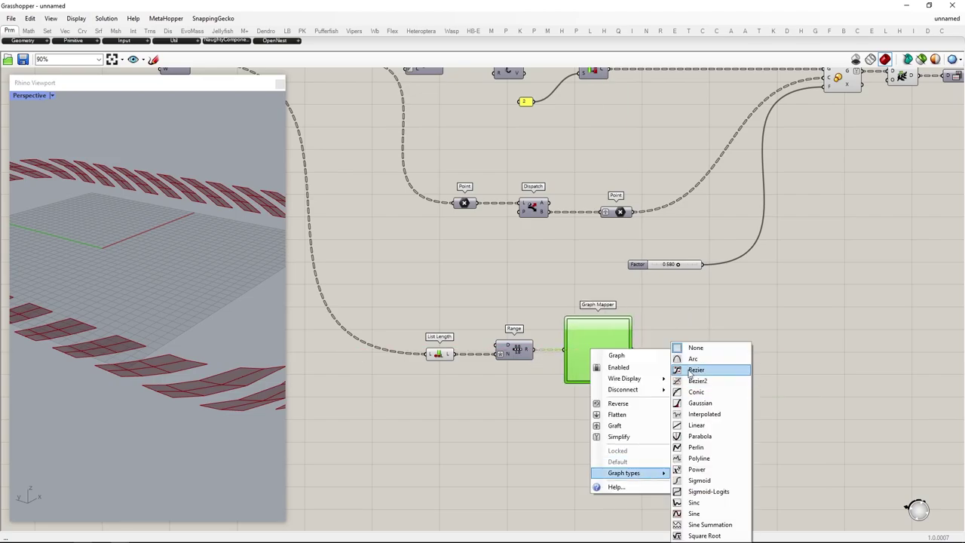
{"action": "left_click", "coordinate": [701, 371]}
{"action": "scroll", "coordinate": [612, 357], "scroll_direction": "up", "scroll_amount": 5}
{"action": "left_click_drag", "start_coordinate": [665, 251], "coordinate": [664, 422]}
{"action": "left_click_drag", "start_coordinate": [620, 294], "coordinate": [596, 393]}
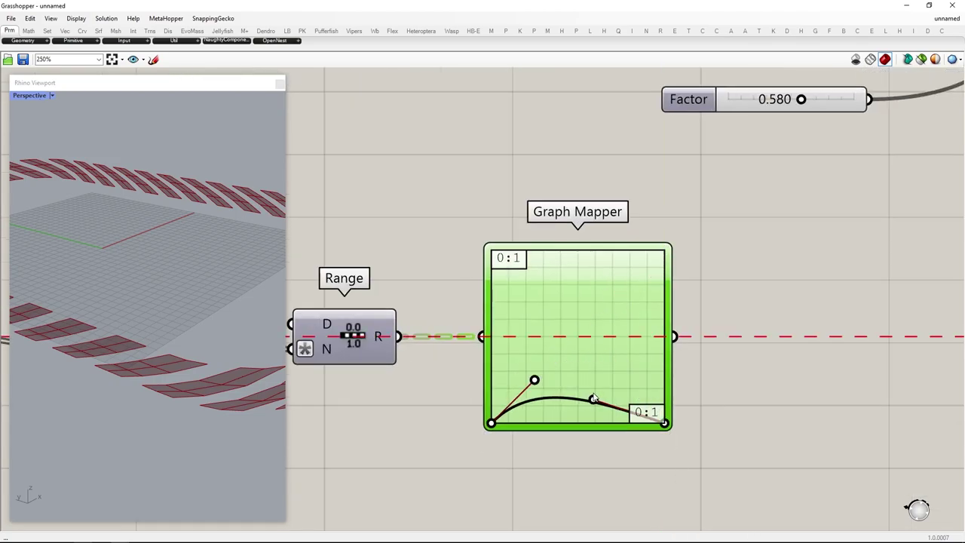
{"action": "left_click_drag", "start_coordinate": [534, 379], "coordinate": [595, 405]}
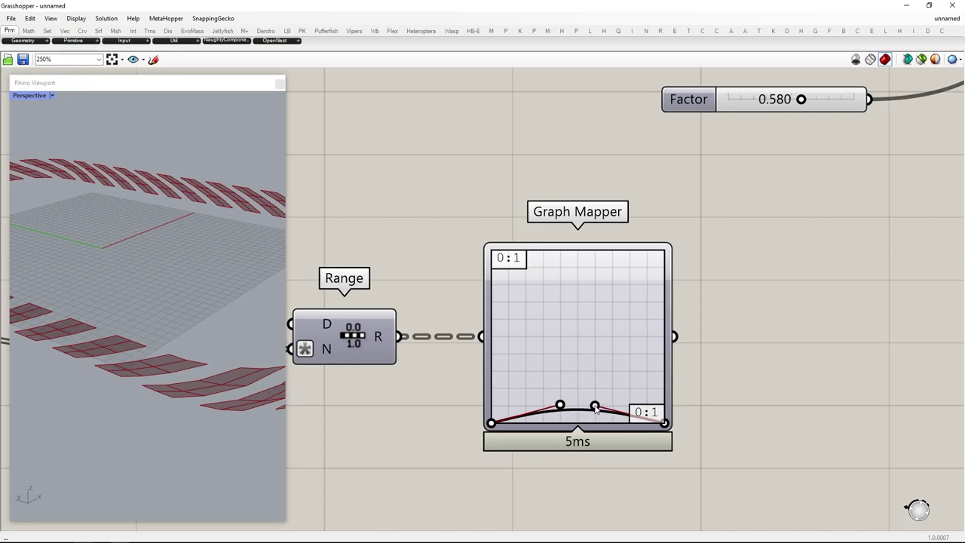
Add a Remap Numbers component after the Graph Mapper, feed the mapper's output into V, and leave space between them
{"action": "scroll", "coordinate": [494, 302], "scroll_direction": "down", "scroll_amount": 3}
{"action": "scroll", "coordinate": [634, 332], "scroll_direction": "down", "scroll_amount": 3}
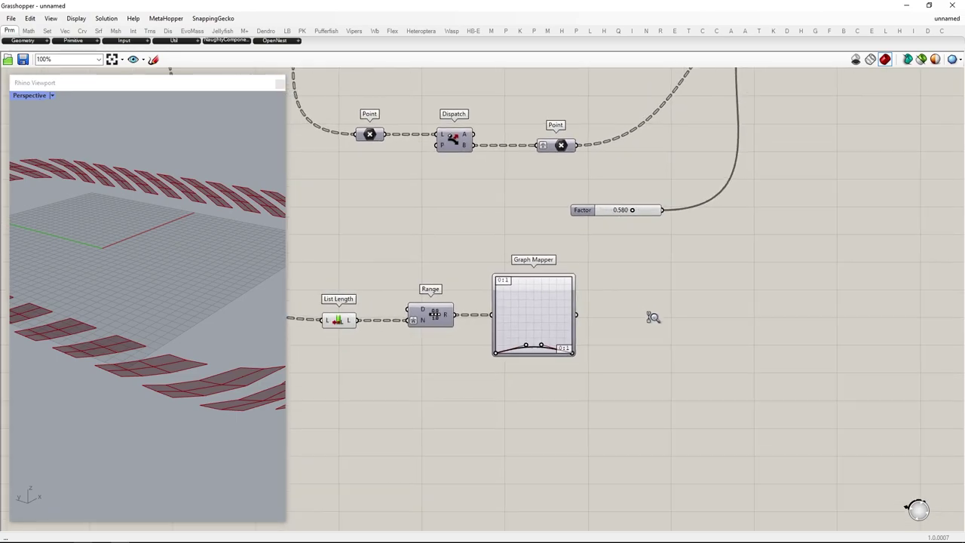
{"action": "double_click", "coordinate": [692, 332]}
{"action": "type", "text": "remap num"}
{"action": "key", "text": "Return"}
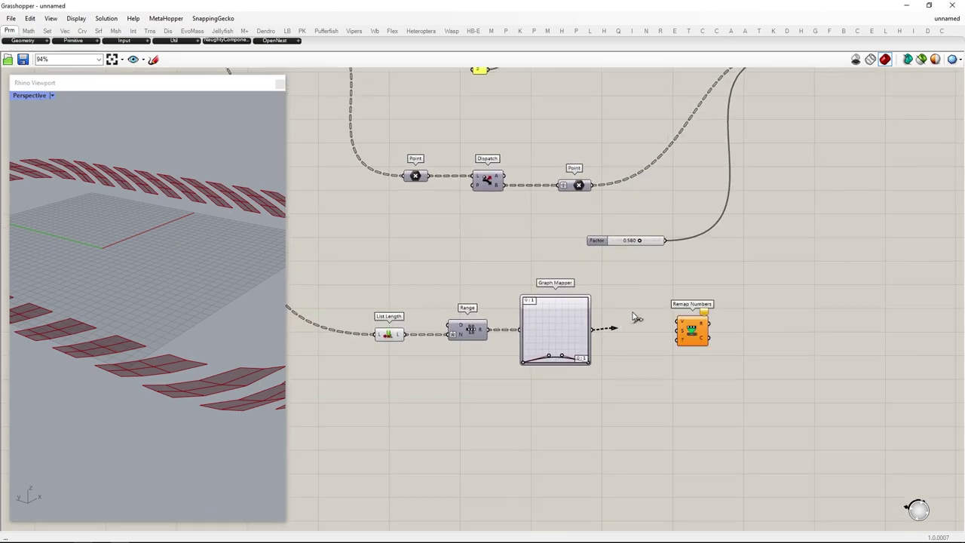
{"action": "left_click_drag", "start_coordinate": [634, 314], "coordinate": [677, 322]}
{"action": "left_click_drag", "start_coordinate": [693, 331], "coordinate": [752, 342]}
Add a Bounds component between Graph Mapper and Remap Numbers, wiring the mapper's output through it into the S input
{"action": "double_click", "coordinate": [670, 355]}
{"action": "type", "text": "bounds"}
{"action": "key", "text": "Return"}
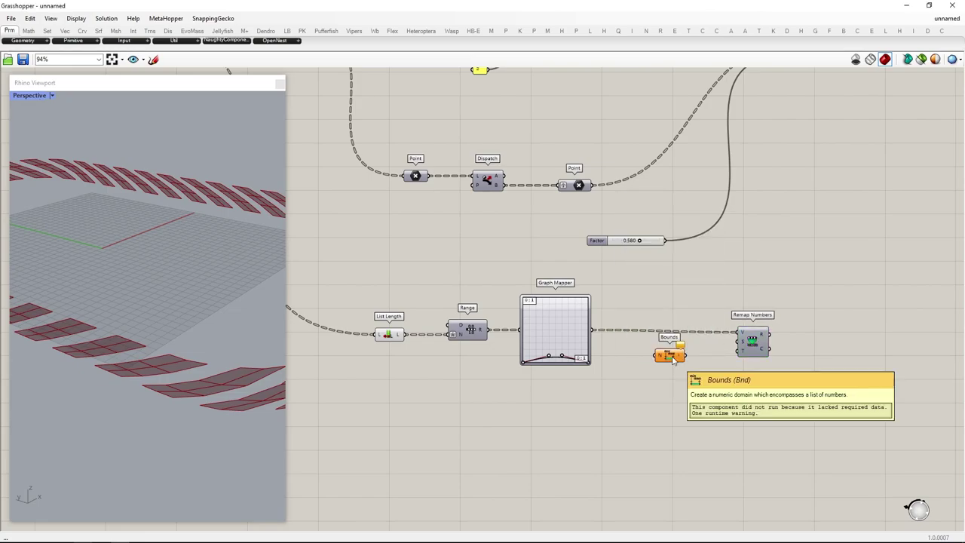
{"action": "left_click_drag", "start_coordinate": [593, 329], "coordinate": [647, 347]}
{"action": "left_click_drag", "start_coordinate": [737, 342], "coordinate": [738, 341]}
{"action": "left_click_drag", "start_coordinate": [670, 355], "coordinate": [666, 342]}
{"action": "left_click_drag", "start_coordinate": [753, 342], "coordinate": [746, 340]}
Add a Construct Domain component below Bounds and feed its output into Remap Numbers' T input
{"action": "double_click", "coordinate": [624, 392]}
{"action": "type", "text": "construct domain"}
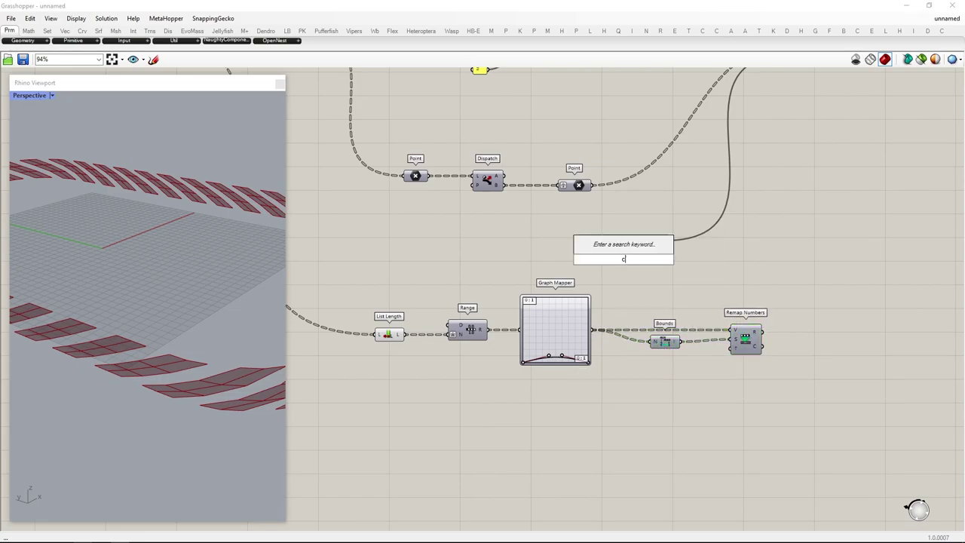
{"action": "left_click", "coordinate": [613, 372]}
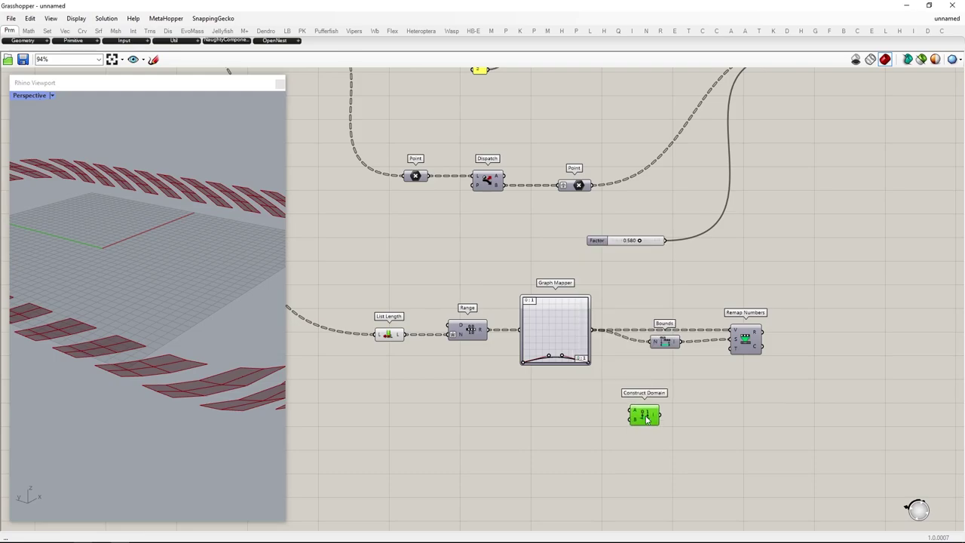
{"action": "left_click_drag", "start_coordinate": [663, 415], "coordinate": [731, 348]}
Add number sliders for Construct Domain's A and B inputs, with the domain start at 0.239 and the end at 1.000
{"action": "double_click", "coordinate": [580, 419]}
{"action": "type", "text": "1"}
{"action": "key", "text": "Return"}
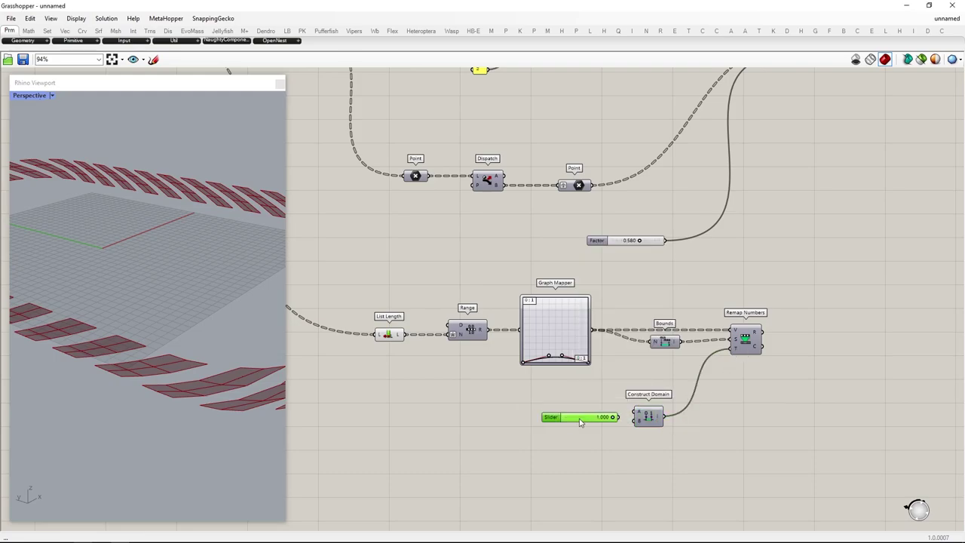
{"action": "left_click_drag", "start_coordinate": [580, 422], "coordinate": [602, 400]}
{"action": "key", "text": "ctrl+c"}
{"action": "key", "text": "ctrl+v"}
{"action": "scroll", "coordinate": [615, 427], "scroll_direction": "up", "scroll_amount": 4}
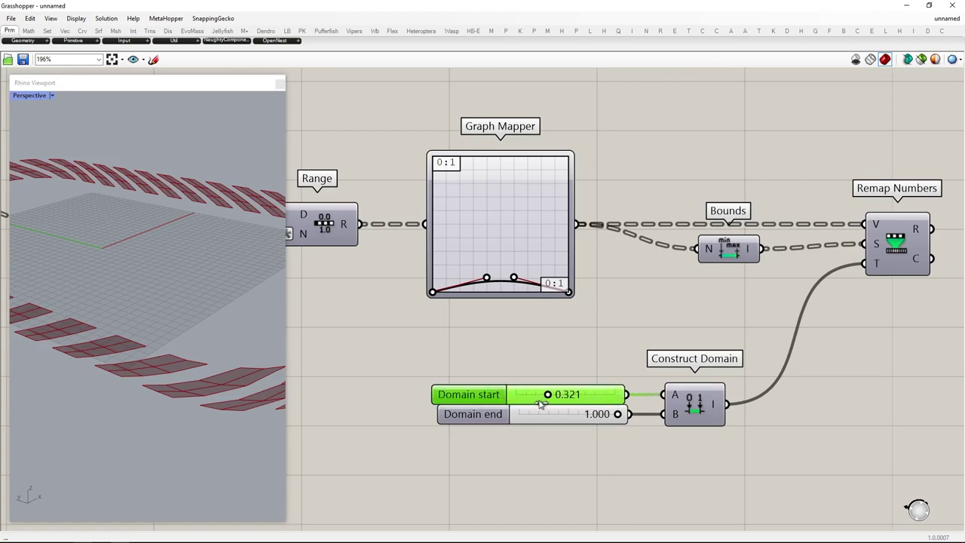
Open up horizontal space in front of the Scale component and move the Factor slider close to Scale's F input
{"action": "scroll", "coordinate": [571, 345], "scroll_direction": "down", "scroll_amount": 5}
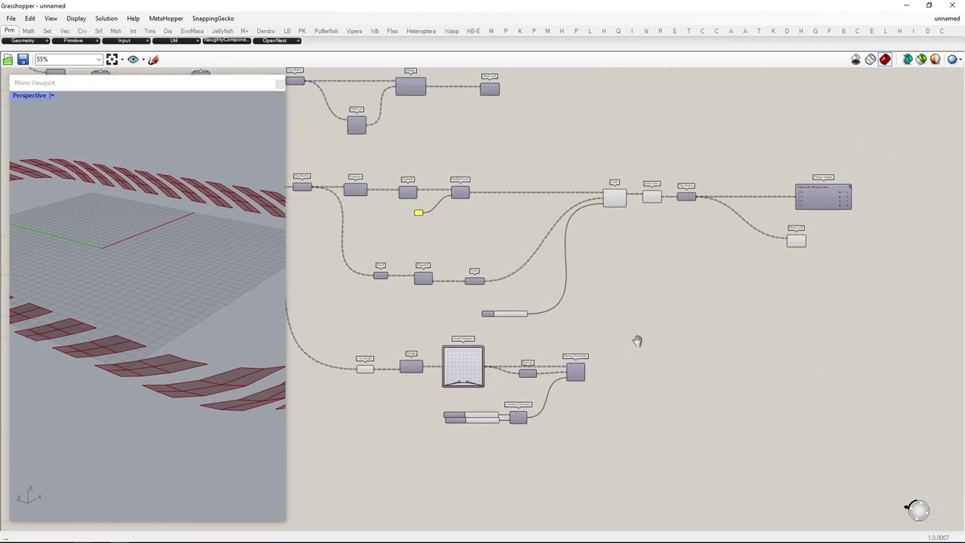
{"action": "left_click_drag", "start_coordinate": [573, 301], "coordinate": [762, 306], "text": "alt"}
{"action": "left_click_drag", "start_coordinate": [471, 321], "coordinate": [716, 231]}
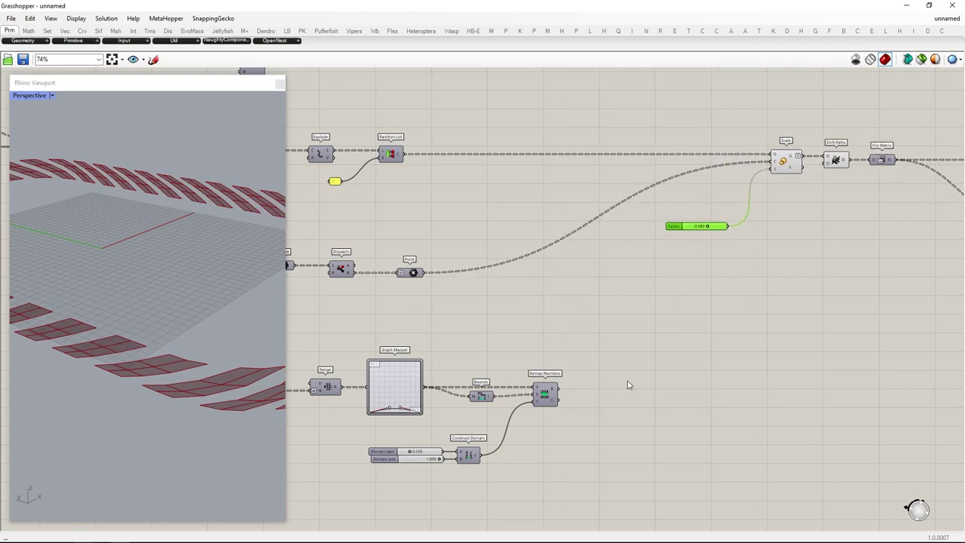
Add a Param Viewer fed by Remap Numbers' R output, align it with that component, and examine the data structure
{"action": "scroll", "coordinate": [708, 355], "scroll_direction": "up", "scroll_amount": 1}
{"action": "double_click", "coordinate": [708, 355]}
{"action": "type", "text": "param"}
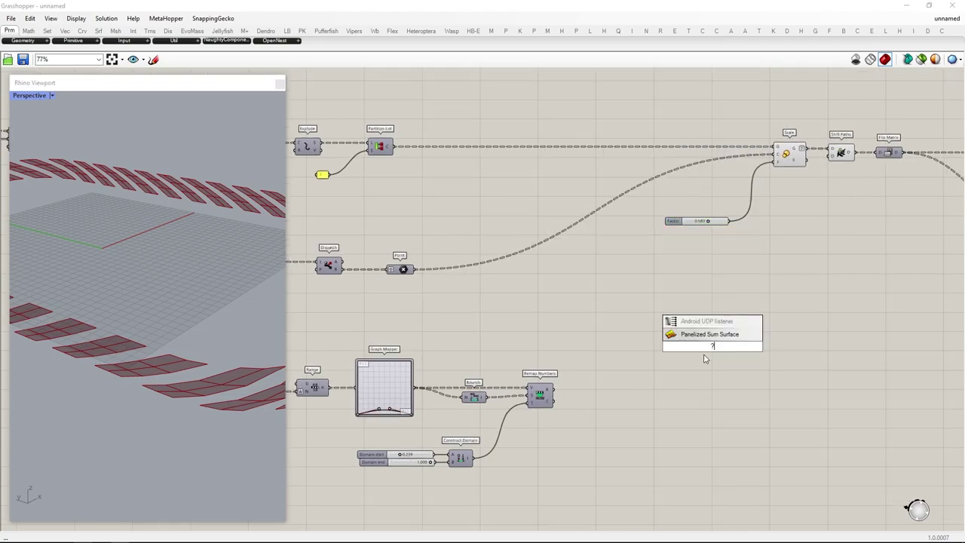
{"action": "key", "text": "Return"}
{"action": "left_click_drag", "start_coordinate": [555, 389], "coordinate": [627, 331]}
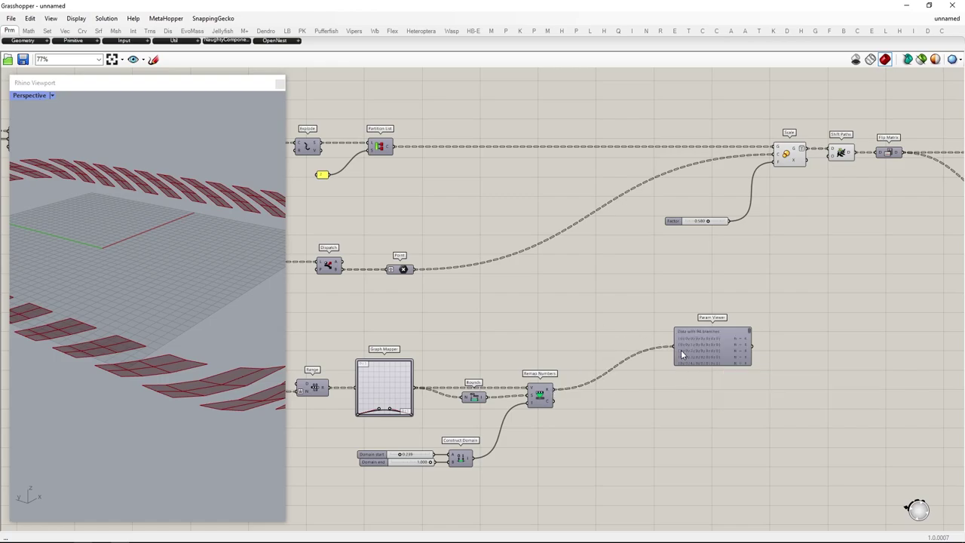
{"action": "left_click_drag", "start_coordinate": [681, 350], "coordinate": [639, 388]}
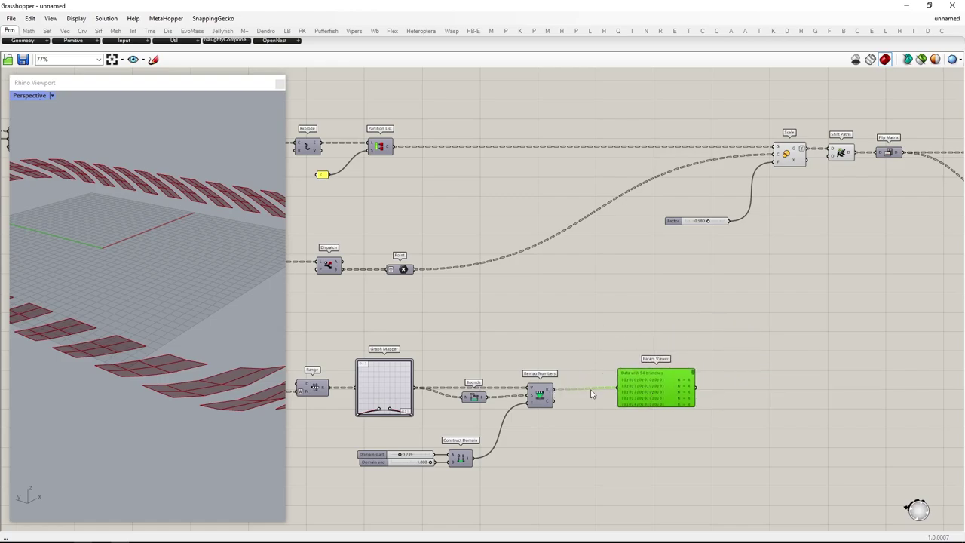
{"action": "scroll", "coordinate": [594, 390], "scroll_direction": "up", "scroll_amount": 2}
{"action": "right_click_drag", "start_coordinate": [628, 342], "coordinate": [760, 358]}
{"action": "scroll", "coordinate": [763, 359], "scroll_direction": "down", "scroll_amount": 1}
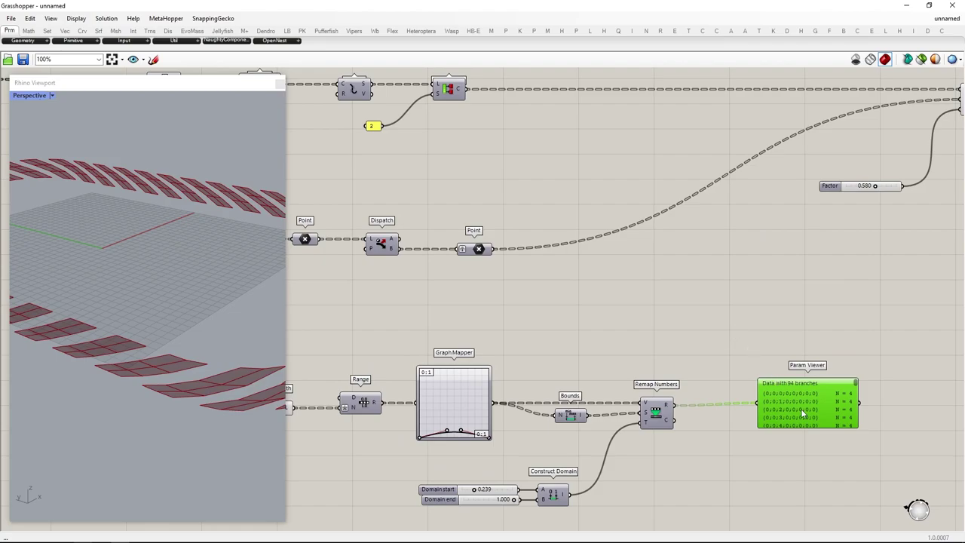
Duplicate the Param Viewer above the original, check Partition List's output with it, and rewire it to Explode's S output
{"action": "left_click_drag", "start_coordinate": [803, 415], "coordinate": [789, 327], "text": "alt"}
{"action": "right_click_drag", "start_coordinate": [570, 260], "coordinate": [605, 303]}
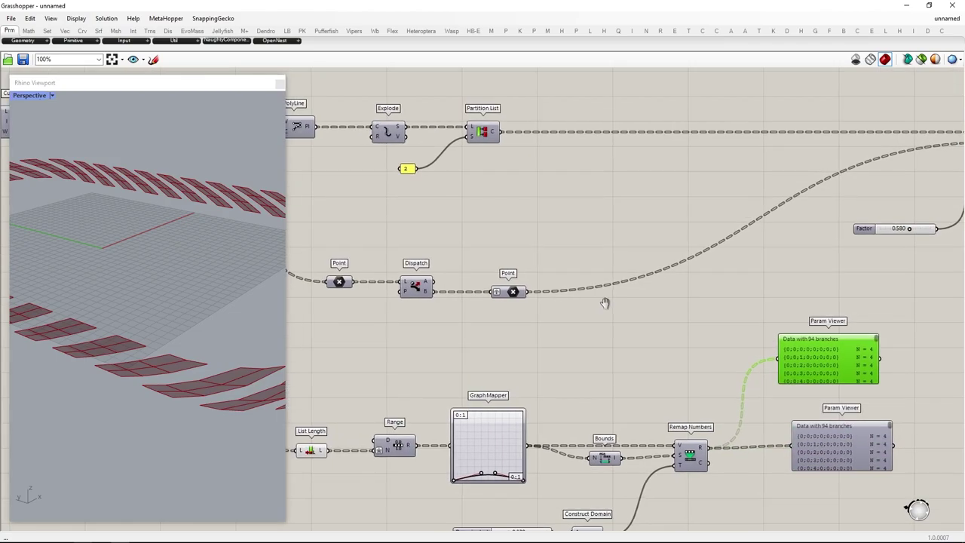
{"action": "left_click_drag", "start_coordinate": [497, 133], "coordinate": [775, 360]}
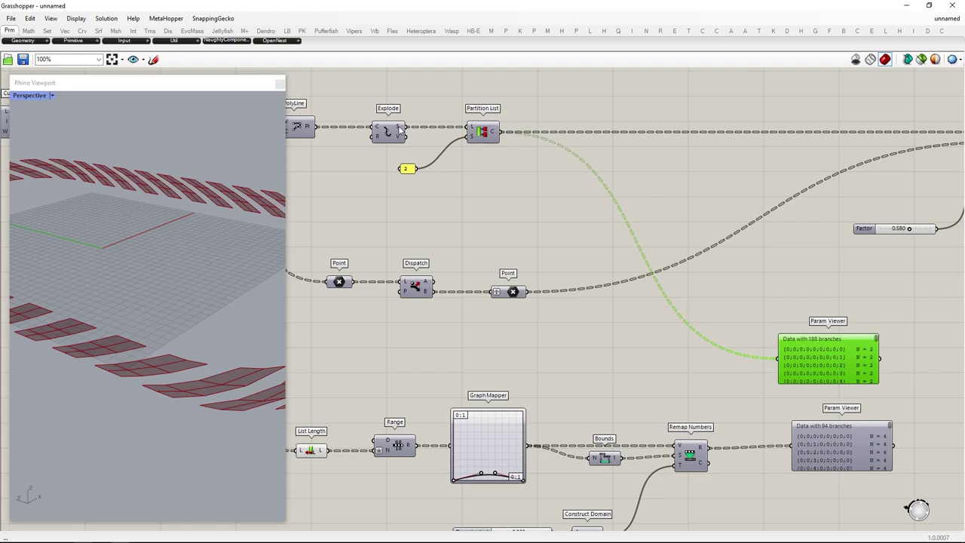
{"action": "left_click_drag", "start_coordinate": [409, 134], "coordinate": [779, 359], "text": "shift"}
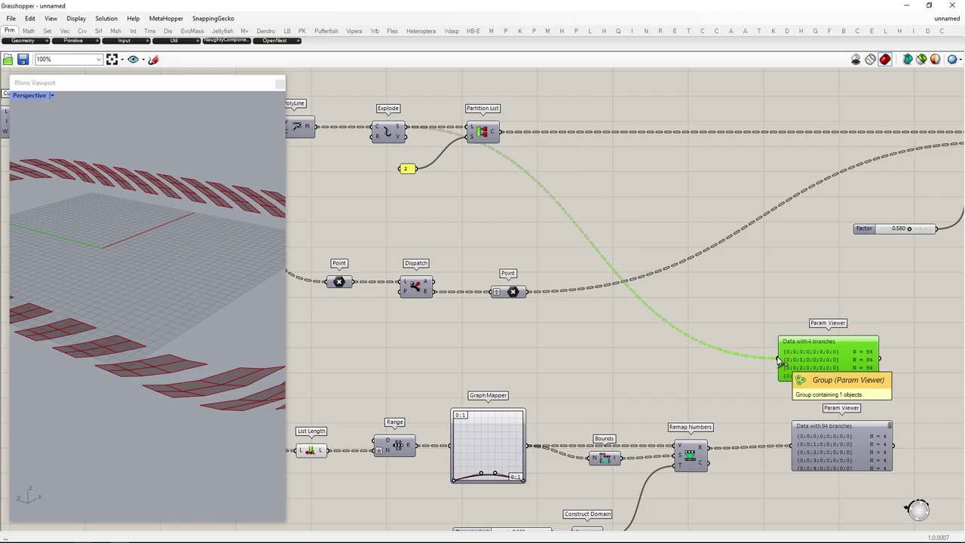
Move both Param Viewers away from Remap Numbers and insert an aligned Flip Matrix between its R output and the lower viewer
{"action": "right_click_drag", "start_coordinate": [633, 323], "coordinate": [506, 268]}
{"action": "scroll", "coordinate": [766, 362], "scroll_direction": "up", "scroll_amount": 1}
{"action": "left_click_drag", "start_coordinate": [900, 468], "coordinate": [673, 282]}
{"action": "left_click_drag", "start_coordinate": [664, 277], "coordinate": [769, 285]}
{"action": "double_click", "coordinate": [627, 357]}
{"action": "type", "text": "flip matrix"}
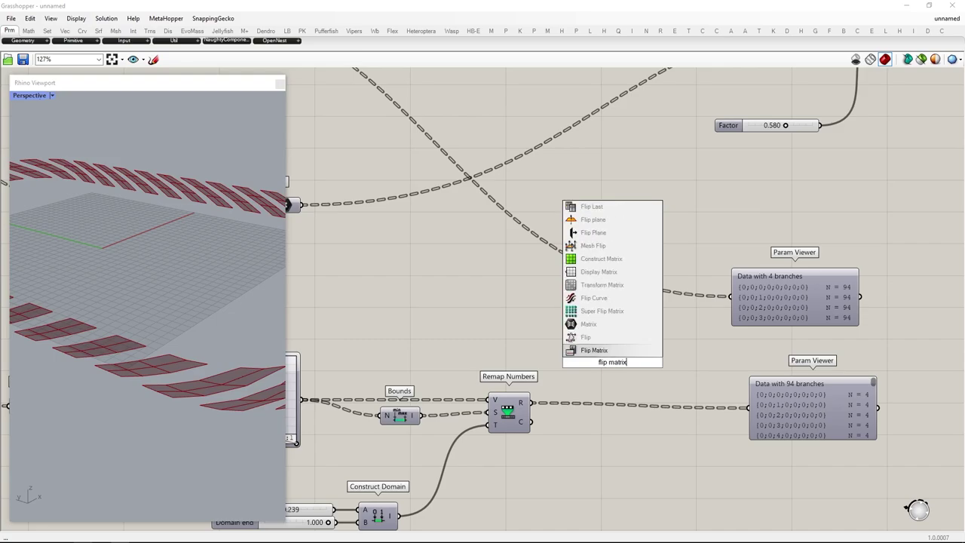
{"action": "key", "text": "Return"}
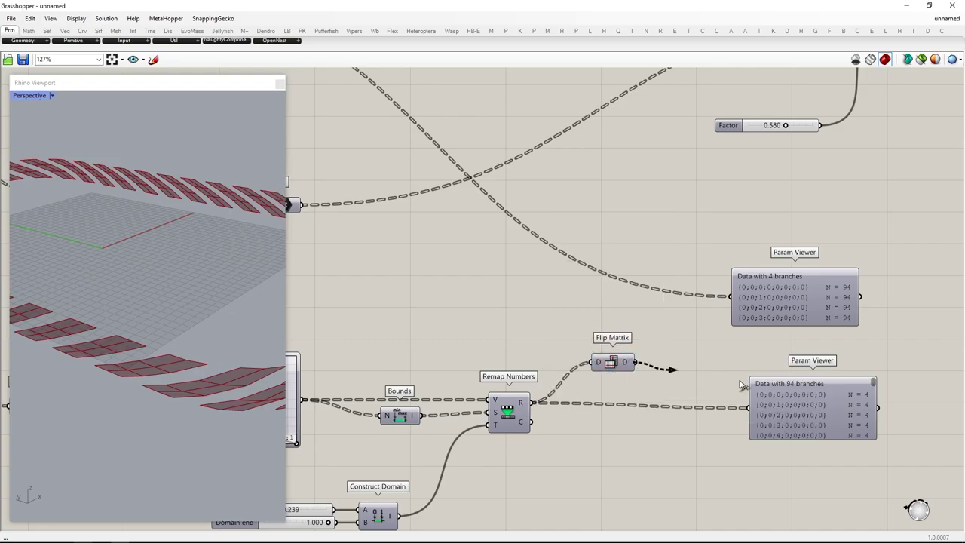
{"action": "left_click_drag", "start_coordinate": [740, 385], "coordinate": [748, 407]}
{"action": "left_click_drag", "start_coordinate": [613, 362], "coordinate": [601, 403]}
{"action": "left_click_drag", "start_coordinate": [745, 433], "coordinate": [739, 432]}
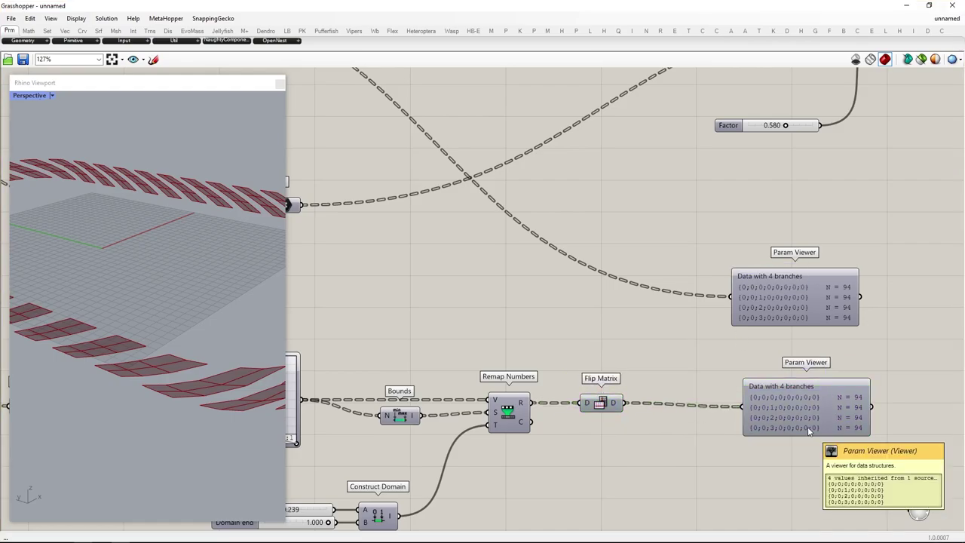
{"action": "scroll", "coordinate": [810, 430], "scroll_direction": "down", "scroll_amount": 3}
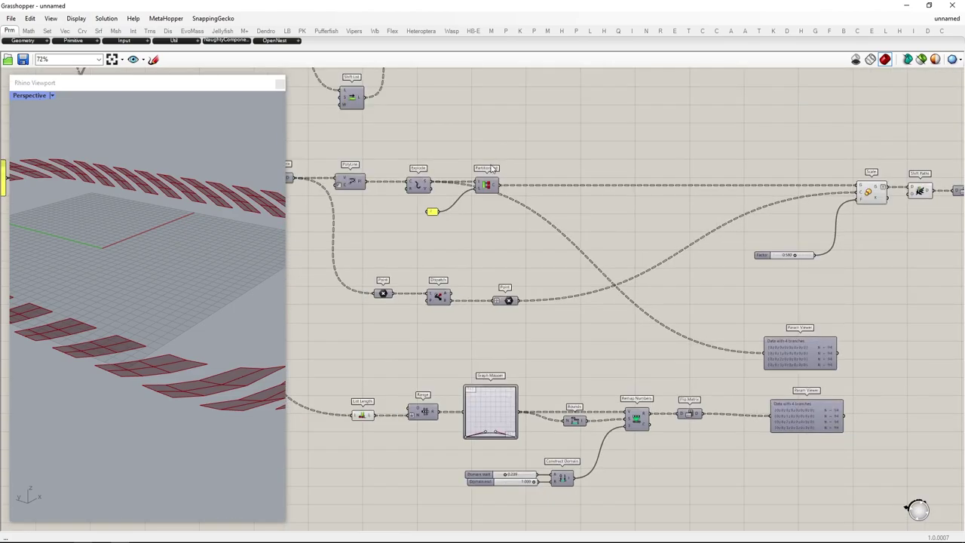
Rewire the upper Param Viewer to Partition List's output and compare the branch structure shown in both viewers
{"action": "left_click_drag", "start_coordinate": [497, 185], "coordinate": [764, 352]}
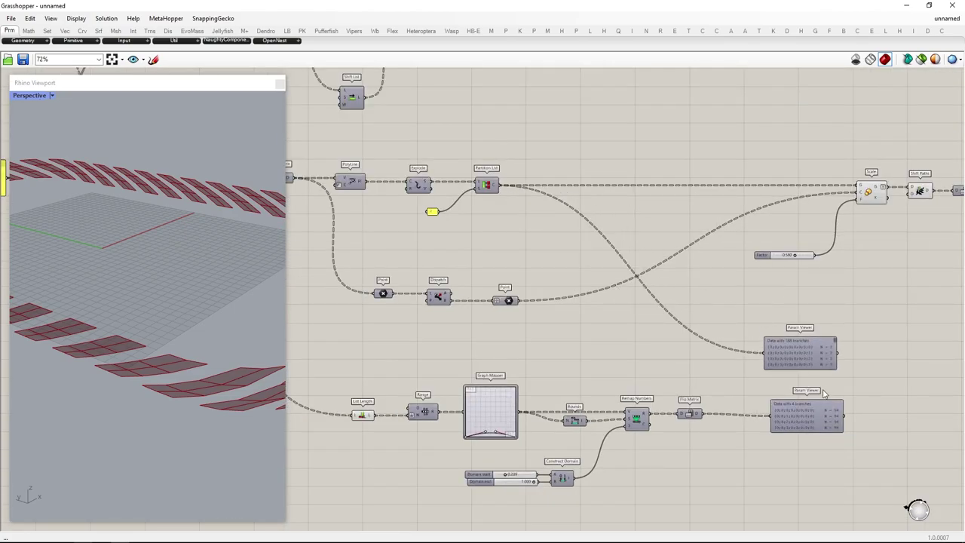
{"action": "scroll", "coordinate": [818, 377], "scroll_direction": "up", "scroll_amount": 3}
{"action": "scroll", "coordinate": [832, 344], "scroll_direction": "up", "scroll_amount": 2}
{"action": "scroll", "coordinate": [827, 392], "scroll_direction": "down", "scroll_amount": 4}
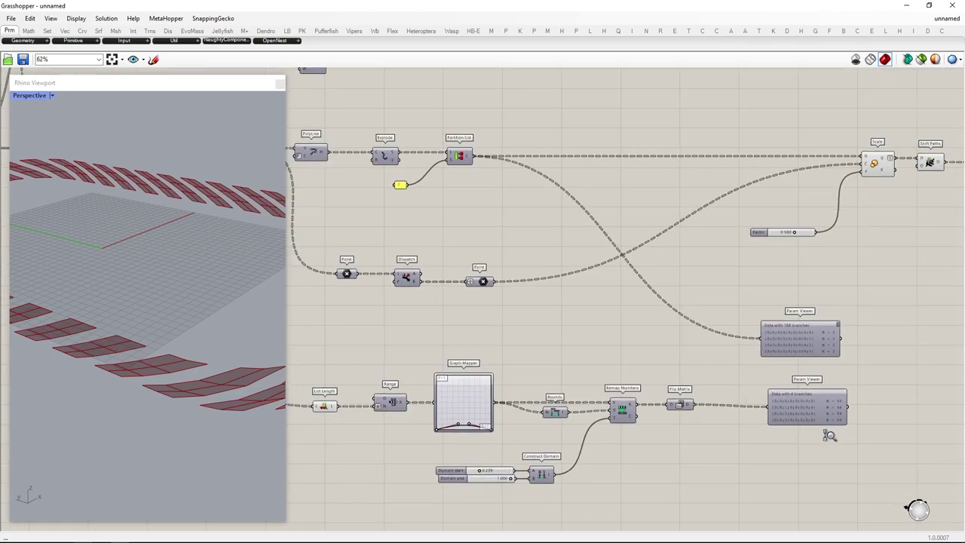
Duplicate Partition List with its size panel, insert it between Flip Matrix and the lower Param Viewer, and compare both viewers
{"action": "left_click_drag", "start_coordinate": [460, 214], "coordinate": [395, 118]}
{"action": "left_click_drag", "start_coordinate": [463, 160], "coordinate": [729, 432]}
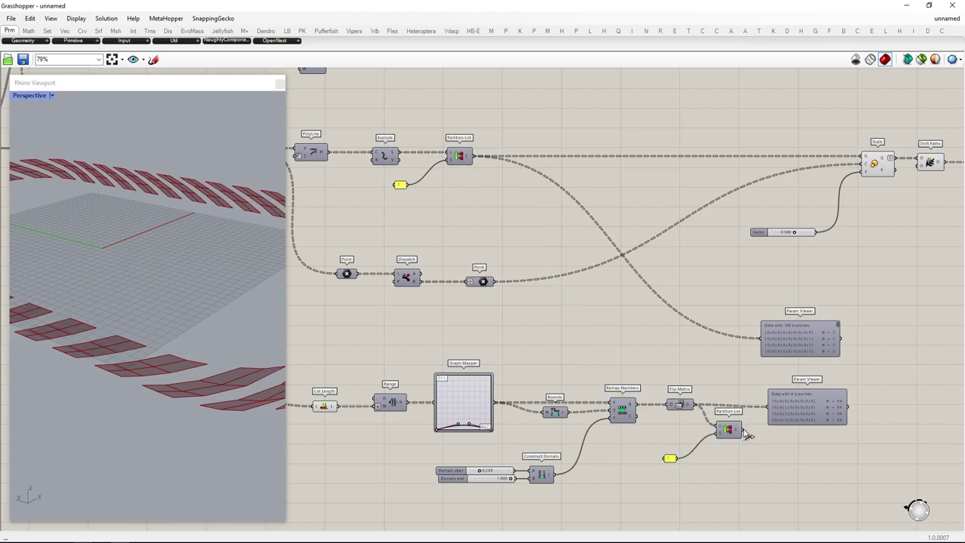
{"action": "left_click_drag", "start_coordinate": [726, 417], "coordinate": [724, 416]}
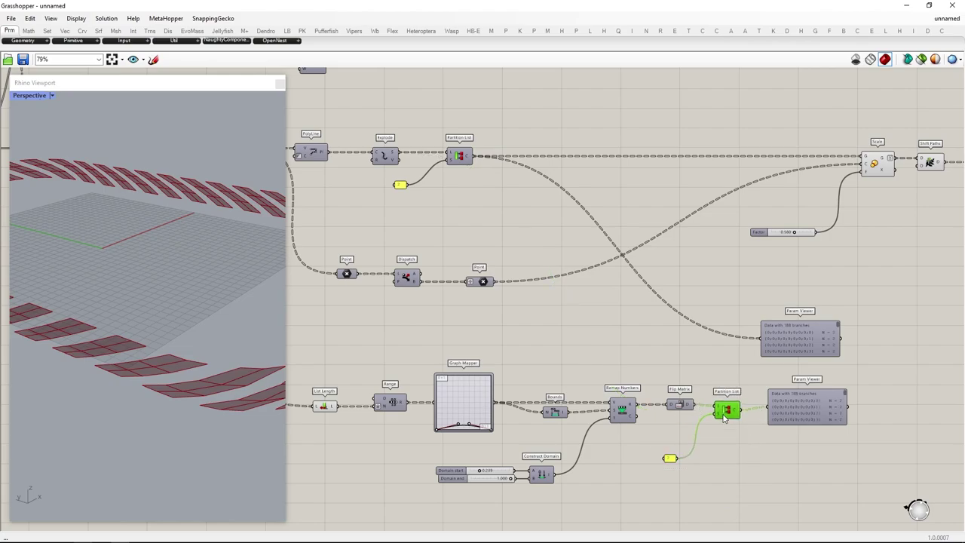
{"action": "scroll", "coordinate": [832, 399], "scroll_direction": "up", "scroll_amount": 3}
{"action": "scroll", "coordinate": [848, 388], "scroll_direction": "up", "scroll_amount": 2}
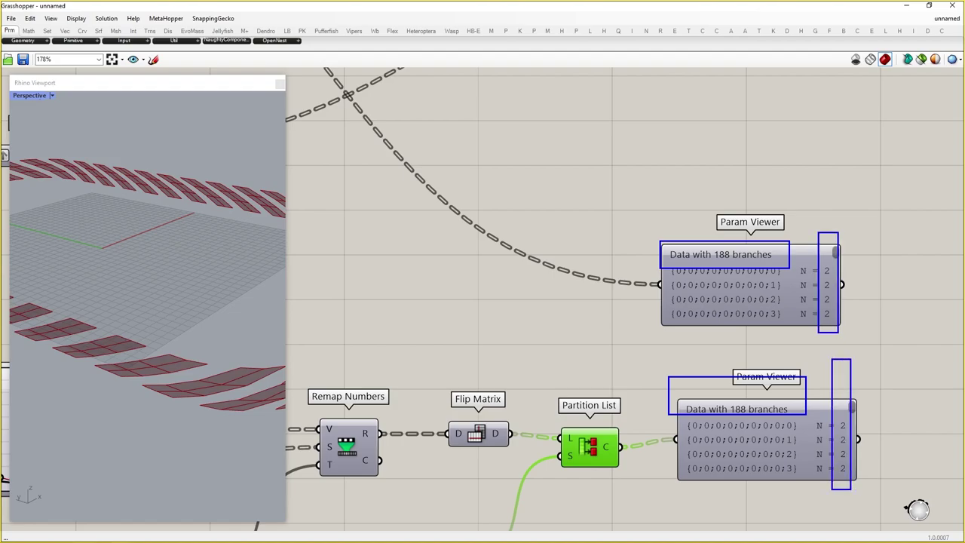
Delete both Param Viewers and shift the new Partition List slightly away from Flip Matrix
{"action": "scroll", "coordinate": [874, 428], "scroll_direction": "down", "scroll_amount": 2}
{"action": "left_click_drag", "start_coordinate": [900, 463], "coordinate": [766, 276]}
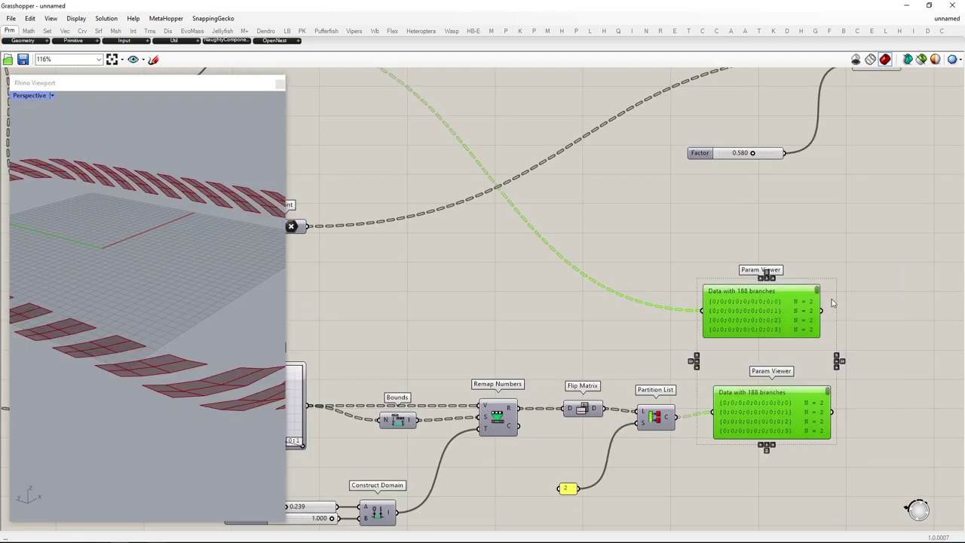
{"action": "key", "text": "Delete"}
{"action": "left_click_drag", "start_coordinate": [656, 416], "coordinate": [672, 414]}
{"action": "scroll", "coordinate": [680, 410], "scroll_direction": "down", "scroll_amount": 3}
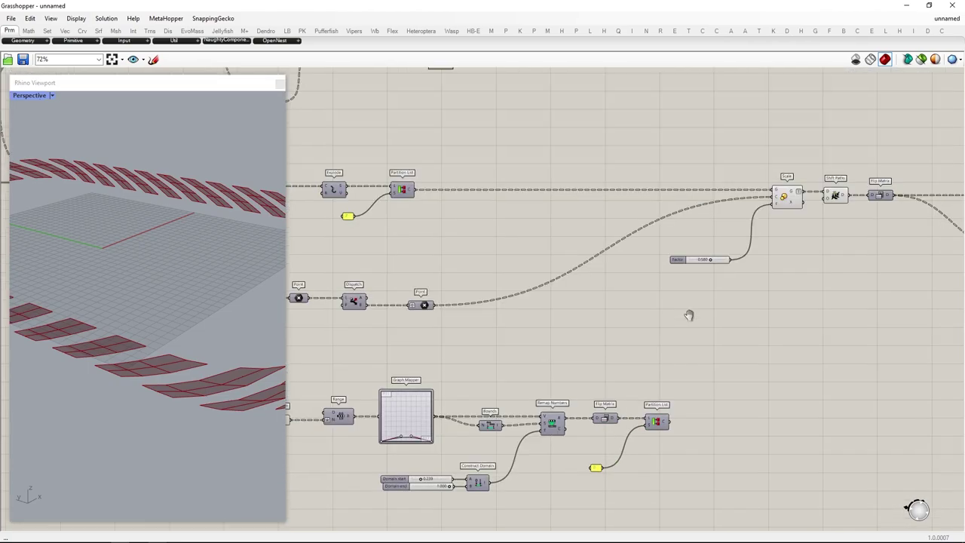
Feed Scale's F input from the new Partition List instead of the Factor slider, and remove that slider
{"action": "left_click_drag", "start_coordinate": [780, 212], "coordinate": [778, 214]}
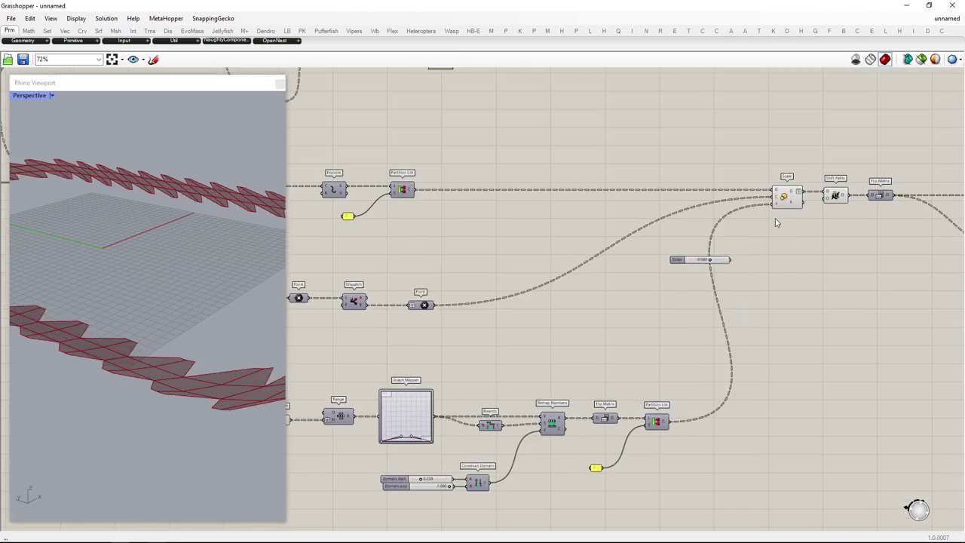
{"action": "left_click_drag", "start_coordinate": [799, 339], "coordinate": [688, 253]}
{"action": "left_click_drag", "start_coordinate": [752, 294], "coordinate": [799, 302], "text": "alt"}
Reverse the remap target domain by setting Domain start to 1.000 and Domain end to 0.248, and raise the end value slightly
{"action": "right_click_drag", "start_coordinate": [505, 440], "coordinate": [628, 383]}
{"action": "right_click_drag", "start_coordinate": [541, 446], "coordinate": [526, 371], "text": "ctrl"}
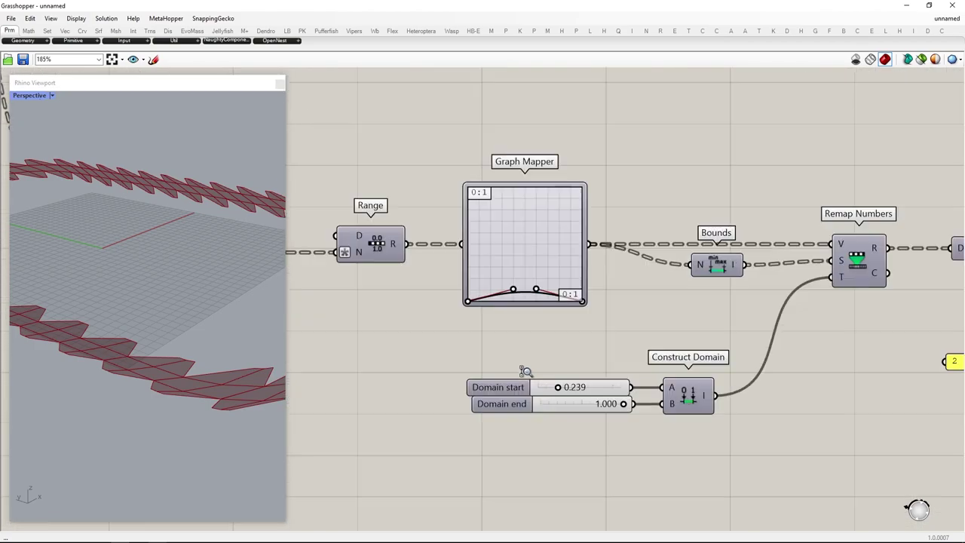
{"action": "scroll", "coordinate": [526, 372], "scroll_direction": "up", "scroll_amount": 2}
{"action": "left_click_drag", "start_coordinate": [667, 383], "coordinate": [822, 387]}
{"action": "right_click_drag", "start_coordinate": [161, 361], "coordinate": [195, 244]}
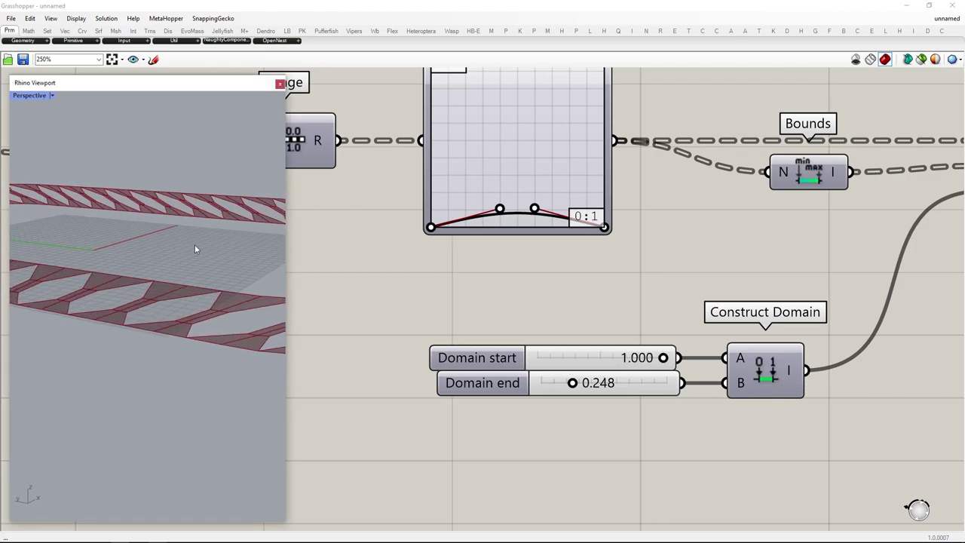
{"action": "mouse_move", "coordinate": [572, 383]}
{"action": "left_mouse_down"}
{"action": "mouse_move", "coordinate": [599, 384]}
{"action": "mouse_move", "coordinate": [582, 394]}
{"action": "left_mouse_up"}
Move the upper mesh loft component above the lower one, turn on its preview, and inspect the combined band in the viewport
{"action": "scroll", "coordinate": [583, 422], "scroll_direction": "down", "scroll_amount": 5}
{"action": "scroll", "coordinate": [656, 254], "scroll_direction": "down", "scroll_amount": 2}
{"action": "right_click_drag", "start_coordinate": [657, 254], "coordinate": [441, 423]}
{"action": "left_click_drag", "start_coordinate": [401, 228], "coordinate": [860, 228]}
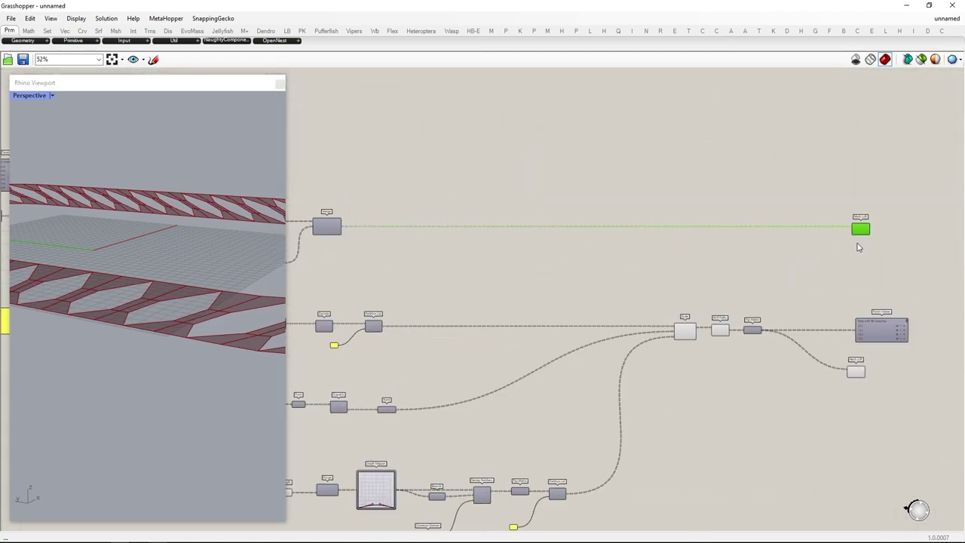
{"action": "right_click_drag", "start_coordinate": [848, 211], "coordinate": [651, 216]}
{"action": "scroll", "coordinate": [651, 215], "scroll_direction": "up", "scroll_amount": 2}
{"action": "scroll", "coordinate": [651, 216], "scroll_direction": "down", "scroll_amount": 1}
{"action": "left_click", "coordinate": [763, 262]}
{"action": "scroll", "coordinate": [176, 327], "scroll_direction": "down", "scroll_amount": 4}
{"action": "right_click_drag", "start_coordinate": [177, 327], "coordinate": [195, 305]}
Set Divide Surface's U Count to 6 and V Count to 95
{"action": "scroll", "coordinate": [195, 305], "scroll_direction": "up", "scroll_amount": 4}
{"action": "right_click_drag", "start_coordinate": [413, 360], "coordinate": [922, 352]}
{"action": "scroll", "coordinate": [677, 334], "scroll_direction": "down", "scroll_amount": 4}
{"action": "right_click_drag", "start_coordinate": [302, 294], "coordinate": [494, 339]}
{"action": "scroll", "coordinate": [474, 336], "scroll_direction": "up", "scroll_amount": 4}
{"action": "right_click_drag", "start_coordinate": [426, 296], "coordinate": [671, 295]}
{"action": "scroll", "coordinate": [539, 299], "scroll_direction": "up", "scroll_amount": 6}
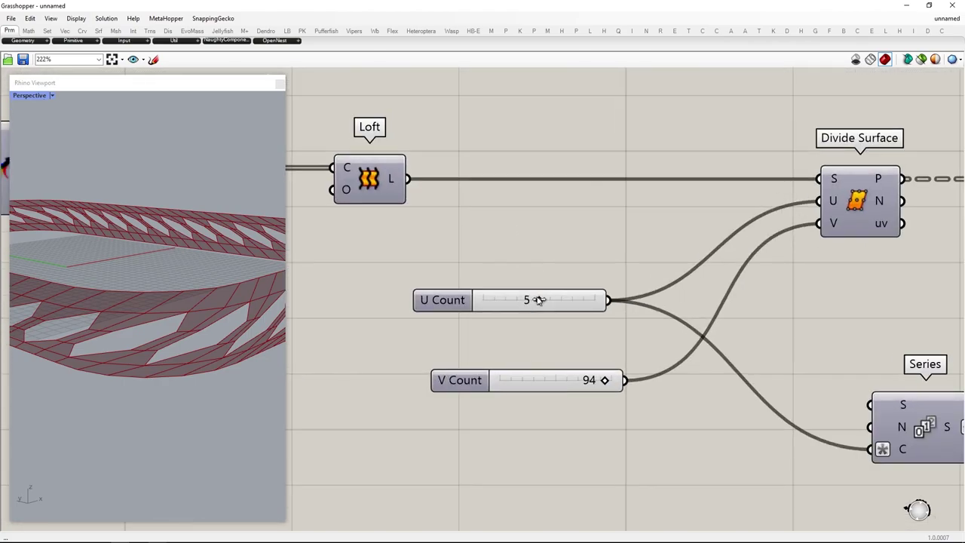
{"action": "left_click_drag", "start_coordinate": [539, 300], "coordinate": [551, 300]}
{"action": "mouse_move", "coordinate": [605, 380]}
{"action": "left_mouse_down"}
{"action": "mouse_move", "coordinate": [696, 381]}
{"action": "mouse_move", "coordinate": [607, 384]}
{"action": "left_mouse_up"}
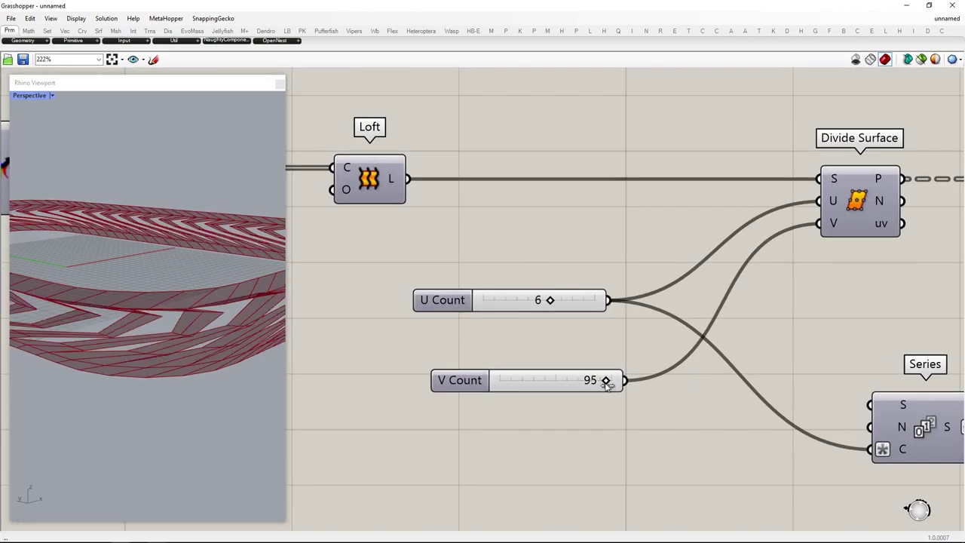
Restrict the V Count slider to even numbers
{"action": "right_click", "coordinate": [550, 380]}
{"action": "left_click", "coordinate": [570, 414]}
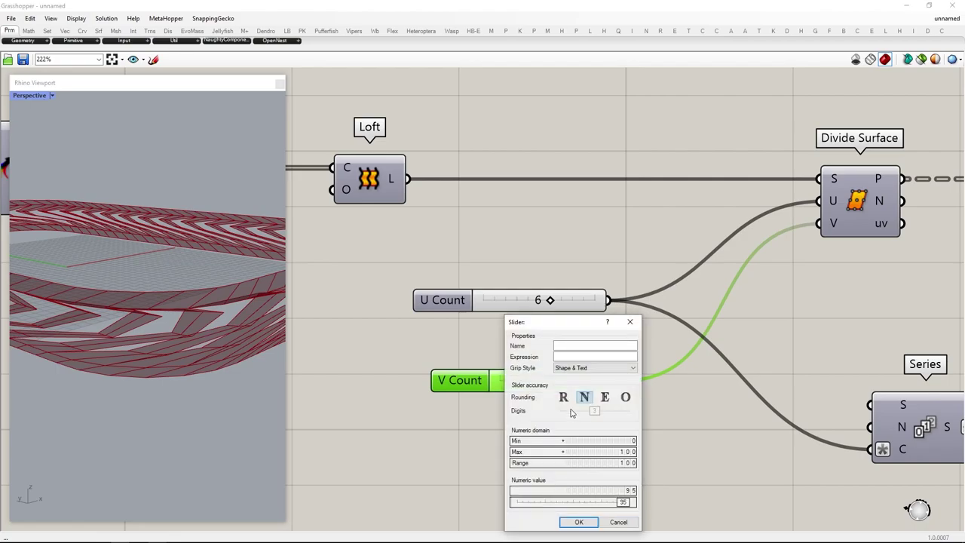
{"action": "left_click", "coordinate": [585, 527]}
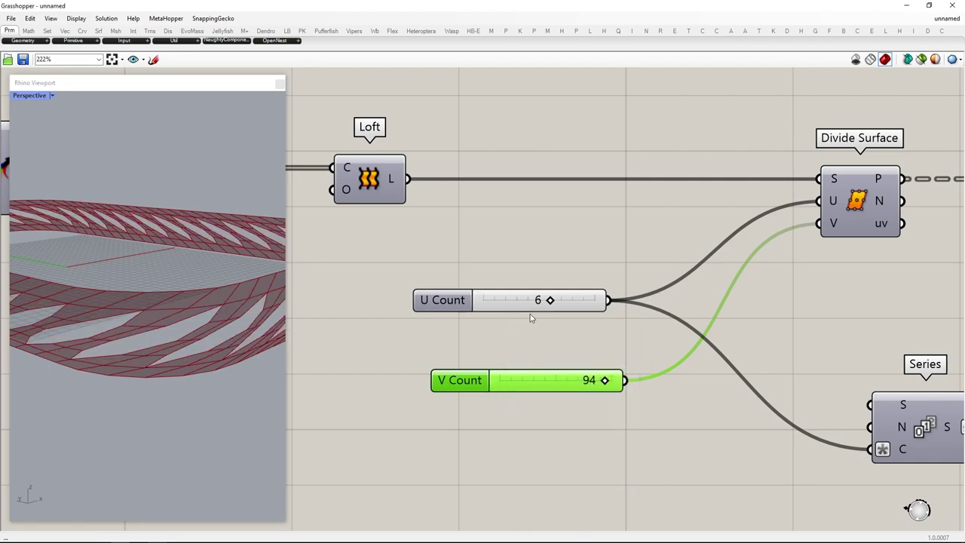
Open the V Count slider's settings and start editing its maximum value
{"action": "right_click", "coordinate": [500, 384]}
{"action": "left_click", "coordinate": [517, 420]}
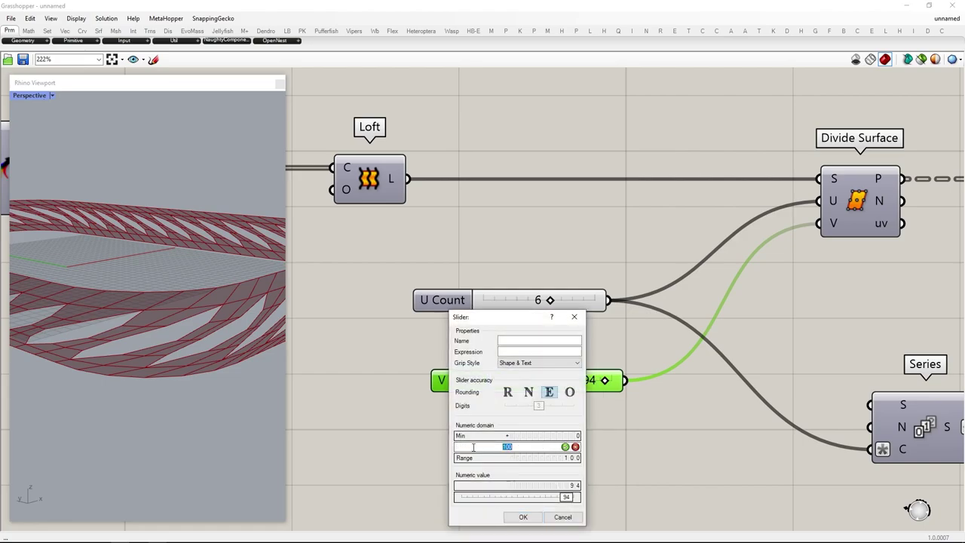
Raise the V Count slider's maximum, set V Count to 104, and set U Count to 7
{"action": "left_click", "coordinate": [566, 447]}
{"action": "left_click", "coordinate": [522, 517]}
{"action": "mouse_move", "coordinate": [557, 382]}
{"action": "left_mouse_down"}
{"action": "mouse_move", "coordinate": [571, 381]}
{"action": "mouse_move", "coordinate": [558, 381]}
{"action": "left_mouse_up"}
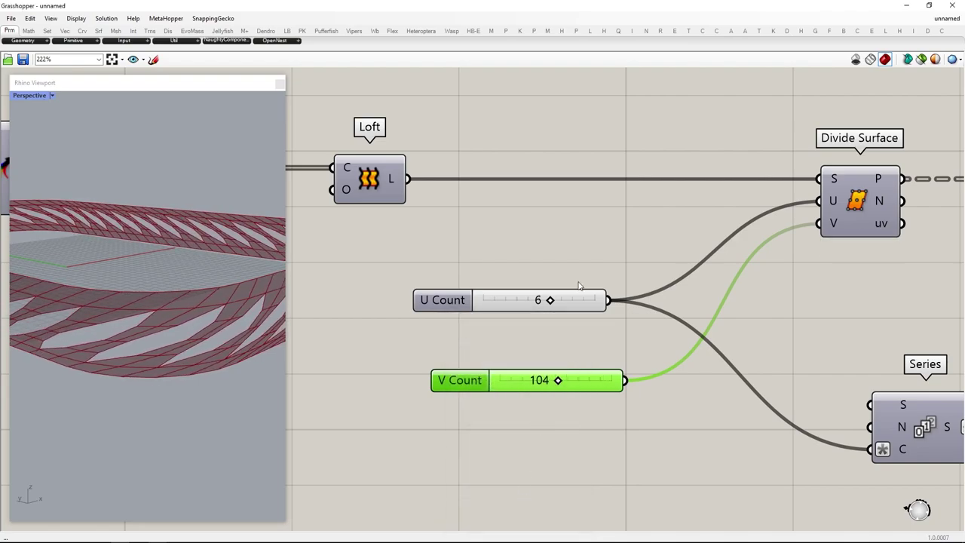
{"action": "mouse_move", "coordinate": [551, 300]}
{"action": "left_mouse_down"}
{"action": "mouse_move", "coordinate": [578, 299]}
{"action": "mouse_move", "coordinate": [561, 303]}
{"action": "left_mouse_up"}
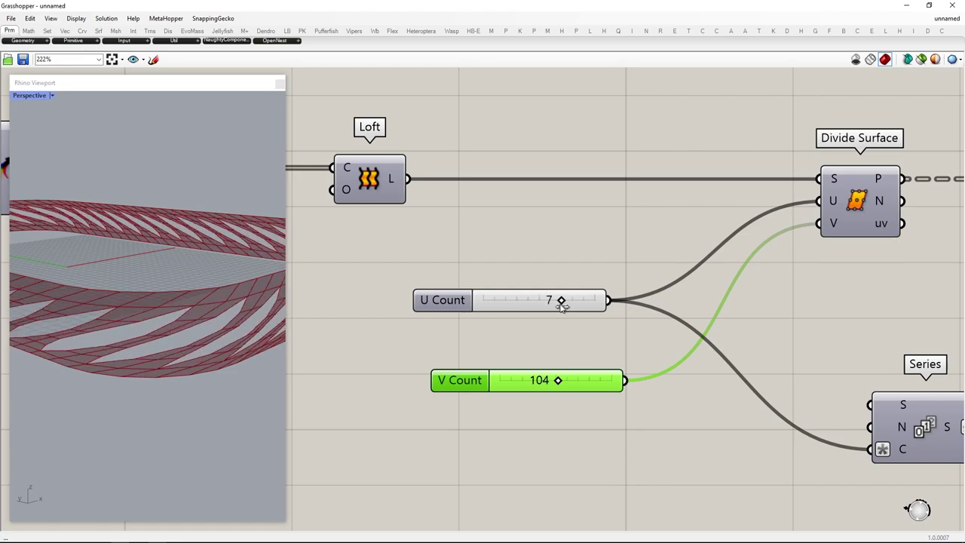
{"action": "right_click_drag", "start_coordinate": [226, 351], "coordinate": [160, 345]}
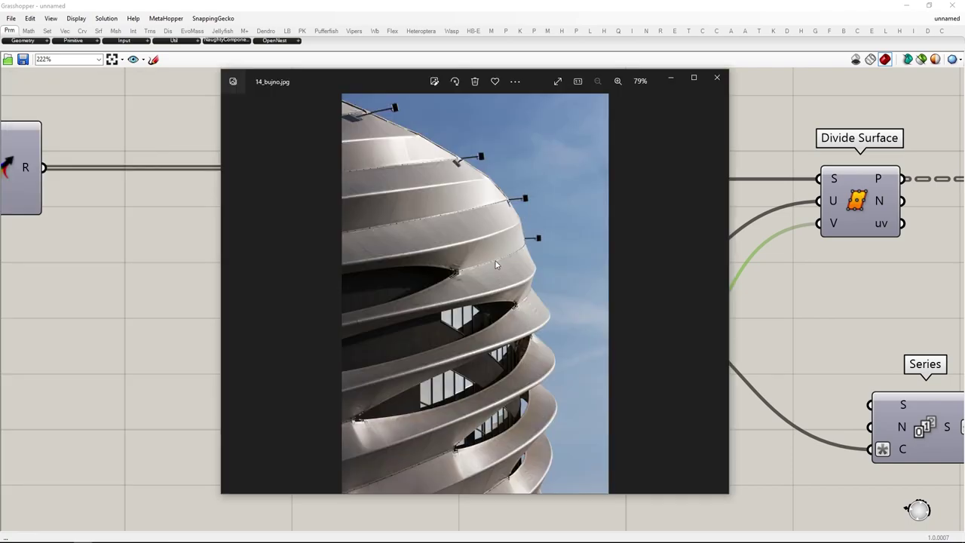
{"action": "scroll", "coordinate": [496, 263], "scroll_direction": "up", "scroll_amount": 5}
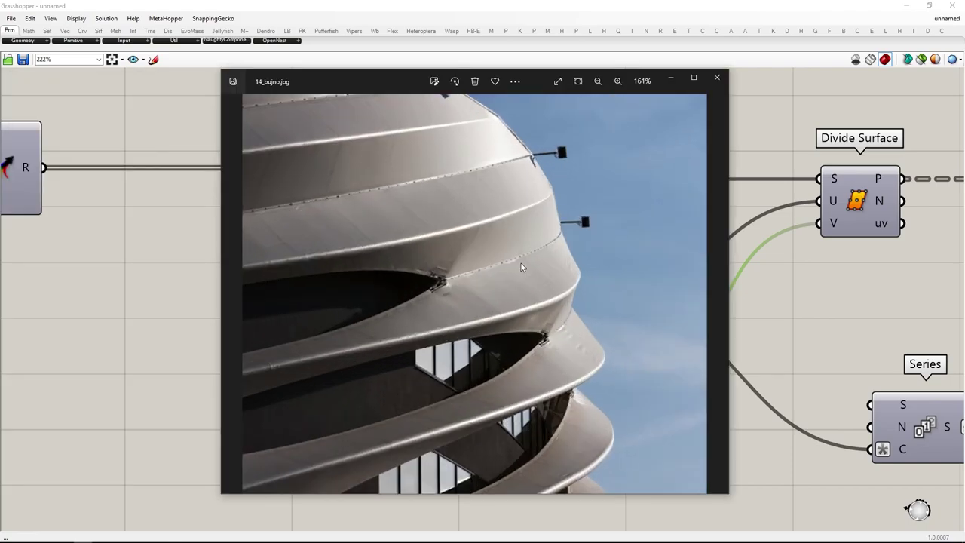
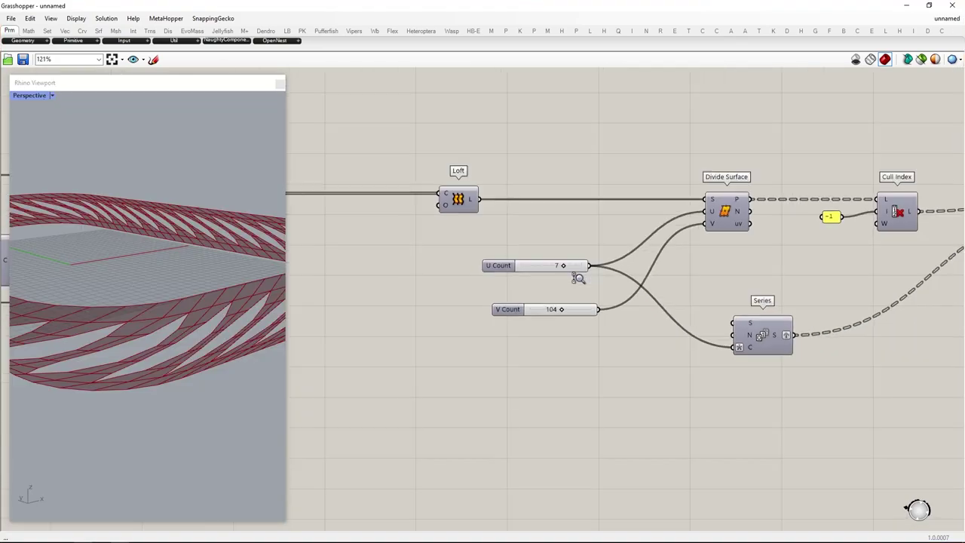
Insert relays on the wire into Merge input D1 and on the wire between Tween Curve and Offset Curve
{"action": "scroll", "coordinate": [362, 211], "scroll_direction": "down", "scroll_amount": 1}
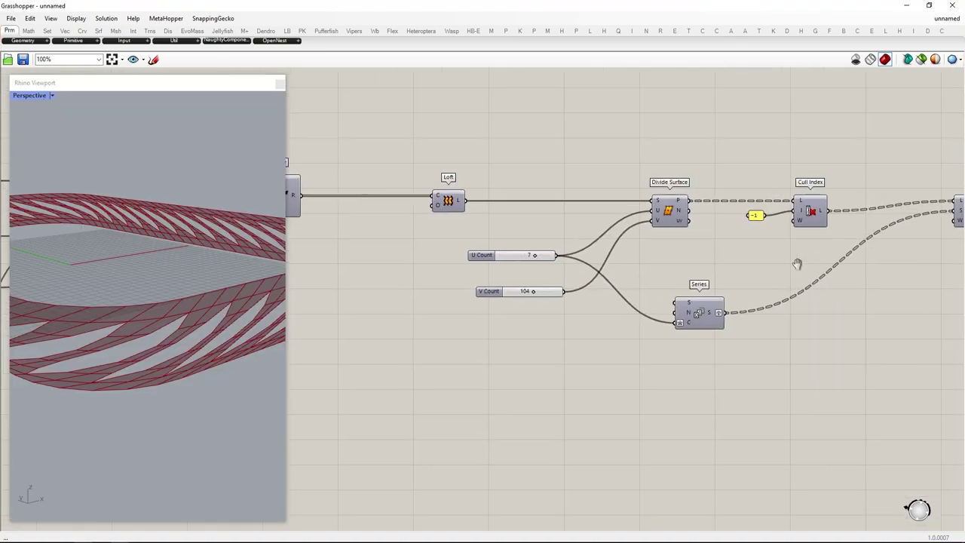
{"action": "right_click_drag", "start_coordinate": [827, 273], "coordinate": [590, 262]}
{"action": "scroll", "coordinate": [590, 262], "scroll_direction": "down", "scroll_amount": 2}
{"action": "right_click_drag", "start_coordinate": [525, 273], "coordinate": [754, 264]}
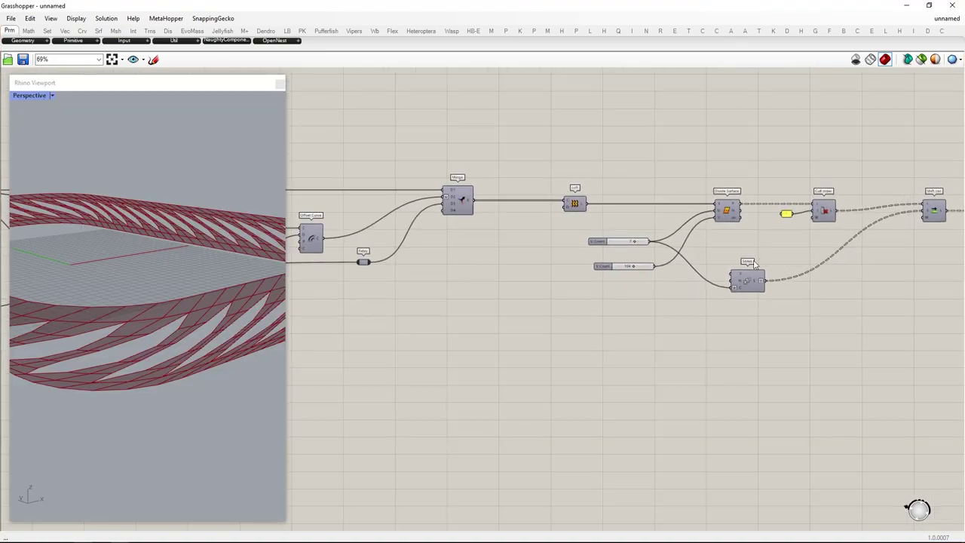
{"action": "right_click_drag", "start_coordinate": [590, 251], "coordinate": [632, 256]}
{"action": "scroll", "coordinate": [589, 195], "scroll_direction": "up", "scroll_amount": 2}
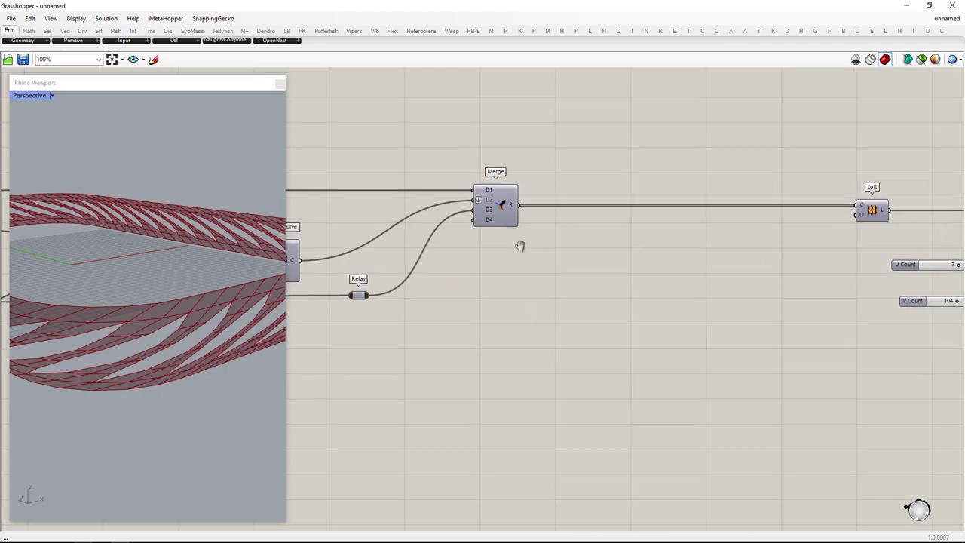
{"action": "right_click_drag", "start_coordinate": [519, 246], "coordinate": [790, 247]}
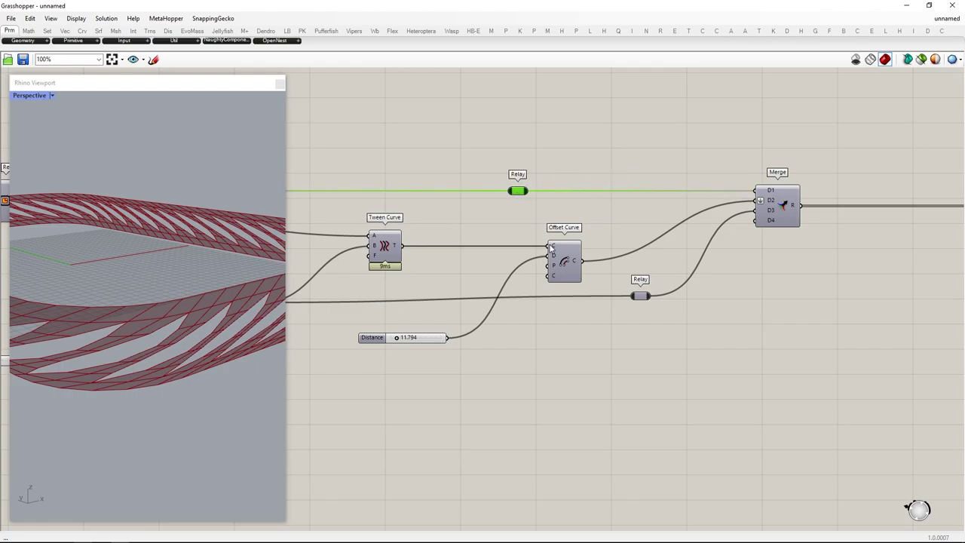
{"action": "left_click_drag", "start_coordinate": [523, 248], "coordinate": [516, 248]}
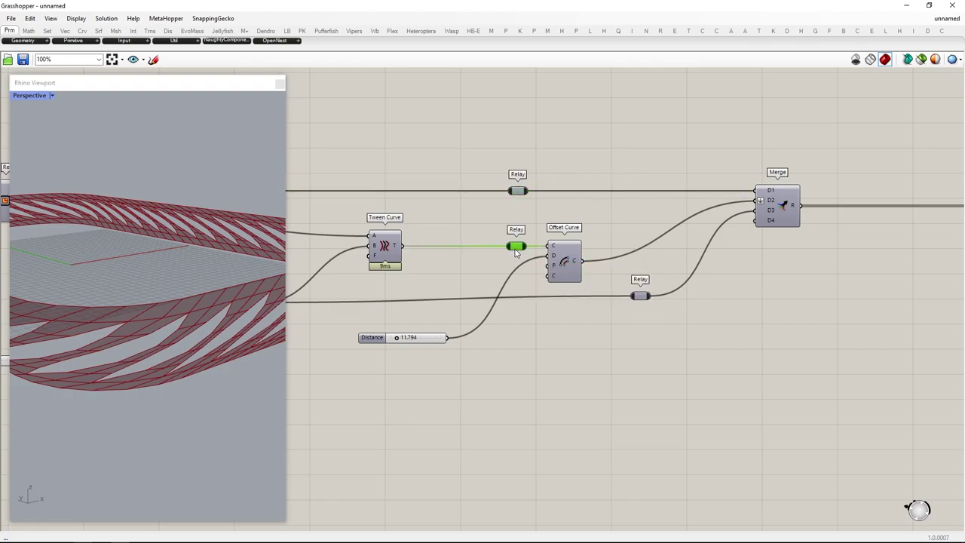
{"action": "left_click_drag", "start_coordinate": [641, 297], "coordinate": [633, 304]}
Duplicate the Distance slider, Offset Curve, lower Relay and Merge with their wires, and place the copies below the originals
{"action": "left_click_drag", "start_coordinate": [834, 381], "coordinate": [555, 140]}
{"action": "left_click_drag", "start_coordinate": [518, 390], "coordinate": [401, 333], "text": "shift"}
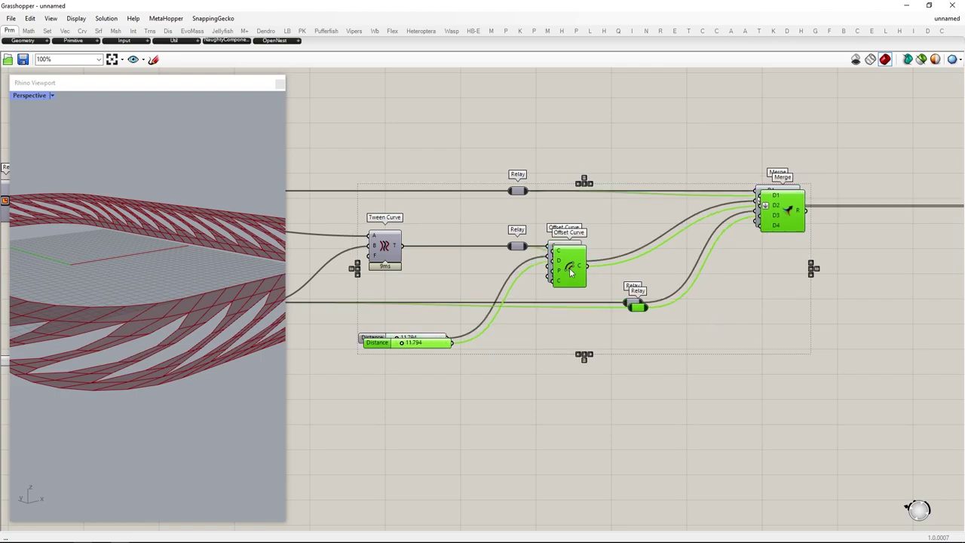
{"action": "left_click_drag", "start_coordinate": [571, 273], "coordinate": [633, 426], "text": "alt"}
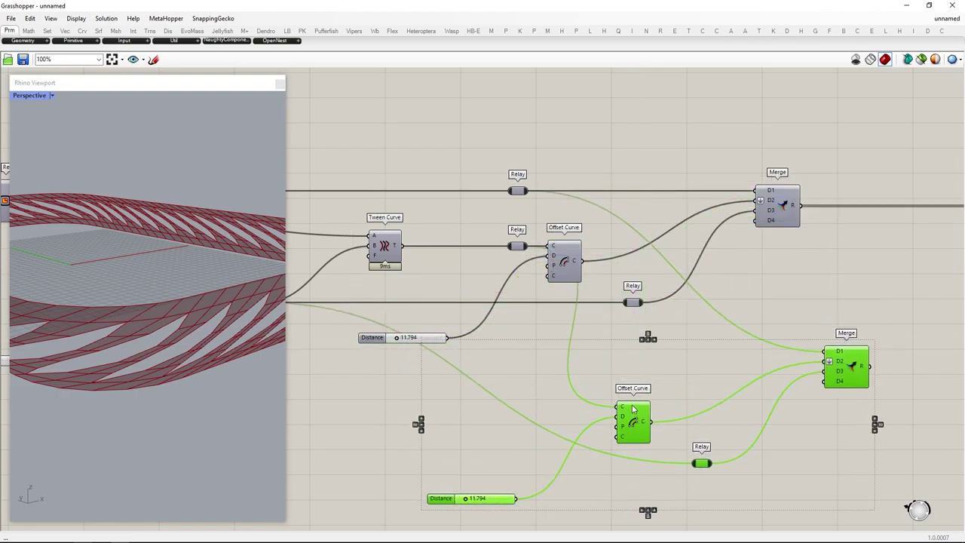
{"action": "scroll", "coordinate": [634, 409], "scroll_direction": "down", "scroll_amount": 1}
{"action": "right_click_drag", "start_coordinate": [633, 409], "coordinate": [510, 397]}
{"action": "left_click_drag", "start_coordinate": [510, 398], "coordinate": [604, 409]}
{"action": "left_click_drag", "start_coordinate": [633, 225], "coordinate": [757, 225]}
{"action": "left_click_drag", "start_coordinate": [786, 374], "coordinate": [761, 373]}
{"action": "left_click", "coordinate": [534, 457]}
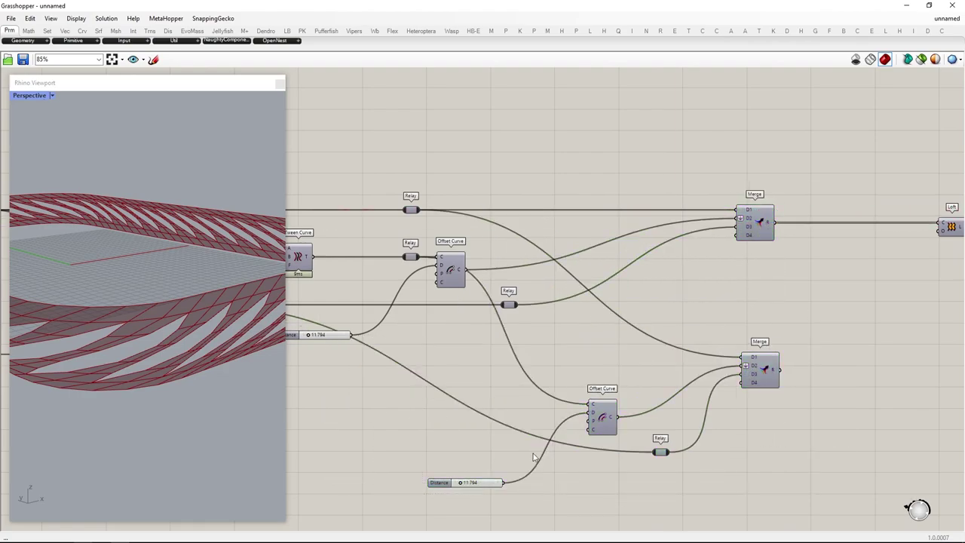
Move the middle Relay close to Tween Curve and align the duplicated Distance slider with the second Offset Curve's D input
{"action": "left_click_drag", "start_coordinate": [410, 257], "coordinate": [339, 256]}
{"action": "left_click", "coordinate": [536, 480]}
{"action": "left_click_drag", "start_coordinate": [440, 483], "coordinate": [483, 413]}
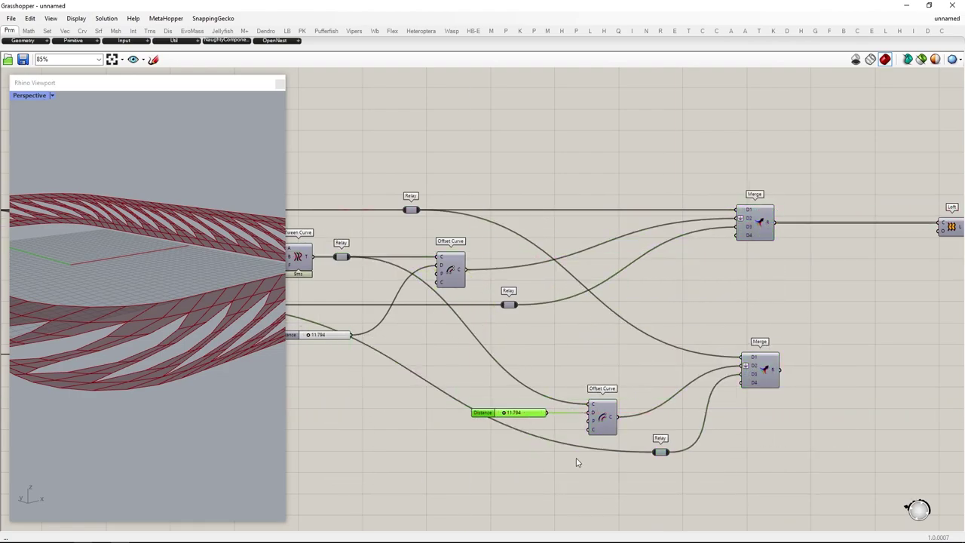
{"action": "left_click", "coordinate": [577, 462]}
Duplicate the Loft component, feed it from the second Merge, and turn on its preview
{"action": "right_click_drag", "start_coordinate": [807, 325], "coordinate": [609, 303]}
{"action": "left_click", "coordinate": [745, 213]}
{"action": "left_click_drag", "start_coordinate": [757, 248], "coordinate": [663, 363], "text": "alt"}
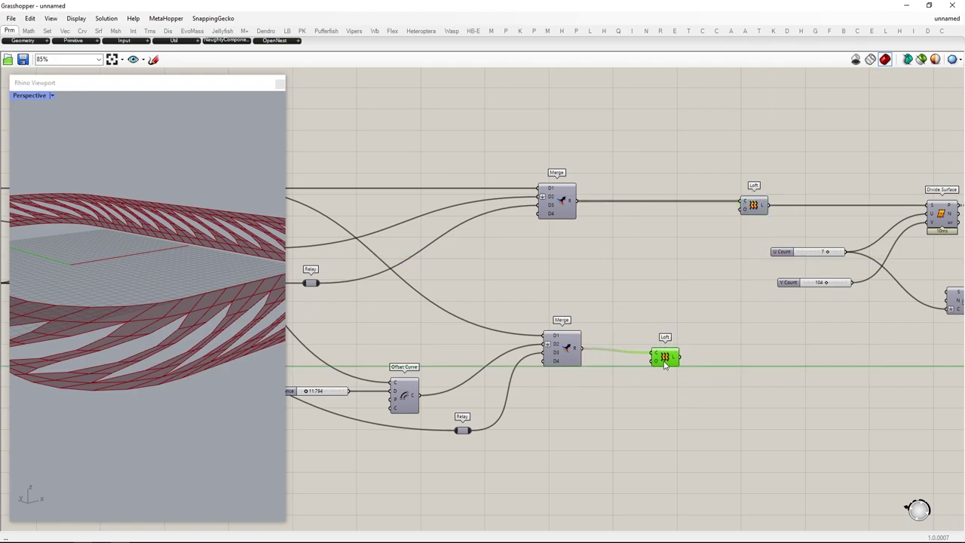
{"action": "scroll", "coordinate": [665, 362], "scroll_direction": "down", "scroll_amount": 1}
{"action": "middle_click", "coordinate": [670, 363]}
{"action": "left_click", "coordinate": [691, 381]}
{"action": "left_click", "coordinate": [709, 420]}
{"action": "left_click", "coordinate": [667, 360]}
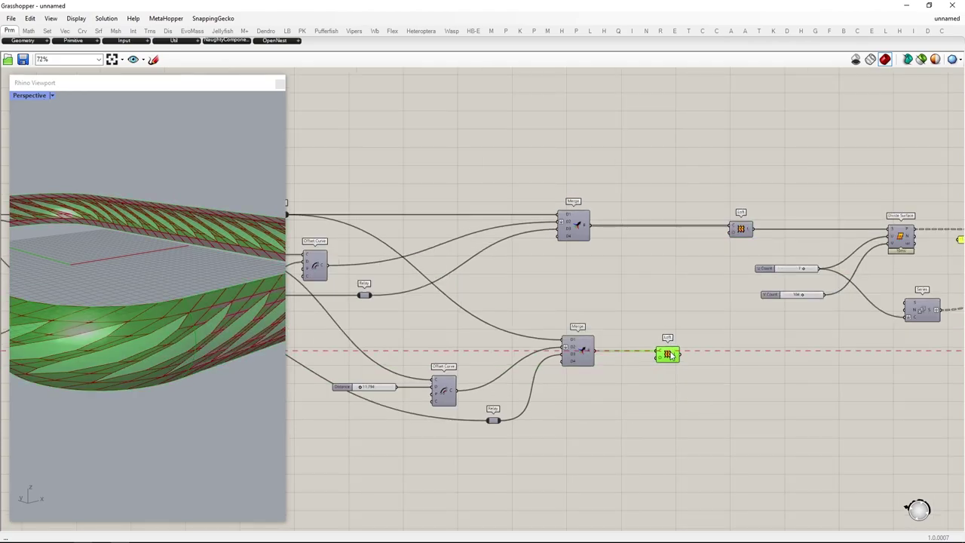
{"action": "left_click", "coordinate": [649, 414]}
Set the second Offset Curve's Distance slider to 0.000
{"action": "scroll", "coordinate": [643, 354], "scroll_direction": "up", "scroll_amount": 1}
{"action": "right_click_drag", "start_coordinate": [138, 330], "coordinate": [173, 358]}
{"action": "scroll", "coordinate": [177, 461], "scroll_direction": "up", "scroll_amount": 3}
{"action": "right_click_drag", "start_coordinate": [176, 462], "coordinate": [144, 401]}
{"action": "scroll", "coordinate": [144, 400], "scroll_direction": "up", "scroll_amount": 2}
{"action": "scroll", "coordinate": [494, 396], "scroll_direction": "up", "scroll_amount": 9}
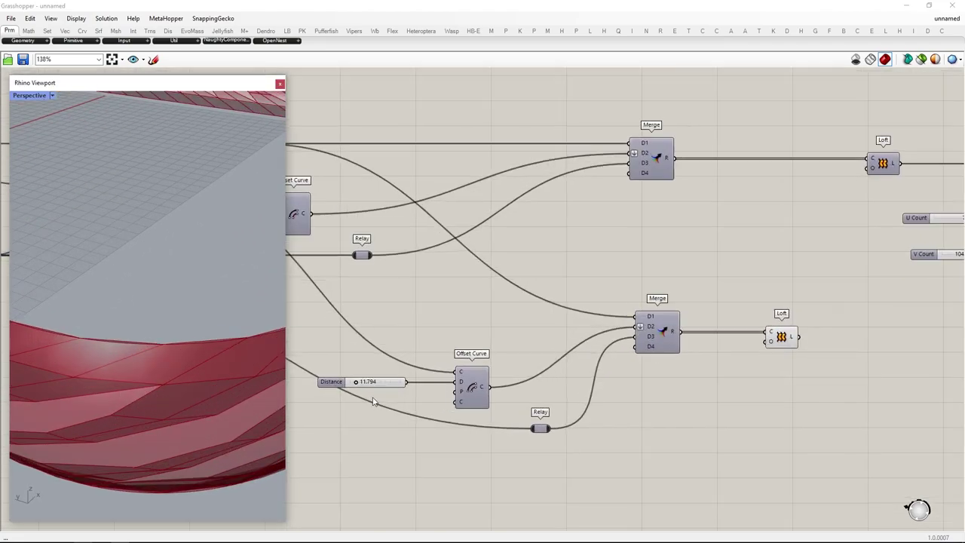
{"action": "left_click_drag", "start_coordinate": [582, 405], "coordinate": [528, 411]}
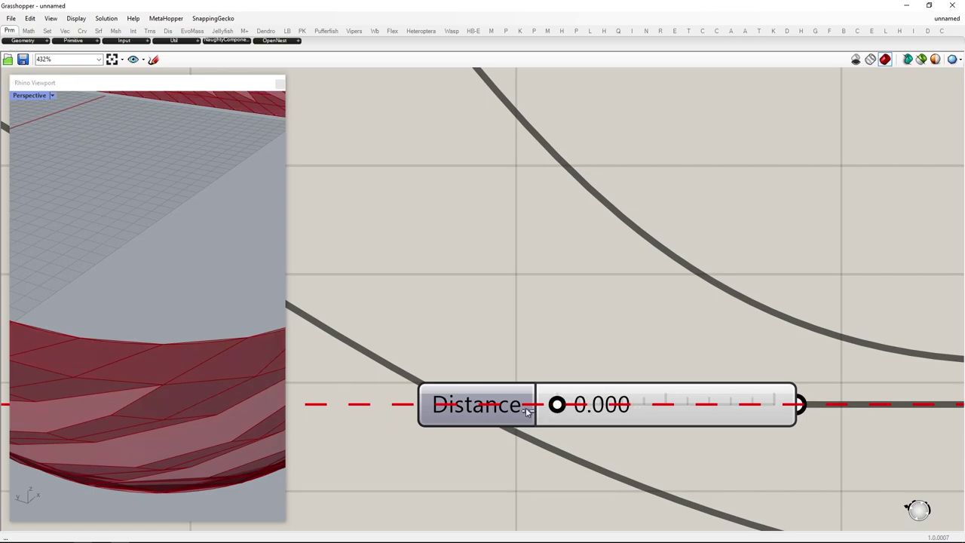
{"action": "scroll", "coordinate": [556, 385], "scroll_direction": "down", "scroll_amount": 12}
{"action": "scroll", "coordinate": [771, 306], "scroll_direction": "up", "scroll_amount": 3}
Select the second Loft to compare both surfaces from the side, and fine-tune its Distance slider
{"action": "left_click_drag", "start_coordinate": [765, 460], "coordinate": [681, 323]}
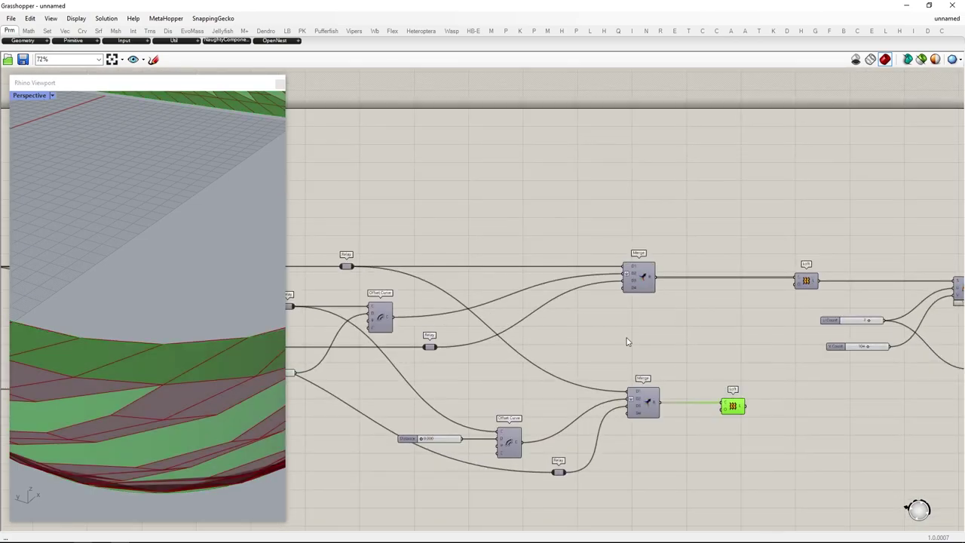
{"action": "scroll", "coordinate": [159, 402], "scroll_direction": "down", "scroll_amount": 6}
{"action": "right_click_drag", "start_coordinate": [155, 414], "coordinate": [75, 369]}
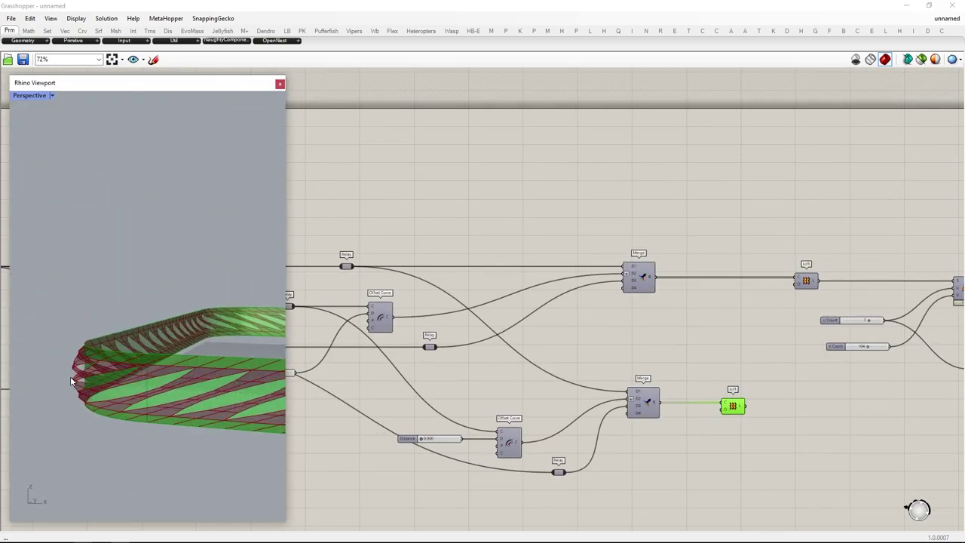
{"action": "scroll", "coordinate": [74, 369], "scroll_direction": "up", "scroll_amount": 6}
{"action": "scroll", "coordinate": [463, 448], "scroll_direction": "up", "scroll_amount": 4}
{"action": "mouse_move", "coordinate": [374, 431]}
{"action": "left_mouse_down"}
{"action": "mouse_move", "coordinate": [387, 430]}
{"action": "mouse_move", "coordinate": [378, 431]}
{"action": "left_mouse_up"}
{"action": "scroll", "coordinate": [545, 385], "scroll_direction": "down", "scroll_amount": 4}
Make room after PolyLine by shifting the downstream components away, and delete the Param Viewer connected to Flip Matrix
{"action": "right_click_drag", "start_coordinate": [857, 306], "coordinate": [636, 322]}
{"action": "scroll", "coordinate": [636, 322], "scroll_direction": "down", "scroll_amount": 2}
{"action": "right_click_drag", "start_coordinate": [732, 348], "coordinate": [495, 349]}
{"action": "scroll", "coordinate": [771, 276], "scroll_direction": "up", "scroll_amount": 2}
{"action": "right_click_drag", "start_coordinate": [823, 269], "coordinate": [620, 270]}
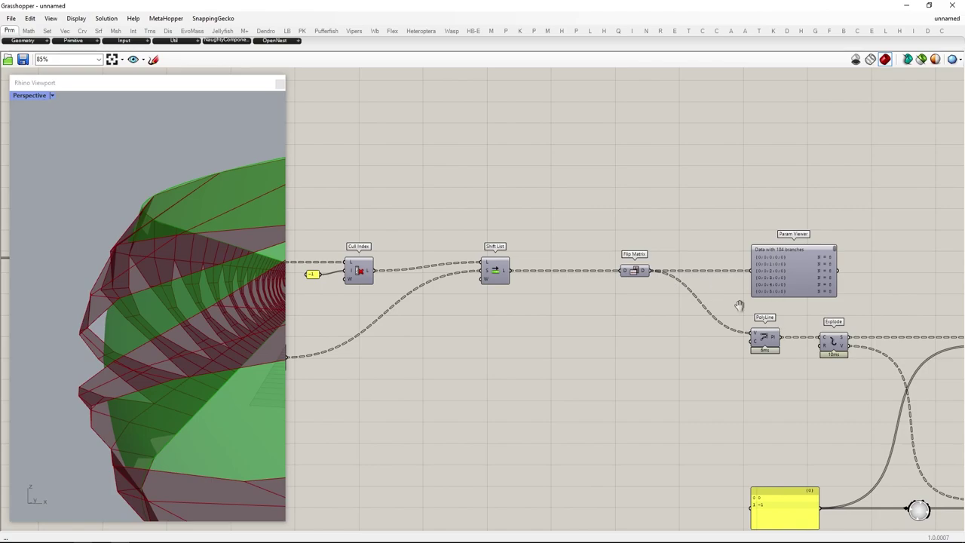
{"action": "right_click_drag", "start_coordinate": [739, 305], "coordinate": [537, 268]}
{"action": "left_click_drag", "start_coordinate": [558, 302], "coordinate": [723, 339], "text": "alt"}
{"action": "left_click_drag", "start_coordinate": [537, 454], "coordinate": [844, 450]}
{"action": "left_click_drag", "start_coordinate": [725, 233], "coordinate": [535, 175]}
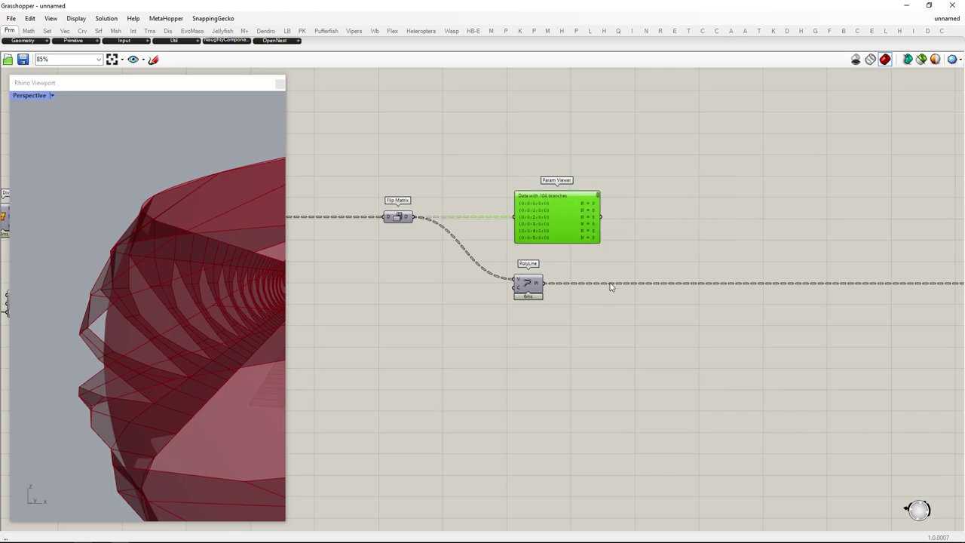
{"action": "key", "text": "Delete"}
Add a Dispatch component, connect PolyLine's output to its L input, and flatten the PolyLine output
{"action": "double_click", "coordinate": [644, 362]}
{"action": "type", "text": "dispatch"}
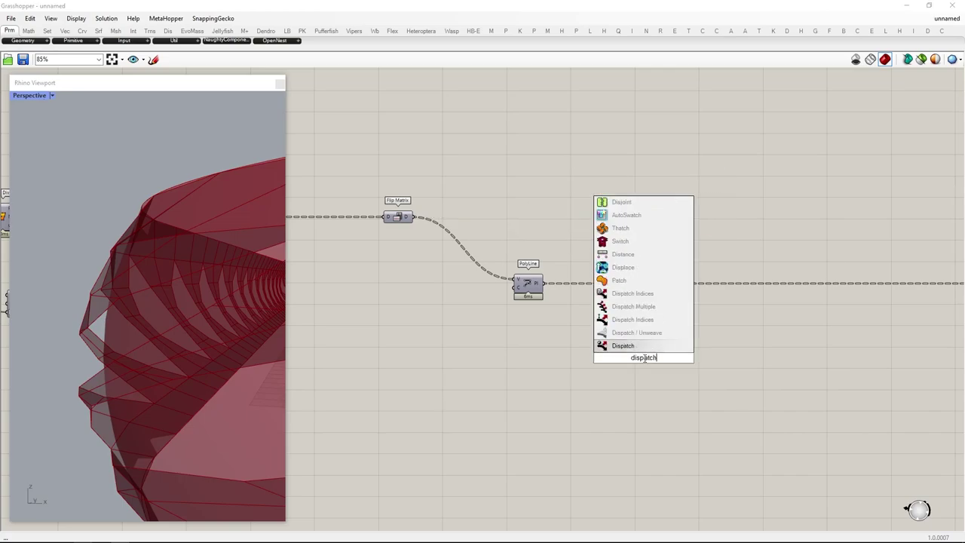
{"action": "key", "text": "Return"}
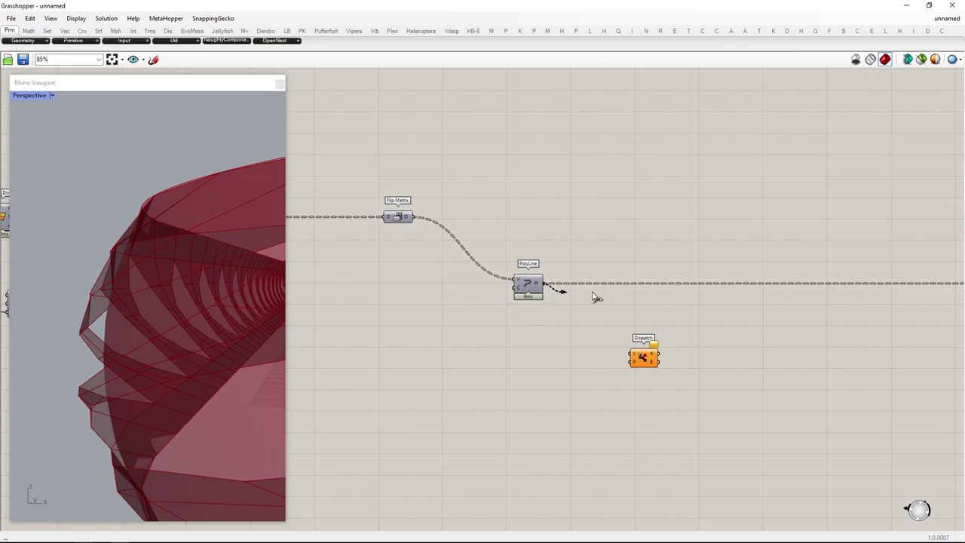
{"action": "left_click_drag", "start_coordinate": [641, 357], "coordinate": [635, 383]}
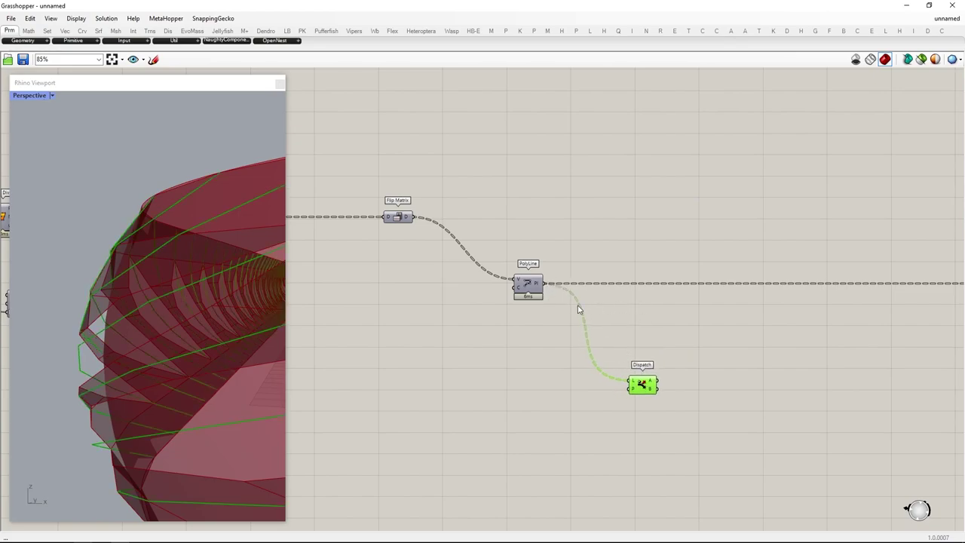
{"action": "right_click", "coordinate": [545, 289]}
{"action": "left_click", "coordinate": [571, 339]}
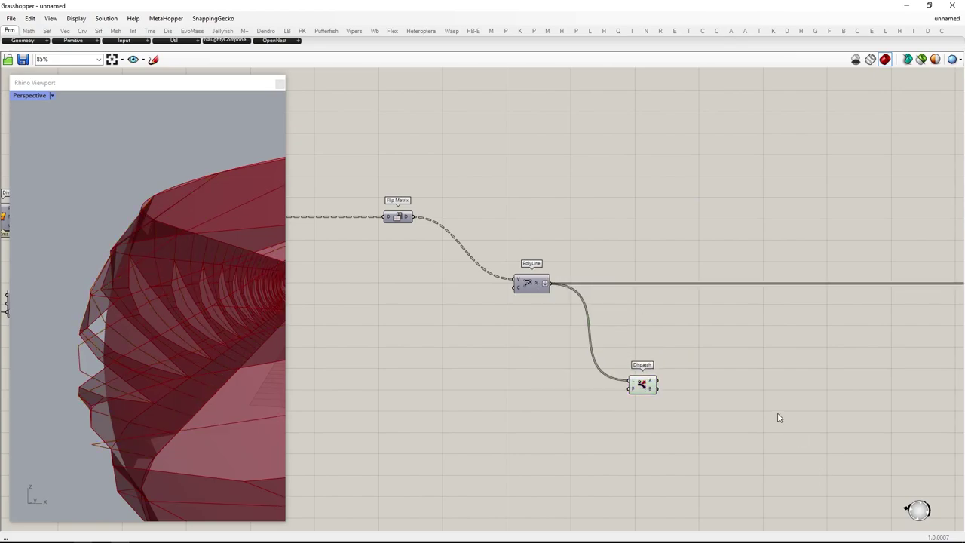
Add a Curve parameter connected to Dispatch's B output and inspect the dispatched curves on the model
{"action": "double_click", "coordinate": [777, 413]}
{"action": "type", "text": "curve"}
{"action": "key", "text": "Return"}
{"action": "left_click_drag", "start_coordinate": [775, 416], "coordinate": [759, 401]}
{"action": "scroll", "coordinate": [60, 354], "scroll_direction": "down", "scroll_amount": 8}
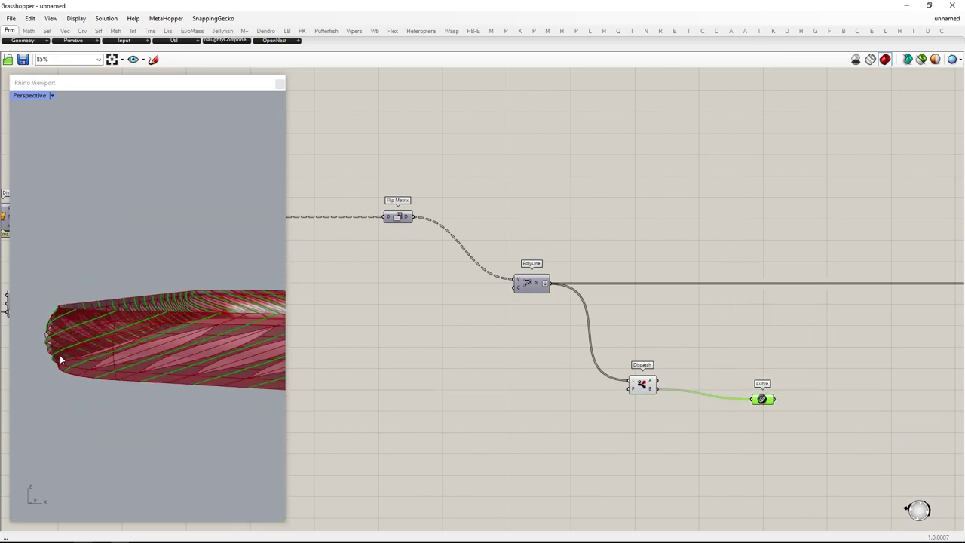
{"action": "right_click_drag", "start_coordinate": [60, 354], "coordinate": [147, 370]}
{"action": "right_click_drag", "start_coordinate": [219, 371], "coordinate": [129, 343], "text": "shift"}
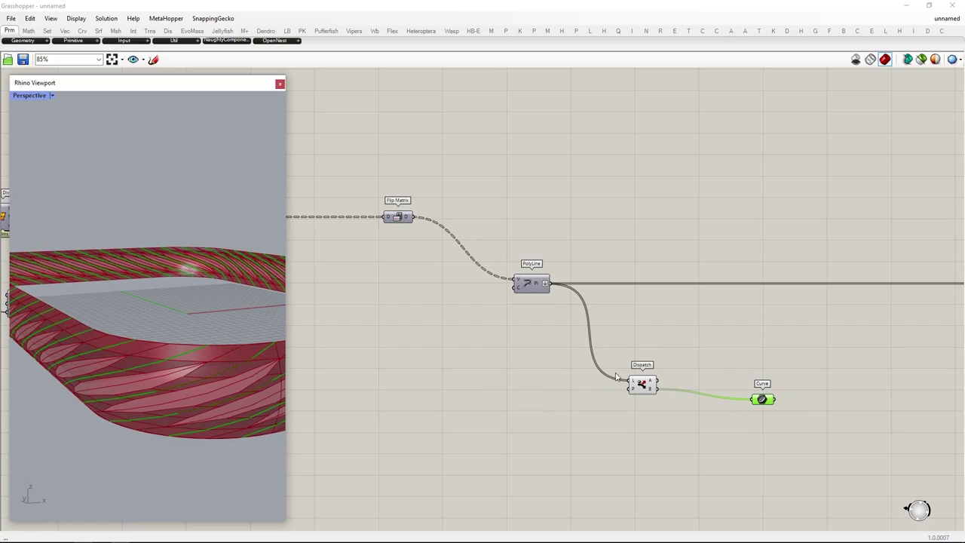
Reposition the Curve parameter closer to Dispatch, aligned with its B output
{"action": "left_click_drag", "start_coordinate": [762, 399], "coordinate": [729, 387]}
{"action": "right_click_drag", "start_coordinate": [780, 396], "coordinate": [640, 366]}
{"action": "scroll", "coordinate": [639, 369], "scroll_direction": "up", "scroll_amount": 4}
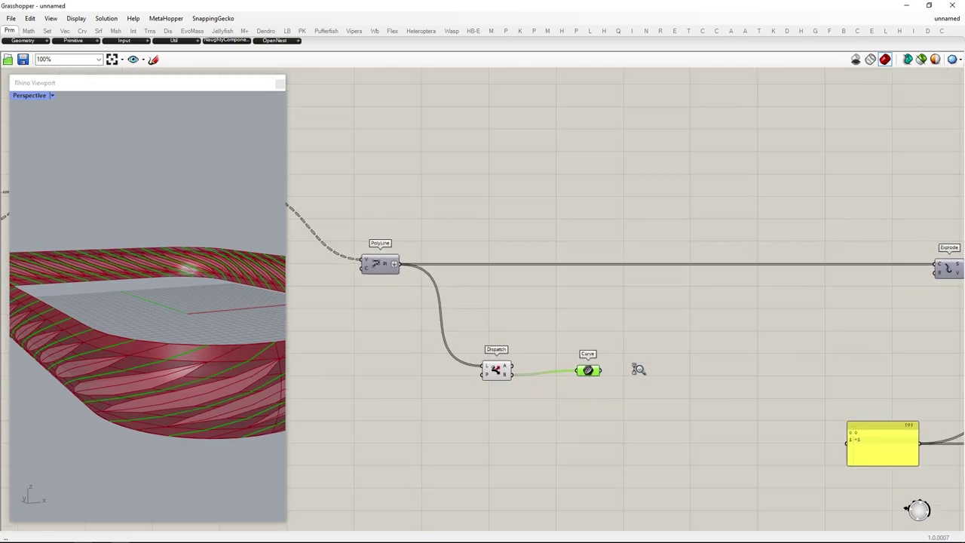
{"action": "left_click", "coordinate": [651, 399]}
{"action": "left_click_drag", "start_coordinate": [585, 370], "coordinate": [572, 374]}
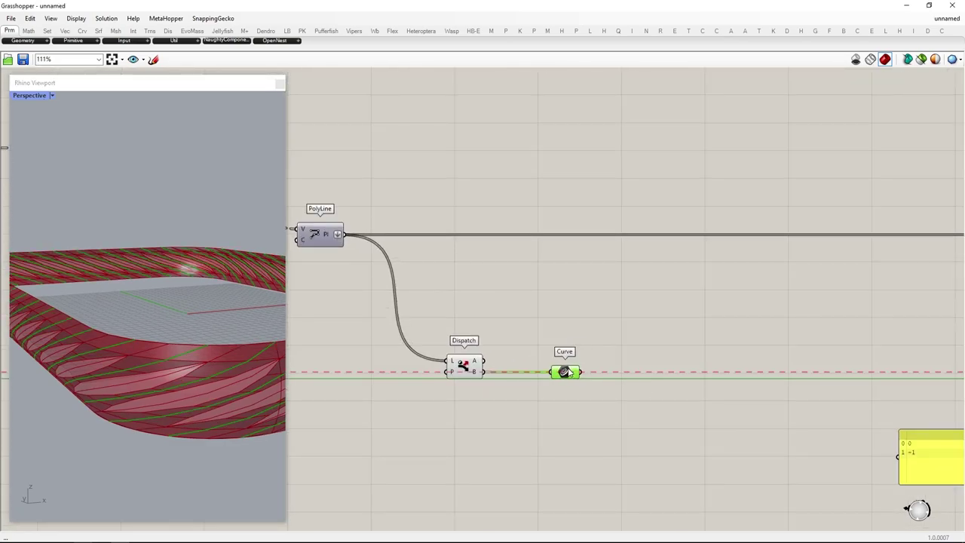
Add a Control Points component and connect the Curve parameter to its C input
{"action": "double_click", "coordinate": [635, 387]}
{"action": "type", "text": "cont"}
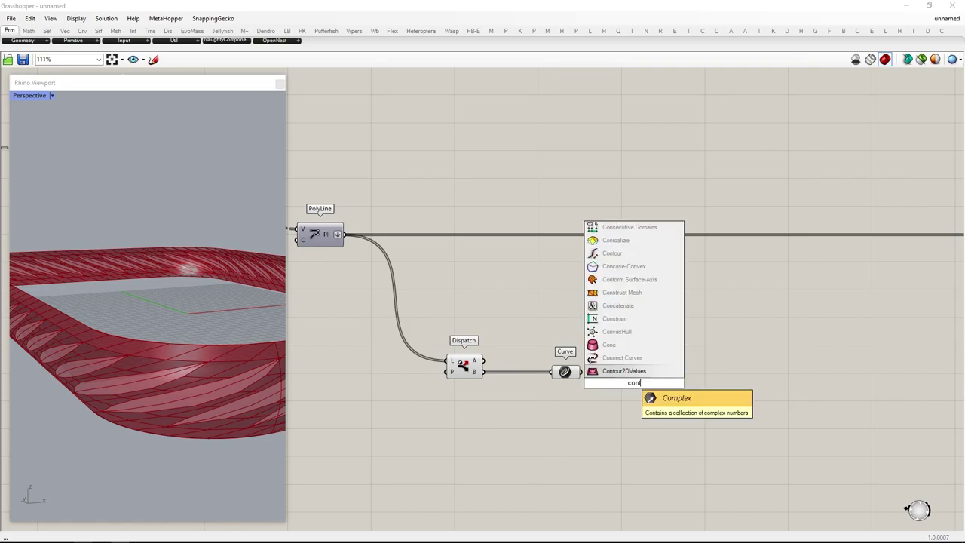
{"action": "type", "text": "rol point"}
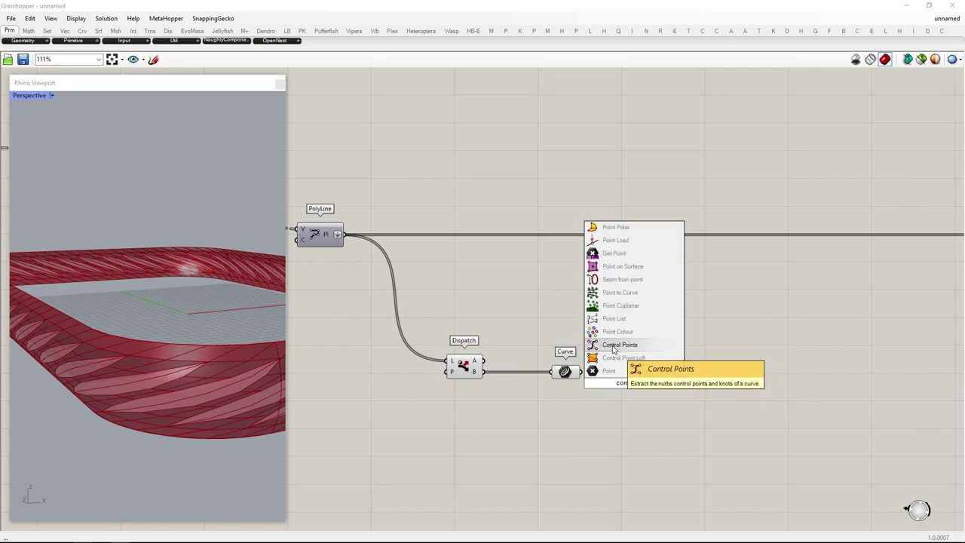
{"action": "left_click", "coordinate": [616, 346]}
{"action": "left_click_drag", "start_coordinate": [581, 372], "coordinate": [629, 374]}
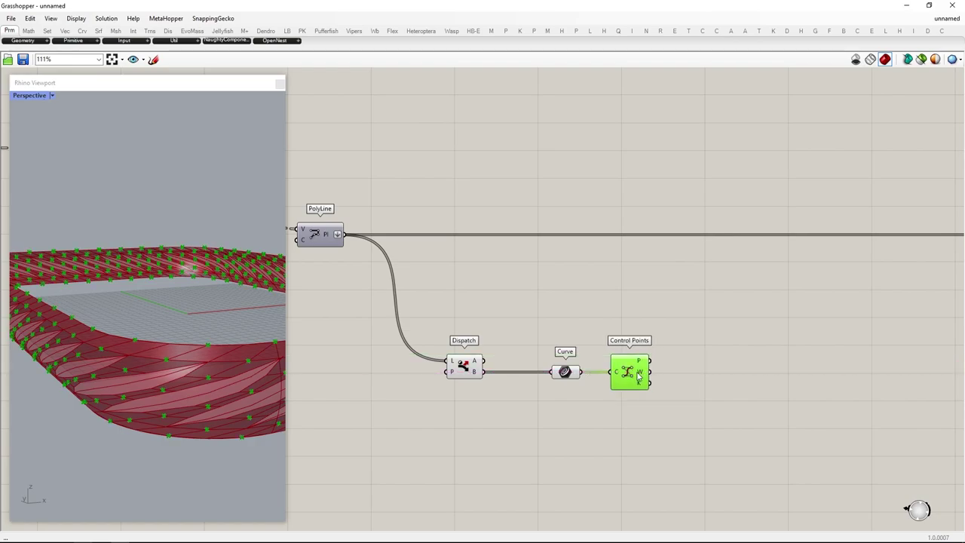
Add a Pull Point component beside Control Points
{"action": "double_click", "coordinate": [733, 370]}
{"action": "type", "text": "pull point"}
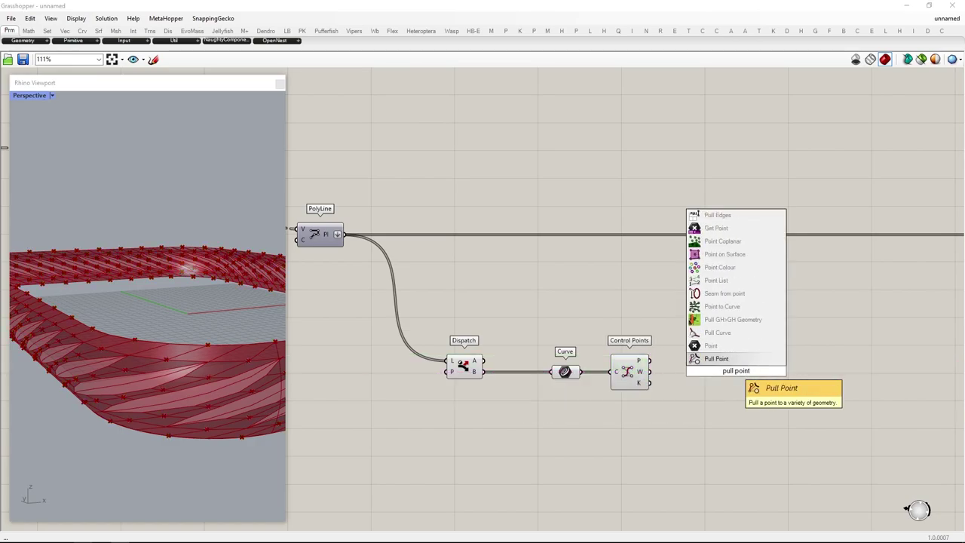
{"action": "key", "text": "Return"}
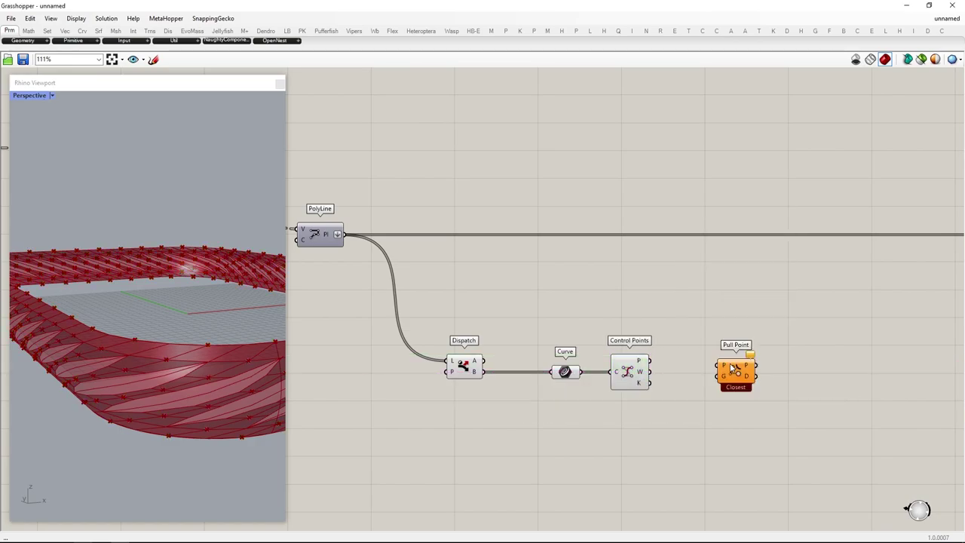
Connect Control Points' P output and the second Loft's output to Pull Point's P and G inputs
{"action": "left_click_drag", "start_coordinate": [736, 375], "coordinate": [741, 407]}
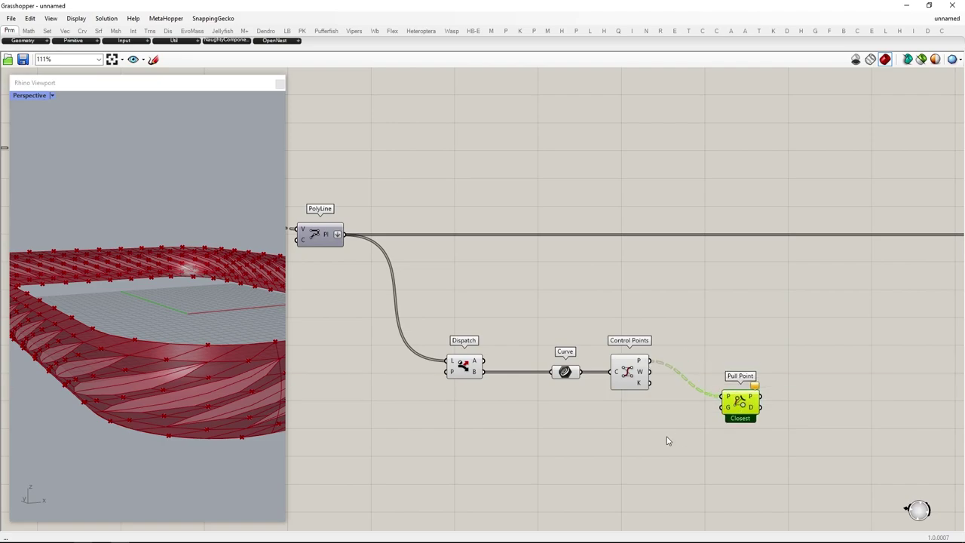
{"action": "left_click", "coordinate": [668, 440]}
{"action": "scroll", "coordinate": [722, 381], "scroll_direction": "down", "scroll_amount": 2}
{"action": "right_click_drag", "start_coordinate": [437, 345], "coordinate": [689, 340]}
{"action": "right_click_drag", "start_coordinate": [401, 346], "coordinate": [756, 325]}
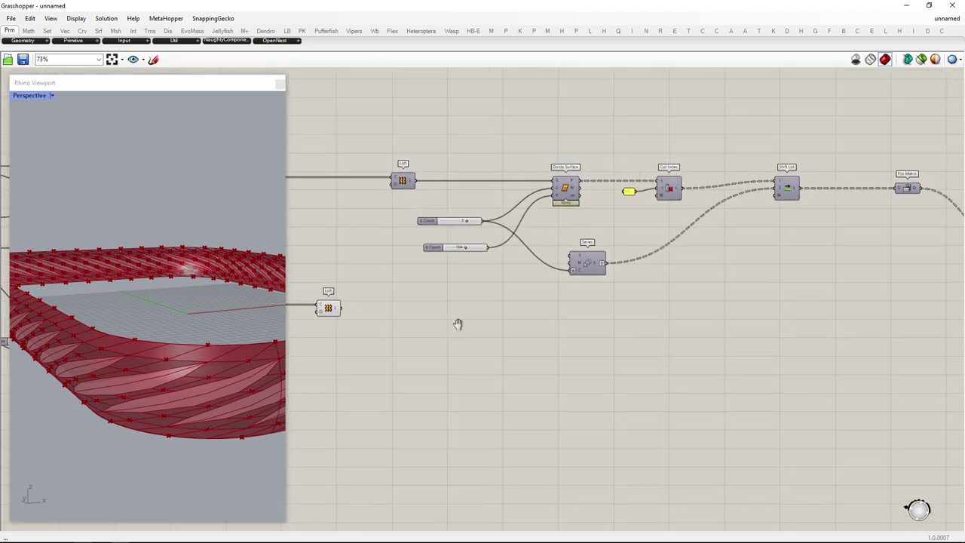
{"action": "scroll", "coordinate": [387, 336], "scroll_direction": "down", "scroll_amount": 3}
{"action": "left_click_drag", "start_coordinate": [361, 318], "coordinate": [902, 353]}
Move the second Loft and its neighbouring components down to separate them from the upper loft branch
{"action": "right_click_drag", "start_coordinate": [362, 405], "coordinate": [554, 396]}
{"action": "left_click_drag", "start_coordinate": [590, 402], "coordinate": [344, 302]}
{"action": "left_click_drag", "start_coordinate": [493, 307], "coordinate": [501, 340]}
{"action": "left_click", "coordinate": [621, 399]}
{"action": "right_click_drag", "start_coordinate": [797, 360], "coordinate": [387, 363]}
{"action": "scroll", "coordinate": [690, 348], "scroll_direction": "up", "scroll_amount": 5}
{"action": "left_click", "coordinate": [698, 315]}
{"action": "right_click_drag", "start_coordinate": [750, 306], "coordinate": [633, 319]}
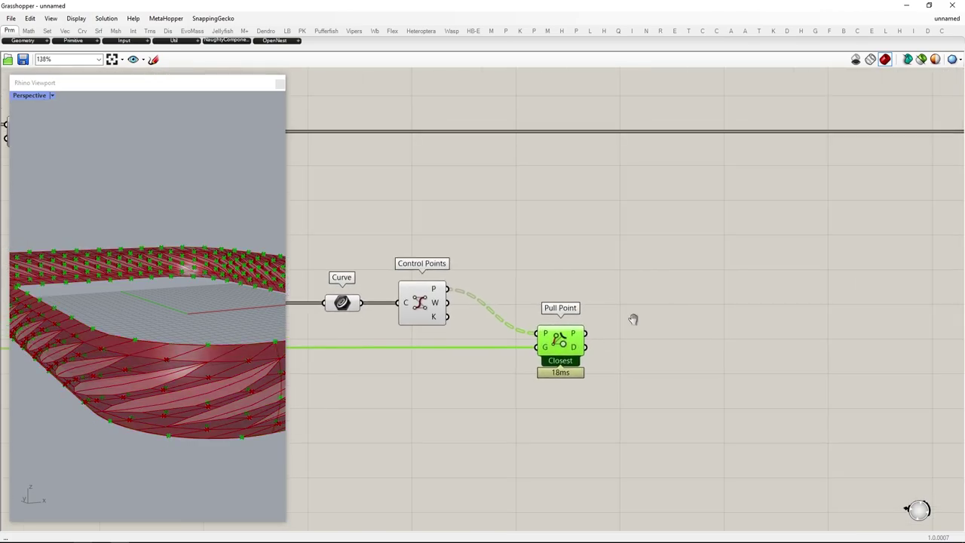
Add a PolyLine component and connect Pull Point's P output to its V input, keeping the two aligned
{"action": "left_click", "coordinate": [675, 348]}
{"action": "type", "text": "polyline"}
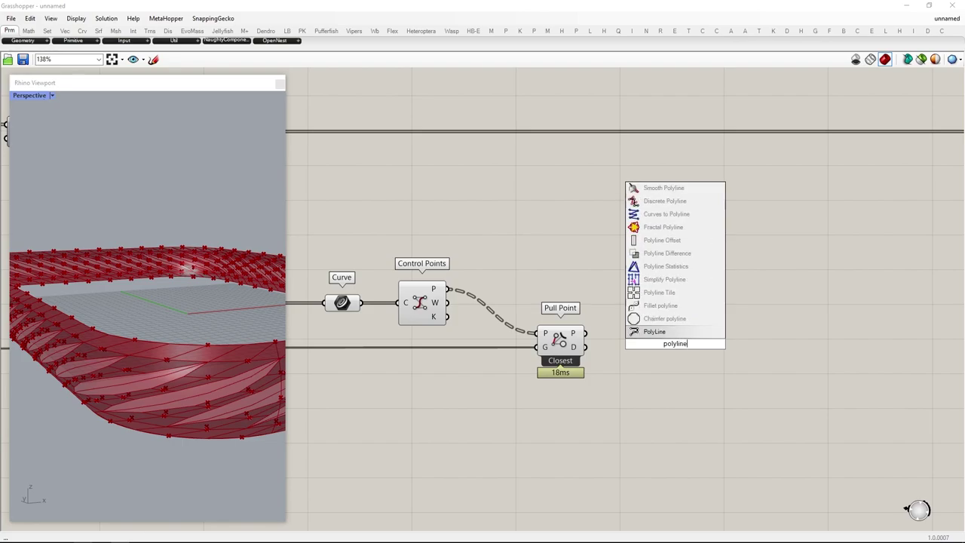
{"action": "key", "text": "Return"}
{"action": "left_click_drag", "start_coordinate": [586, 333], "coordinate": [634, 260]}
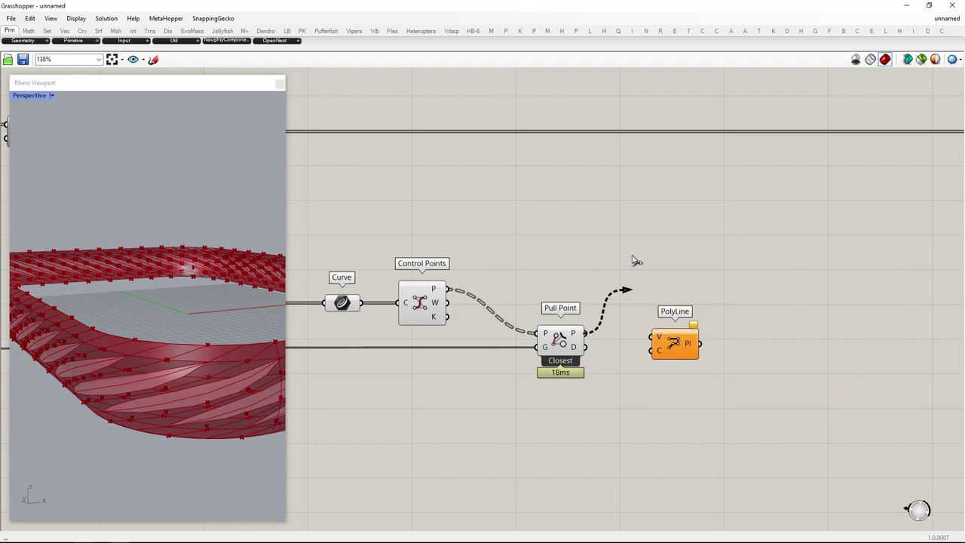
{"action": "left_click_drag", "start_coordinate": [670, 347], "coordinate": [679, 343]}
{"action": "right_click_drag", "start_coordinate": [755, 300], "coordinate": [678, 309]}
{"action": "scroll", "coordinate": [681, 349], "scroll_direction": "down", "scroll_amount": 2}
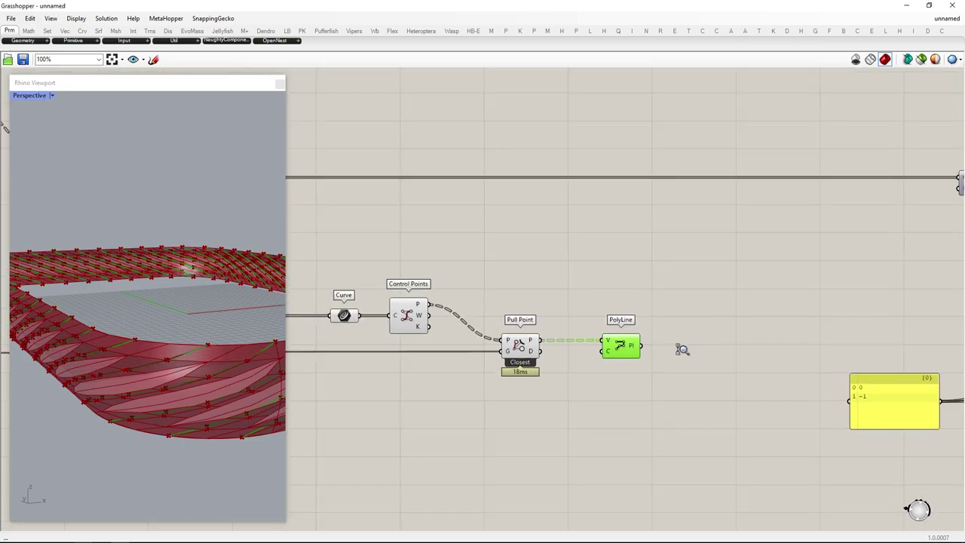
Add a Weave component, connect Dispatch's A output to its 0 input, and align Weave with Dispatch
{"action": "double_click", "coordinate": [699, 310]}
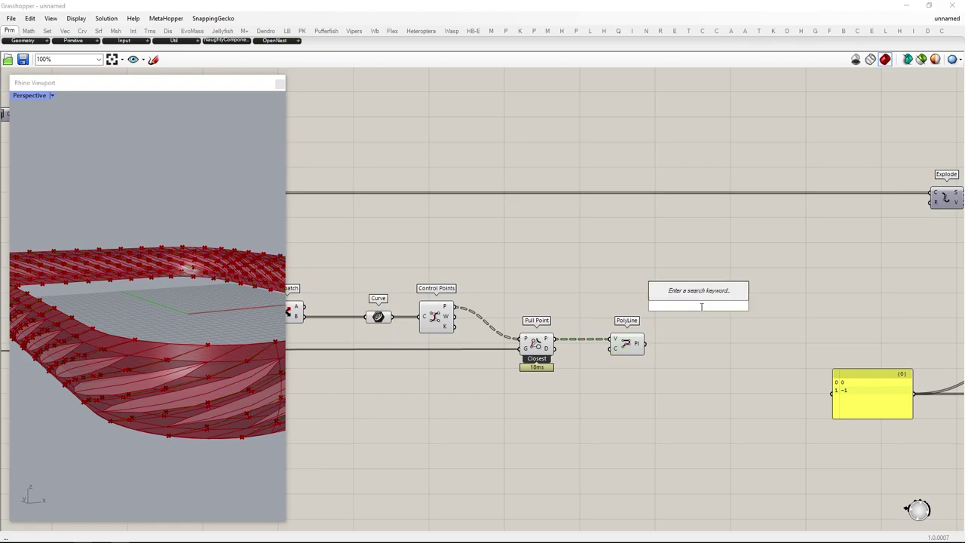
{"action": "type", "text": "weave"}
{"action": "left_click", "coordinate": [678, 241]}
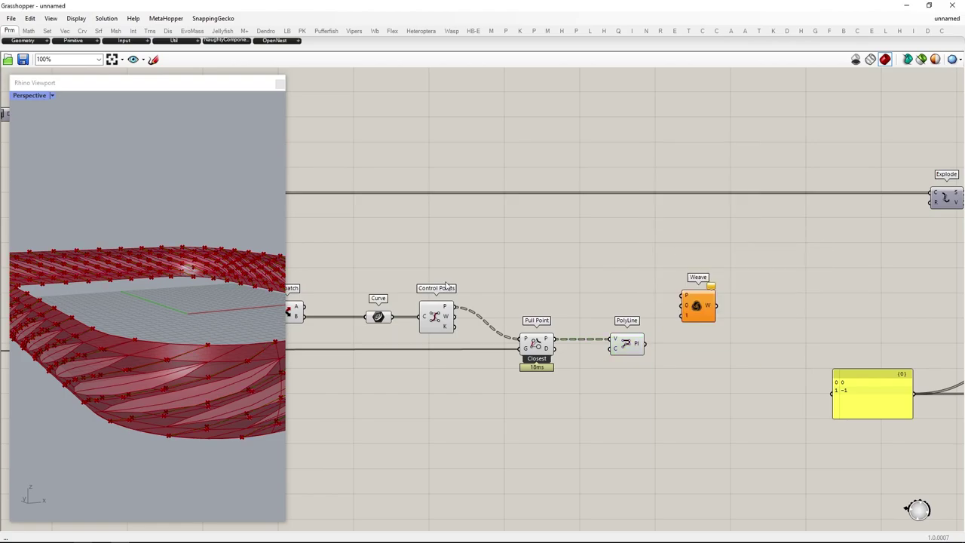
{"action": "right_click_drag", "start_coordinate": [447, 285], "coordinate": [600, 281]}
{"action": "left_click_drag", "start_coordinate": [439, 319], "coordinate": [437, 274]}
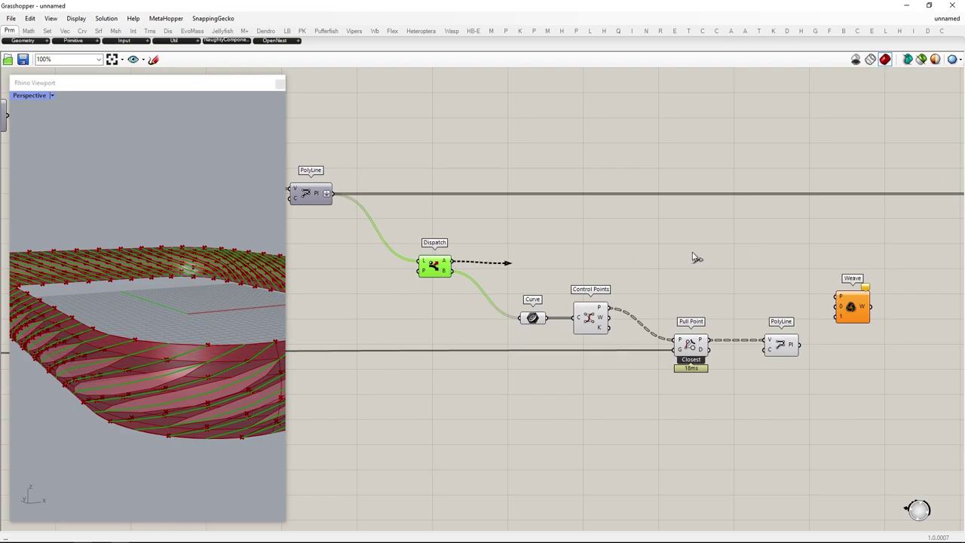
{"action": "left_click_drag", "start_coordinate": [849, 307], "coordinate": [894, 262]}
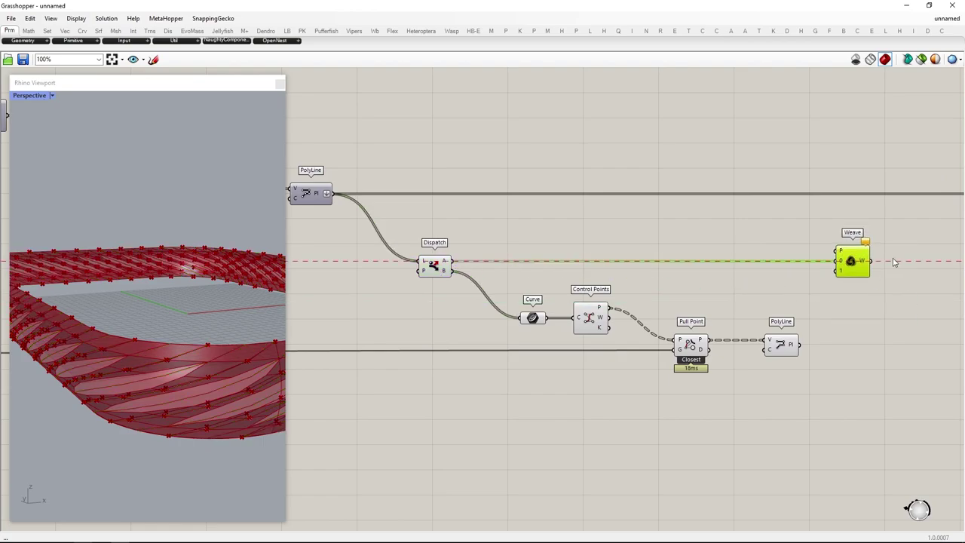
Connect the pulled PolyLine's output to Weave's 1 input and flatten that input
{"action": "left_click", "coordinate": [803, 357]}
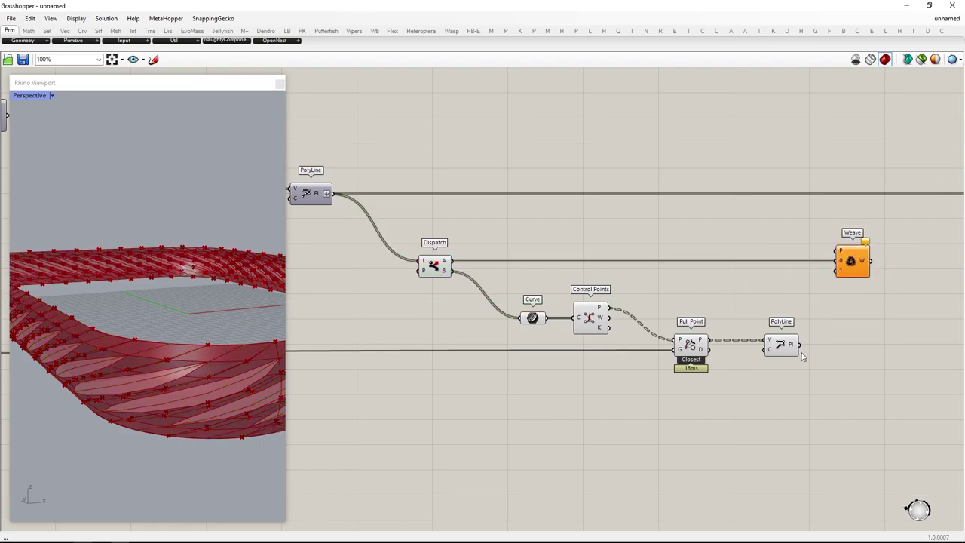
{"action": "left_click", "coordinate": [847, 262]}
{"action": "right_click_drag", "start_coordinate": [867, 280], "coordinate": [705, 269]}
{"action": "scroll", "coordinate": [705, 270], "scroll_direction": "up", "scroll_amount": 2}
{"action": "right_click", "coordinate": [641, 305]}
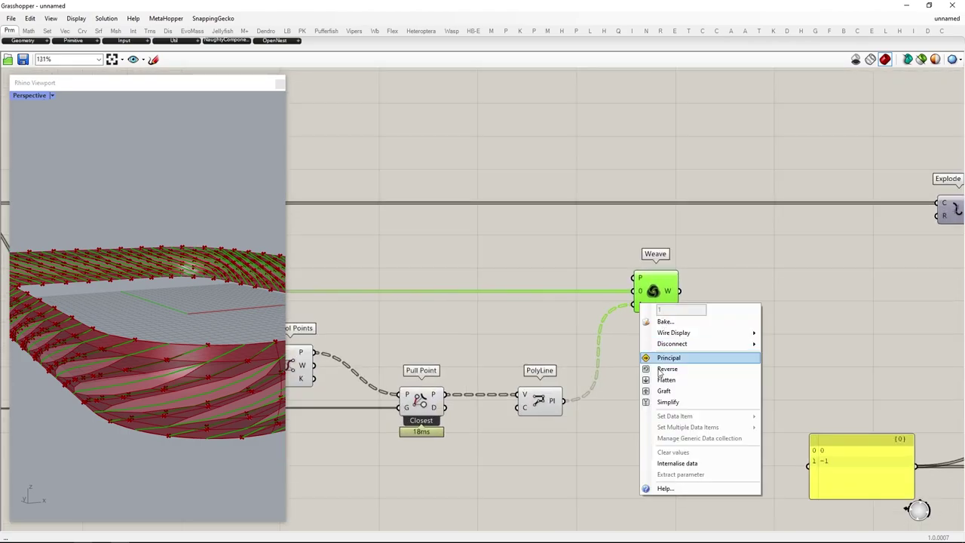
{"action": "left_click", "coordinate": [665, 379]}
Connect Weave's W output to Explode's C input, replacing the original PolyLine source
{"action": "scroll", "coordinate": [570, 330], "scroll_direction": "down", "scroll_amount": 2}
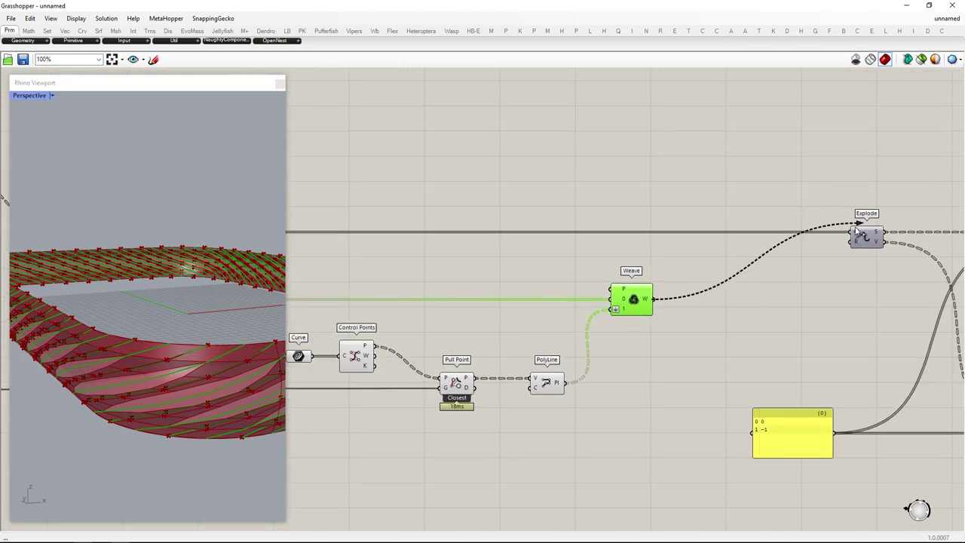
{"action": "left_click_drag", "start_coordinate": [857, 232], "coordinate": [855, 232]}
{"action": "left_click", "coordinate": [689, 369]}
Turn off the preview of the components from Dispatch to Weave and inspect the strips at the model's corner
{"action": "scroll", "coordinate": [687, 370], "scroll_direction": "down", "scroll_amount": 2}
{"action": "left_click_drag", "start_coordinate": [707, 474], "coordinate": [16, 120]}
{"action": "middle_click", "coordinate": [649, 286]}
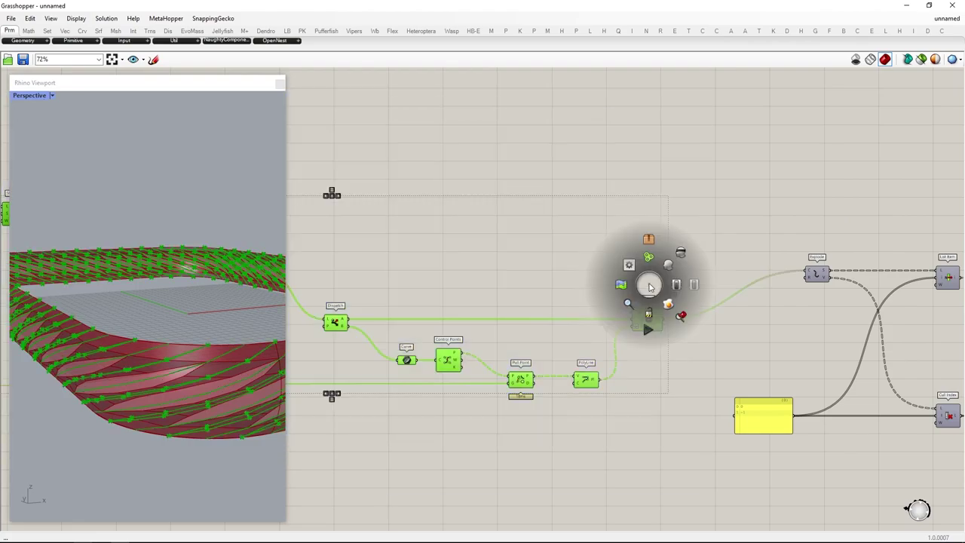
{"action": "left_click", "coordinate": [682, 259]}
{"action": "scroll", "coordinate": [133, 381], "scroll_direction": "down", "scroll_amount": 3}
{"action": "right_click_drag", "start_coordinate": [133, 381], "coordinate": [67, 359]}
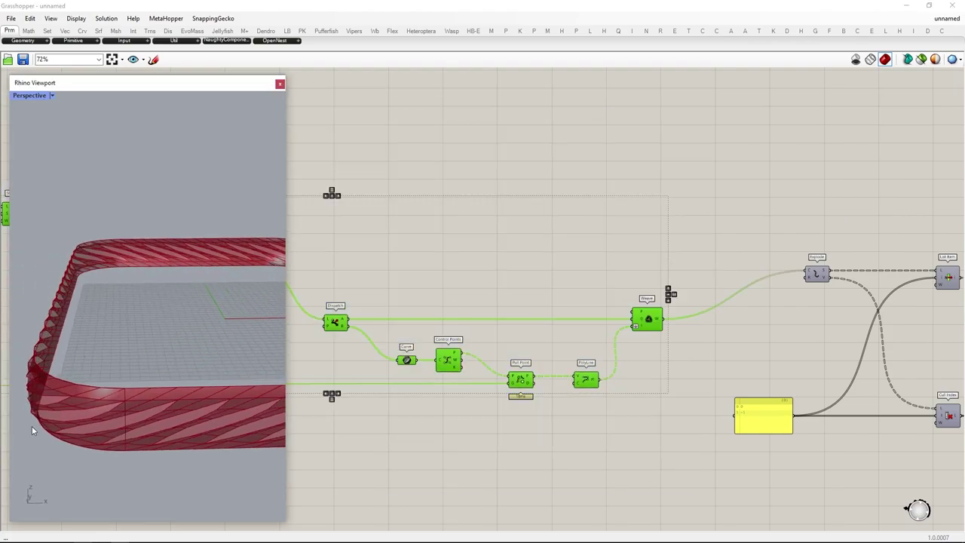
{"action": "scroll", "coordinate": [35, 394], "scroll_direction": "up", "scroll_amount": 5}
{"action": "right_click_drag", "start_coordinate": [35, 393], "coordinate": [60, 373]}
Turn off the preview of all components upstream of the final Mesh Loft components
{"action": "scroll", "coordinate": [551, 349], "scroll_direction": "down", "scroll_amount": 8}
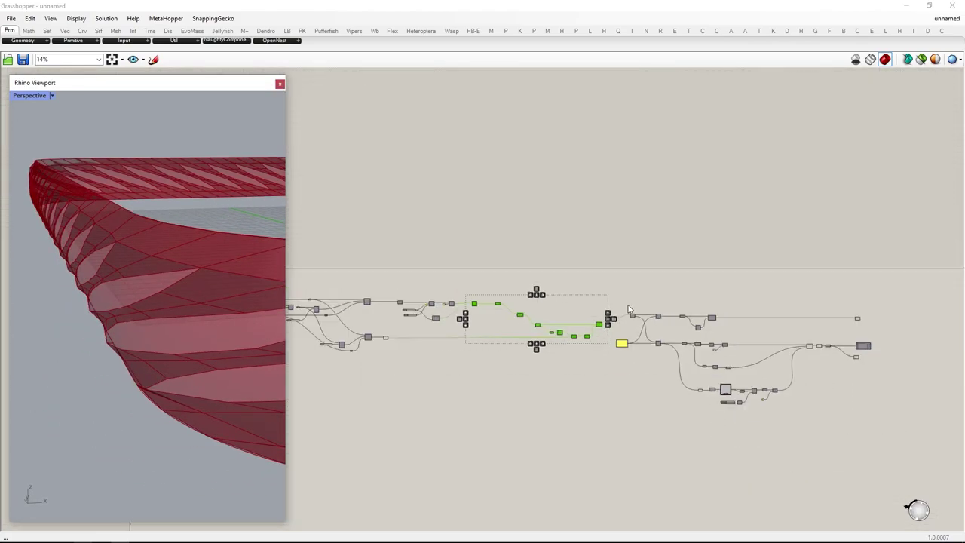
{"action": "left_click_drag", "start_coordinate": [856, 426], "coordinate": [26, 143]}
{"action": "middle_click", "coordinate": [555, 340]}
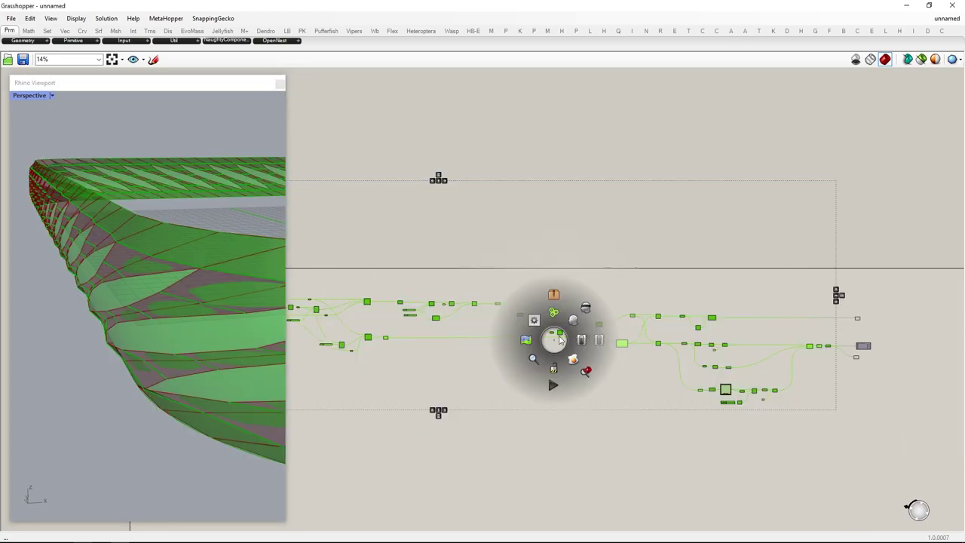
{"action": "left_click", "coordinate": [584, 307]}
{"action": "right_click_drag", "start_coordinate": [22, 337], "coordinate": [78, 371]}
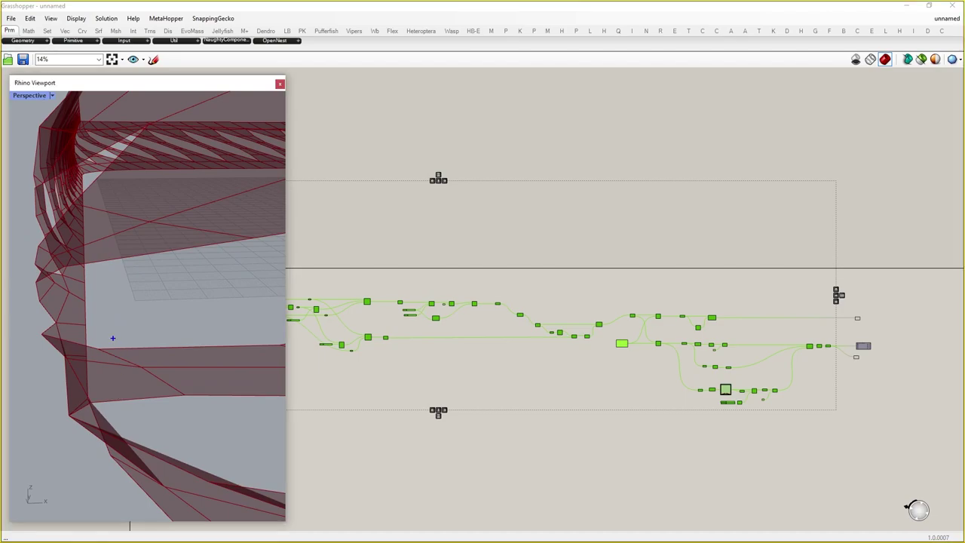
Try a distance of 10.458 for the Offset Curve feeding Merge's D2 input
{"action": "left_click", "coordinate": [491, 344]}
{"action": "scroll", "coordinate": [508, 371], "scroll_direction": "up", "scroll_amount": 6}
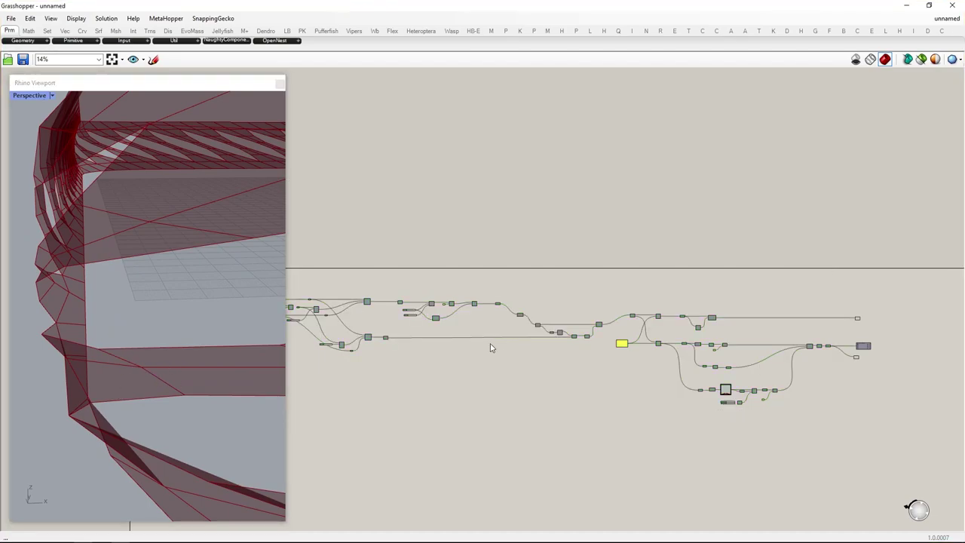
{"action": "scroll", "coordinate": [543, 218], "scroll_direction": "up", "scroll_amount": 3}
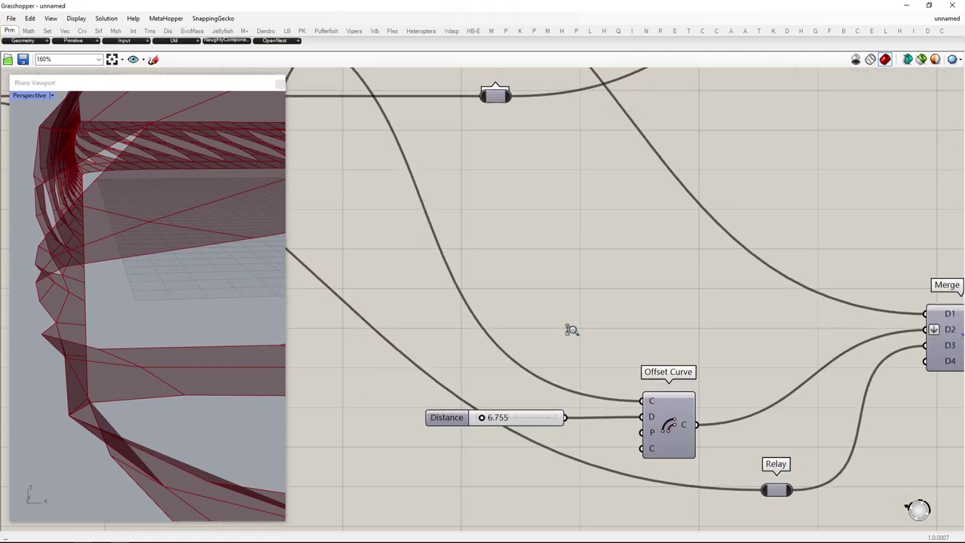
{"action": "left_click_drag", "start_coordinate": [479, 420], "coordinate": [482, 424]}
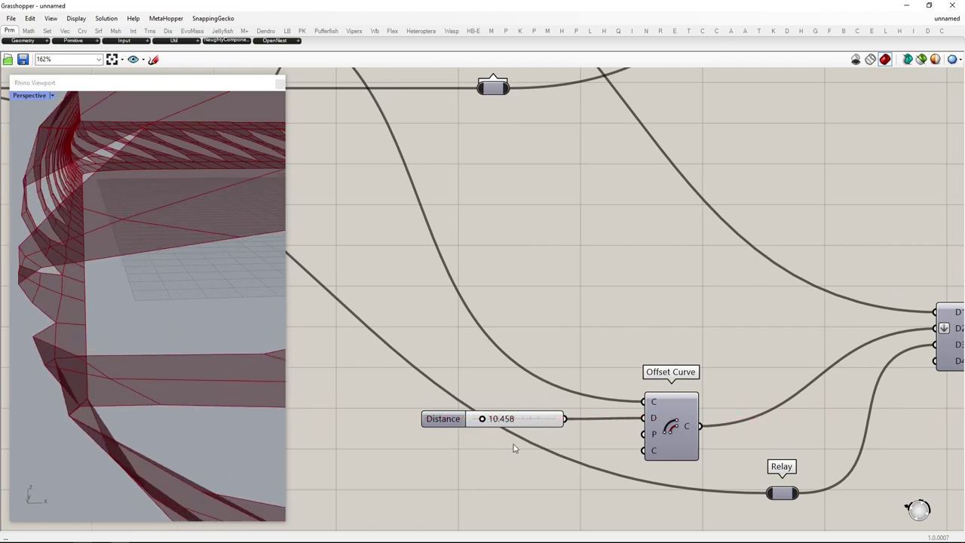
Set the distance of the upper Offset Curve beside Tween Curve to 0.000
{"action": "scroll", "coordinate": [513, 444], "scroll_direction": "down", "scroll_amount": 4}
{"action": "right_click_drag", "start_coordinate": [540, 110], "coordinate": [644, 267]}
{"action": "scroll", "coordinate": [450, 292], "scroll_direction": "up", "scroll_amount": 3}
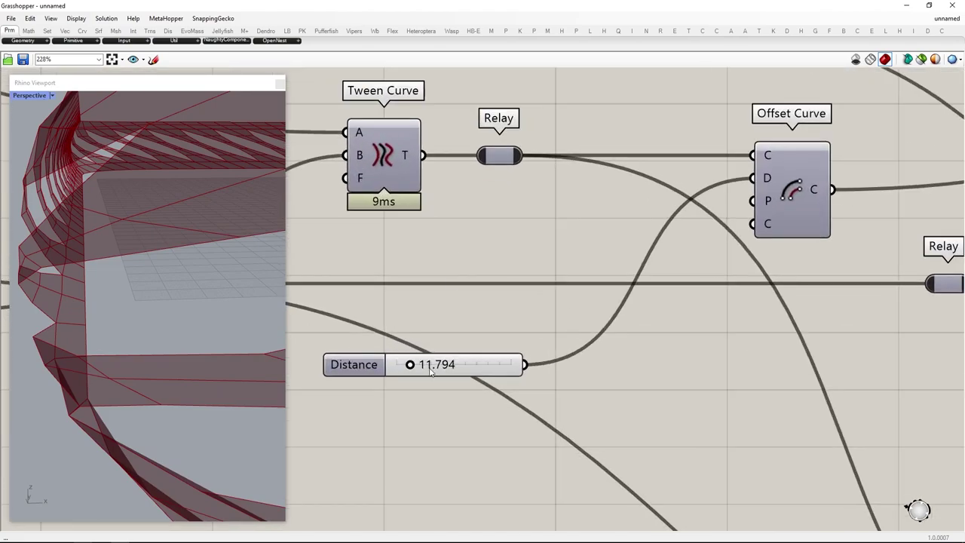
{"action": "left_click_drag", "start_coordinate": [407, 366], "coordinate": [49, 386]}
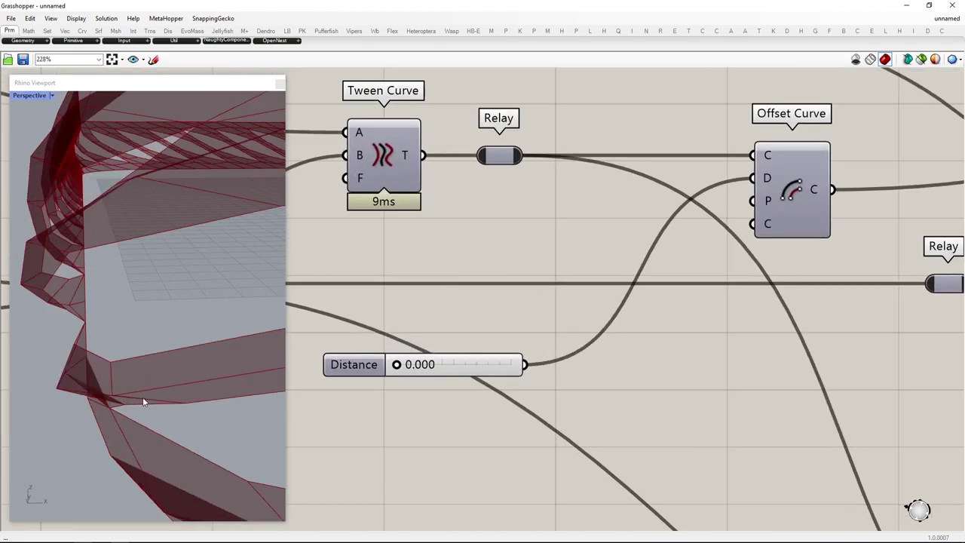
Set the distance of the Offset Curve feeding Merge's D2 input to 7.352 and check the facade's shape
{"action": "scroll", "coordinate": [144, 401], "scroll_direction": "down", "scroll_amount": 4}
{"action": "right_click_drag", "start_coordinate": [113, 351], "coordinate": [127, 385]}
{"action": "scroll", "coordinate": [123, 355], "scroll_direction": "down", "scroll_amount": 3}
{"action": "scroll", "coordinate": [127, 385], "scroll_direction": "up", "scroll_amount": 2}
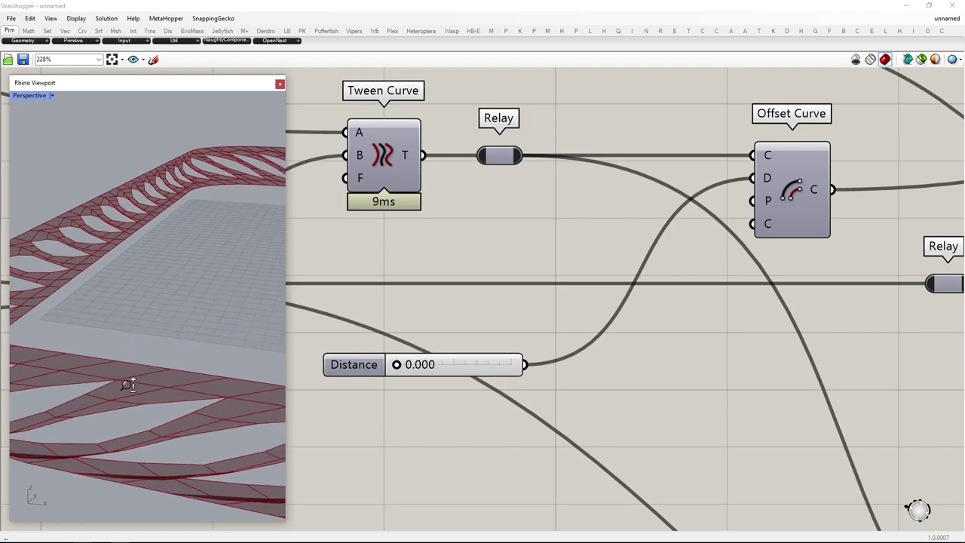
{"action": "scroll", "coordinate": [126, 385], "scroll_direction": "up", "scroll_amount": 1}
{"action": "right_click_drag", "start_coordinate": [63, 388], "coordinate": [155, 365]}
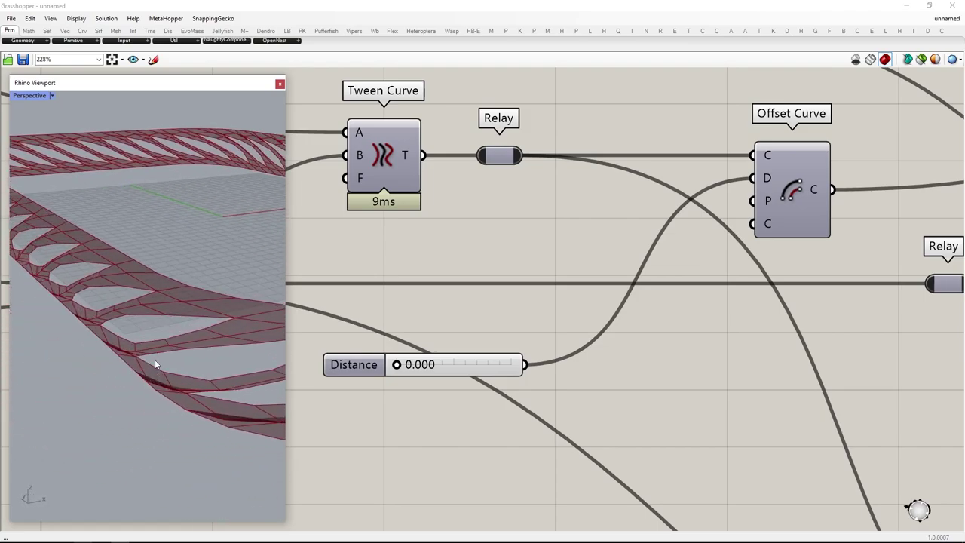
{"action": "scroll", "coordinate": [638, 393], "scroll_direction": "down", "scroll_amount": 4}
{"action": "scroll", "coordinate": [596, 317], "scroll_direction": "up", "scroll_amount": 6}
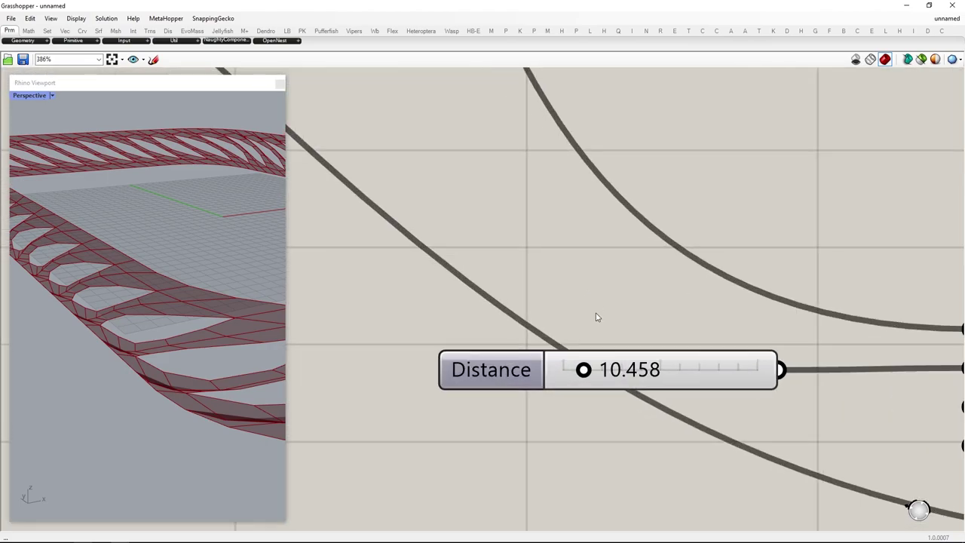
{"action": "left_click_drag", "start_coordinate": [583, 370], "coordinate": [577, 370]}
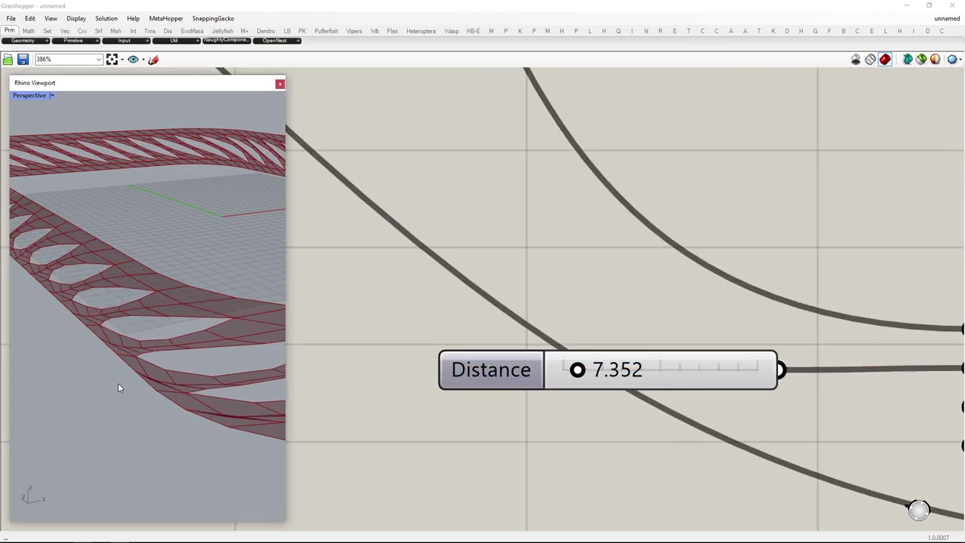
{"action": "right_click_drag", "start_coordinate": [118, 386], "coordinate": [208, 398]}
{"action": "scroll", "coordinate": [520, 358], "scroll_direction": "down", "scroll_amount": 8}
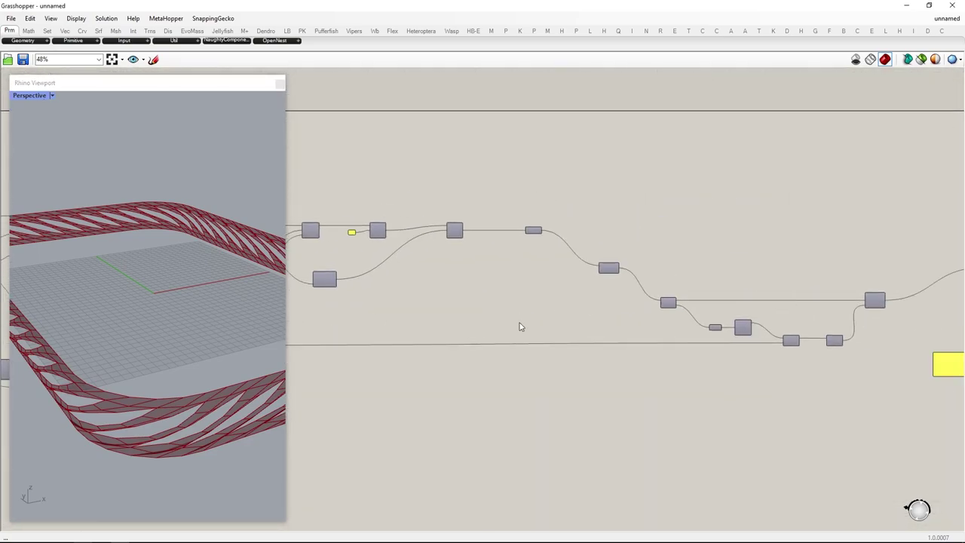
Delete the Param Viewer after the last Flip Matrix and move the lower Mesh Loft in line with Flip Matrix
{"action": "right_click_drag", "start_coordinate": [867, 313], "coordinate": [339, 328]}
{"action": "right_click_drag", "start_coordinate": [935, 341], "coordinate": [663, 304]}
{"action": "scroll", "coordinate": [603, 388], "scroll_direction": "up", "scroll_amount": 3}
{"action": "left_click_drag", "start_coordinate": [675, 398], "coordinate": [586, 214]}
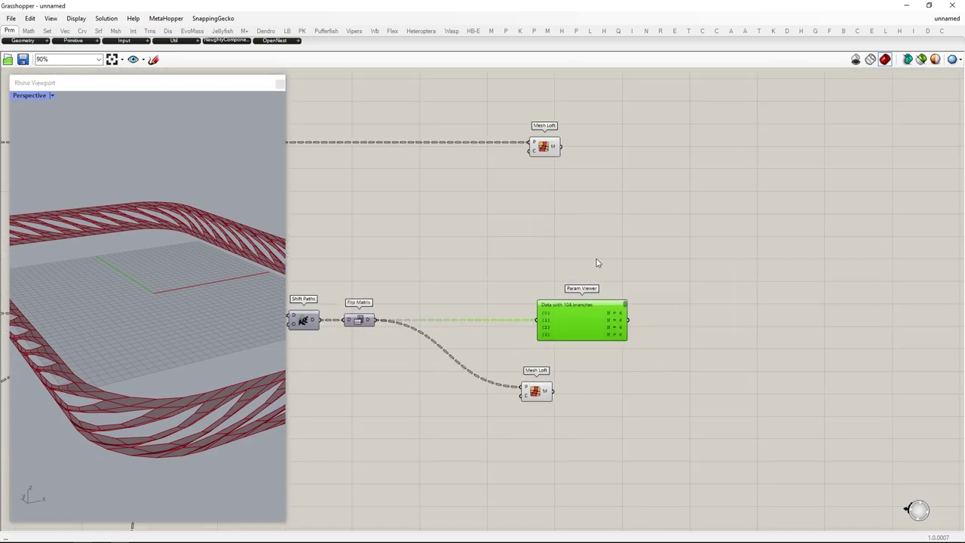
{"action": "key", "text": "Delete"}
{"action": "left_click_drag", "start_coordinate": [534, 392], "coordinate": [562, 327]}
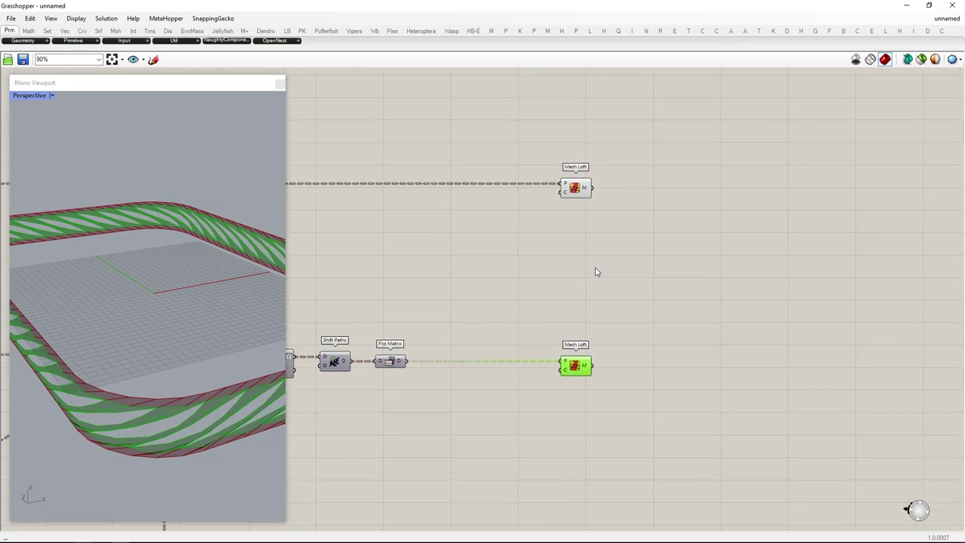
Add a Param Viewer to the M output of each of the two Mesh Loft components
{"action": "scroll", "coordinate": [717, 283], "scroll_direction": "up", "scroll_amount": 2}
{"action": "left_click", "coordinate": [765, 280]}
{"action": "double_click", "coordinate": [657, 298]}
{"action": "type", "text": "param viewer"}
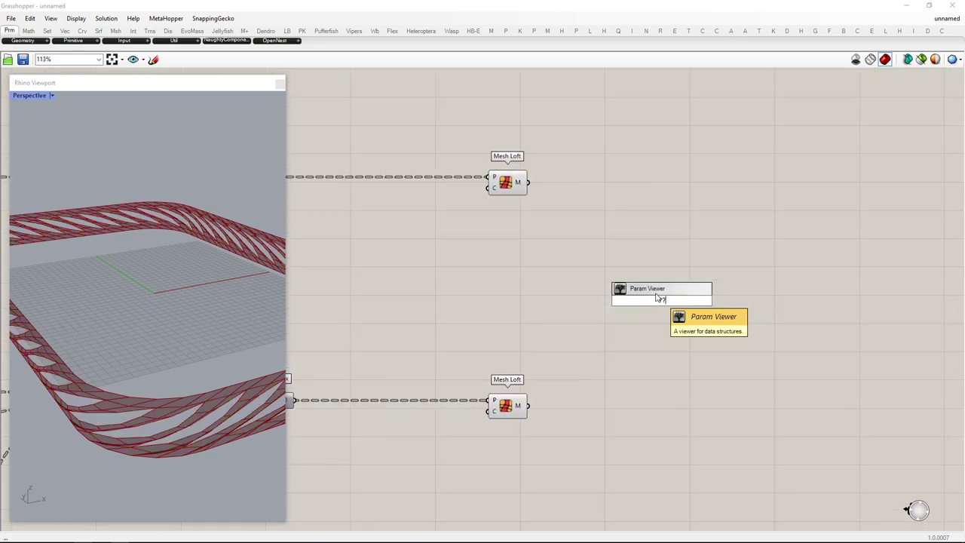
{"action": "key", "text": "Return"}
{"action": "left_click_drag", "start_coordinate": [528, 406], "coordinate": [584, 308]}
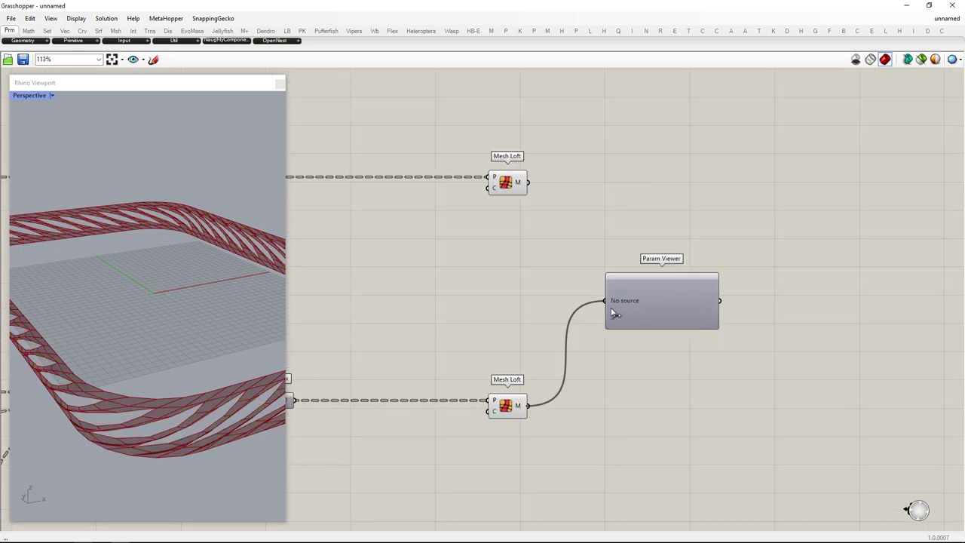
{"action": "left_click_drag", "start_coordinate": [641, 329], "coordinate": [666, 189]}
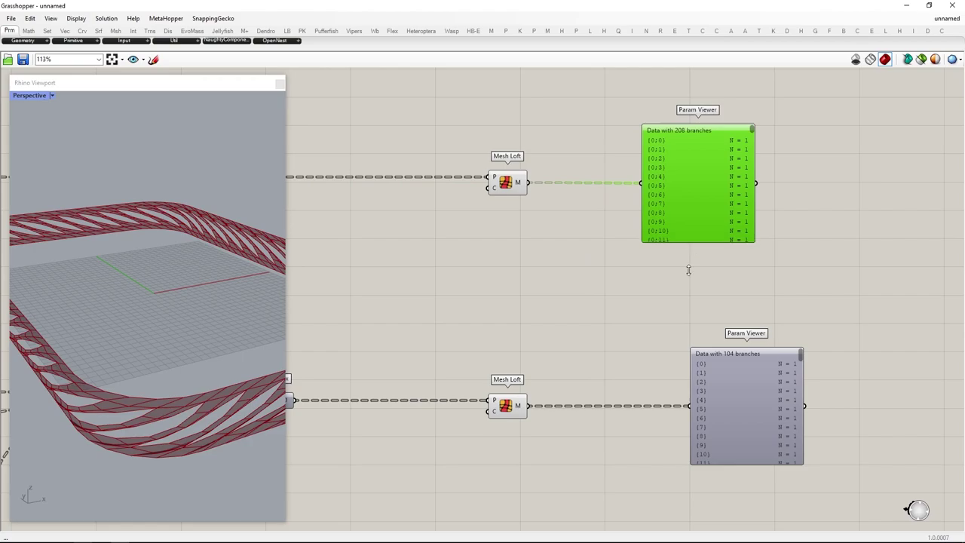
Enlarge the upper Param Viewer, look through its path list, and realign it with the upper Mesh Loft
{"action": "left_click_drag", "start_coordinate": [689, 270], "coordinate": [688, 328]}
{"action": "left_click_drag", "start_coordinate": [752, 137], "coordinate": [765, 339]}
{"action": "mouse_move", "coordinate": [763, 289]}
{"action": "left_mouse_down"}
{"action": "mouse_move", "coordinate": [758, 128]}
{"action": "mouse_move", "coordinate": [764, 292]}
{"action": "left_mouse_up"}
{"action": "left_click_drag", "start_coordinate": [689, 229], "coordinate": [745, 193]}
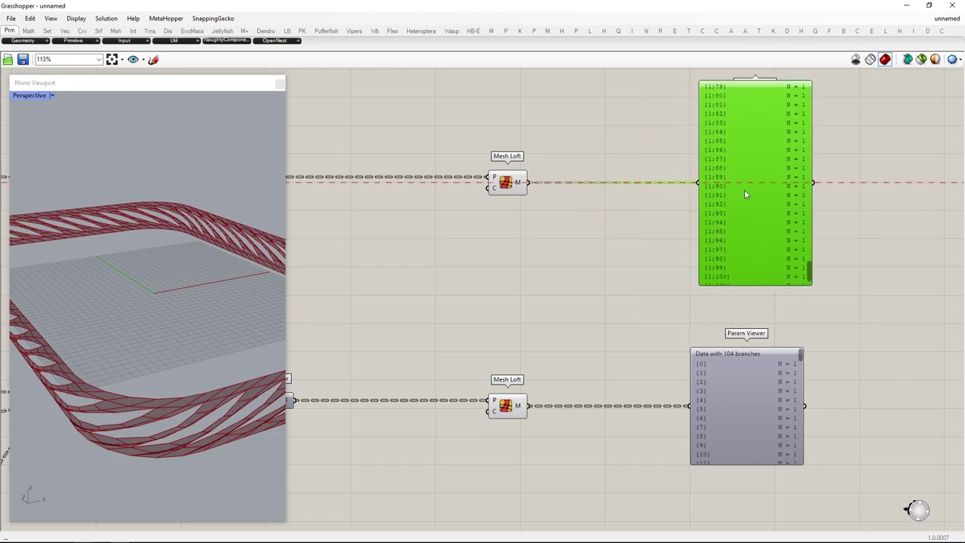
Insert a Shift Paths component between the upper Mesh Loft's M output and its Param Viewer
{"action": "double_click", "coordinate": [552, 251]}
{"action": "type", "text": "shift path"}
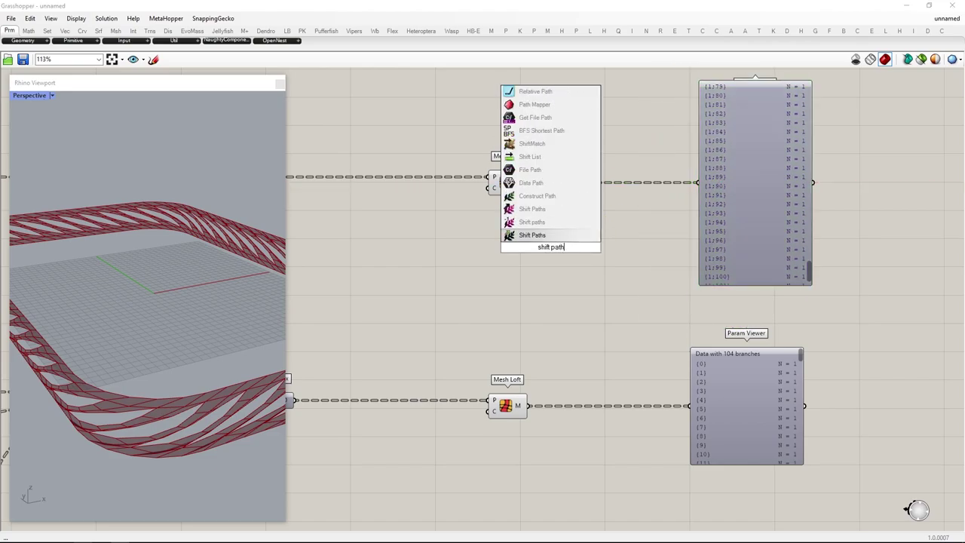
{"action": "key", "text": "Return"}
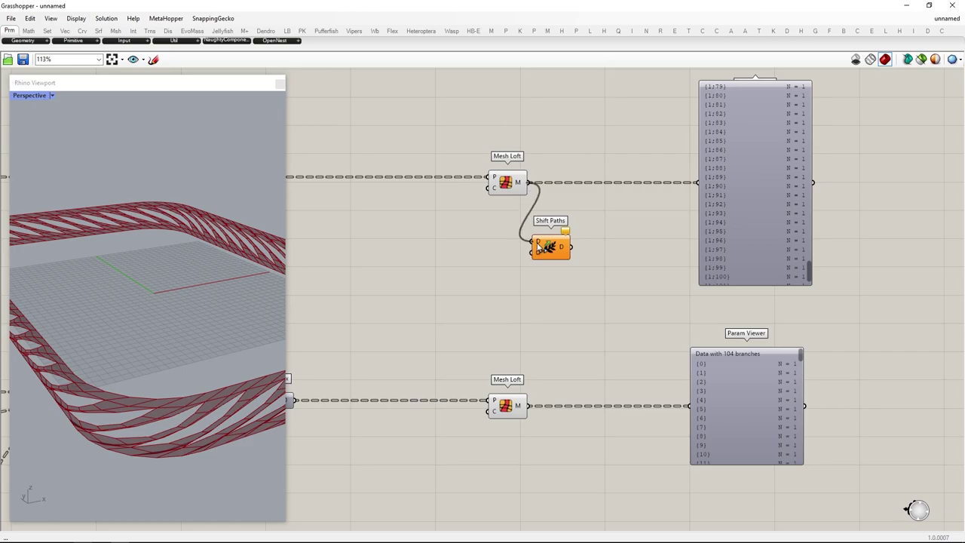
{"action": "left_click_drag", "start_coordinate": [571, 247], "coordinate": [699, 194]}
{"action": "left_click_drag", "start_coordinate": [551, 247], "coordinate": [576, 188]}
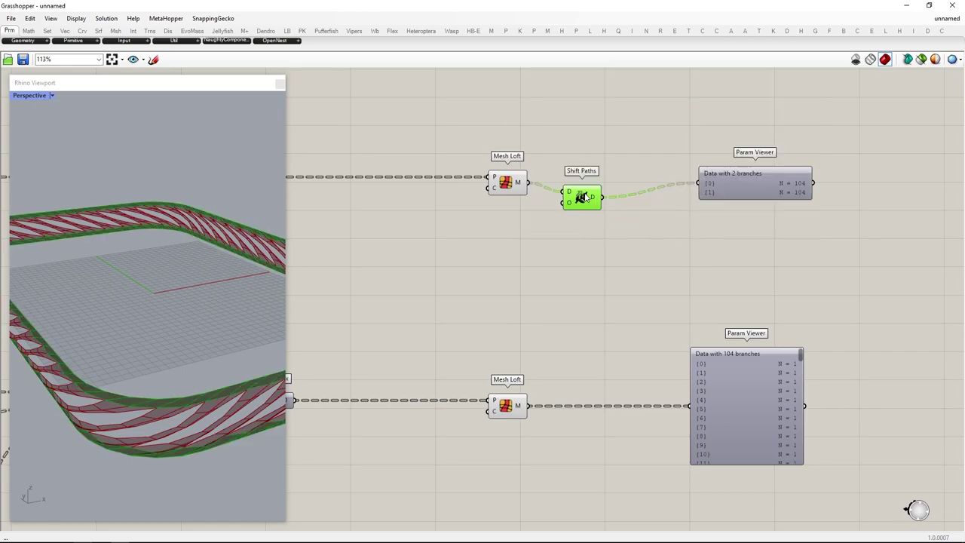
Insert a Flip Matrix between Shift Paths and the upper Param Viewer, and enlarge the viewer to inspect the branches
{"action": "double_click", "coordinate": [627, 229]}
{"action": "type", "text": "flip matrix"}
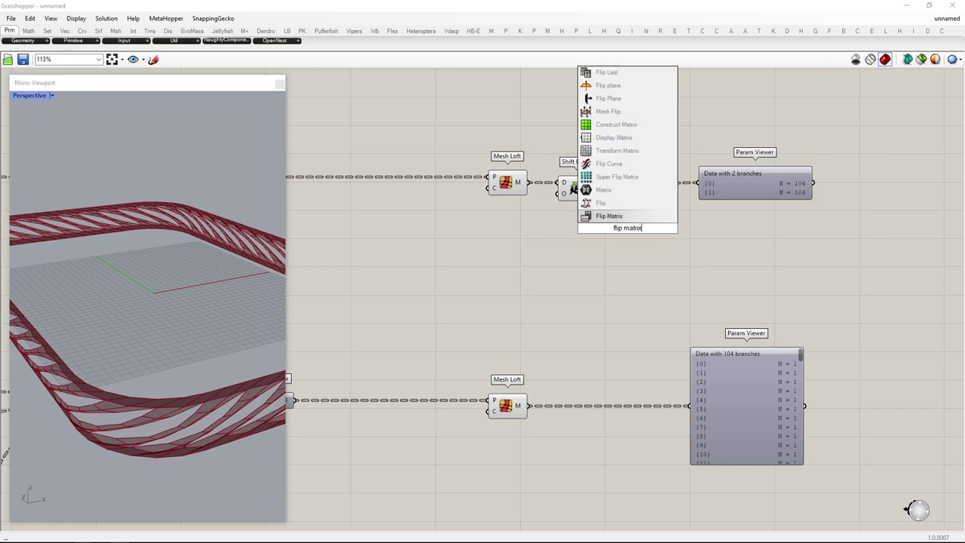
{"action": "key", "text": "Return"}
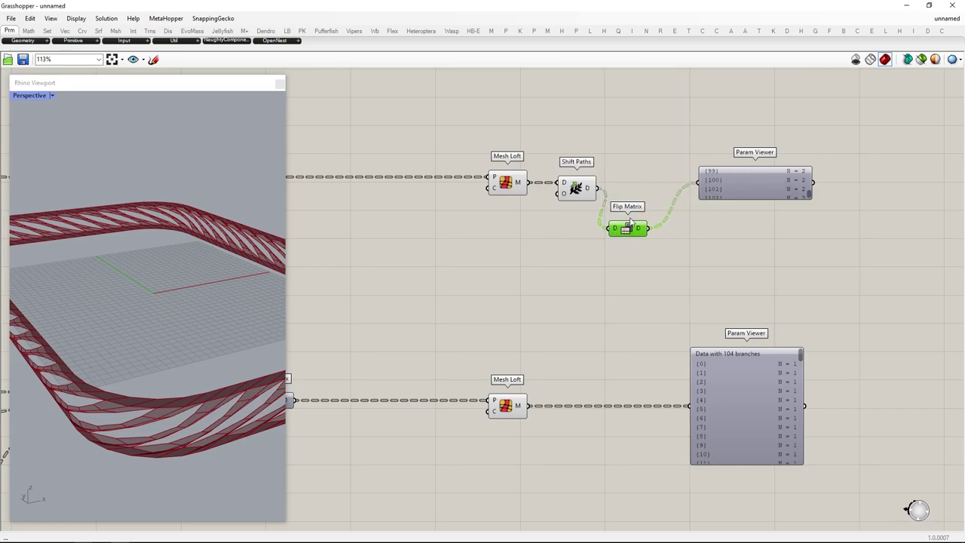
{"action": "left_click_drag", "start_coordinate": [631, 223], "coordinate": [636, 191]}
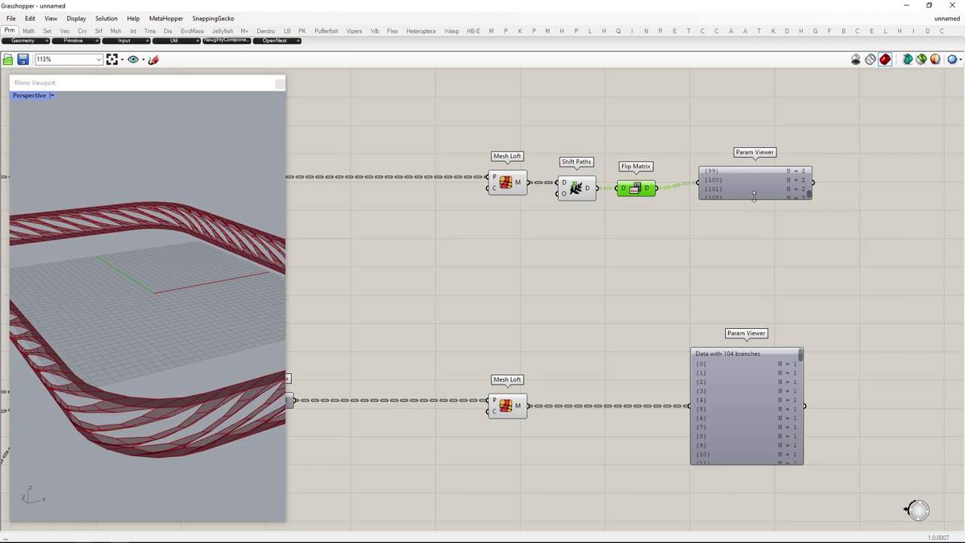
{"action": "left_click_drag", "start_coordinate": [754, 197], "coordinate": [752, 350]}
{"action": "left_click_drag", "start_coordinate": [749, 274], "coordinate": [755, 206]}
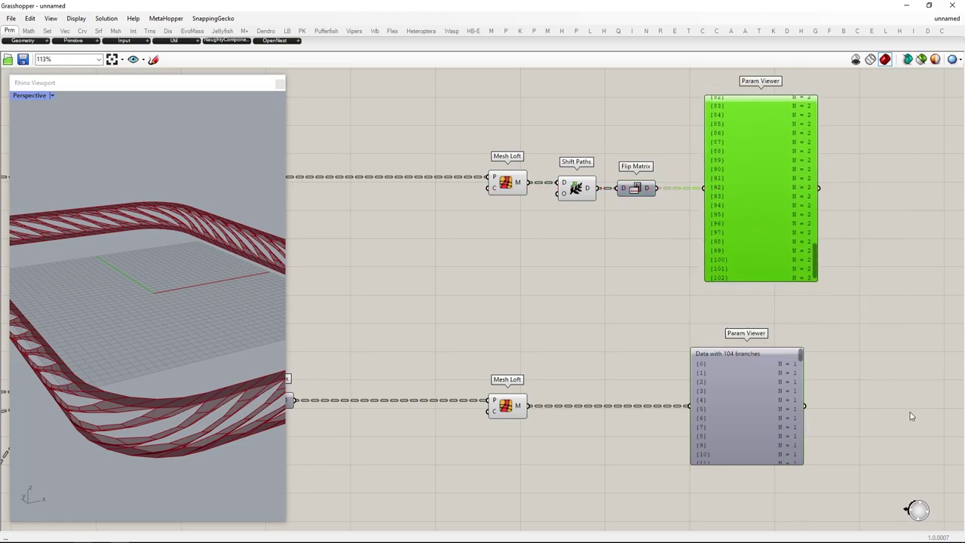
Merge the upper Flip Matrix output as D1 with the lower Mesh Loft output as D2, and attach a Param Viewer to the result
{"action": "left_click_drag", "start_coordinate": [911, 416], "coordinate": [745, 173]}
{"action": "right_click_drag", "start_coordinate": [774, 211], "coordinate": [663, 227]}
{"action": "left_click_drag", "start_coordinate": [670, 225], "coordinate": [877, 224]}
{"action": "double_click", "coordinate": [639, 274]}
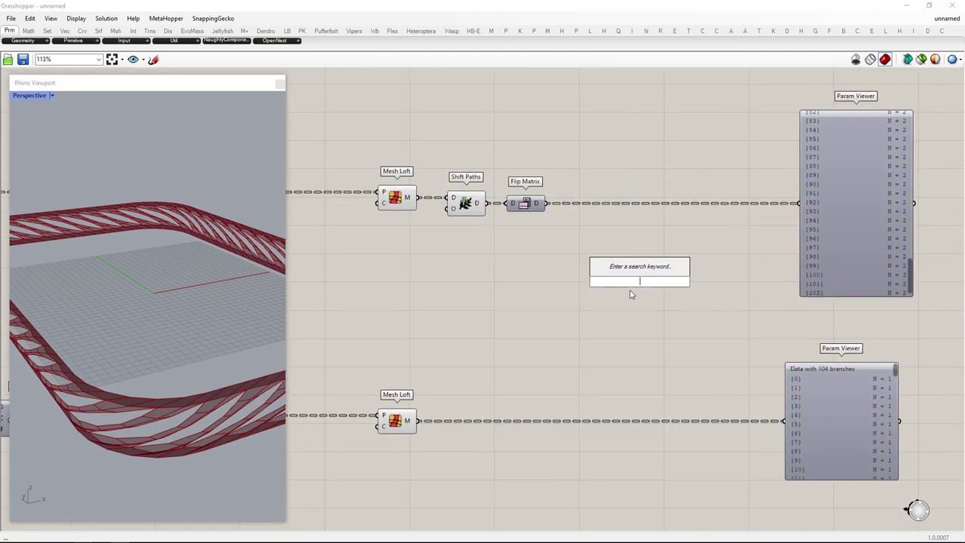
{"action": "type", "text": "merge"}
{"action": "key", "text": "Return"}
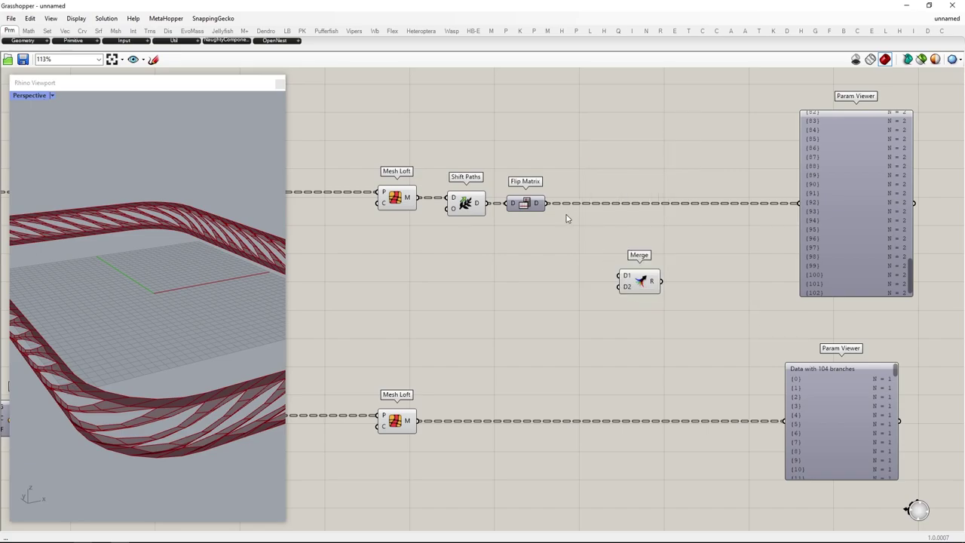
{"action": "left_click_drag", "start_coordinate": [592, 264], "coordinate": [623, 282]}
{"action": "left_click_drag", "start_coordinate": [857, 416], "coordinate": [682, 276], "text": "alt"}
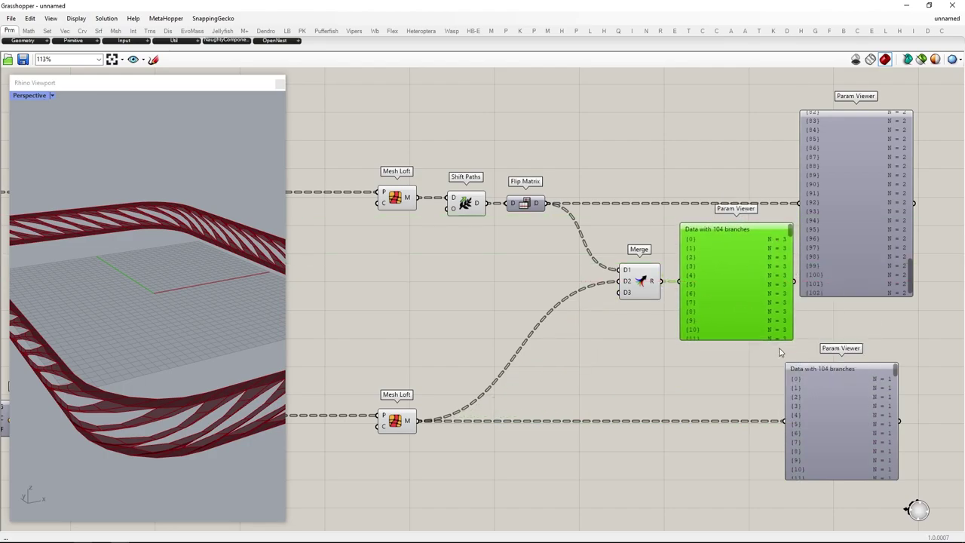
Add Weaverbird's Join Meshes and Weld and feed Merge's R output into its M+ input
{"action": "right_click_drag", "start_coordinate": [834, 295], "coordinate": [710, 267]}
{"action": "left_click_drag", "start_coordinate": [883, 441], "coordinate": [581, 138]}
{"action": "left_click_drag", "start_coordinate": [589, 243], "coordinate": [924, 253]}
{"action": "double_click", "coordinate": [629, 305]}
{"action": "type", "text": "j"}
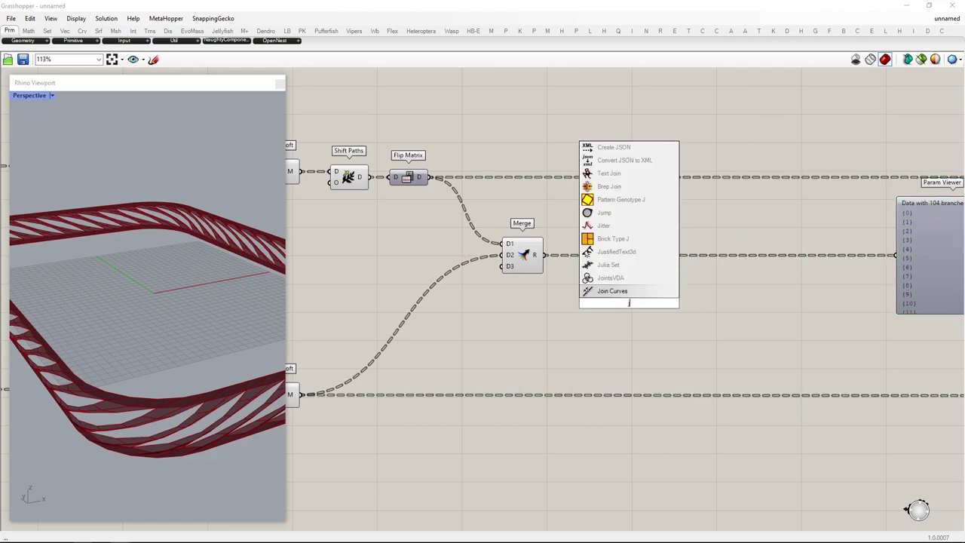
{"action": "type", "text": "oin and weild"}
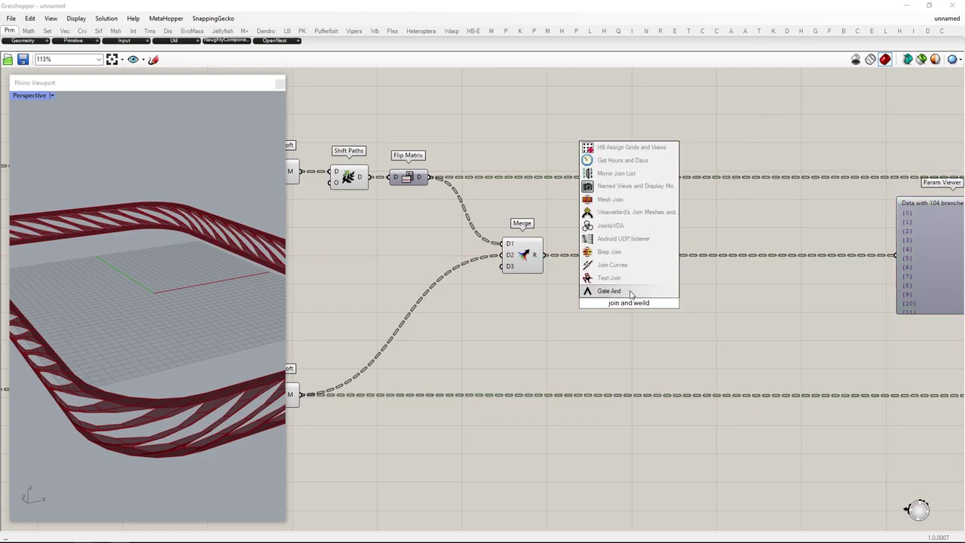
{"action": "left_click", "coordinate": [630, 212]}
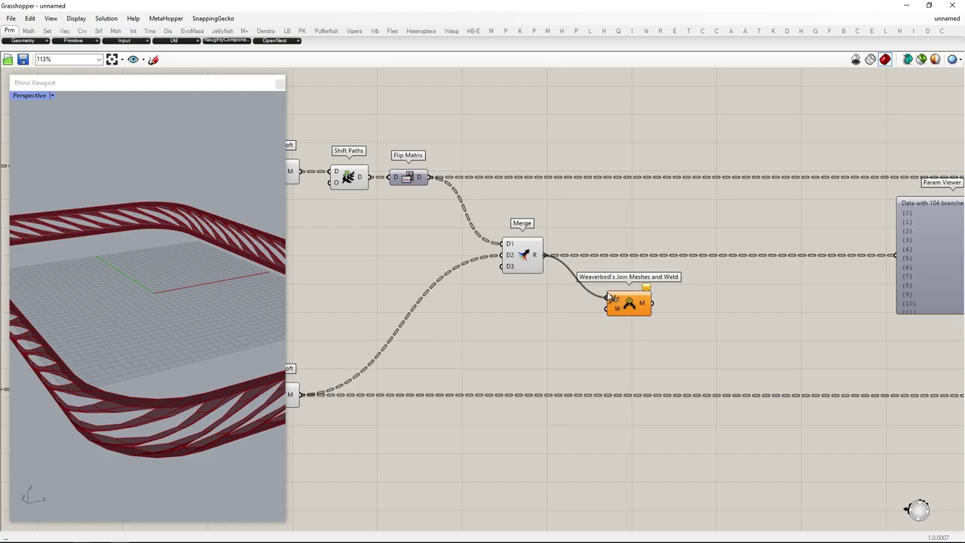
{"action": "left_click_drag", "start_coordinate": [608, 294], "coordinate": [608, 296]}
{"action": "left_click_drag", "start_coordinate": [627, 304], "coordinate": [667, 319]}
Hide the preview of every component except Weaverbird's Join Meshes and Weld, and invert that component's W input
{"action": "left_click_drag", "start_coordinate": [726, 373], "coordinate": [649, 312]}
{"action": "middle_click", "coordinate": [535, 334]}
{"action": "left_click", "coordinate": [566, 300]}
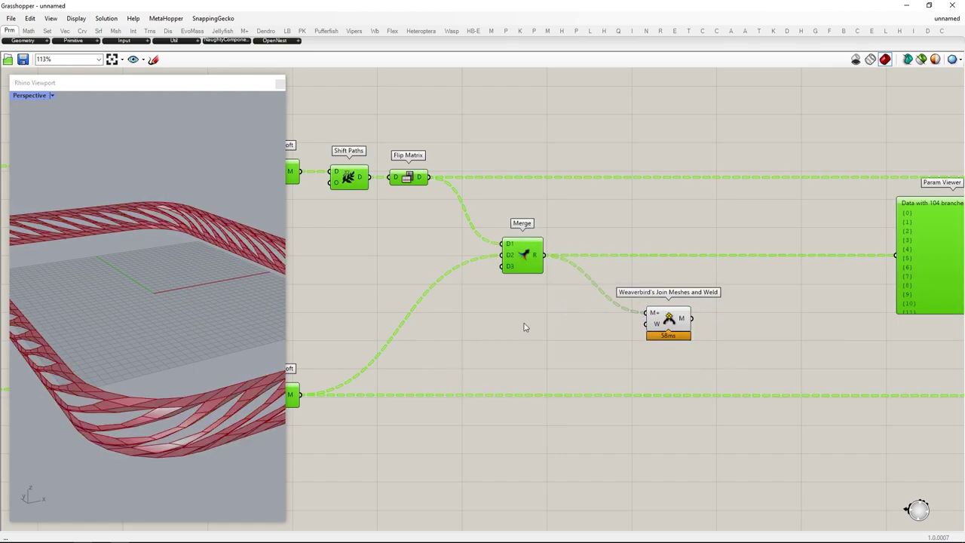
{"action": "right_click_drag", "start_coordinate": [108, 414], "coordinate": [145, 386]}
{"action": "left_click", "coordinate": [638, 334]}
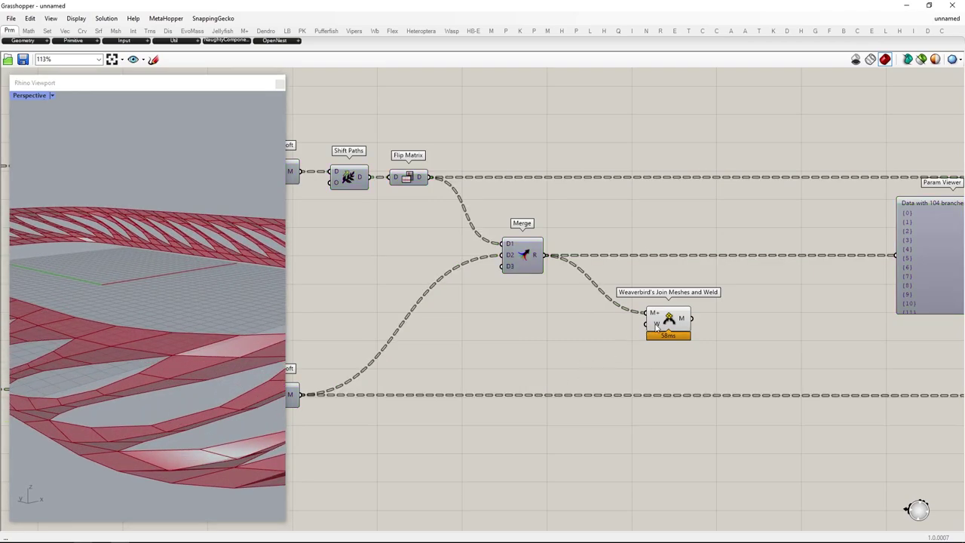
{"action": "right_click", "coordinate": [656, 326]}
{"action": "left_click", "coordinate": [672, 410]}
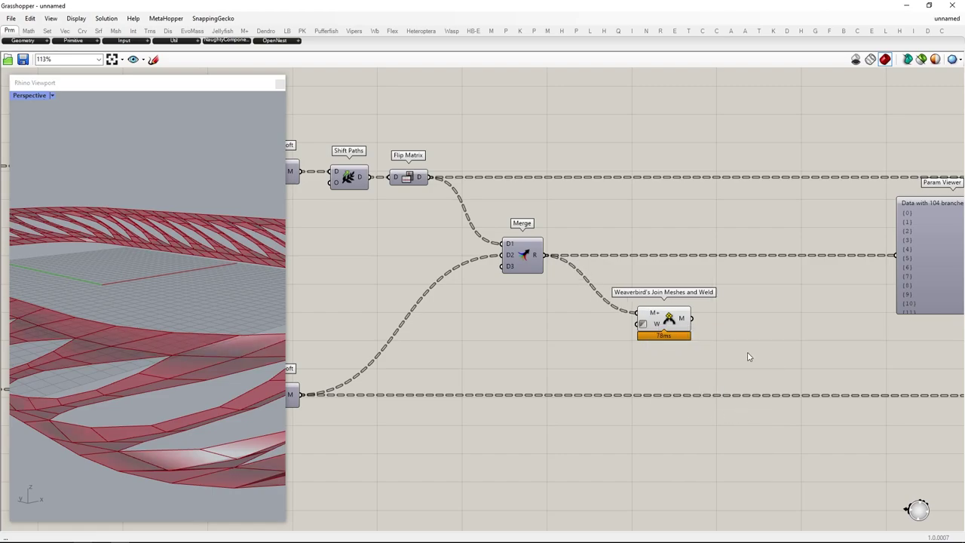
Delete the three Param Viewers attached to the upper Flip Matrix, Merge and the lower Mesh Loft
{"action": "right_click_drag", "start_coordinate": [749, 357], "coordinate": [513, 195]}
{"action": "right_click_drag", "start_coordinate": [662, 219], "coordinate": [648, 294]}
{"action": "left_click_drag", "start_coordinate": [963, 429], "coordinate": [752, 118]}
{"action": "key", "text": "Delete"}
Duplicate Weaverbird's Join Meshes and Weld and connect the original's M output to the copy's M+ input
{"action": "left_click_drag", "start_coordinate": [456, 249], "coordinate": [731, 321]}
{"action": "key", "text": "ctrl+c"}
{"action": "key", "text": "ctrl+v"}
{"action": "left_click", "coordinate": [658, 351]}
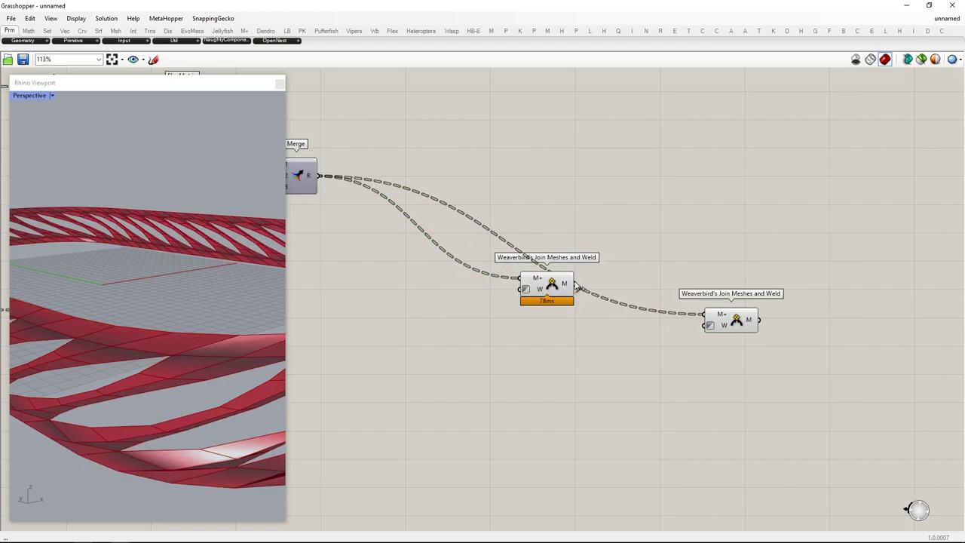
{"action": "left_click_drag", "start_coordinate": [575, 284], "coordinate": [720, 300]}
Flatten the M+ input of the second Join Meshes and Weld and remove the inversion from its W input
{"action": "right_click", "coordinate": [716, 286]}
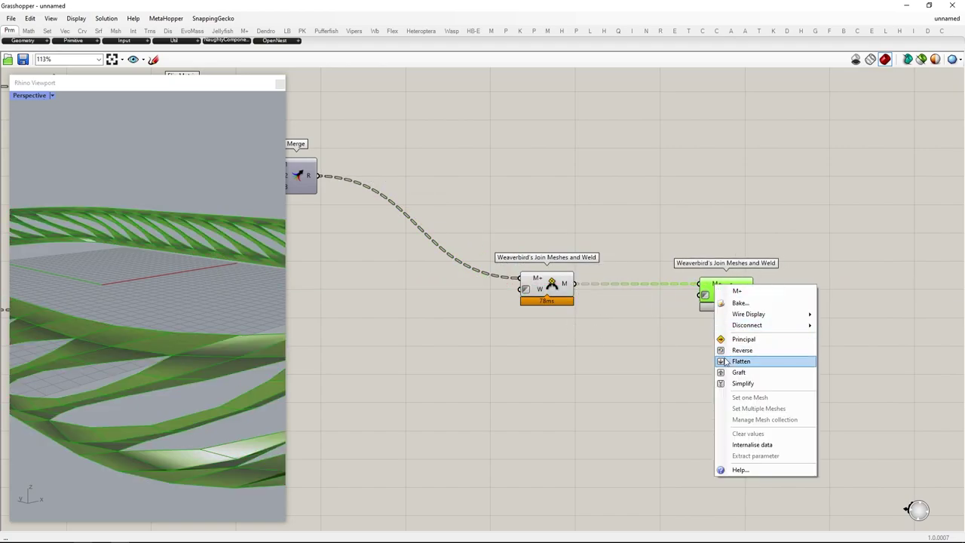
{"action": "left_click", "coordinate": [728, 361]}
{"action": "right_click", "coordinate": [707, 295]}
{"action": "left_click", "coordinate": [720, 381]}
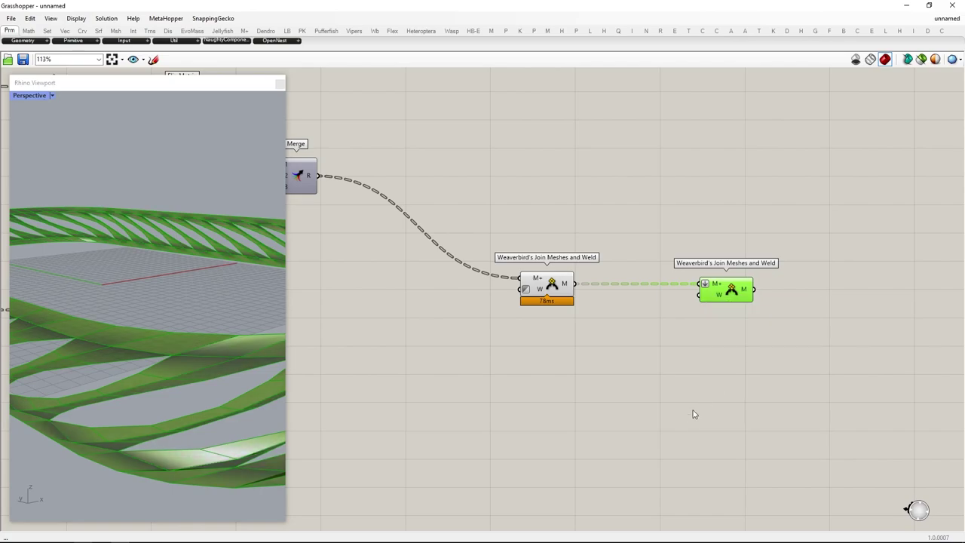
Hide the preview of all components except the second Join Meshes and Weld
{"action": "left_click", "coordinate": [694, 412]}
{"action": "left_click_drag", "start_coordinate": [840, 325], "coordinate": [695, 177]}
{"action": "key", "text": "ctrl+i"}
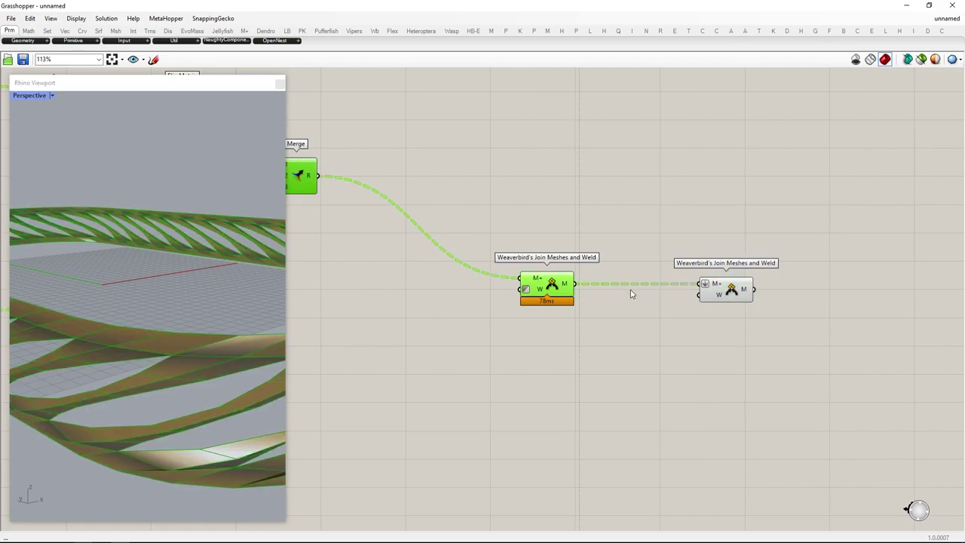
{"action": "middle_click", "coordinate": [552, 329]}
{"action": "left_click", "coordinate": [583, 293]}
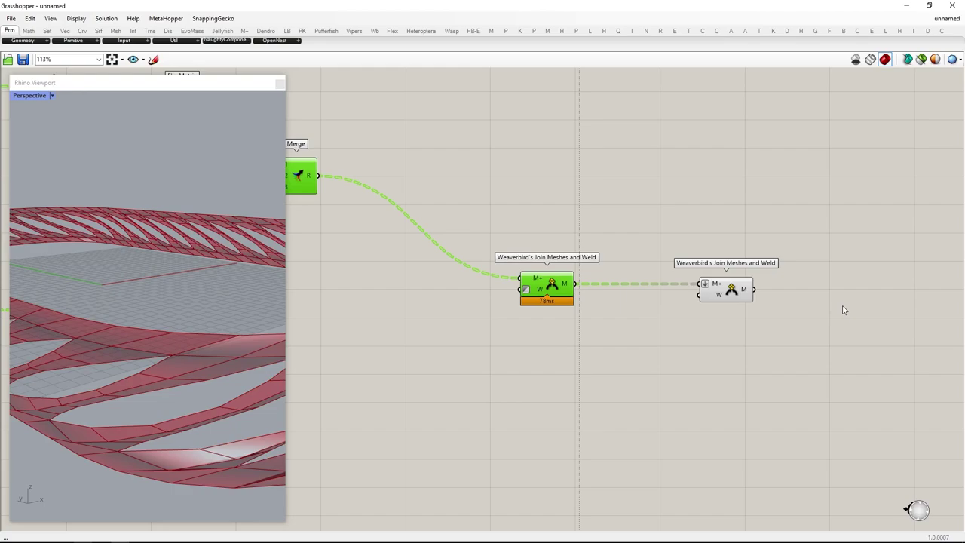
{"action": "left_click", "coordinate": [822, 335]}
Add a SubD from Mesh component and connect the second Join Meshes and Weld's M output to its M input
{"action": "right_click_drag", "start_coordinate": [812, 291], "coordinate": [670, 290]}
{"action": "mouse_move", "coordinate": [609, 287]}
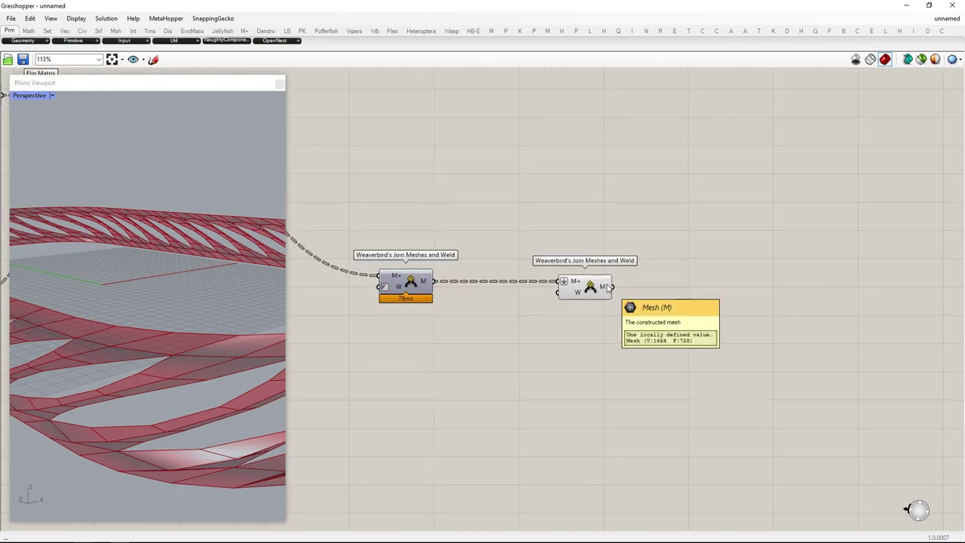
{"action": "double_click", "coordinate": [699, 294]}
{"action": "key", "text": "Escape"}
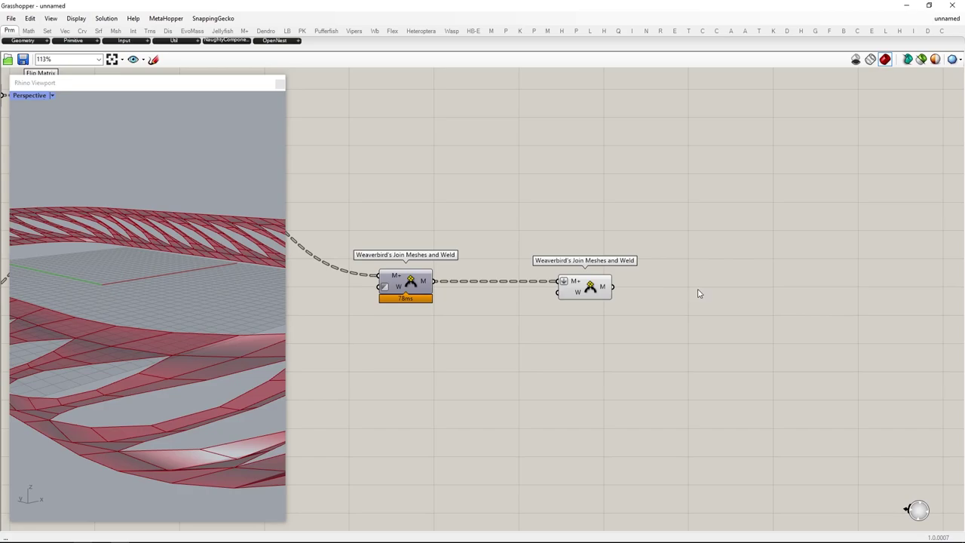
{"action": "double_click", "coordinate": [697, 289]}
{"action": "type", "text": "subd from mesh"}
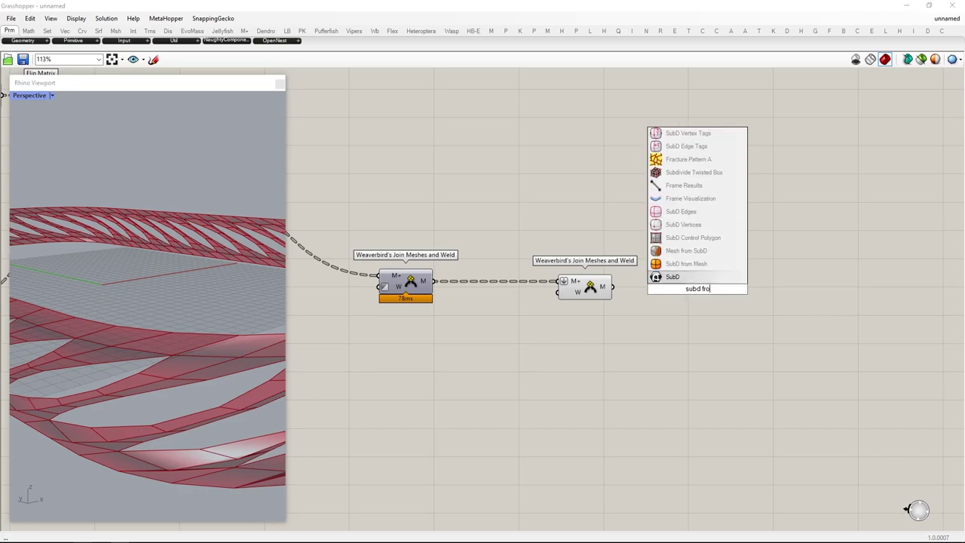
{"action": "left_click", "coordinate": [687, 276]}
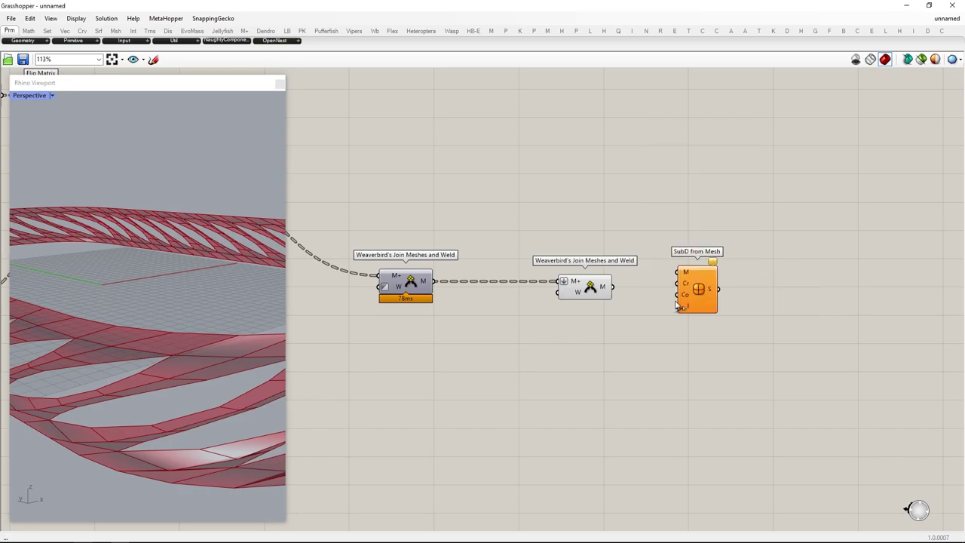
{"action": "left_click_drag", "start_coordinate": [613, 288], "coordinate": [733, 294]}
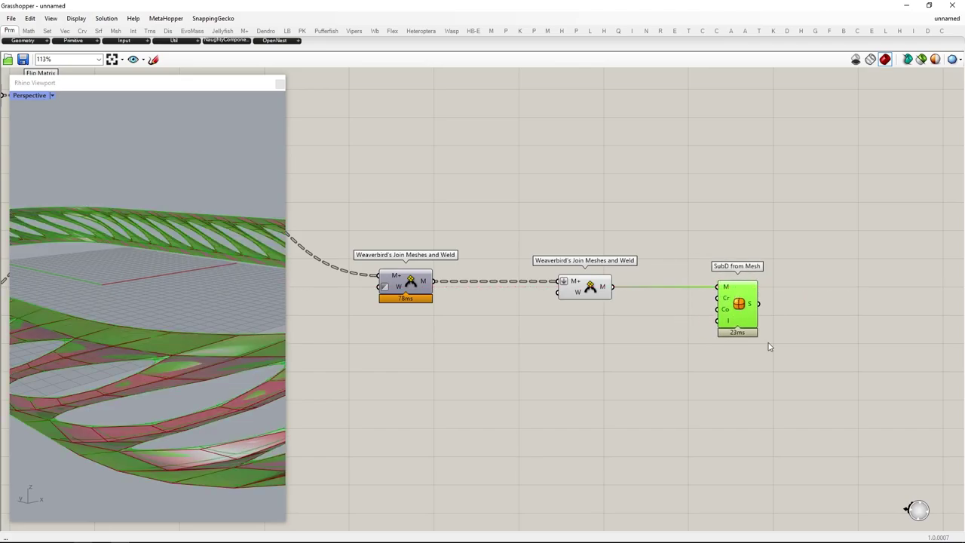
Turn off the preview of the components upstream of SubD from Mesh
{"action": "left_click_drag", "start_coordinate": [690, 251], "coordinate": [688, 251], "text": "alt"}
{"action": "middle_click", "coordinate": [547, 285]}
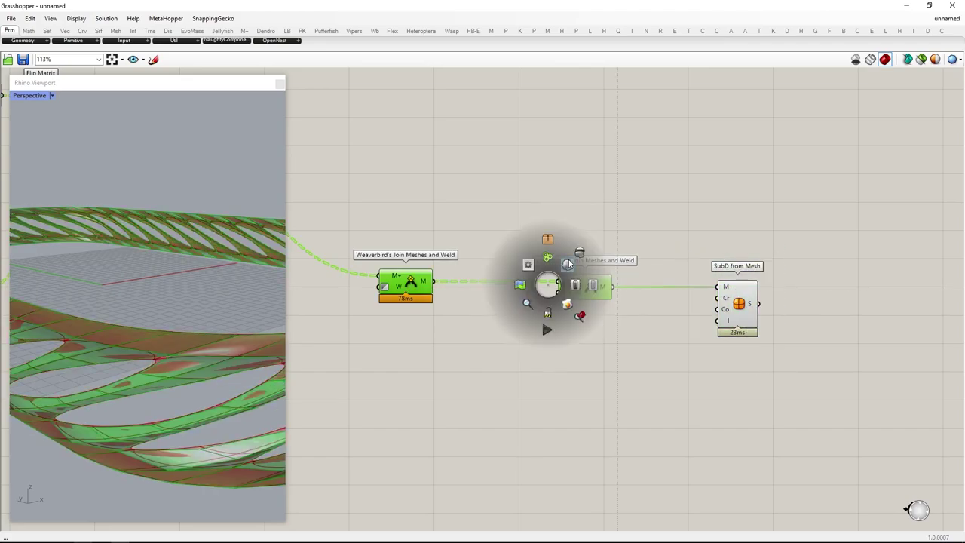
{"action": "left_click", "coordinate": [569, 264]}
Examine the SubD facade from several distances and compare it with the reference photos 05_bujno.jpg and 04_bujno.jpg
{"action": "scroll", "coordinate": [75, 388], "scroll_direction": "down", "scroll_amount": 4}
{"action": "right_click_drag", "start_coordinate": [75, 388], "coordinate": [206, 379]}
{"action": "scroll", "coordinate": [65, 402], "scroll_direction": "down", "scroll_amount": 4}
{"action": "scroll", "coordinate": [206, 379], "scroll_direction": "up", "scroll_amount": 5}
{"action": "scroll", "coordinate": [206, 377], "scroll_direction": "up", "scroll_amount": 2}
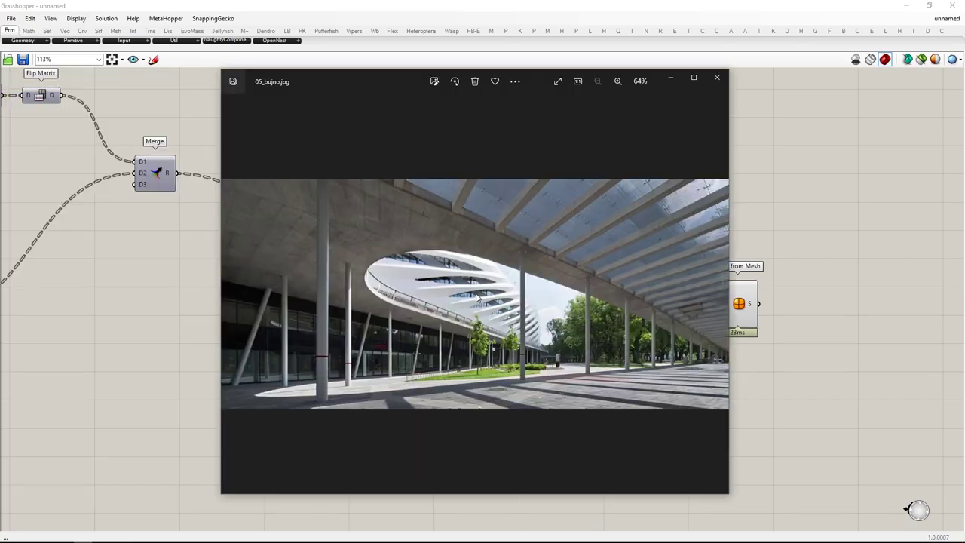
{"action": "key", "text": "Right"}
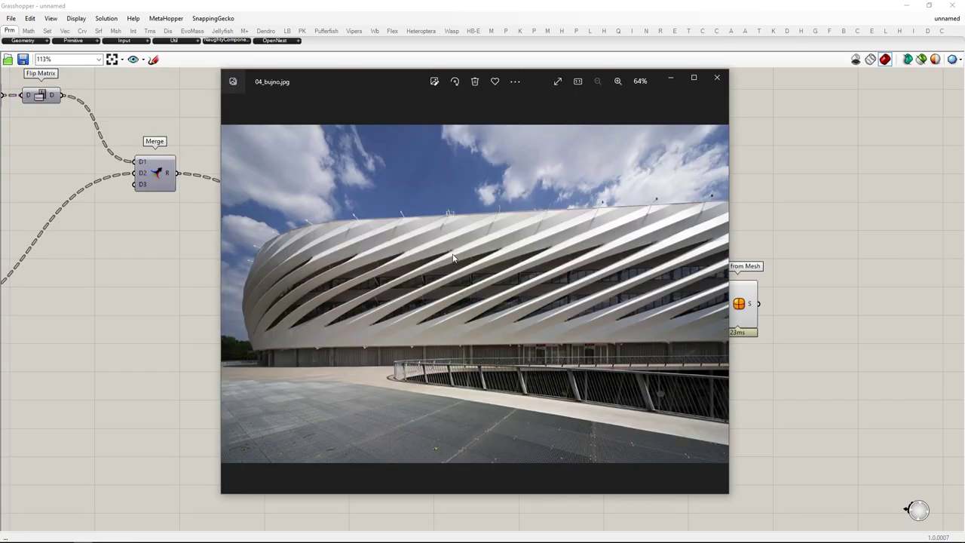
{"action": "scroll", "coordinate": [453, 259], "scroll_direction": "up", "scroll_amount": 5}
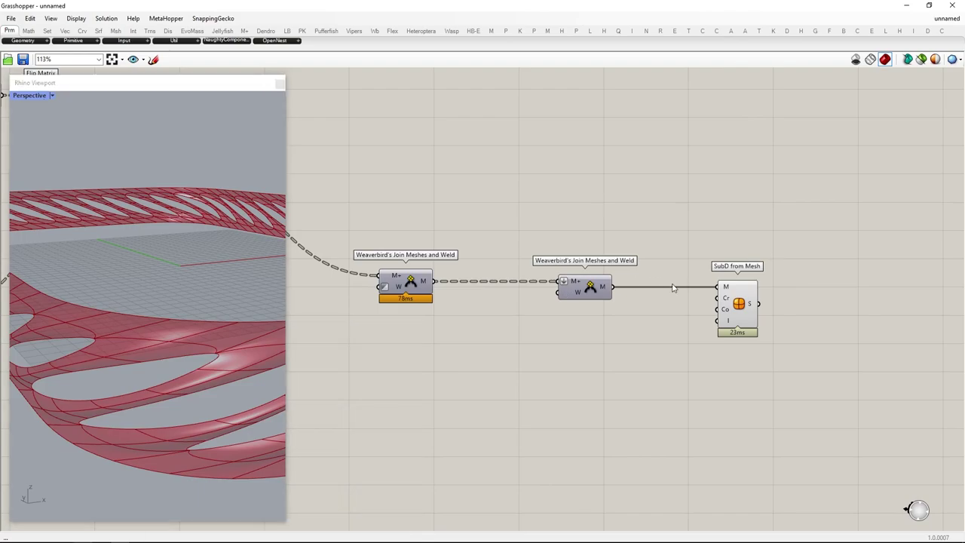
Set SubD from Mesh's Cr input to At Mesh Edges and compare the facade with the reference photo 14_bujno.jpg
{"action": "right_click_drag", "start_coordinate": [801, 279], "coordinate": [678, 280]}
{"action": "right_click", "coordinate": [651, 271]}
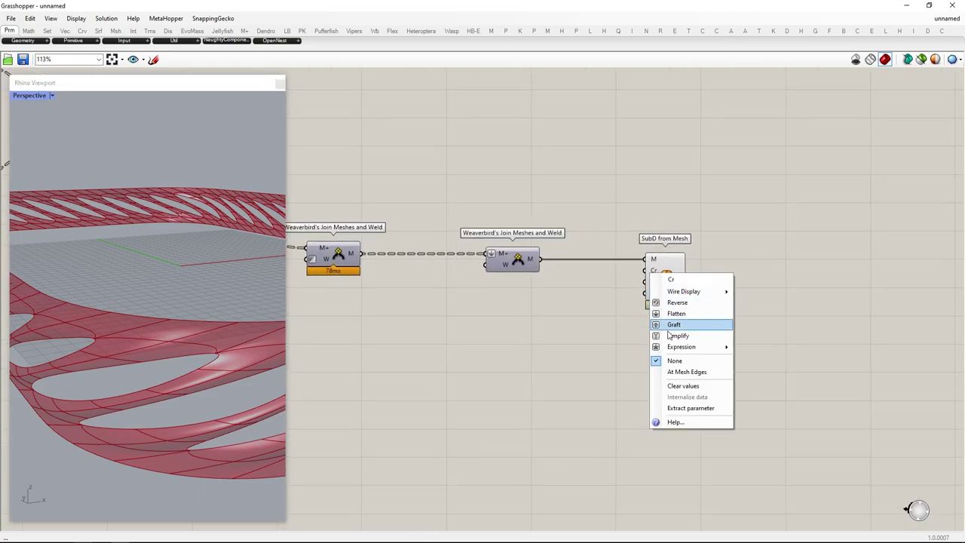
{"action": "left_click", "coordinate": [687, 372]}
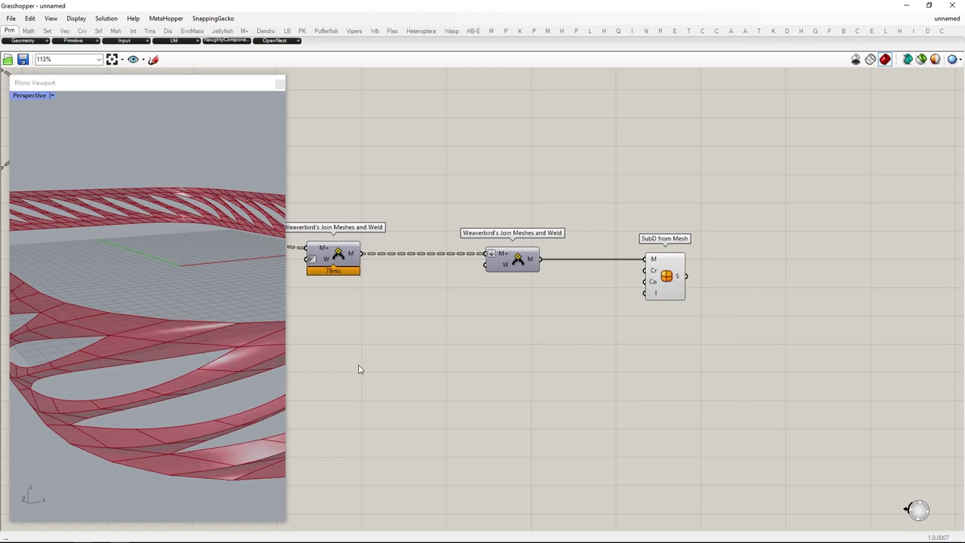
{"action": "right_click_drag", "start_coordinate": [189, 362], "coordinate": [158, 358]}
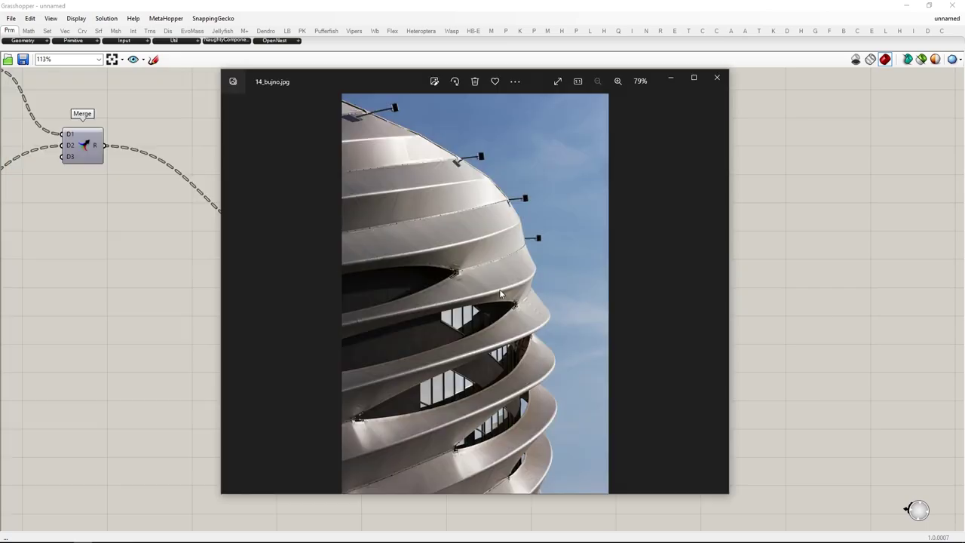
{"action": "scroll", "coordinate": [500, 294], "scroll_direction": "up", "scroll_amount": 6}
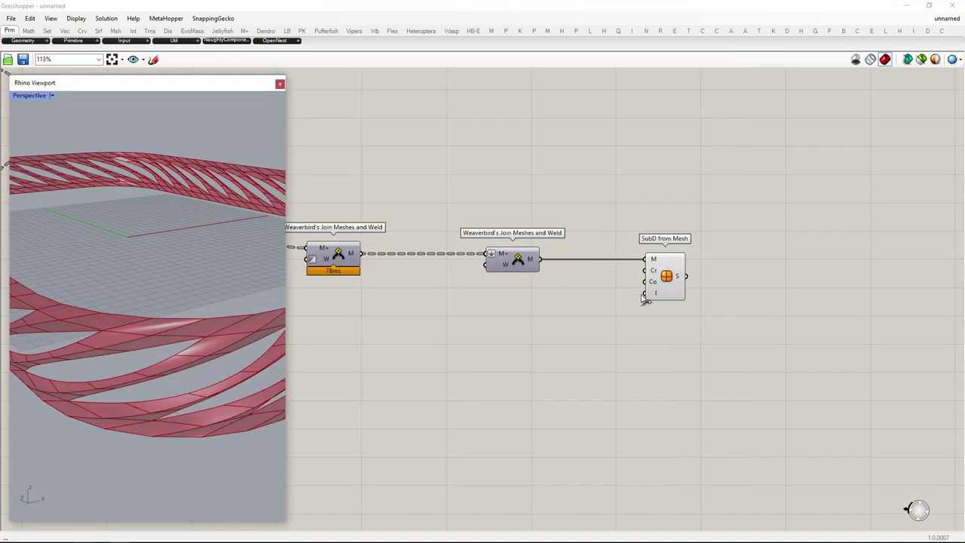
Add a Mesh from SubD component fed by SubD from Mesh's S output, with a panel of 3 on its D input
{"action": "type", "text": "mesh fromsubd"}
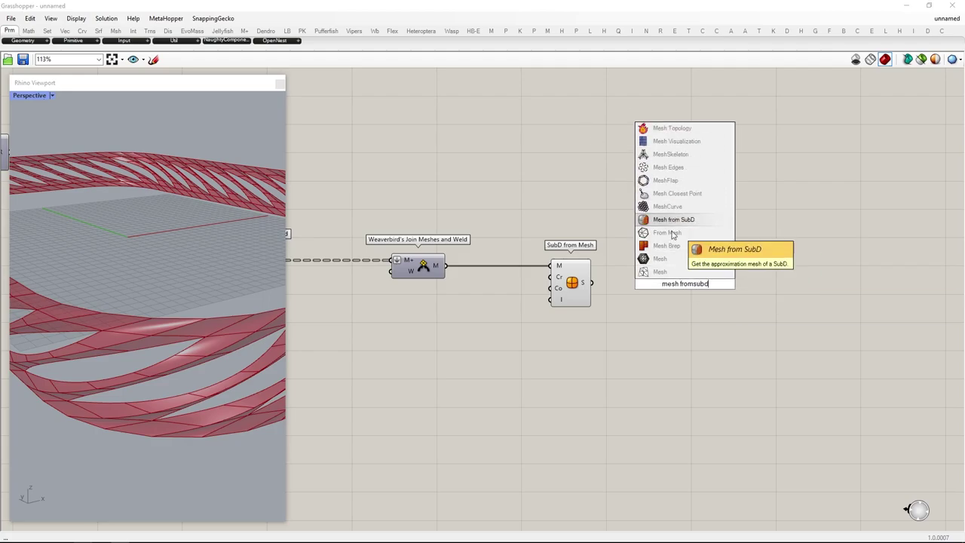
{"action": "left_click", "coordinate": [673, 220]}
{"action": "left_click_drag", "start_coordinate": [593, 283], "coordinate": [710, 360]}
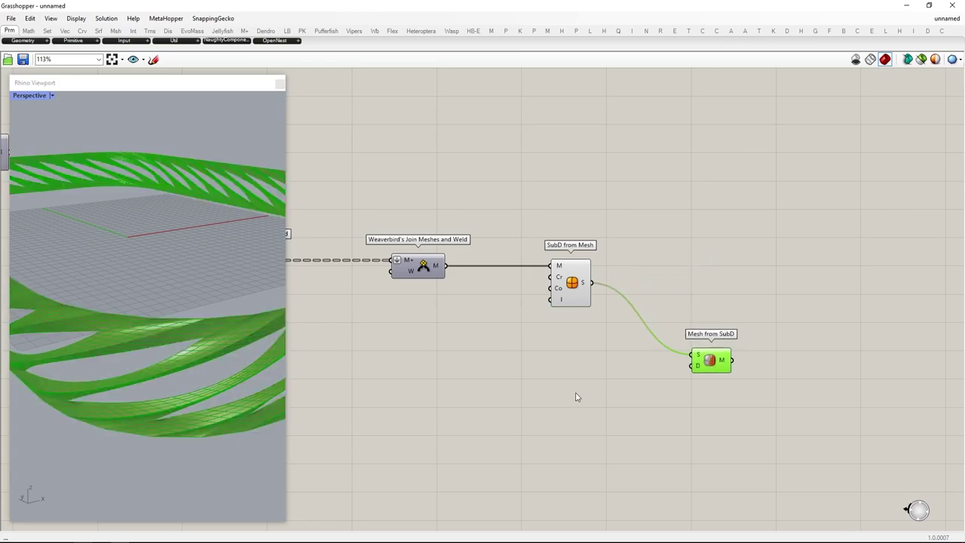
{"action": "double_click", "coordinate": [575, 394]}
{"action": "type", "text": "//1"}
{"action": "key", "text": "Return"}
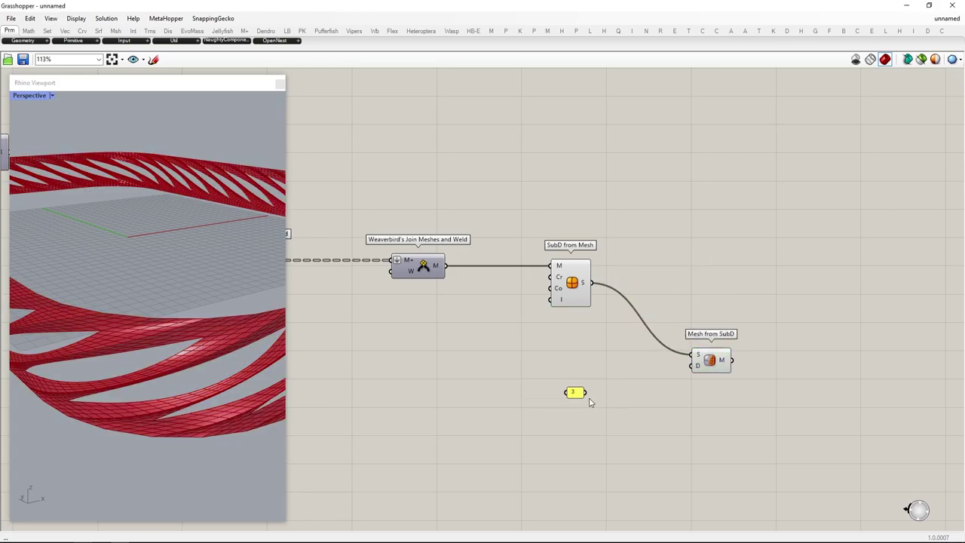
{"action": "left_click_drag", "start_coordinate": [660, 385], "coordinate": [684, 388]}
Turn off the preview of the components upstream of Mesh from SubD
{"action": "left_click_drag", "start_coordinate": [625, 436], "coordinate": [4, 139]}
{"action": "middle_click", "coordinate": [555, 249]}
{"action": "left_click", "coordinate": [586, 220]}
{"action": "right_click_drag", "start_coordinate": [166, 332], "coordinate": [93, 360]}
Add a second SubD from Mesh component and connect Mesh from SubD's M output to its M input
{"action": "right_click_drag", "start_coordinate": [746, 342], "coordinate": [666, 329]}
{"action": "left_click", "coordinate": [713, 365]}
{"action": "double_click", "coordinate": [713, 366]}
{"action": "type", "text": "subd frommesh"}
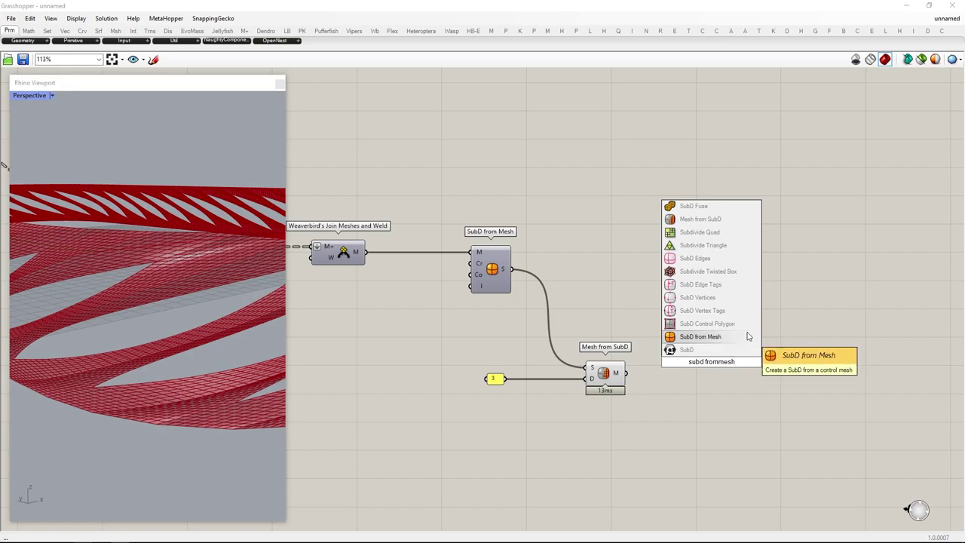
{"action": "left_click", "coordinate": [705, 336]}
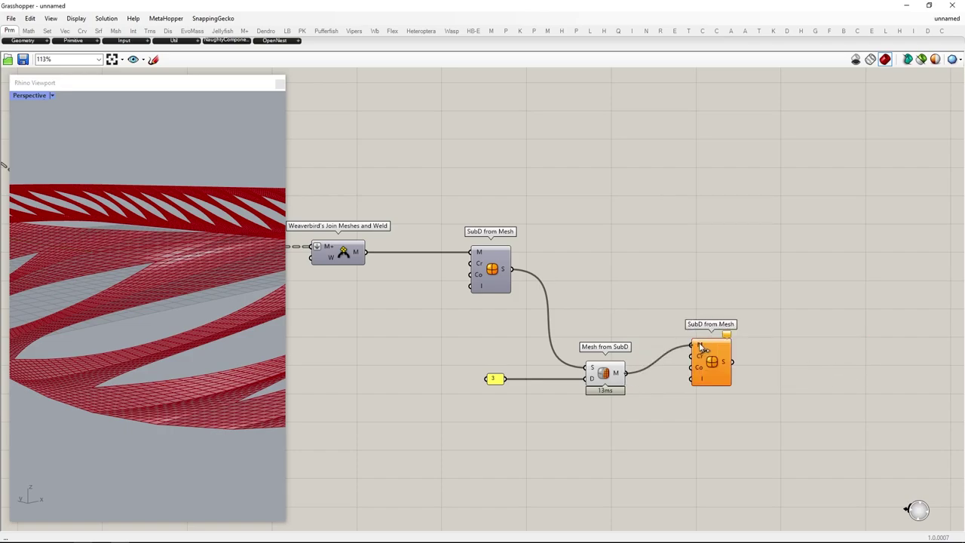
{"action": "left_click_drag", "start_coordinate": [700, 346], "coordinate": [736, 382]}
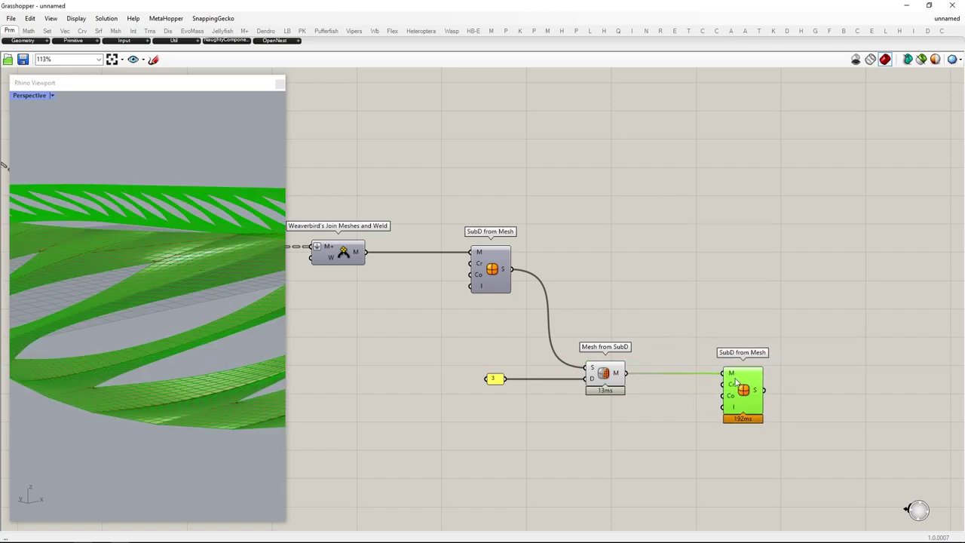
Turn off the preview of everything upstream of the second SubD from Mesh and check the refined facade surface
{"action": "left_click_drag", "start_coordinate": [713, 450], "coordinate": [2, 48]}
{"action": "middle_click", "coordinate": [617, 282]}
{"action": "left_click", "coordinate": [644, 250]}
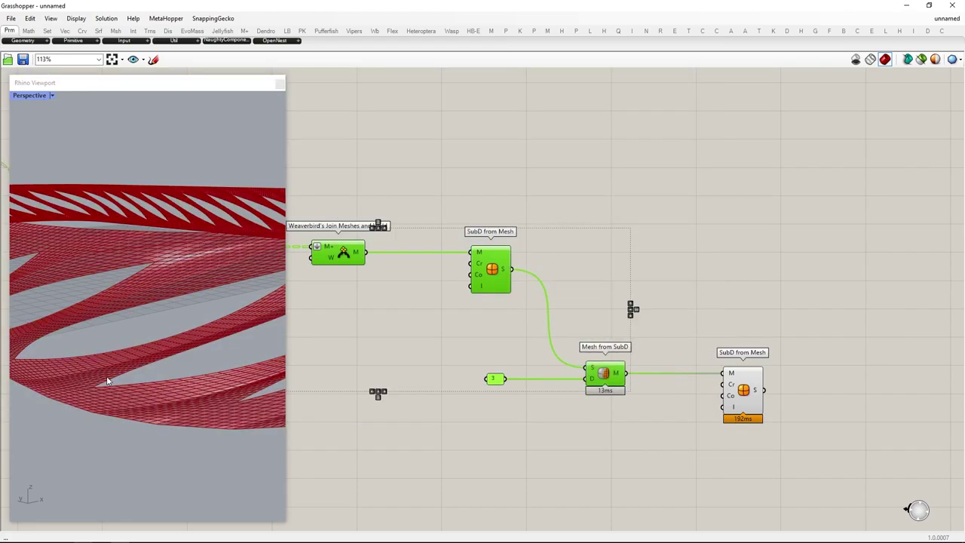
{"action": "scroll", "coordinate": [107, 381], "scroll_direction": "down", "scroll_amount": 3}
{"action": "right_click_drag", "start_coordinate": [102, 365], "coordinate": [87, 329]}
{"action": "scroll", "coordinate": [86, 329], "scroll_direction": "up", "scroll_amount": 4}
{"action": "scroll", "coordinate": [87, 329], "scroll_direction": "down", "scroll_amount": 2}
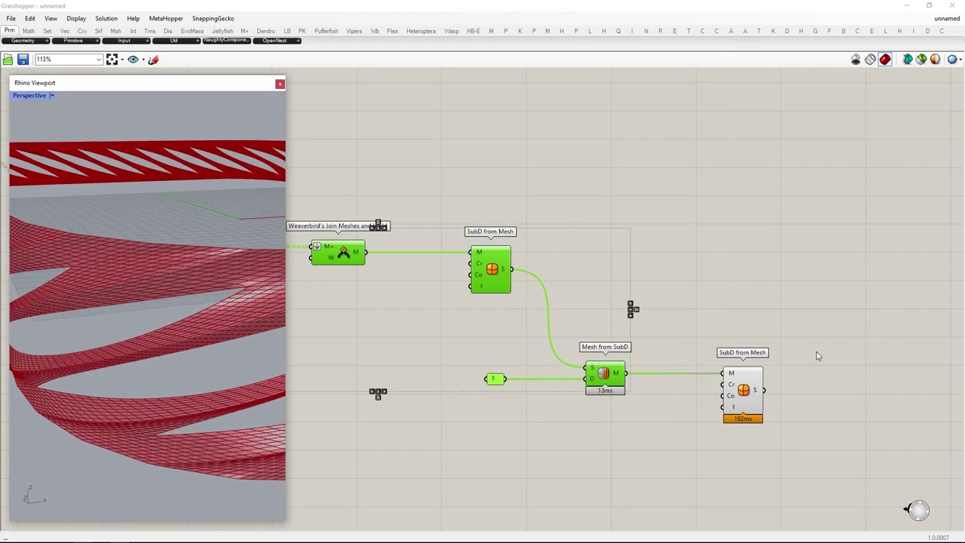
Add a Custom Preview component and connect the second SubD from Mesh's S output to its G input
{"action": "right_click_drag", "start_coordinate": [926, 402], "coordinate": [723, 379]}
{"action": "double_click", "coordinate": [743, 405]}
{"action": "type", "text": "custom"}
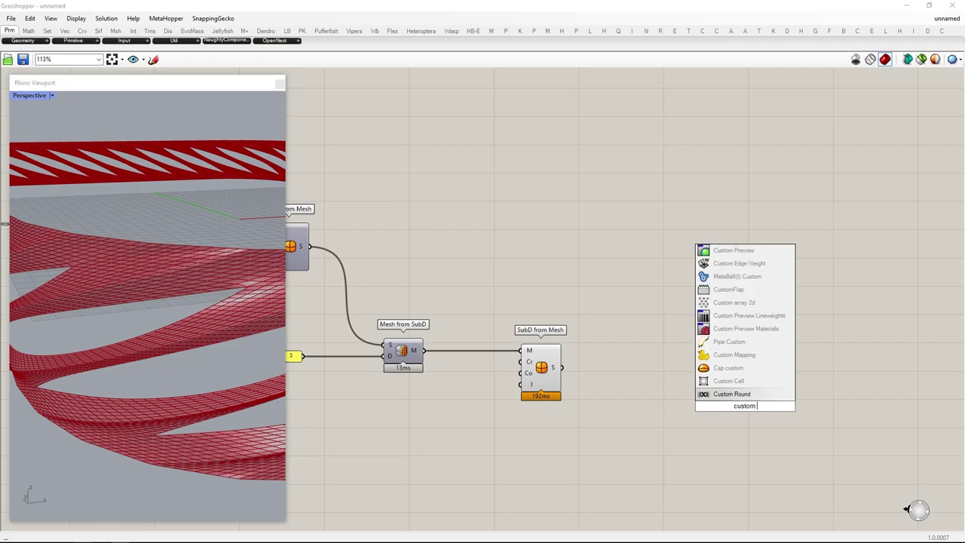
{"action": "type", "text": " preview"}
{"action": "key", "text": "Return"}
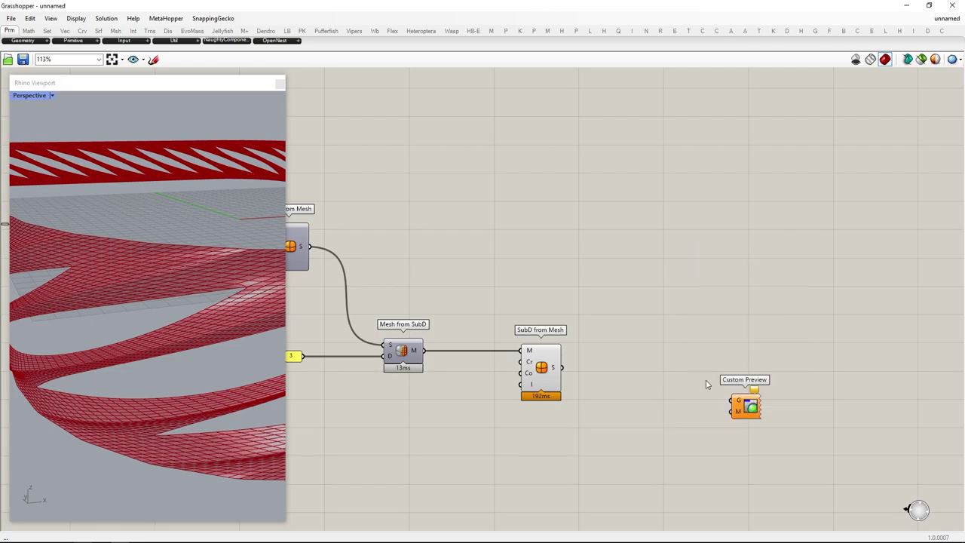
{"action": "left_click_drag", "start_coordinate": [719, 399], "coordinate": [768, 381]}
Add a white Colour Swatch and connect it to Custom Preview's M input
{"action": "double_click", "coordinate": [667, 443]}
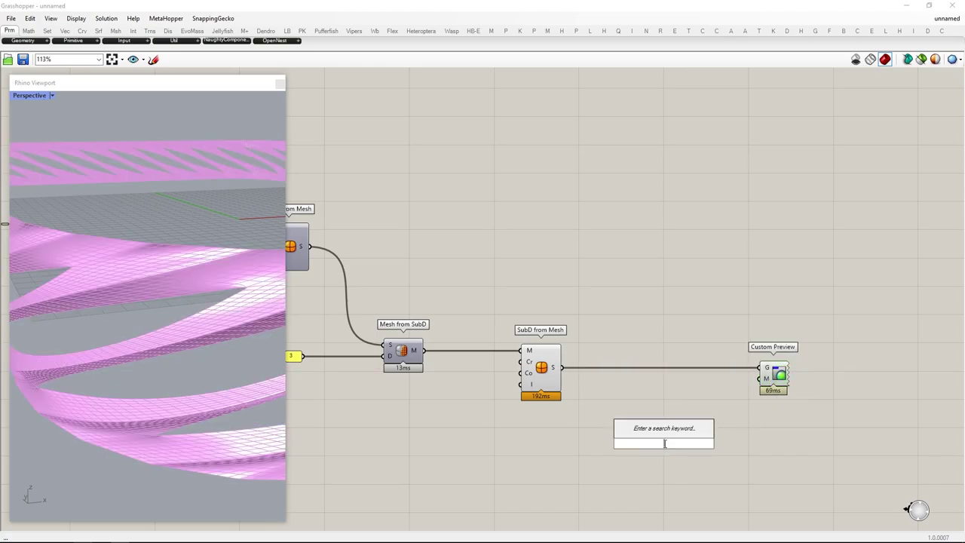
{"action": "type", "text": "swatch"}
{"action": "key", "text": "Return"}
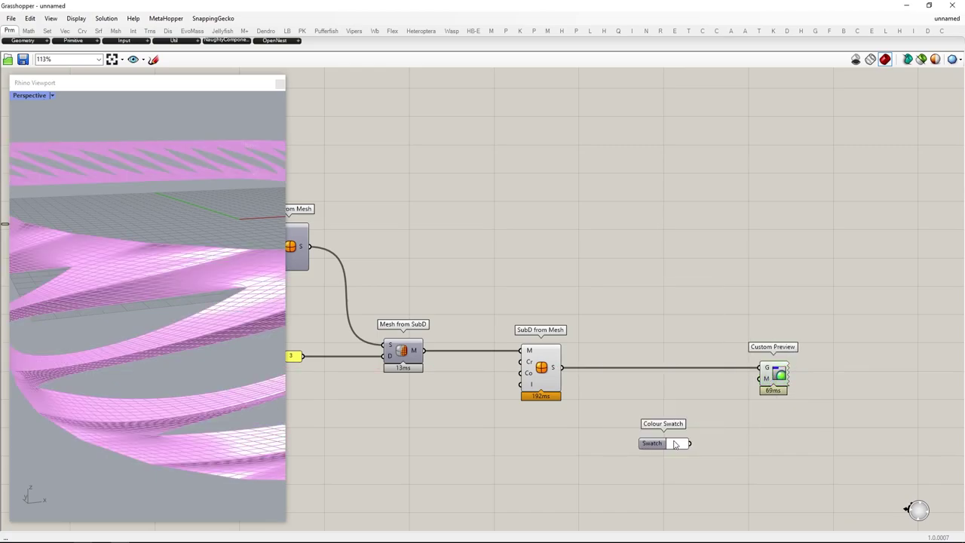
{"action": "left_click_drag", "start_coordinate": [769, 390], "coordinate": [766, 383]}
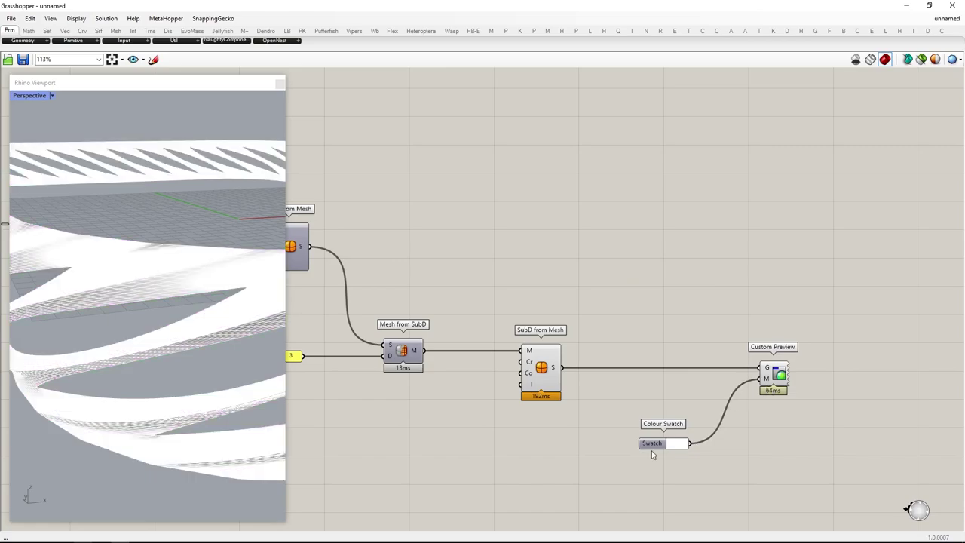
Turn off the preview of the components upstream of Custom Preview
{"action": "left_click_drag", "start_coordinate": [680, 511], "coordinate": [47, 24]}
{"action": "middle_click", "coordinate": [504, 277]}
{"action": "left_click", "coordinate": [532, 249]}
{"action": "left_click", "coordinate": [411, 255]}
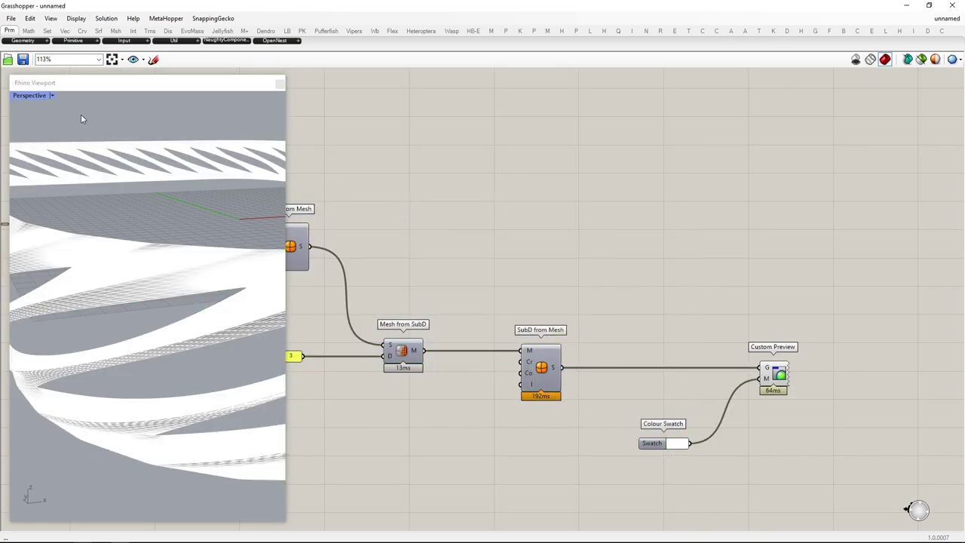
Switch the Perspective viewport to a rendered display mode with shadows
{"action": "left_click", "coordinate": [30, 95]}
{"action": "left_click", "coordinate": [39, 146]}
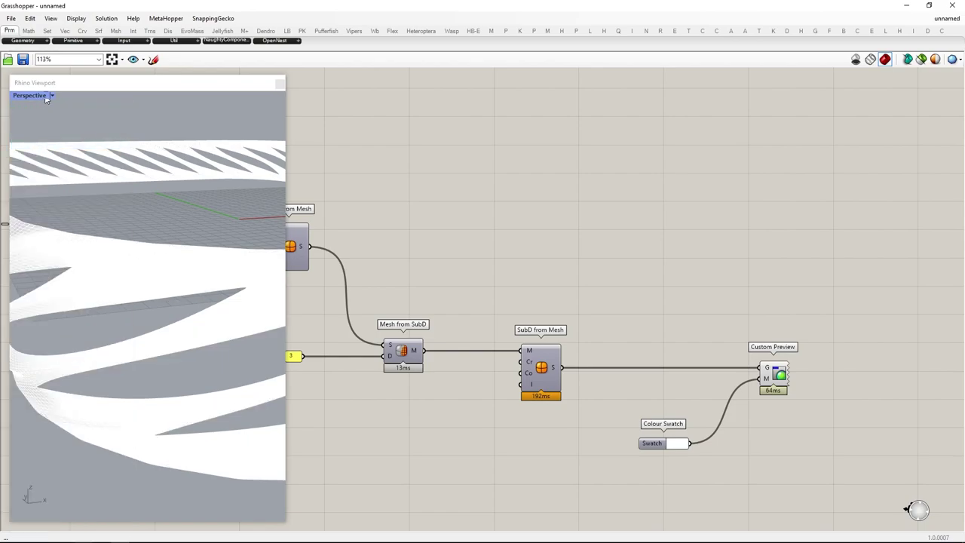
{"action": "left_click", "coordinate": [45, 95]}
{"action": "left_click", "coordinate": [46, 158]}
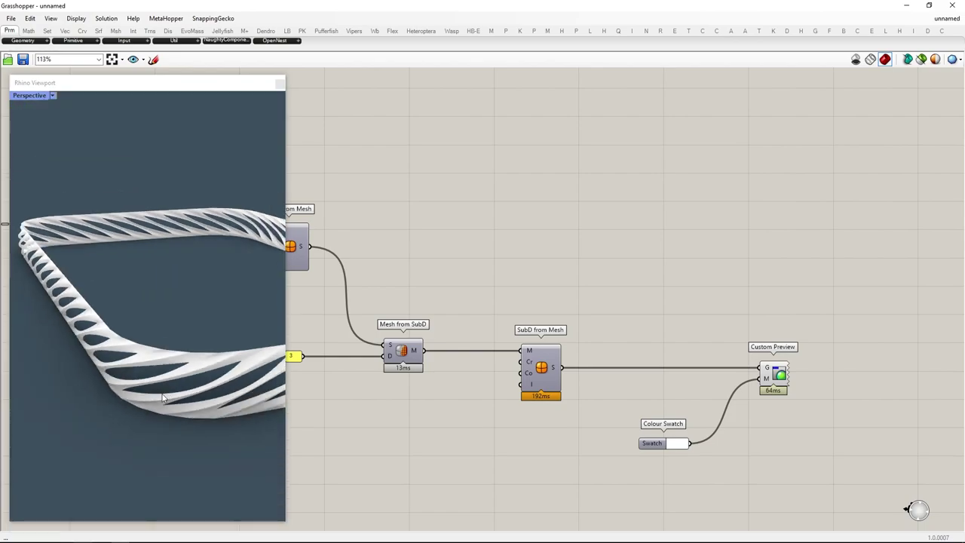
Examine the rendered white facade from several angles, both close up and as a whole
{"action": "scroll", "coordinate": [162, 399], "scroll_direction": "up", "scroll_amount": 4}
{"action": "right_click_drag", "start_coordinate": [163, 396], "coordinate": [71, 333]}
{"action": "scroll", "coordinate": [71, 334], "scroll_direction": "down", "scroll_amount": 8}
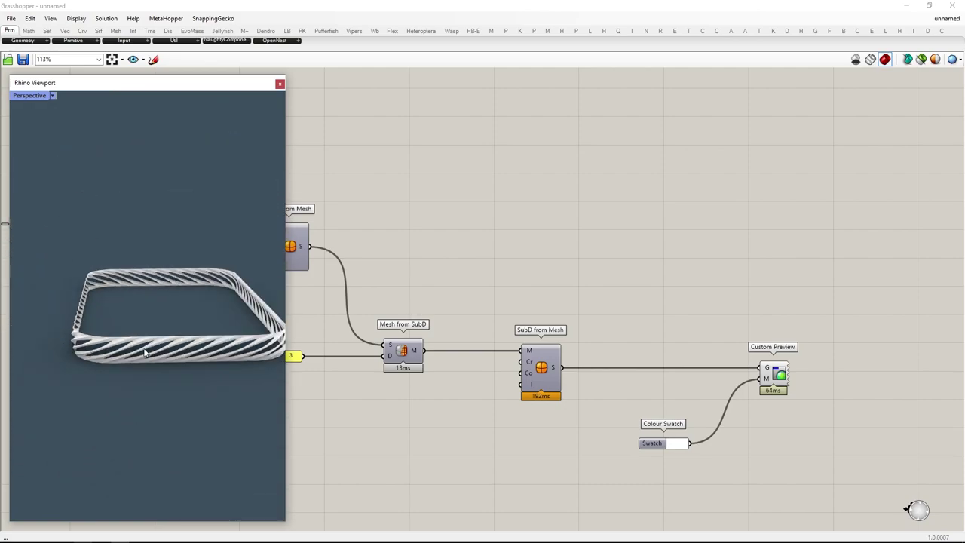
{"action": "scroll", "coordinate": [145, 353], "scroll_direction": "up", "scroll_amount": 8}
{"action": "right_click_drag", "start_coordinate": [222, 325], "coordinate": [279, 261]}
{"action": "scroll", "coordinate": [241, 310], "scroll_direction": "up", "scroll_amount": 4}
{"action": "scroll", "coordinate": [188, 347], "scroll_direction": "down", "scroll_amount": 5}
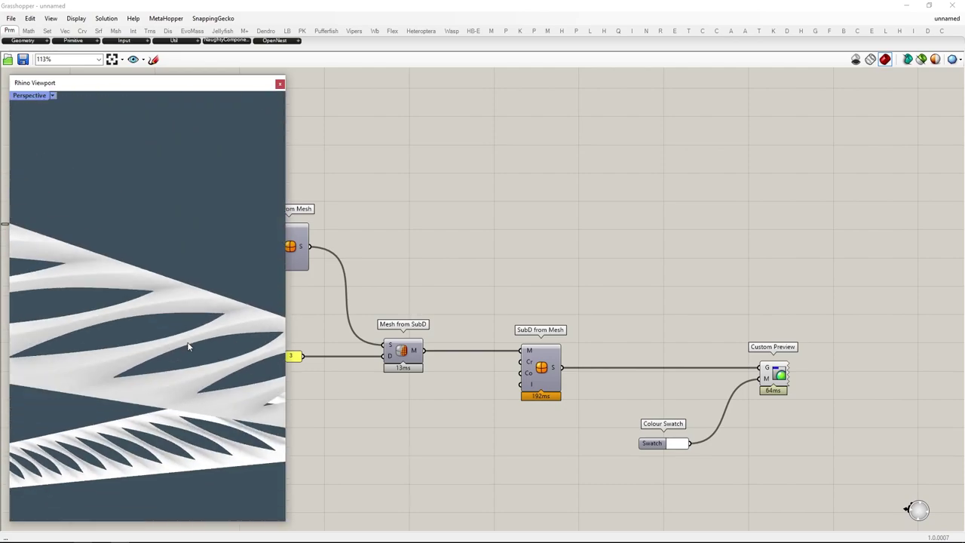
{"action": "scroll", "coordinate": [189, 347], "scroll_direction": "down", "scroll_amount": 10}
{"action": "right_click_drag", "start_coordinate": [185, 365], "coordinate": [88, 366]}
{"action": "left_click", "coordinate": [535, 473]}
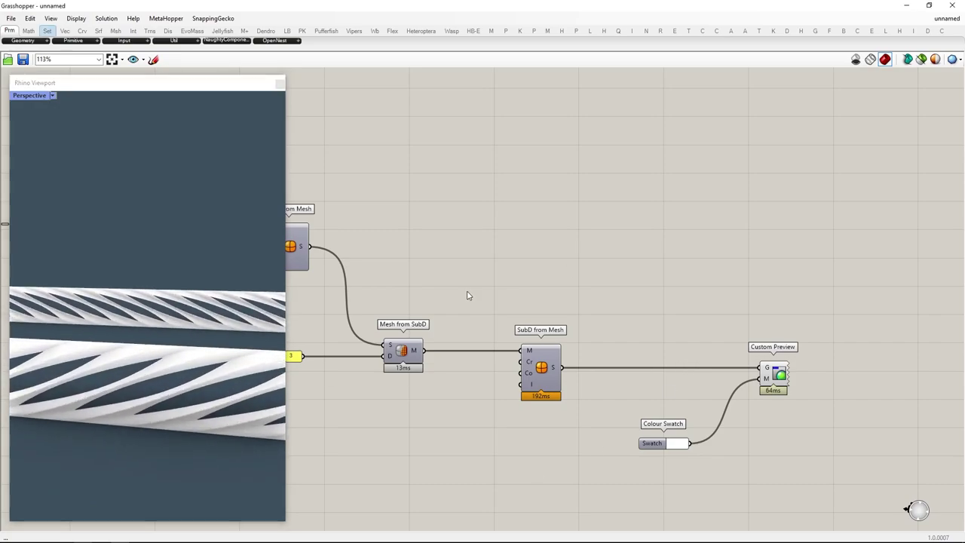
Set the Domain end slider of the Construct Domain below the graph mapper to 0.555
{"action": "scroll", "coordinate": [467, 295], "scroll_direction": "down", "scroll_amount": 2}
{"action": "right_click_drag", "start_coordinate": [339, 290], "coordinate": [679, 302]}
{"action": "scroll", "coordinate": [527, 298], "scroll_direction": "down", "scroll_amount": 2}
{"action": "right_click_drag", "start_coordinate": [340, 256], "coordinate": [707, 282]}
{"action": "scroll", "coordinate": [645, 457], "scroll_direction": "up", "scroll_amount": 4}
{"action": "scroll", "coordinate": [589, 442], "scroll_direction": "up", "scroll_amount": 5}
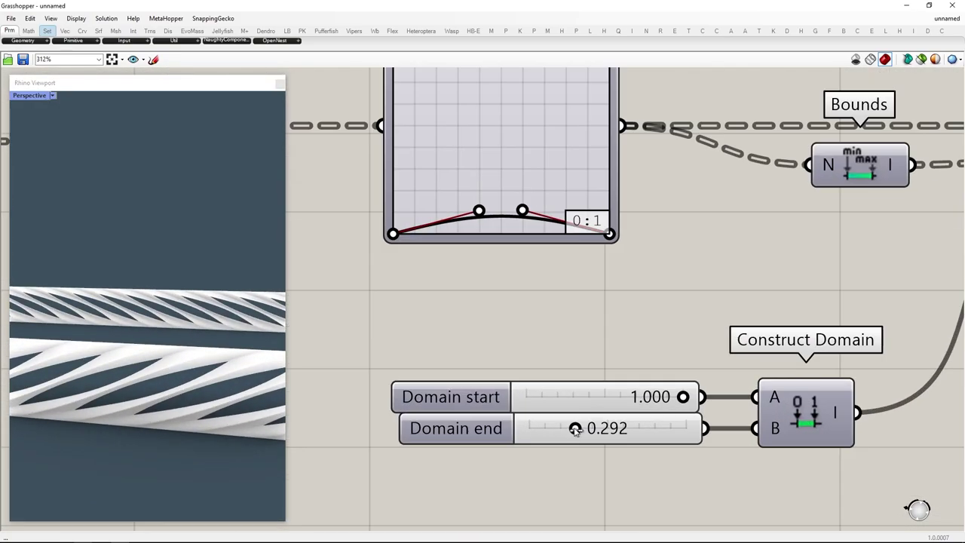
{"action": "left_click_drag", "start_coordinate": [575, 429], "coordinate": [599, 441]}
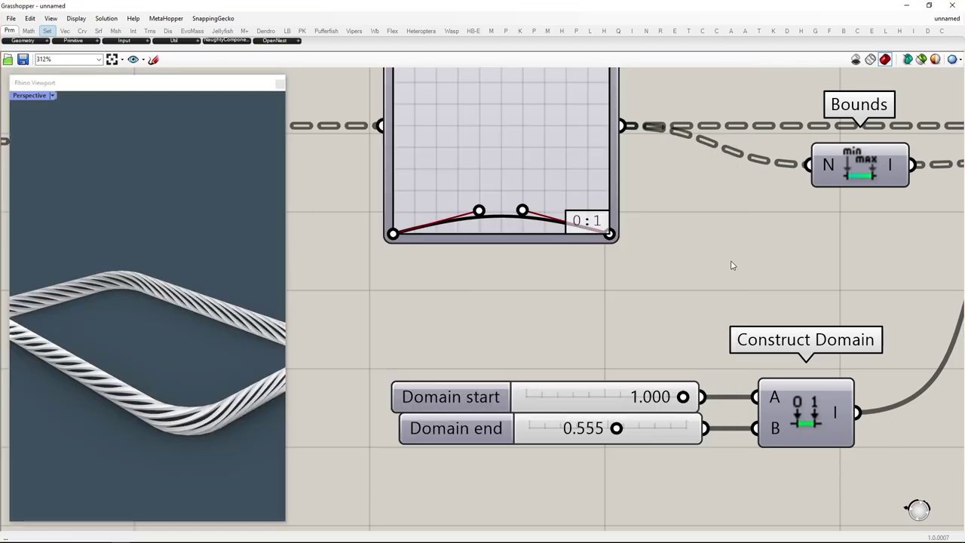
Add a Curve parameter below the base curve components and connect Move's G output to it
{"action": "scroll", "coordinate": [732, 268], "scroll_direction": "down", "scroll_amount": 8}
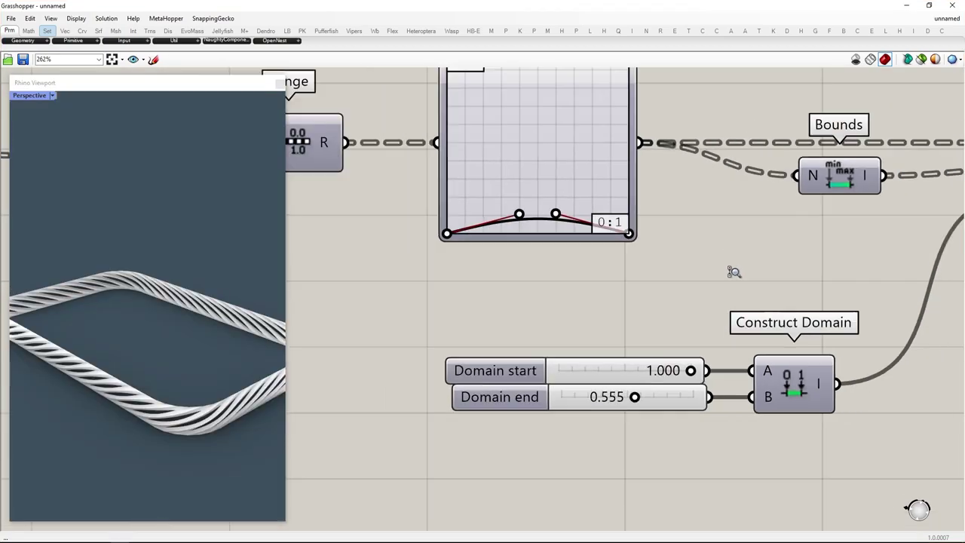
{"action": "right_click_drag", "start_coordinate": [487, 207], "coordinate": [744, 321]}
{"action": "scroll", "coordinate": [523, 267], "scroll_direction": "up", "scroll_amount": 2}
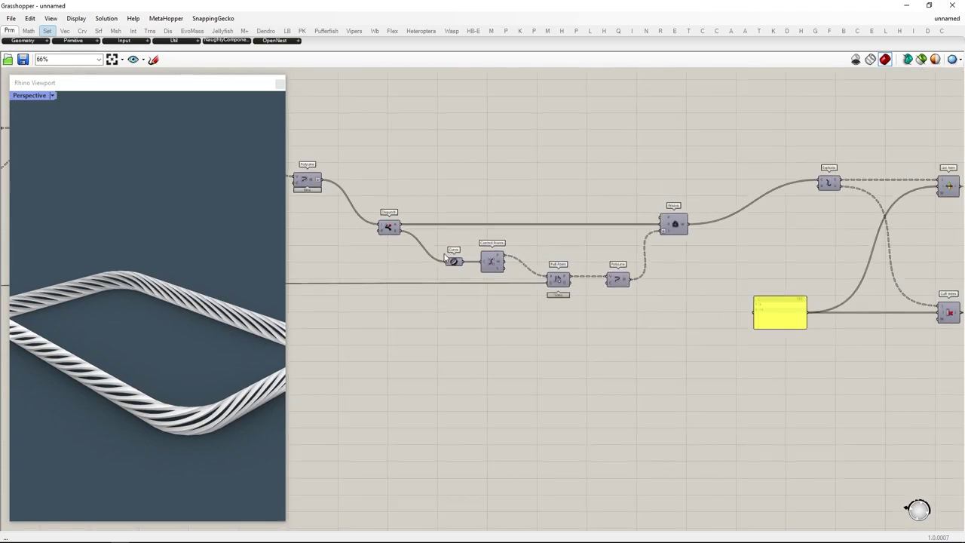
{"action": "right_click_drag", "start_coordinate": [429, 257], "coordinate": [749, 273]}
{"action": "right_click_drag", "start_coordinate": [461, 246], "coordinate": [712, 248]}
{"action": "right_click_drag", "start_coordinate": [453, 246], "coordinate": [736, 245]}
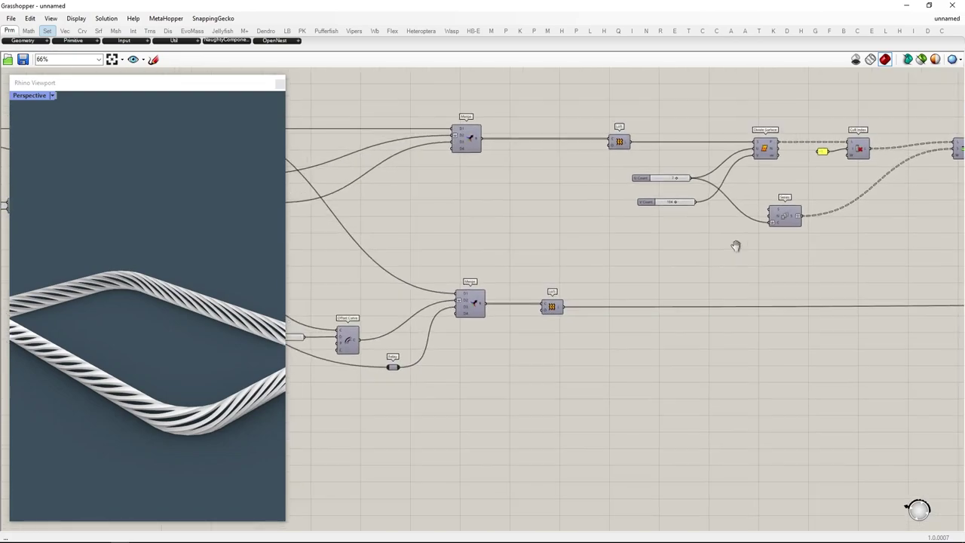
{"action": "right_click_drag", "start_coordinate": [434, 273], "coordinate": [705, 263]}
{"action": "right_click_drag", "start_coordinate": [447, 257], "coordinate": [540, 240]}
{"action": "double_click", "coordinate": [560, 388]}
{"action": "type", "text": "crv"}
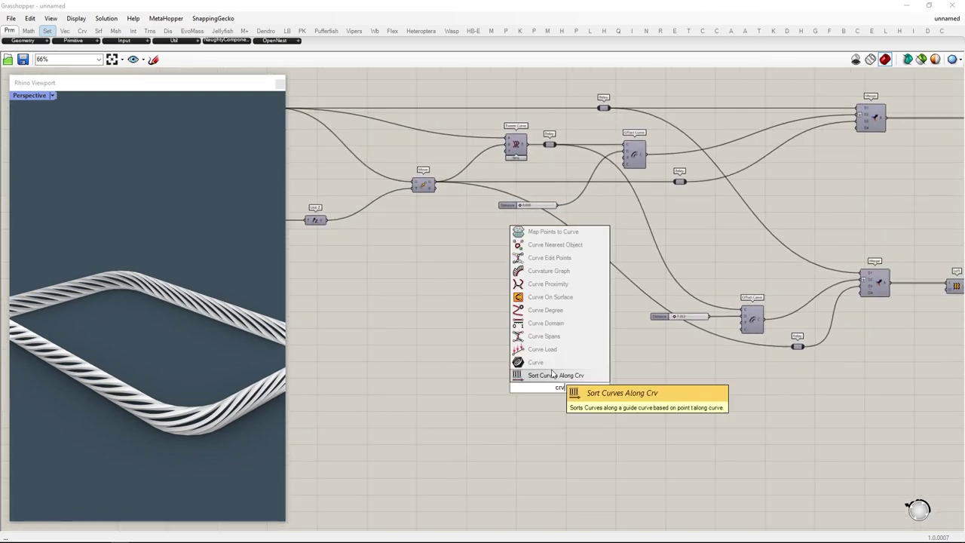
{"action": "left_click", "coordinate": [549, 365]}
{"action": "left_click_drag", "start_coordinate": [436, 185], "coordinate": [642, 517]}
Duplicate the Rectangle with its domain sliders, Construct Domain components and Radius slider, and place the copy below the Curve parameter
{"action": "right_click_drag", "start_coordinate": [478, 314], "coordinate": [676, 312]}
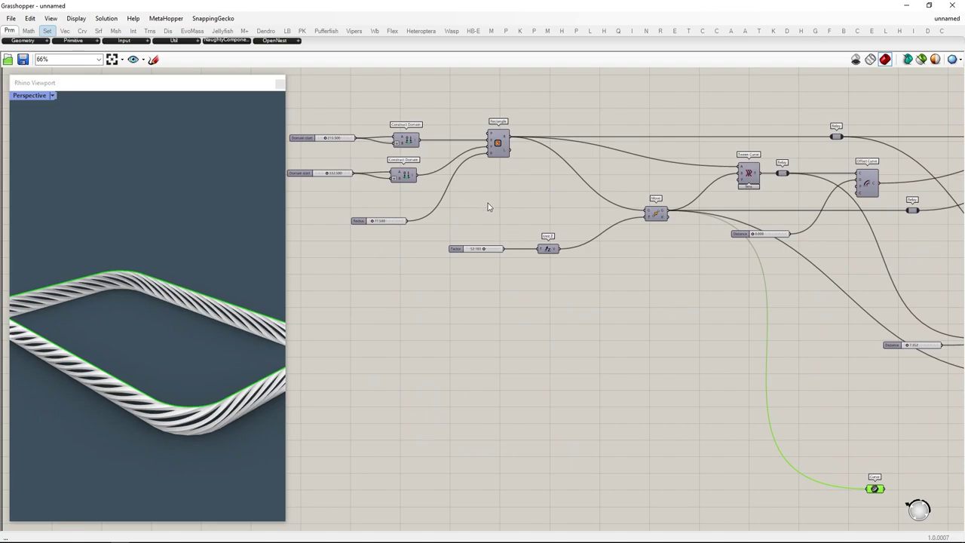
{"action": "left_click_drag", "start_coordinate": [519, 223], "coordinate": [303, 107]}
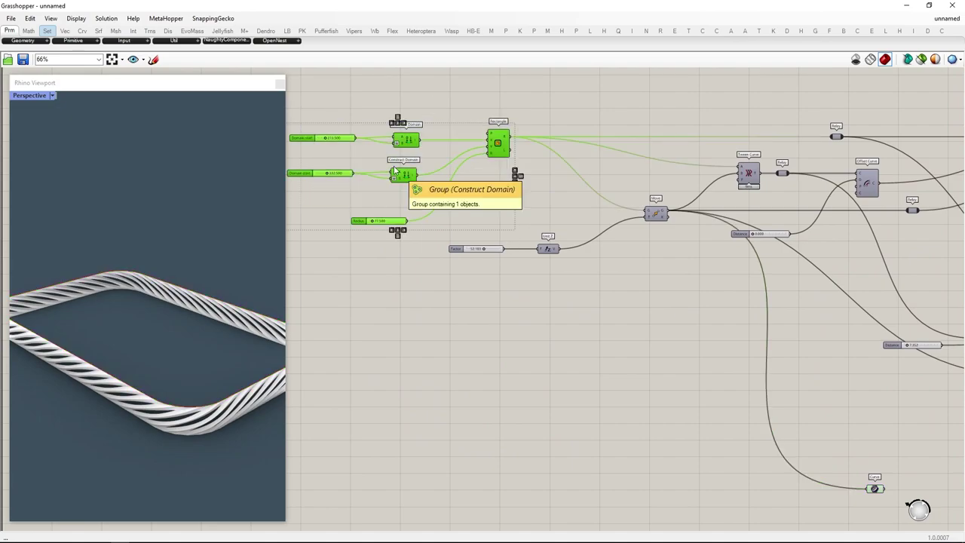
{"action": "left_click_drag", "start_coordinate": [396, 171], "coordinate": [426, 178]}
{"action": "left_click_drag", "start_coordinate": [495, 150], "coordinate": [711, 407]}
{"action": "right_click_drag", "start_coordinate": [697, 364], "coordinate": [379, 235]}
{"action": "left_click_drag", "start_coordinate": [399, 276], "coordinate": [781, 457]}
{"action": "right_click_drag", "start_coordinate": [732, 402], "coordinate": [618, 302]}
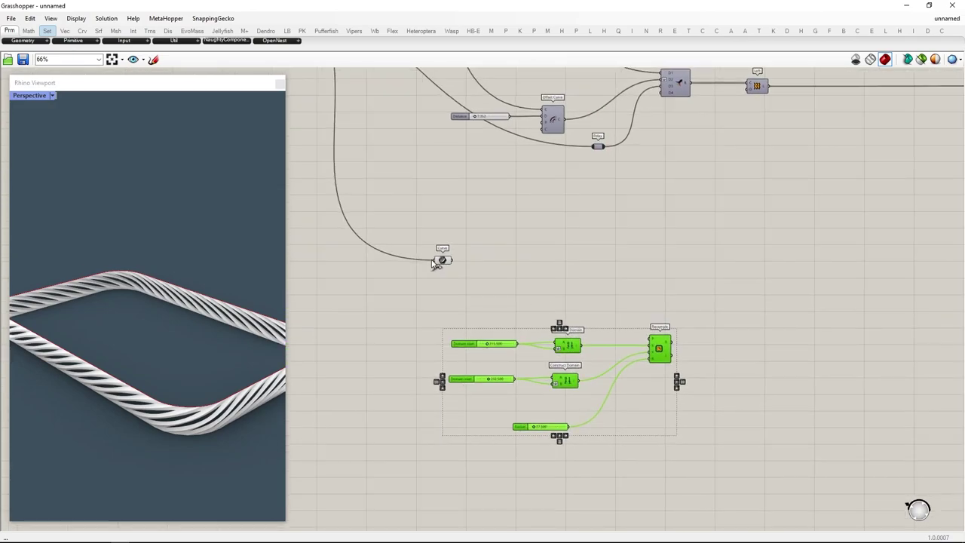
Move the Curve parameter above the copied Rectangle and connect it to the G input of a new Area component
{"action": "left_click_drag", "start_coordinate": [444, 261], "coordinate": [642, 295]}
{"action": "scroll", "coordinate": [724, 288], "scroll_direction": "up", "scroll_amount": 5}
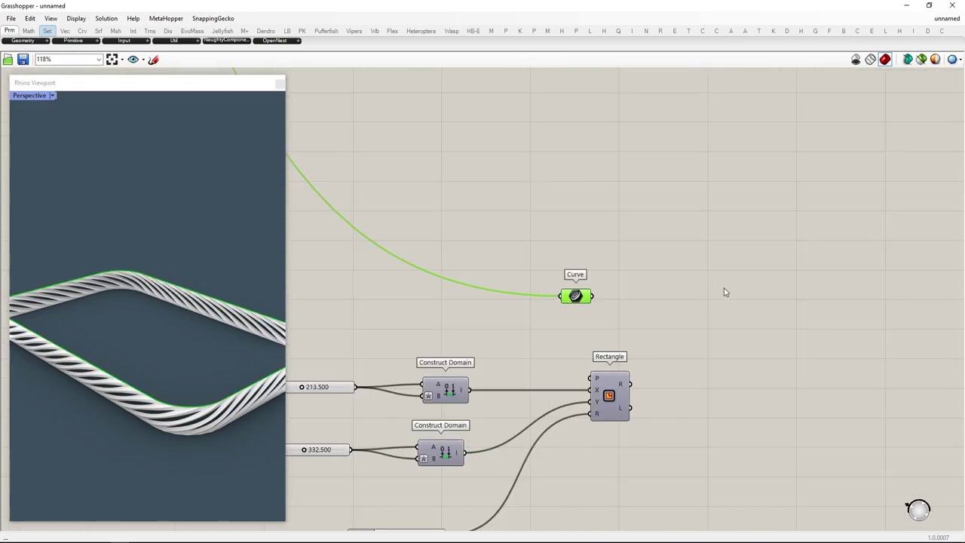
{"action": "double_click", "coordinate": [657, 276]}
{"action": "type", "text": "area"}
{"action": "key", "text": "Return"}
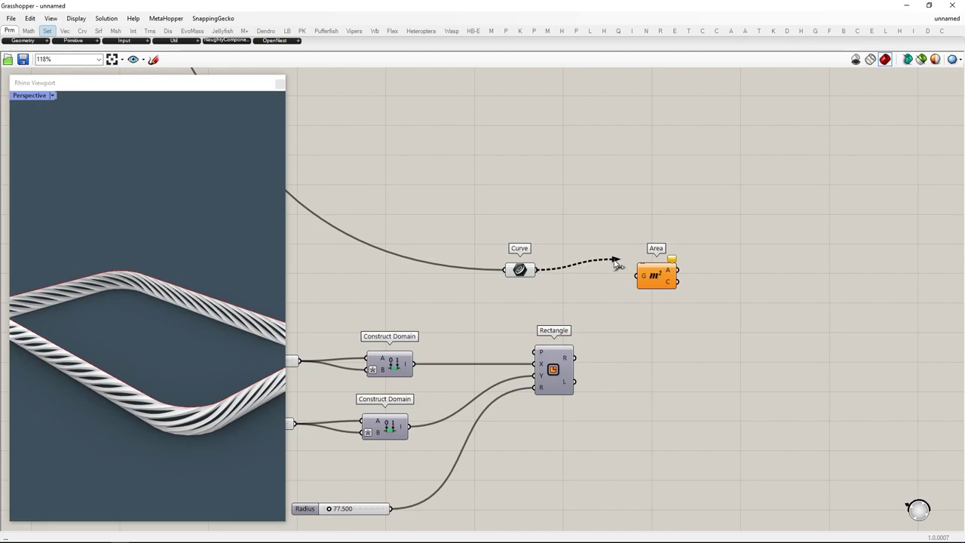
{"action": "left_click_drag", "start_coordinate": [617, 262], "coordinate": [624, 304]}
Connect Area's C output to the copied Rectangle's P input and turn on that Rectangle's preview
{"action": "left_click_drag", "start_coordinate": [701, 462], "coordinate": [532, 379]}
{"action": "left_click_drag", "start_coordinate": [549, 378], "coordinate": [760, 385]}
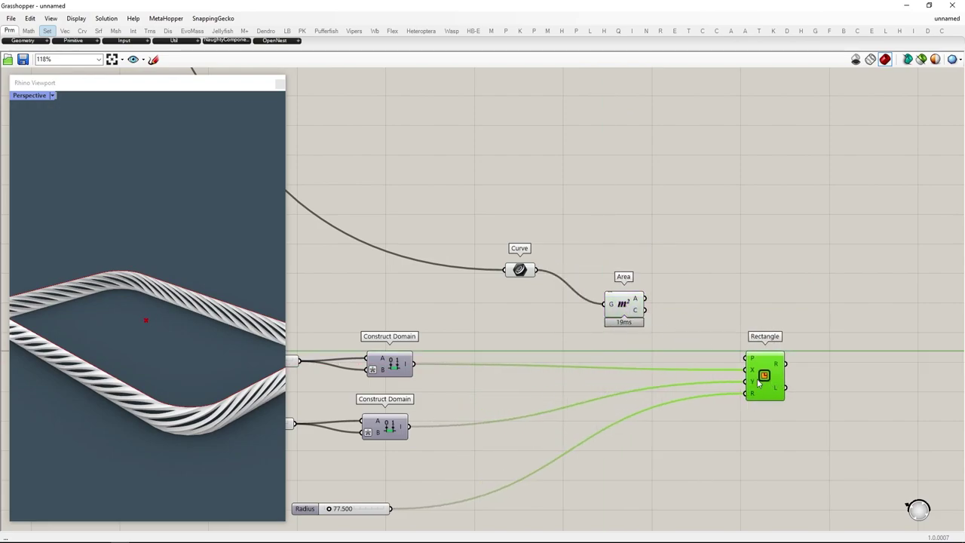
{"action": "left_click_drag", "start_coordinate": [624, 306], "coordinate": [627, 330]}
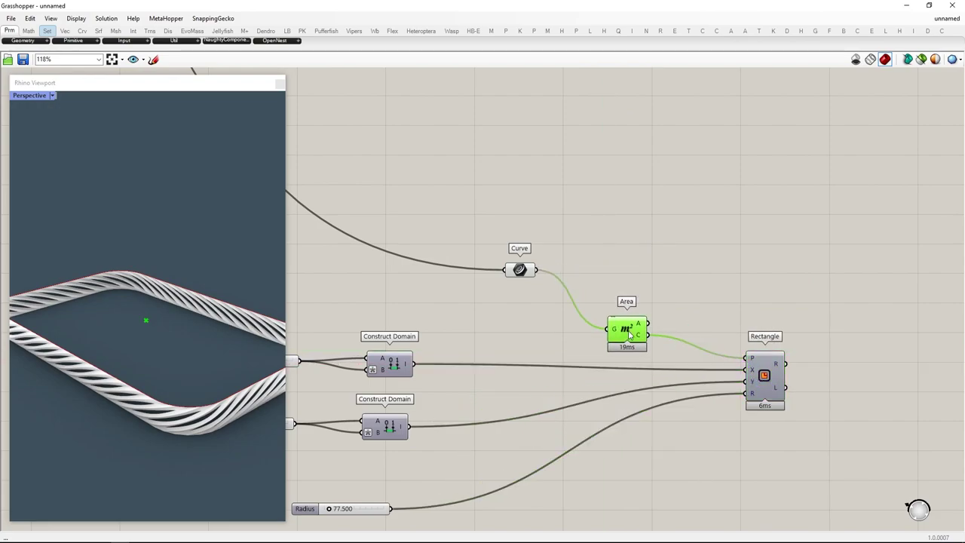
{"action": "left_click_drag", "start_coordinate": [844, 455], "coordinate": [776, 367]}
{"action": "middle_click", "coordinate": [776, 369]}
{"action": "left_click", "coordinate": [795, 352]}
{"action": "left_click", "coordinate": [808, 306]}
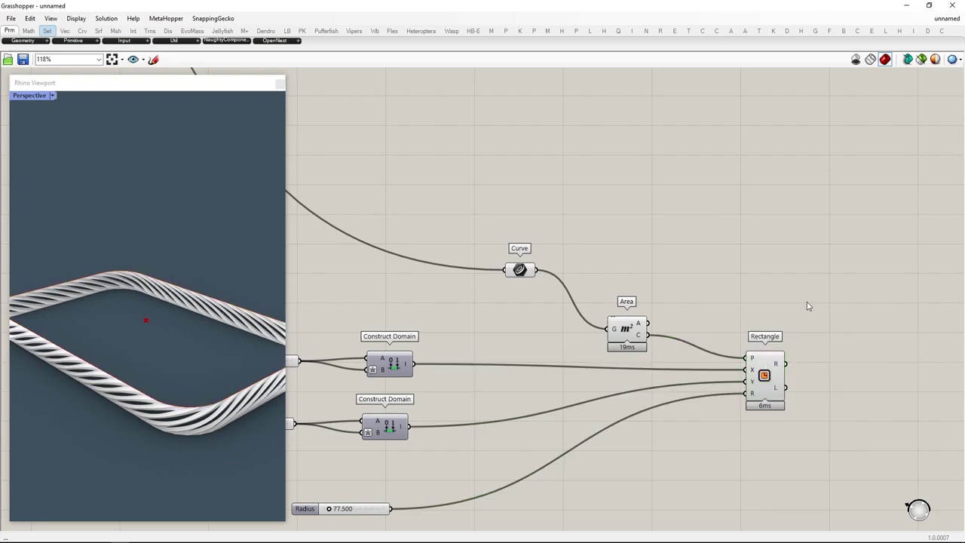
Set the copied Rectangle's X domain slider to 89.748 and its Y domain slider to 156.470
{"action": "right_click_drag", "start_coordinate": [432, 400], "coordinate": [706, 358]}
{"action": "scroll", "coordinate": [521, 279], "scroll_direction": "up", "scroll_amount": 3}
{"action": "left_click_drag", "start_coordinate": [530, 337], "coordinate": [511, 338]}
{"action": "scroll", "coordinate": [508, 337], "scroll_direction": "down", "scroll_amount": 5}
{"action": "right_click_drag", "start_coordinate": [857, 353], "coordinate": [810, 354]}
{"action": "left_click_drag", "start_coordinate": [864, 393], "coordinate": [841, 347]}
{"action": "right_click_drag", "start_coordinate": [178, 349], "coordinate": [187, 380]}
{"action": "scroll", "coordinate": [503, 388], "scroll_direction": "up", "scroll_amount": 10}
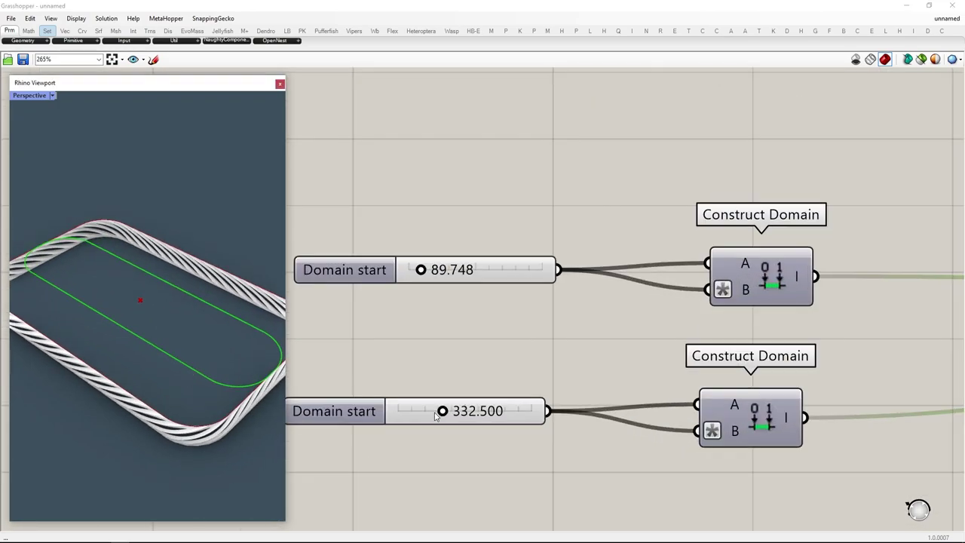
{"action": "left_click_drag", "start_coordinate": [442, 408], "coordinate": [404, 409]}
Set the copied Rectangle's Radius slider to 31.177
{"action": "scroll", "coordinate": [577, 226], "scroll_direction": "down", "scroll_amount": 3}
{"action": "scroll", "coordinate": [661, 384], "scroll_direction": "up", "scroll_amount": 2}
{"action": "left_click_drag", "start_coordinate": [672, 462], "coordinate": [663, 463]}
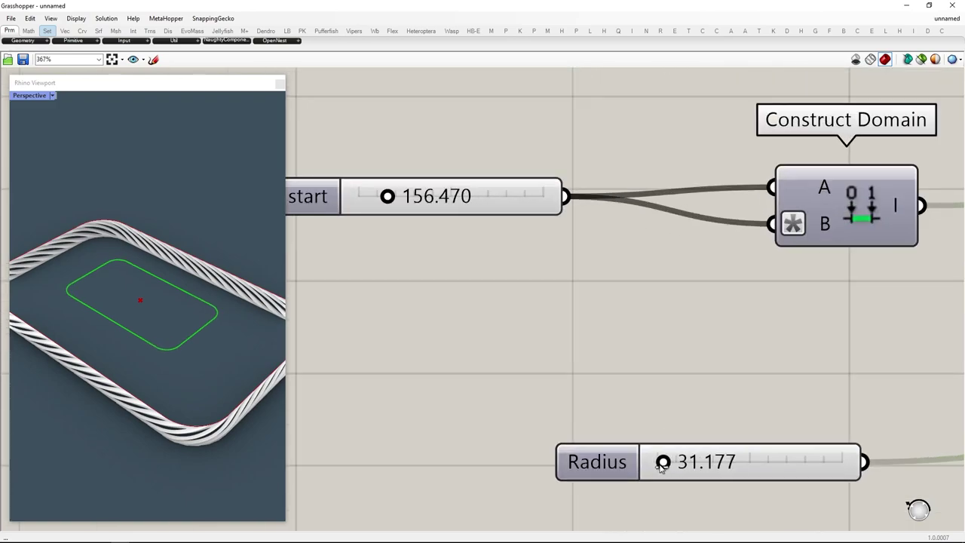
Switch the viewport to Shaded display and set the inner Rectangle's Y domain slider to 151.021 and its Radius slider to 17.551
{"action": "left_click_drag", "start_coordinate": [386, 196], "coordinate": [405, 196]}
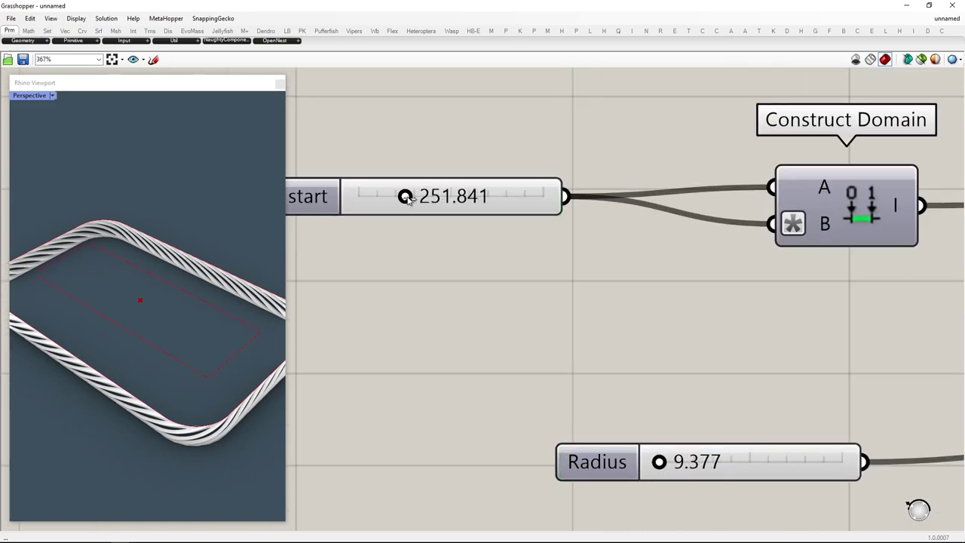
{"action": "left_click", "coordinate": [50, 96]}
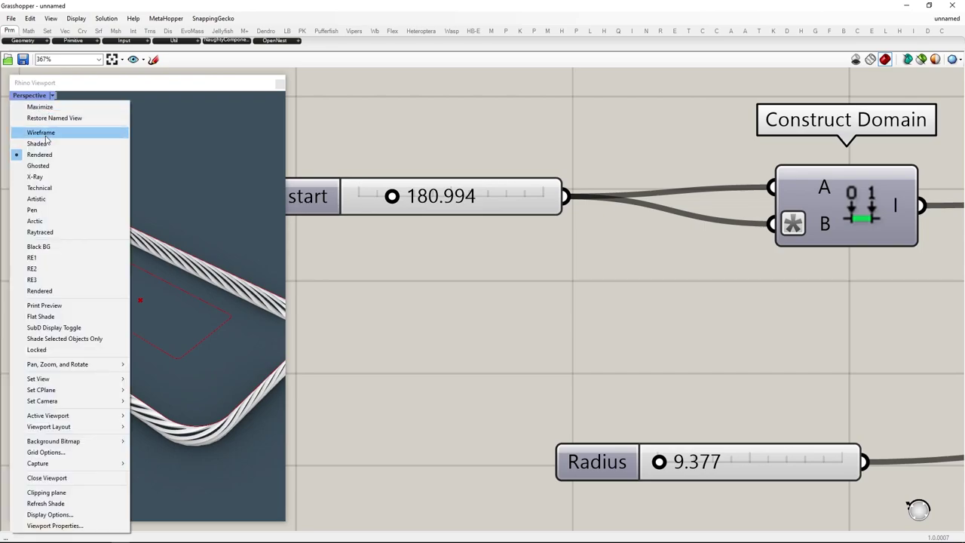
{"action": "left_click", "coordinate": [46, 143]}
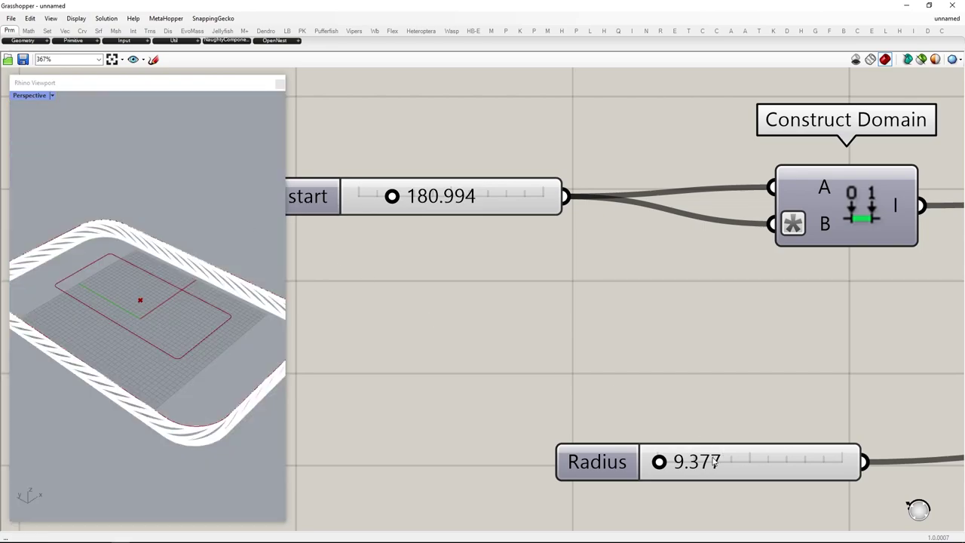
{"action": "left_click_drag", "start_coordinate": [676, 462], "coordinate": [660, 462]}
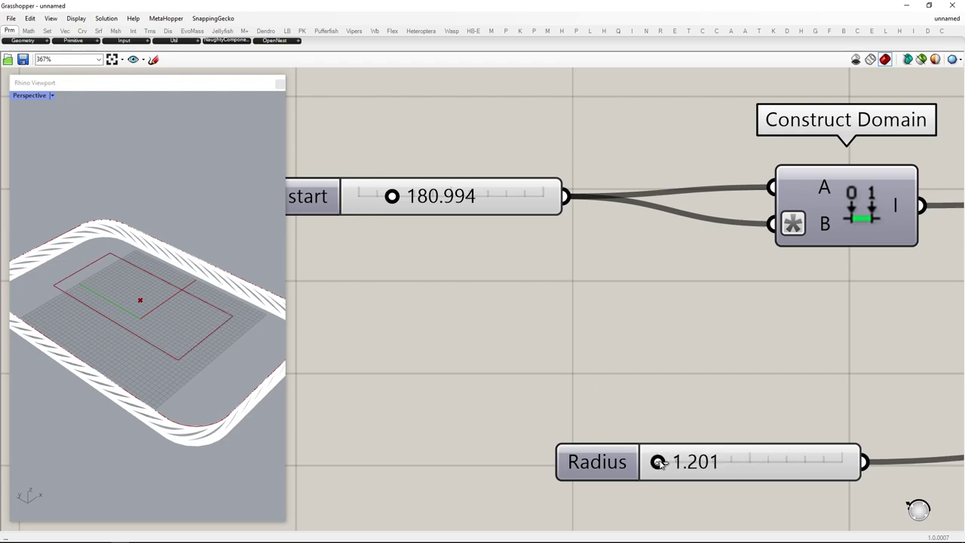
{"action": "mouse_move", "coordinate": [399, 194]}
{"action": "left_mouse_down"}
{"action": "mouse_move", "coordinate": [383, 198]}
{"action": "mouse_move", "coordinate": [390, 202]}
{"action": "left_mouse_up"}
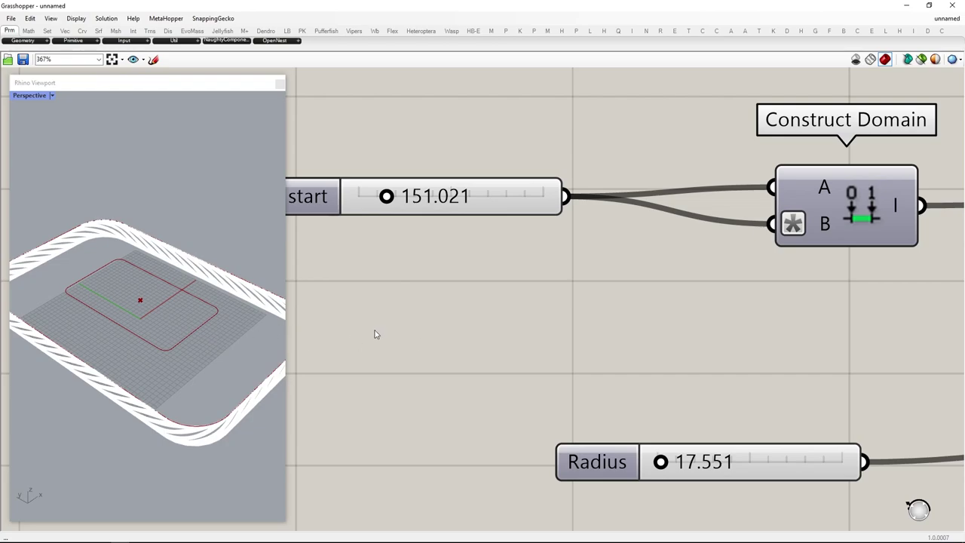
Move Flip Matrix closer to Shift List and connect its output to the L input of a new List Item component below it
{"action": "scroll", "coordinate": [376, 334], "scroll_direction": "down", "scroll_amount": 5}
{"action": "right_click_drag", "start_coordinate": [828, 236], "coordinate": [379, 291]}
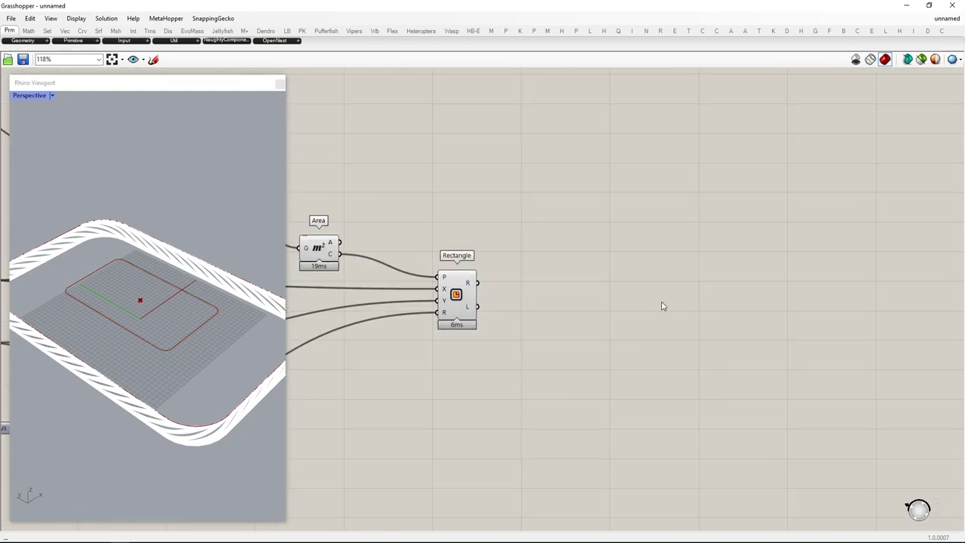
{"action": "scroll", "coordinate": [667, 310], "scroll_direction": "down", "scroll_amount": 2}
{"action": "right_click_drag", "start_coordinate": [611, 204], "coordinate": [694, 418]}
{"action": "right_click_drag", "start_coordinate": [484, 221], "coordinate": [596, 334]}
{"action": "scroll", "coordinate": [543, 341], "scroll_direction": "down", "scroll_amount": 3}
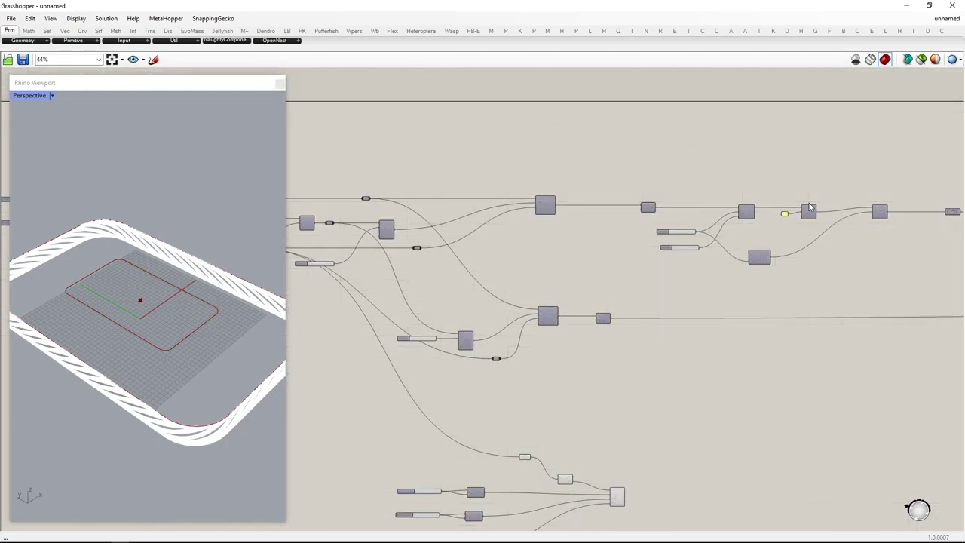
{"action": "right_click_drag", "start_coordinate": [809, 210], "coordinate": [653, 221]}
{"action": "scroll", "coordinate": [729, 223], "scroll_direction": "up", "scroll_amount": 2}
{"action": "right_click_drag", "start_coordinate": [729, 223], "coordinate": [506, 239]}
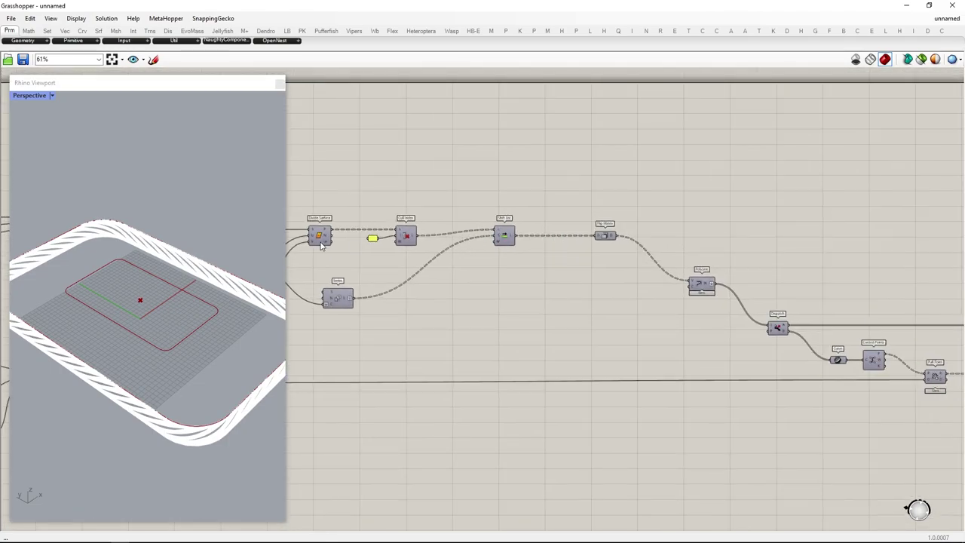
{"action": "scroll", "coordinate": [404, 228], "scroll_direction": "up", "scroll_amount": 2}
{"action": "right_click_drag", "start_coordinate": [672, 345], "coordinate": [626, 349]}
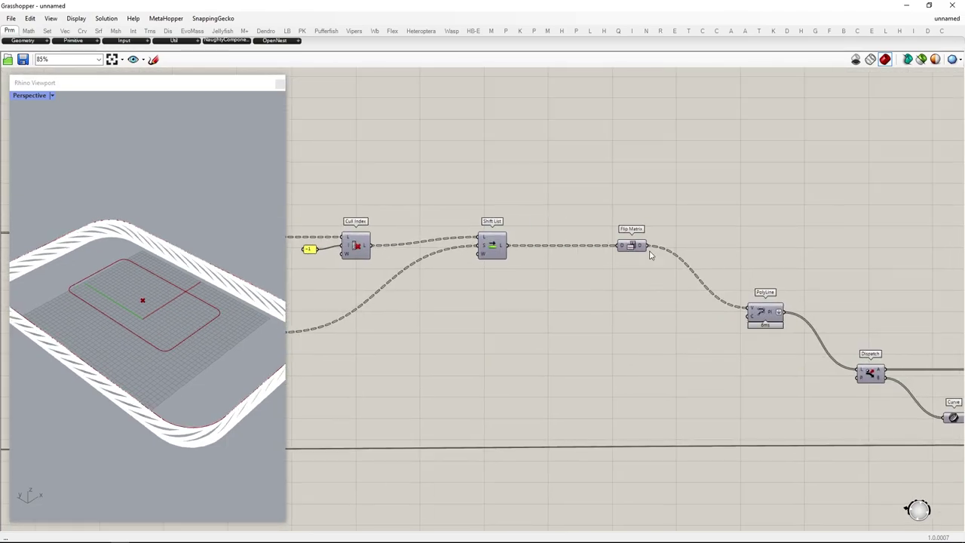
{"action": "left_click_drag", "start_coordinate": [633, 248], "coordinate": [575, 249]}
{"action": "double_click", "coordinate": [641, 339]}
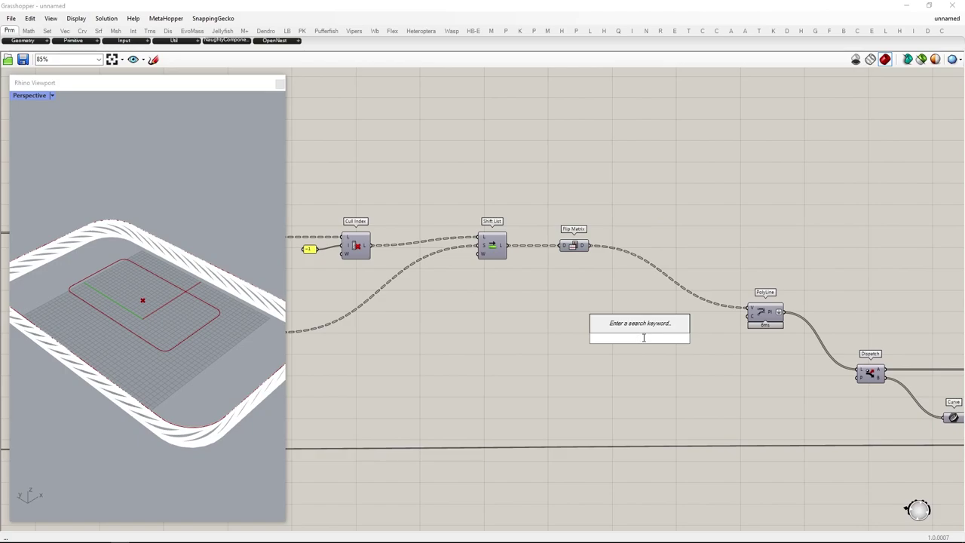
{"action": "type", "text": "list item"}
{"action": "key", "text": "Return"}
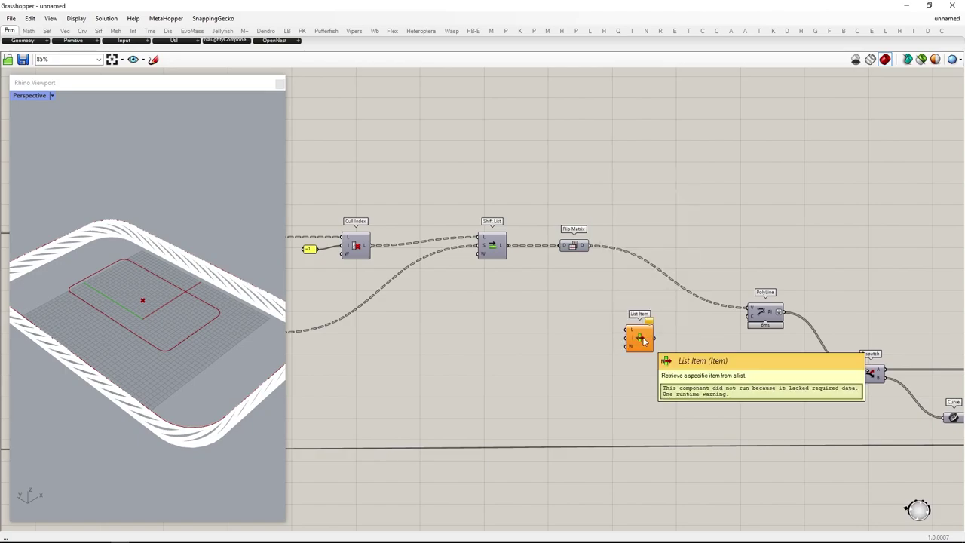
{"action": "left_click_drag", "start_coordinate": [632, 325], "coordinate": [669, 341]}
Create a panel containing -1 and connect it to List Item's index input
{"action": "left_click", "coordinate": [515, 382]}
{"action": "double_click", "coordinate": [515, 382]}
{"action": "type", "text": "//-1"}
{"action": "key", "text": "Return"}
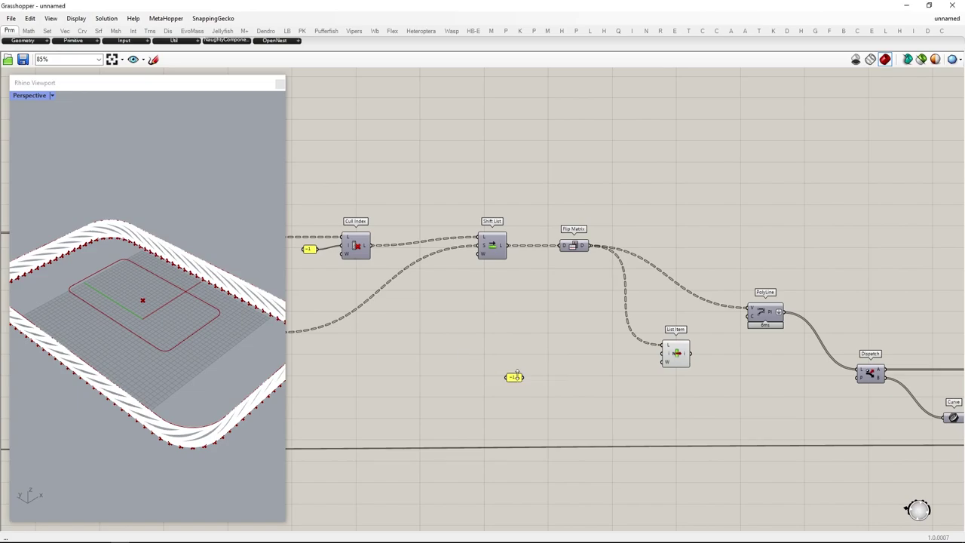
{"action": "left_click_drag", "start_coordinate": [470, 344], "coordinate": [570, 427]}
{"action": "left_click_drag", "start_coordinate": [678, 354], "coordinate": [576, 346]}
Move the List Item and its panel down, and relocate the inner rectangle's component group beneath them
{"action": "right_click_drag", "start_coordinate": [576, 346], "coordinate": [407, 206]}
{"action": "left_click_drag", "start_coordinate": [478, 225], "coordinate": [701, 473]}
{"action": "scroll", "coordinate": [733, 443], "scroll_direction": "down", "scroll_amount": 6}
{"action": "left_click", "coordinate": [744, 433]}
{"action": "right_click_drag", "start_coordinate": [667, 460], "coordinate": [724, 284]}
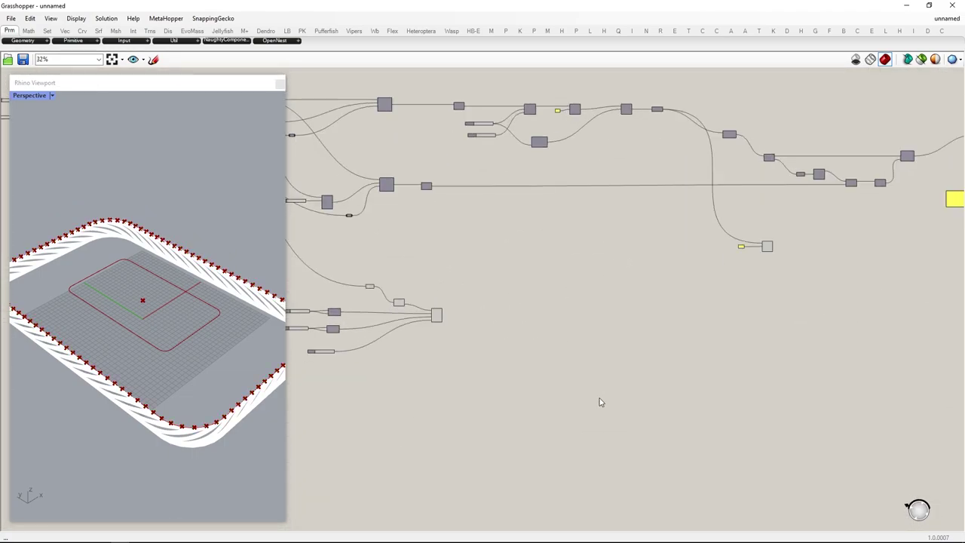
{"action": "left_click_drag", "start_coordinate": [578, 391], "coordinate": [276, 269]}
{"action": "left_click_drag", "start_coordinate": [437, 317], "coordinate": [792, 411]}
{"action": "right_click_drag", "start_coordinate": [817, 360], "coordinate": [674, 339]}
{"action": "left_click", "coordinate": [674, 338]}
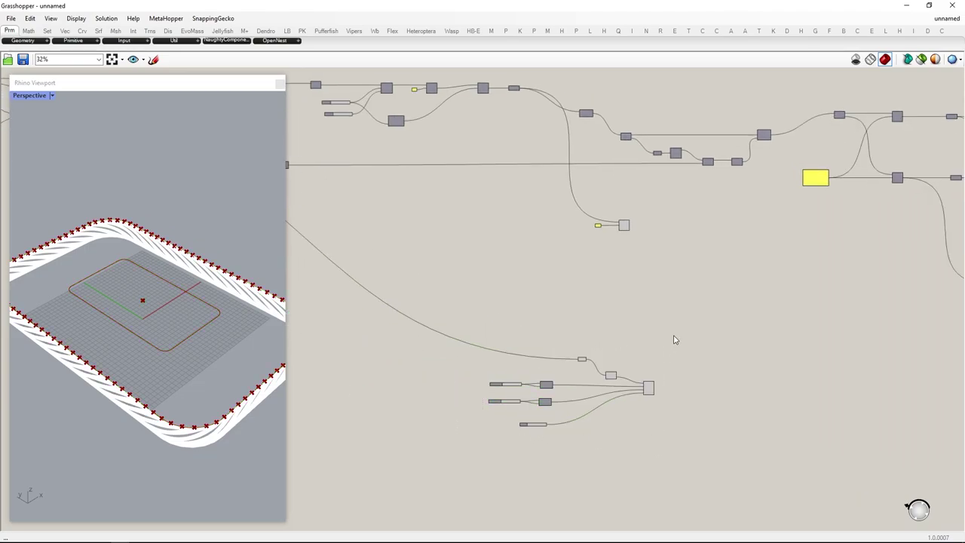
Place the List Item and its -1 panel just above the inner Rectangle component
{"action": "left_click_drag", "start_coordinate": [667, 297], "coordinate": [540, 213]}
{"action": "left_click_drag", "start_coordinate": [625, 227], "coordinate": [660, 341]}
{"action": "scroll", "coordinate": [709, 351], "scroll_direction": "up", "scroll_amount": 5}
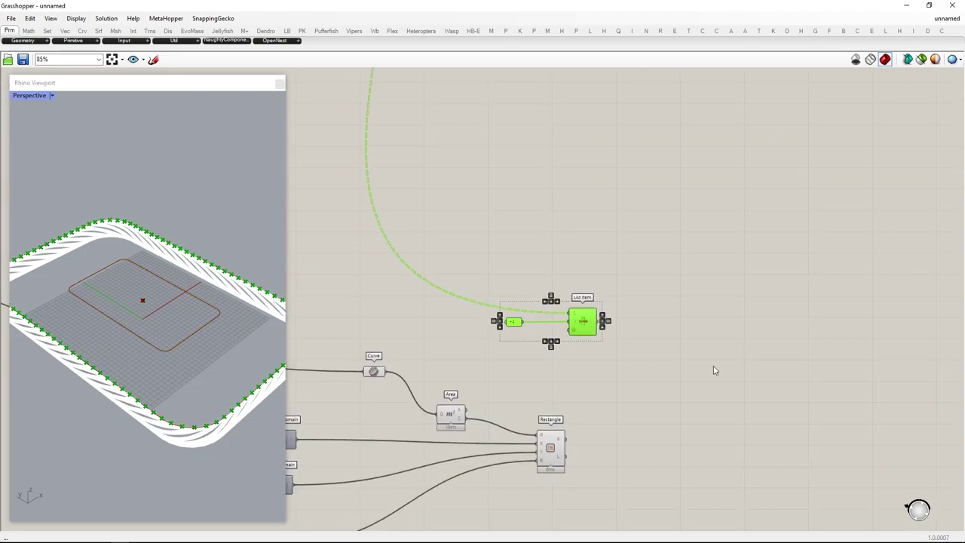
{"action": "right_click_drag", "start_coordinate": [713, 366], "coordinate": [720, 330]}
{"action": "left_click_drag", "start_coordinate": [585, 287], "coordinate": [564, 292]}
Add a Curve Closest Point component with List Item's output in P and the inner Rectangle's R output in C
{"action": "double_click", "coordinate": [690, 315]}
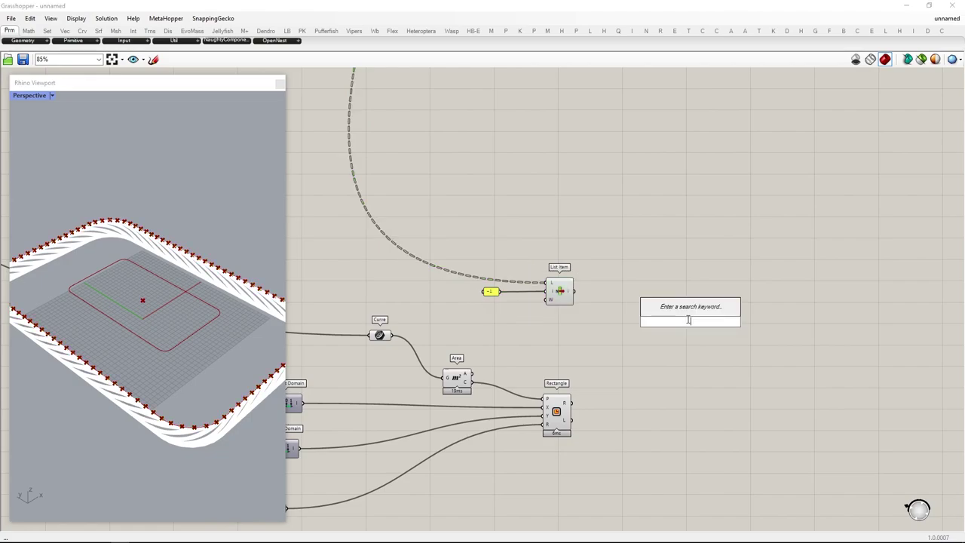
{"action": "type", "text": "curve closest point"}
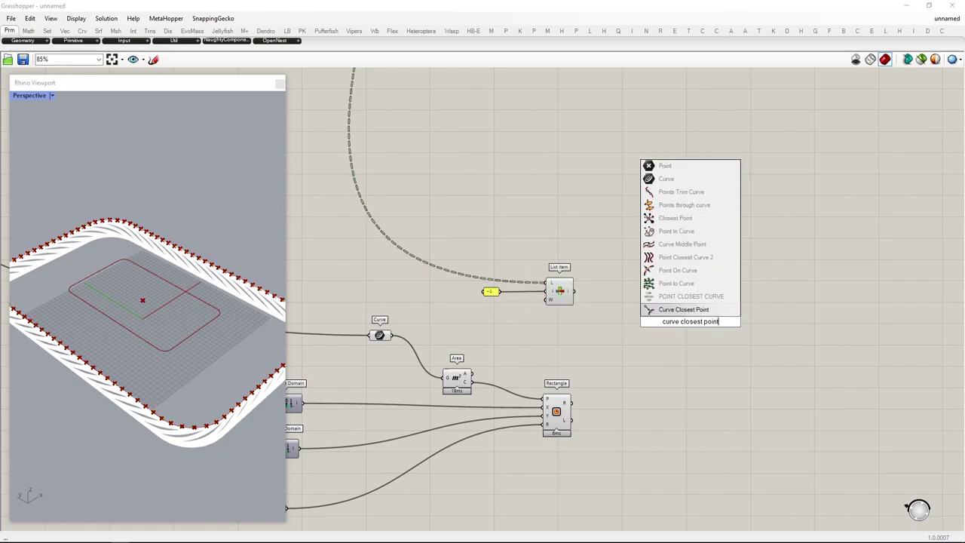
{"action": "left_click", "coordinate": [678, 309]}
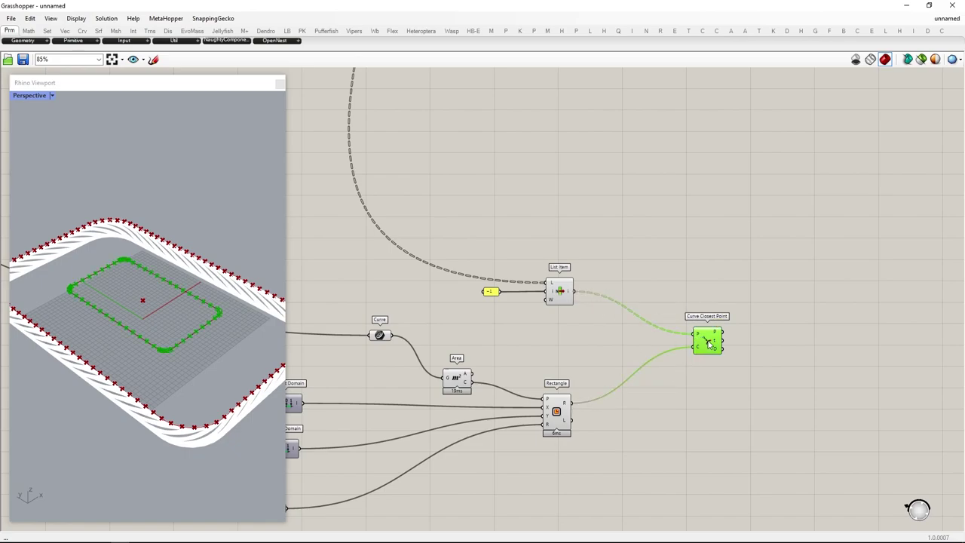
{"action": "left_click", "coordinate": [771, 316]}
Add a Tween Two Points component with List Item's output in A and Curve Closest Point's P output in B
{"action": "right_click_drag", "start_coordinate": [771, 316], "coordinate": [697, 322]}
{"action": "double_click", "coordinate": [765, 304]}
{"action": "type", "text": "twe"}
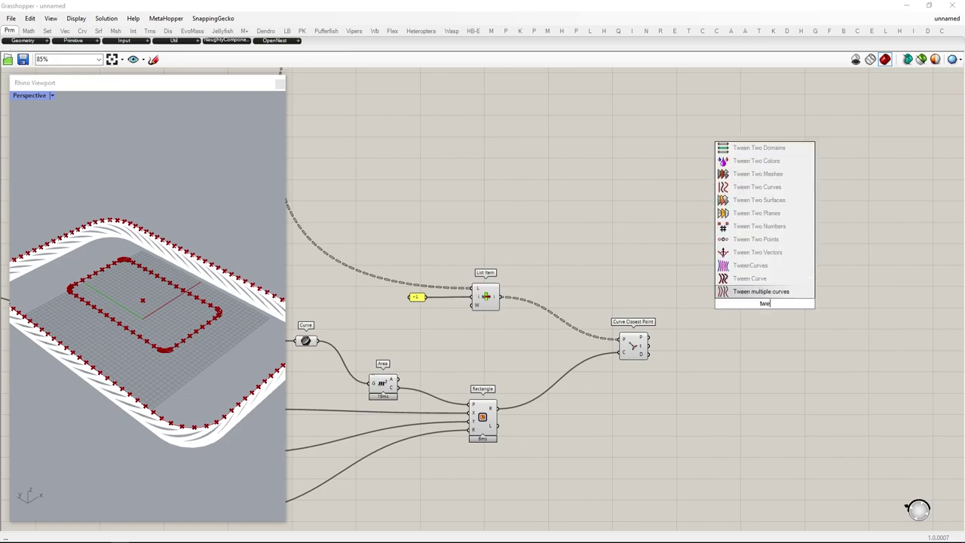
{"action": "type", "text": "en point"}
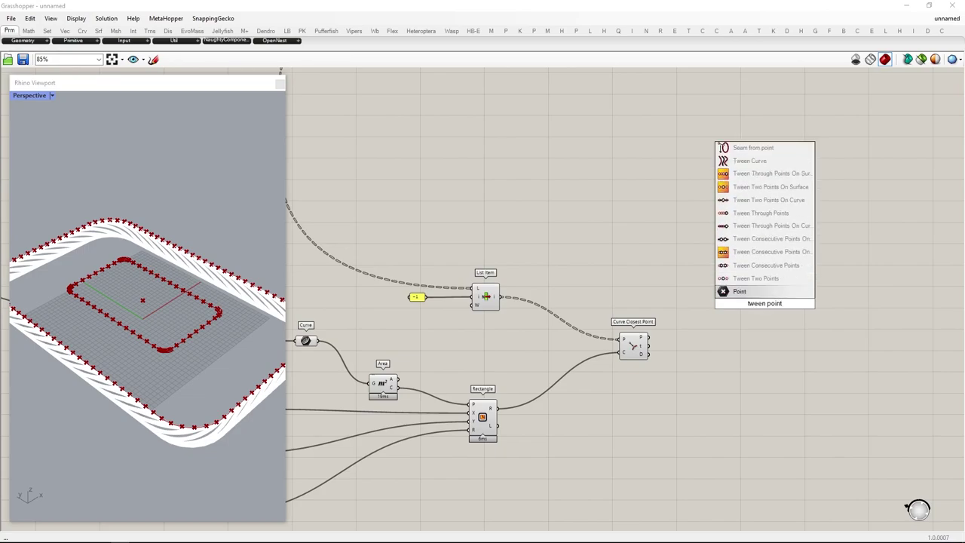
{"action": "left_click", "coordinate": [756, 279]}
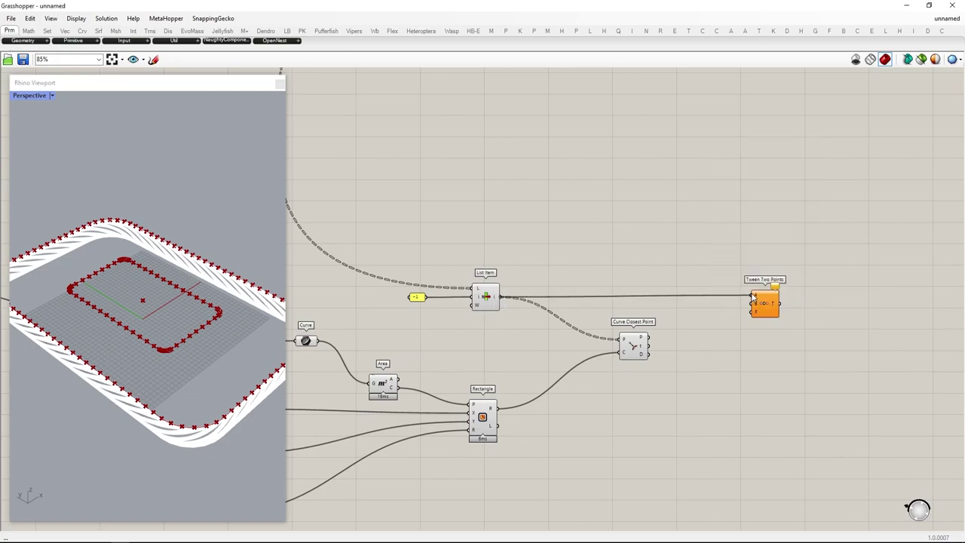
{"action": "left_click_drag", "start_coordinate": [744, 309], "coordinate": [753, 304]}
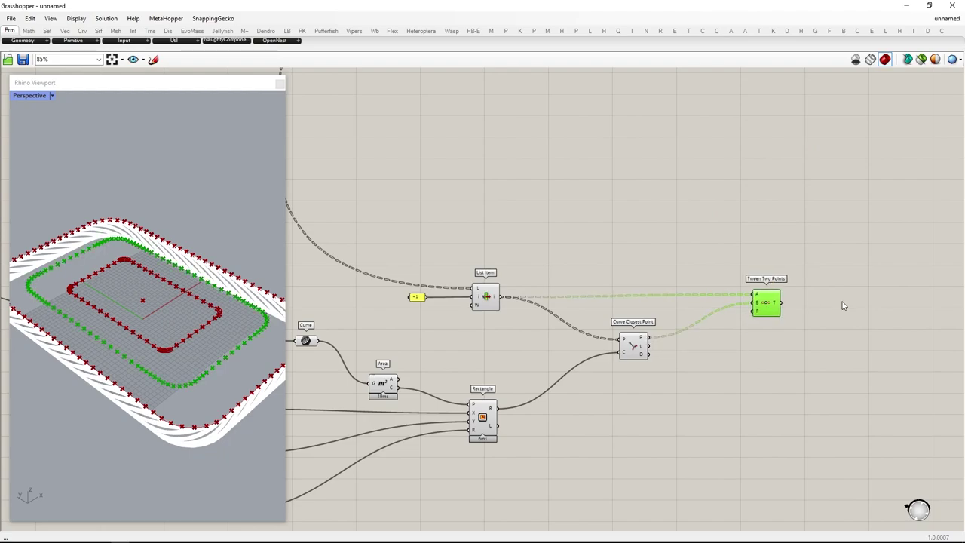
Flatten the T output of Tween Two Points
{"action": "right_click_drag", "start_coordinate": [842, 304], "coordinate": [657, 316]}
{"action": "scroll", "coordinate": [679, 286], "scroll_direction": "up", "scroll_amount": 1}
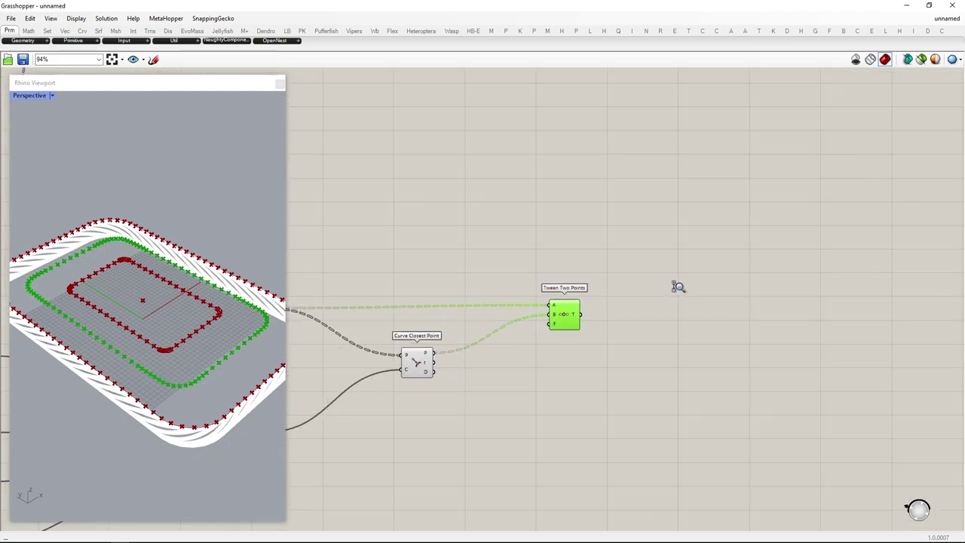
{"action": "right_click", "coordinate": [571, 315]}
{"action": "left_click", "coordinate": [584, 353]}
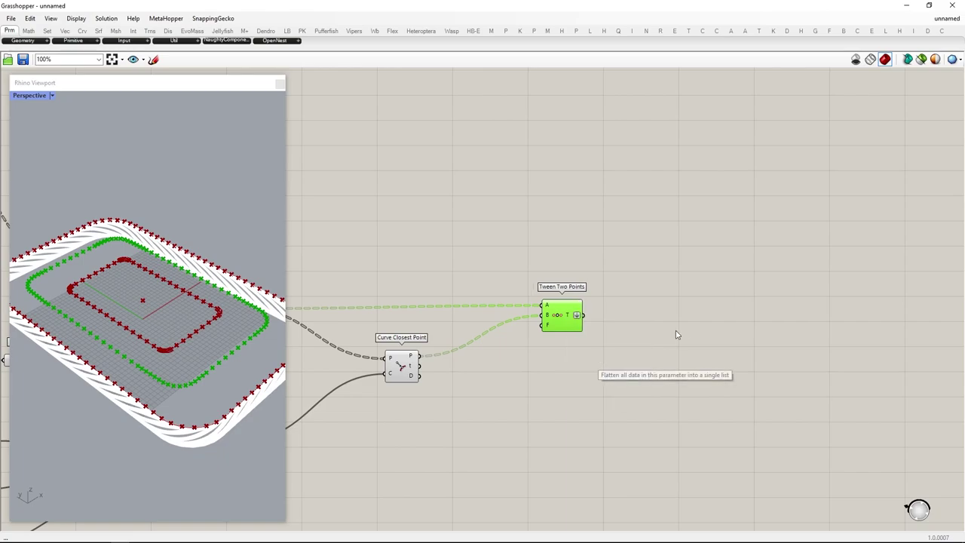
Add a Partition List component and connect the flattened tween points to its L input
{"action": "double_click", "coordinate": [686, 326]}
{"action": "type", "text": "parti"}
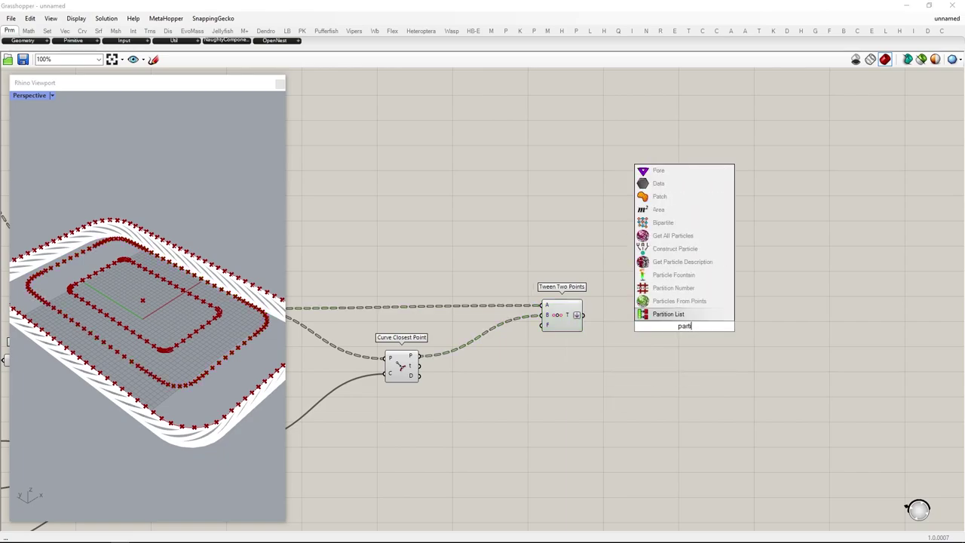
{"action": "type", "text": "on list"}
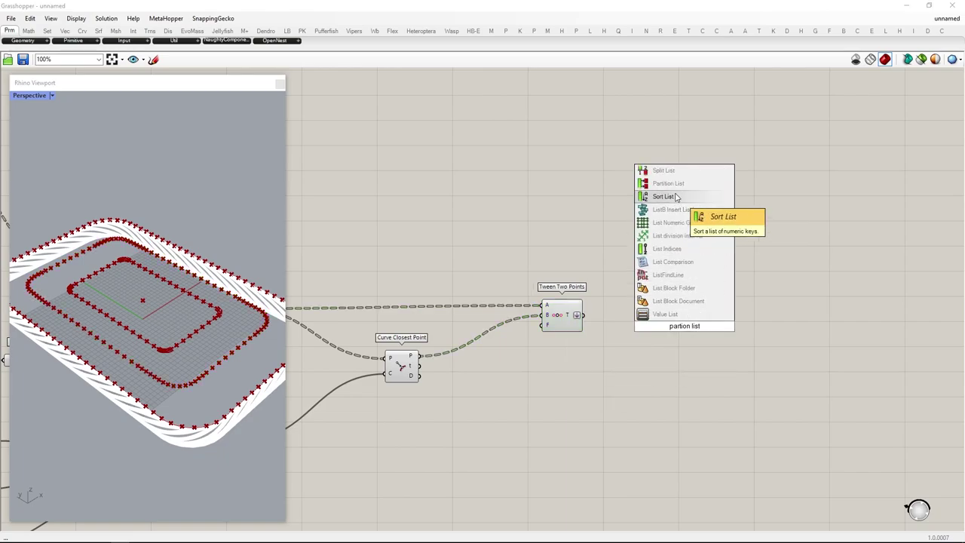
{"action": "left_click", "coordinate": [685, 186]}
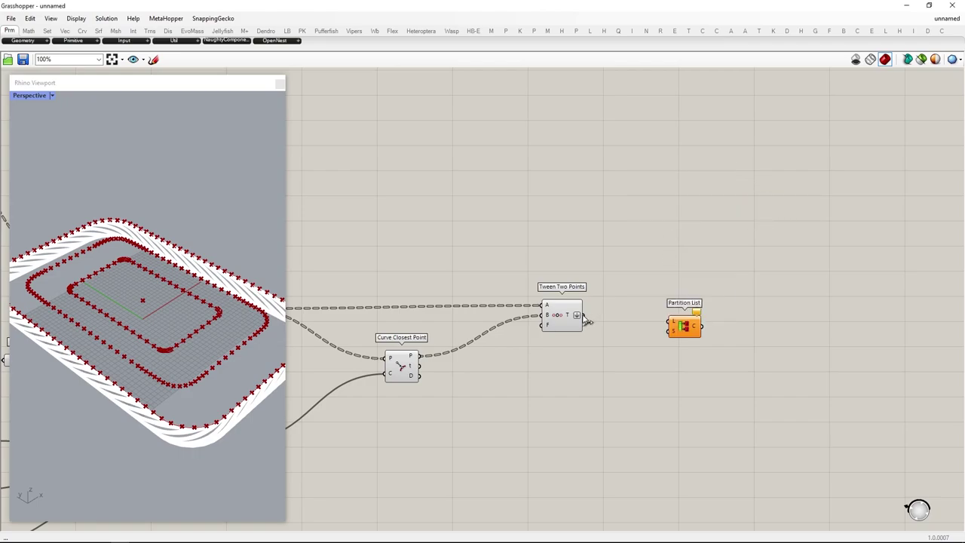
{"action": "left_click_drag", "start_coordinate": [674, 327], "coordinate": [762, 326]}
Connect a panel containing 2 to Partition List's S input and move Partition List closer to it
{"action": "double_click", "coordinate": [656, 358]}
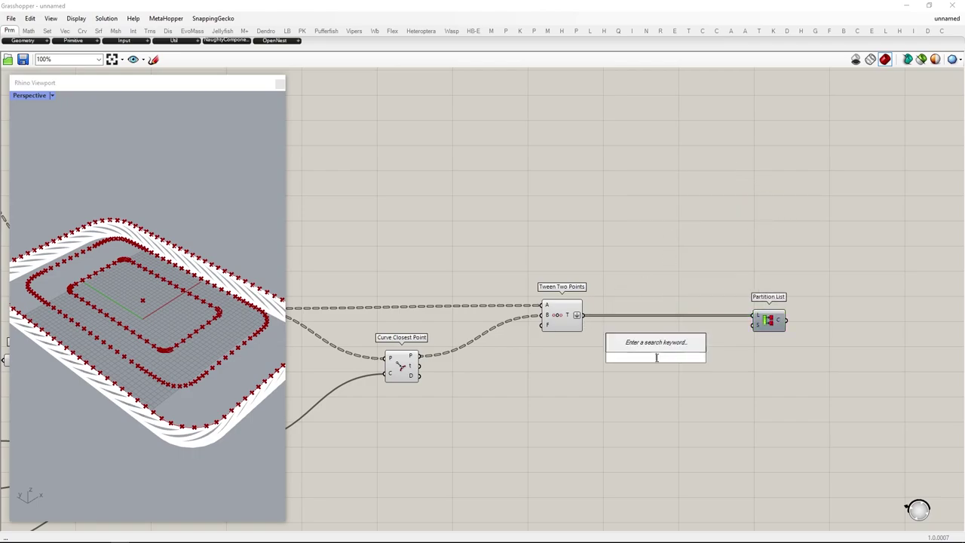
{"action": "type", "text": "//2"}
{"action": "key", "text": "Return"}
{"action": "left_click_drag", "start_coordinate": [656, 358], "coordinate": [668, 339]}
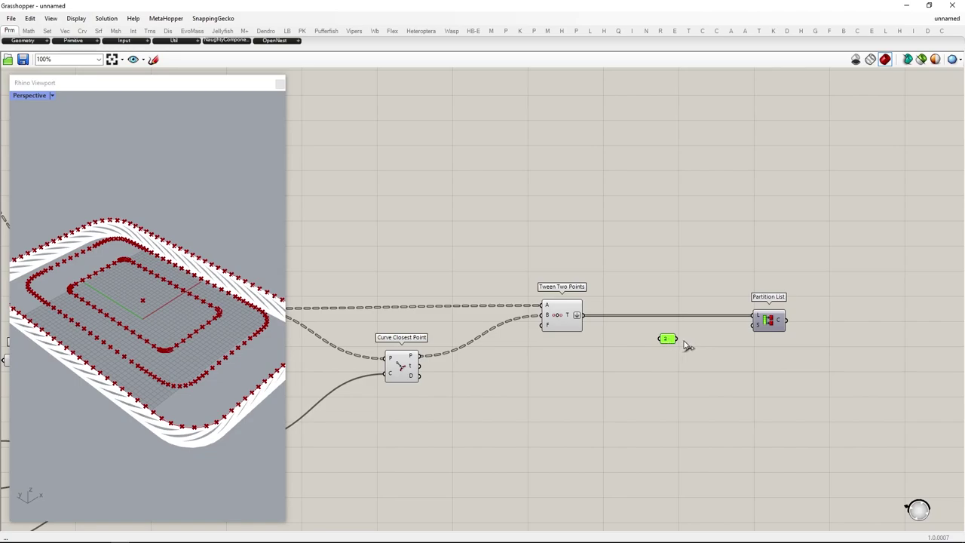
{"action": "left_click_drag", "start_coordinate": [770, 326], "coordinate": [721, 326]}
Add a Move component and connect Partition List's C output to its G input
{"action": "double_click", "coordinate": [813, 331]}
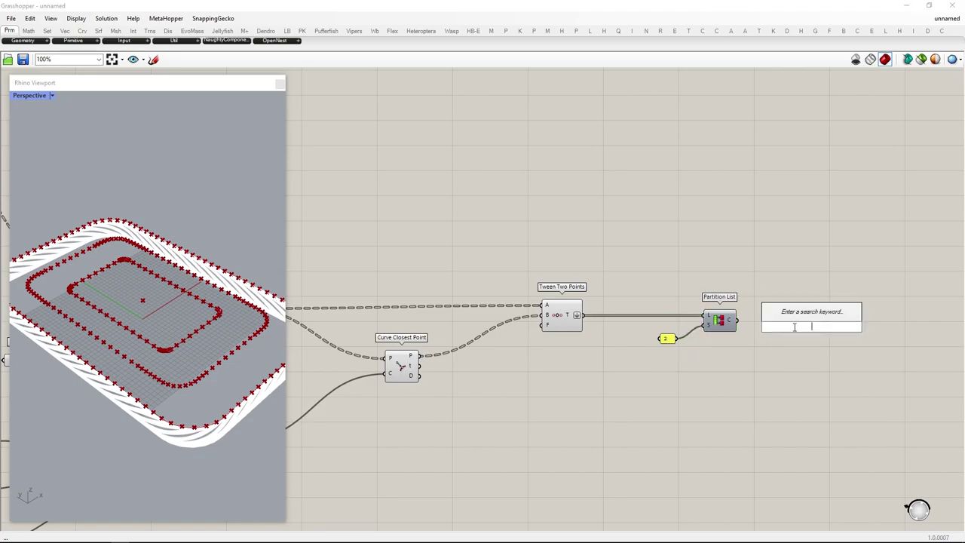
{"action": "type", "text": "move"}
{"action": "left_click", "coordinate": [800, 304]}
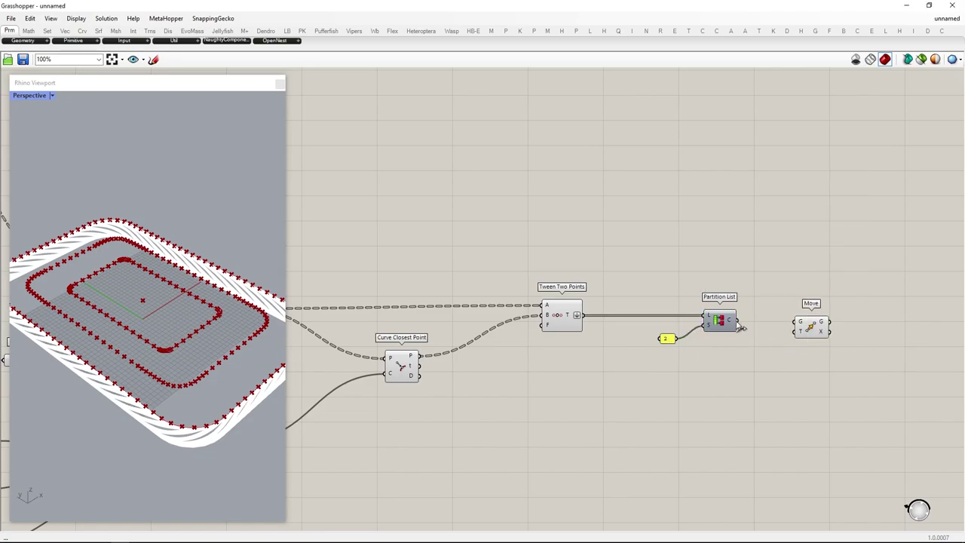
{"action": "left_click_drag", "start_coordinate": [737, 320], "coordinate": [830, 326]}
Add a Unit Z vector component and connect it to Move's T input
{"action": "double_click", "coordinate": [705, 403]}
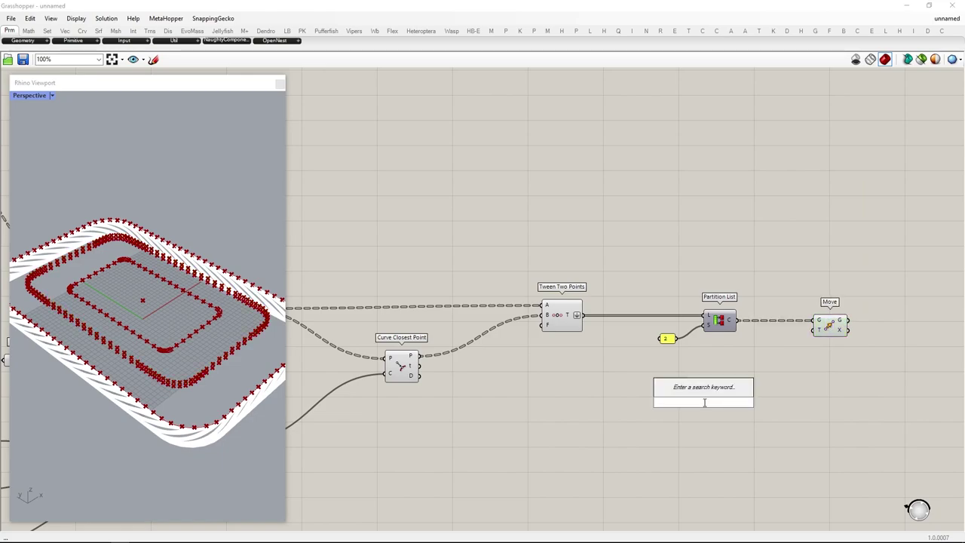
{"action": "type", "text": "z"}
{"action": "left_click", "coordinate": [701, 393]}
{"action": "left_click_drag", "start_coordinate": [720, 403], "coordinate": [812, 330]}
Add a Merge component, connect its R output to Unit Z's F input, and align it beside Unit Z
{"action": "double_click", "coordinate": [585, 442]}
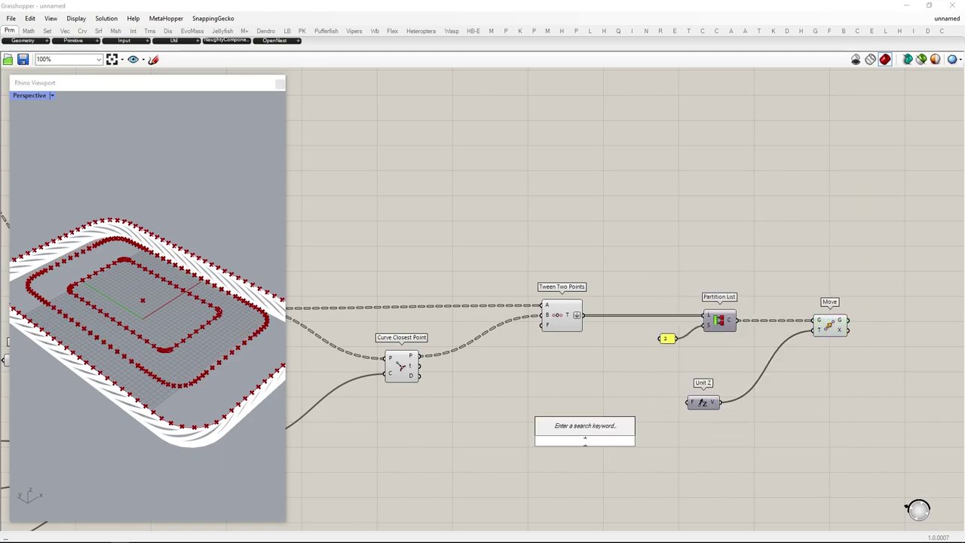
{"action": "type", "text": "merge"}
{"action": "key", "text": "Return"}
{"action": "left_click_drag", "start_coordinate": [587, 441], "coordinate": [615, 413]}
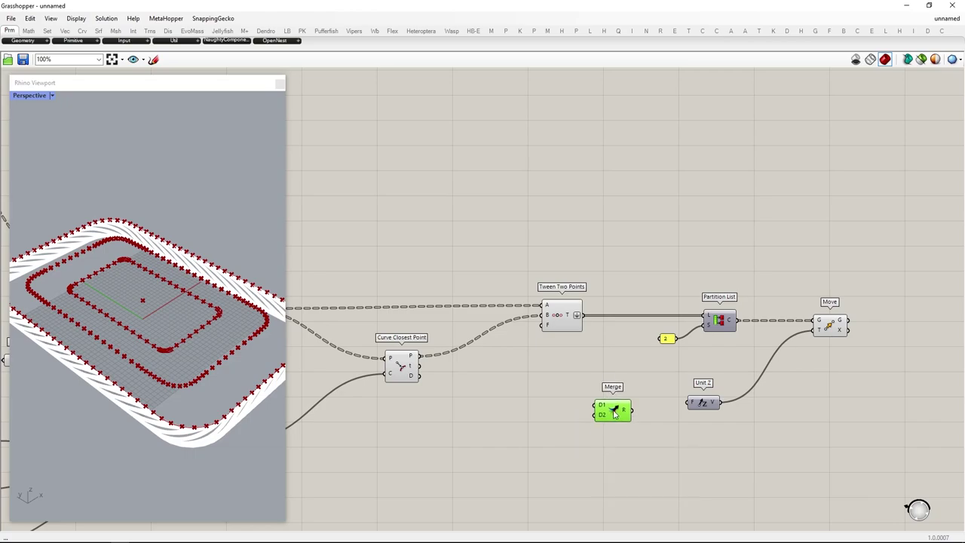
{"action": "left_click_drag", "start_coordinate": [684, 408], "coordinate": [689, 403]}
{"action": "left_click_drag", "start_coordinate": [613, 418], "coordinate": [623, 410]}
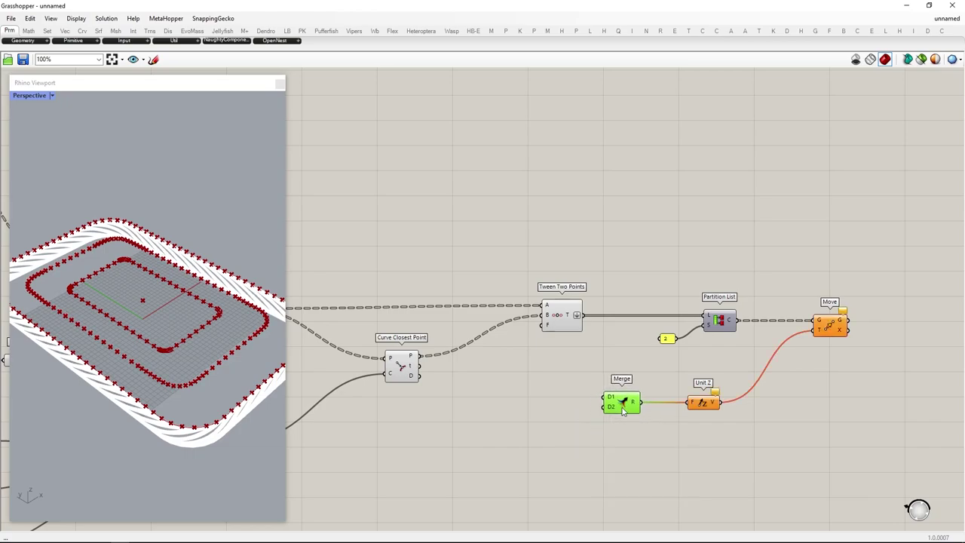
Create two number sliders set to 12.000 and connect them to Merge's D1 and D2 inputs
{"action": "double_click", "coordinate": [474, 417]}
{"action": "type", "text": "12"}
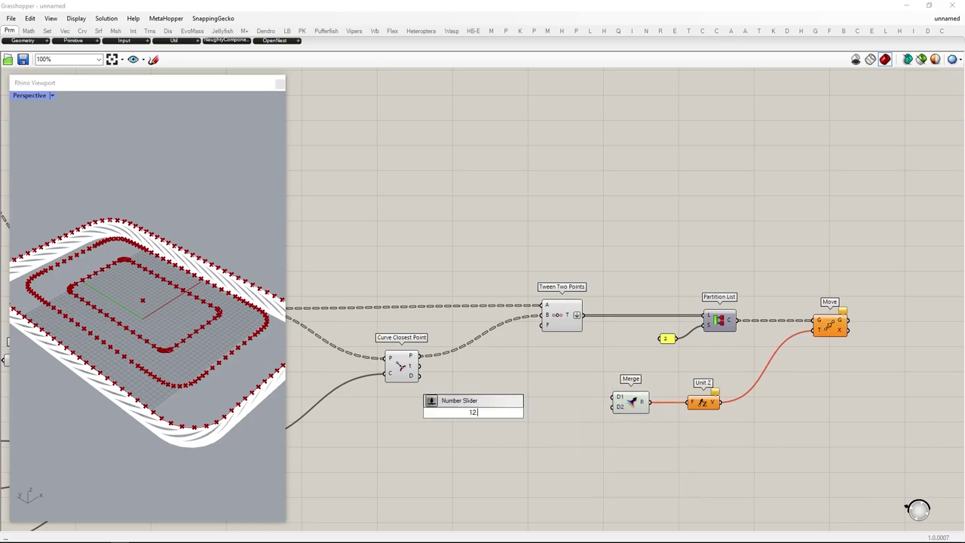
{"action": "key", "text": "Return"}
{"action": "left_click_drag", "start_coordinate": [489, 418], "coordinate": [542, 399]}
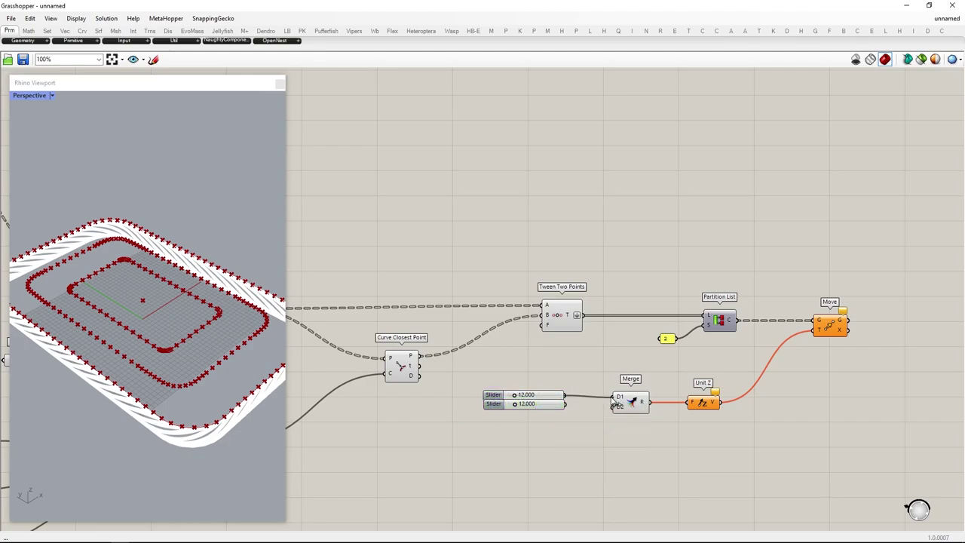
{"action": "left_click_drag", "start_coordinate": [566, 404], "coordinate": [614, 405]}
{"action": "left_click", "coordinate": [633, 405]}
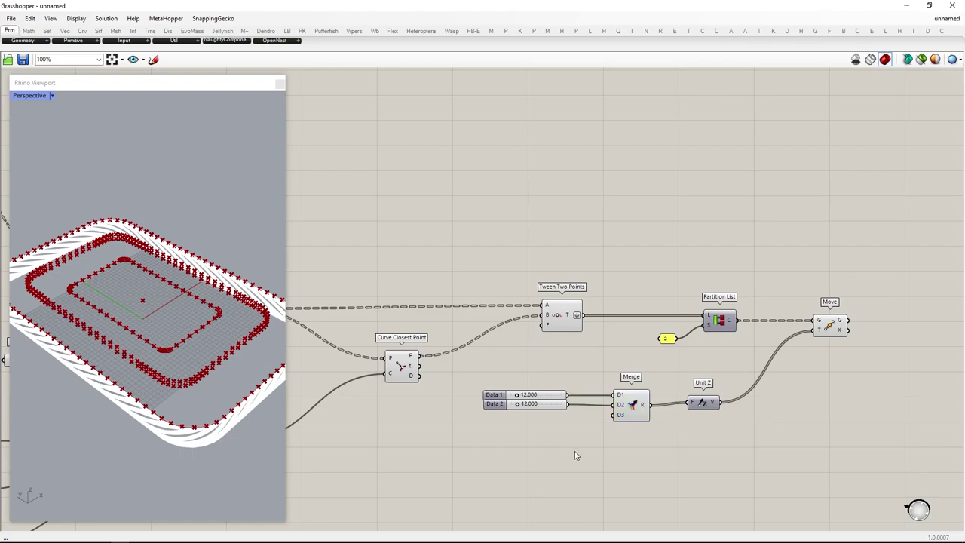
Turn off the preview of the Tween Two Points component
{"action": "left_click_drag", "start_coordinate": [570, 355], "coordinate": [517, 174]}
{"action": "middle_click", "coordinate": [547, 233]}
{"action": "left_click", "coordinate": [575, 199]}
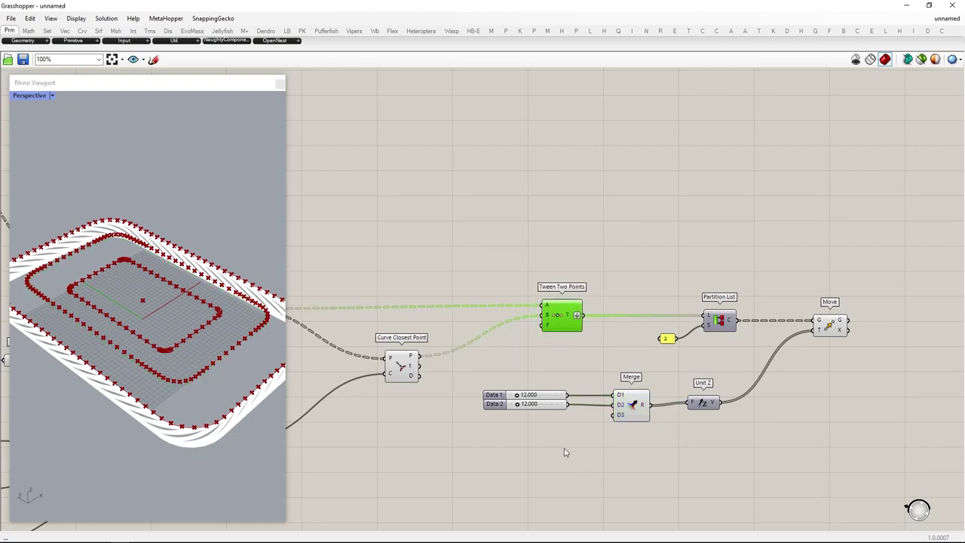
{"action": "left_click", "coordinate": [563, 452]}
Set the Data 1 slider to 0.000 and the Data 2 slider to 6.770
{"action": "scroll", "coordinate": [203, 405], "scroll_direction": "up", "scroll_amount": 10}
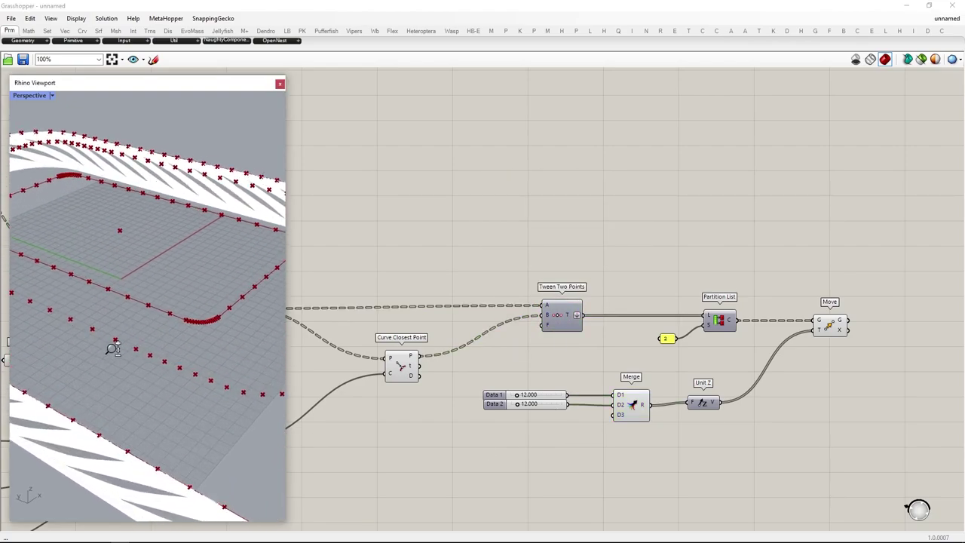
{"action": "scroll", "coordinate": [513, 407], "scroll_direction": "up", "scroll_amount": 8}
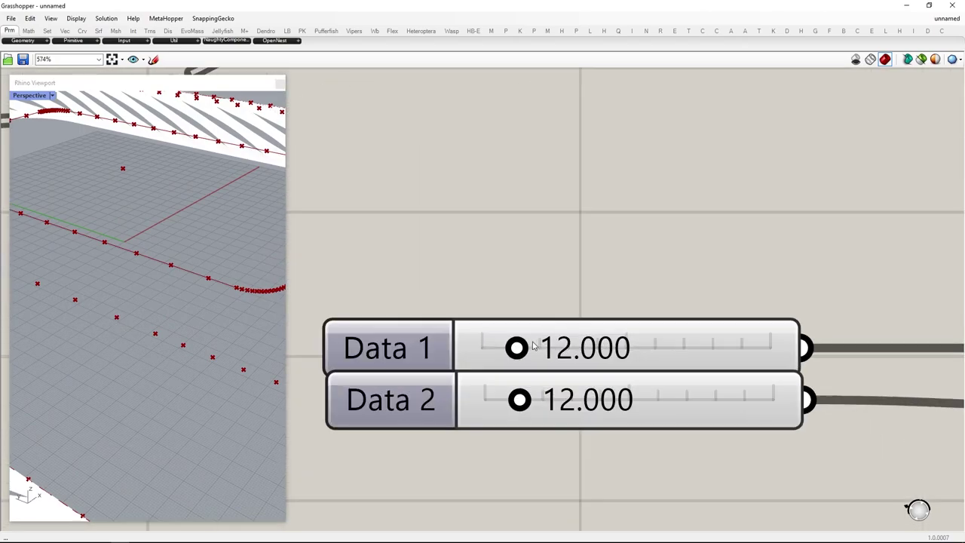
{"action": "left_click_drag", "start_coordinate": [513, 348], "coordinate": [472, 356]}
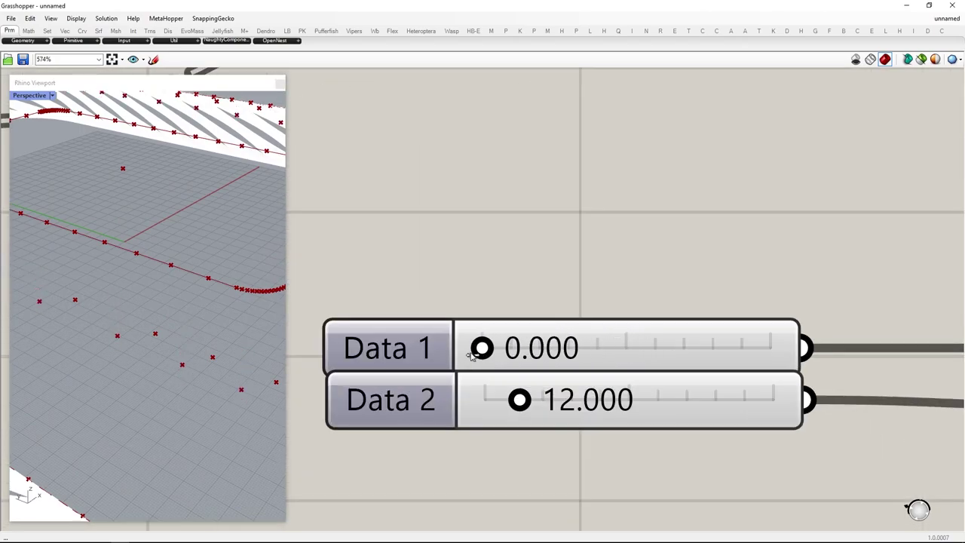
{"action": "left_click_drag", "start_coordinate": [520, 401], "coordinate": [502, 397]}
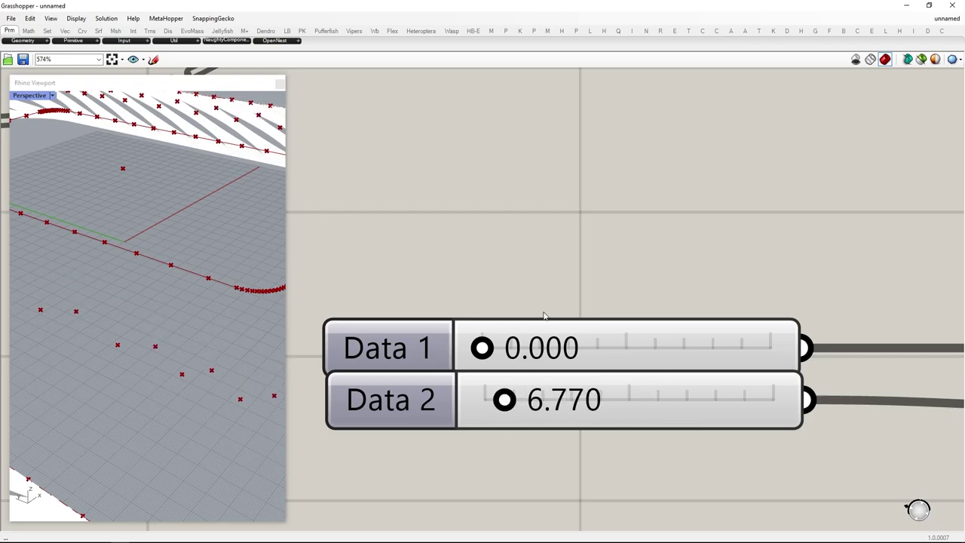
Add an Arc 3Pt component and connect List Item's output to its A input
{"action": "scroll", "coordinate": [544, 315], "scroll_direction": "down", "scroll_amount": 9}
{"action": "left_click_drag", "start_coordinate": [865, 397], "coordinate": [480, 183]}
{"action": "left_click_drag", "start_coordinate": [609, 256], "coordinate": [612, 287]}
{"action": "left_click", "coordinate": [725, 242]}
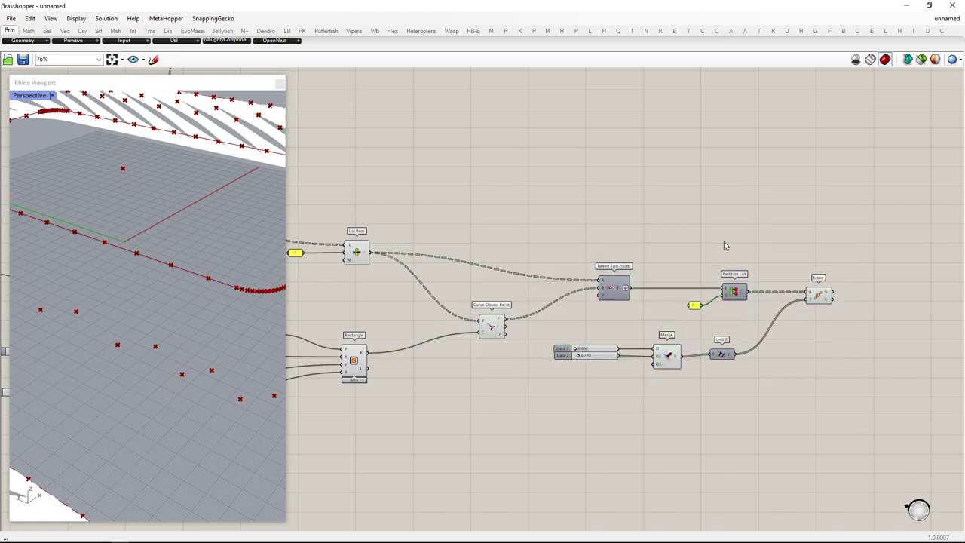
{"action": "double_click", "coordinate": [724, 245]}
{"action": "type", "text": "arc3pt"}
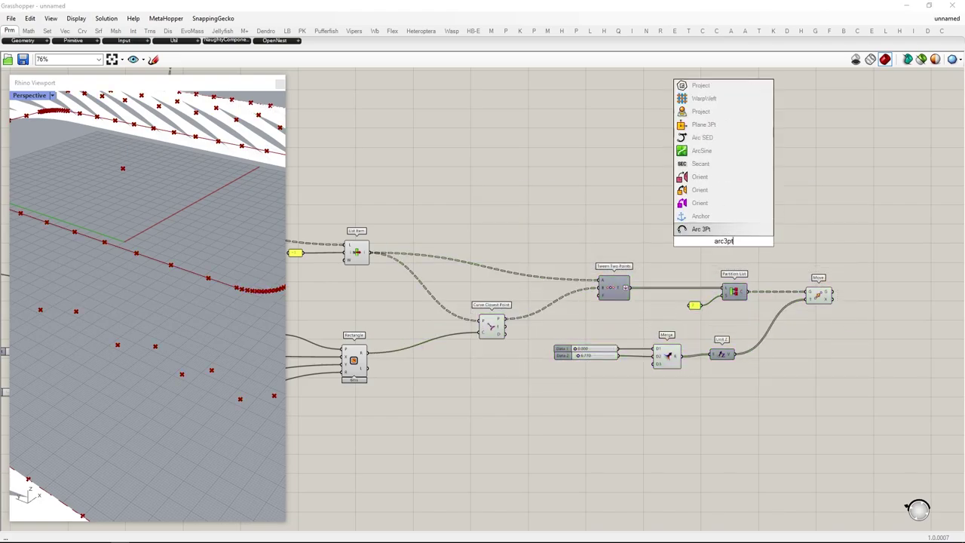
{"action": "key", "text": "Up"}
{"action": "key", "text": "Return"}
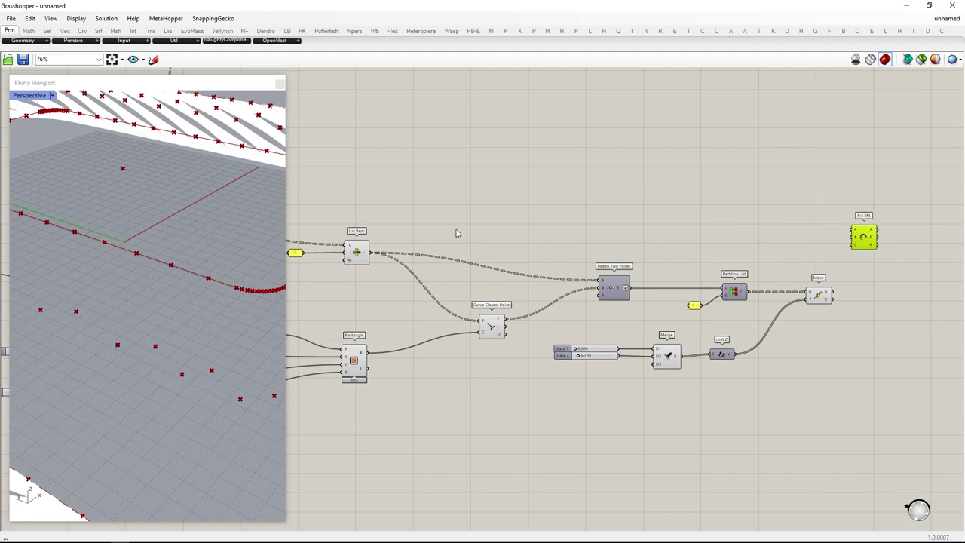
{"action": "left_click", "coordinate": [358, 253]}
{"action": "left_click_drag", "start_coordinate": [804, 242], "coordinate": [880, 252]}
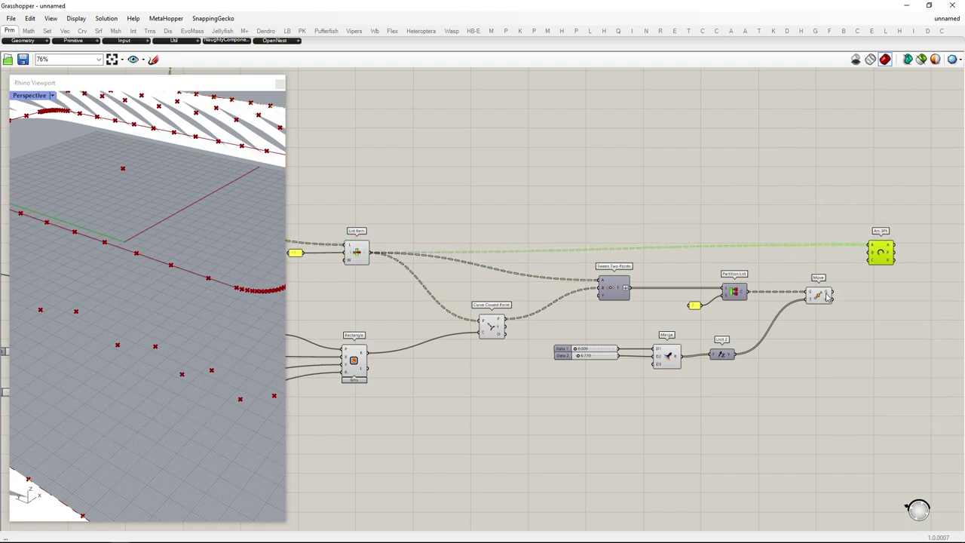
Flatten Move's G output and Arc 3Pt's A and C inputs, and connect Move's G output to Arc 3Pt's B input
{"action": "right_click", "coordinate": [827, 296]}
{"action": "left_click", "coordinate": [839, 346]}
{"action": "right_click", "coordinate": [878, 249]}
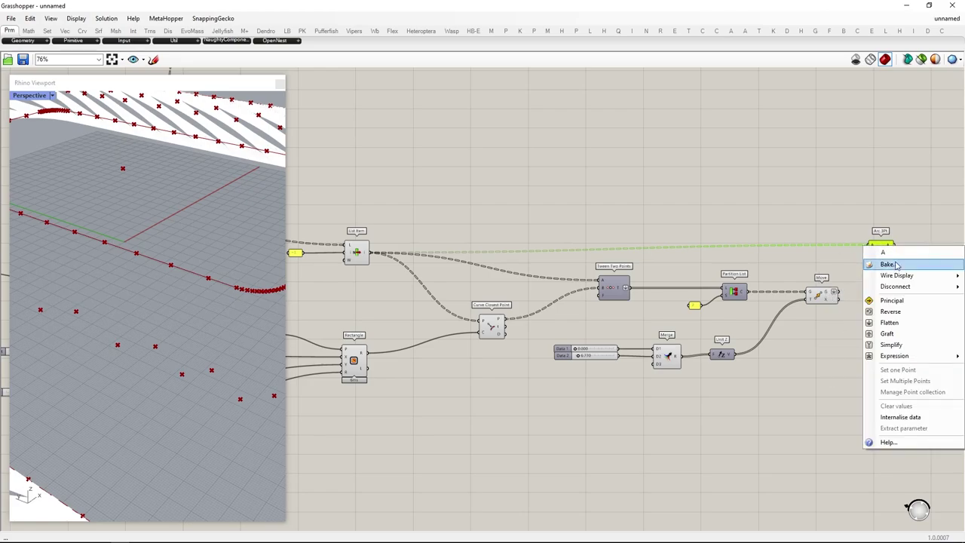
{"action": "left_click", "coordinate": [884, 332]}
{"action": "left_click_drag", "start_coordinate": [885, 256], "coordinate": [916, 260]}
{"action": "right_click", "coordinate": [917, 257]}
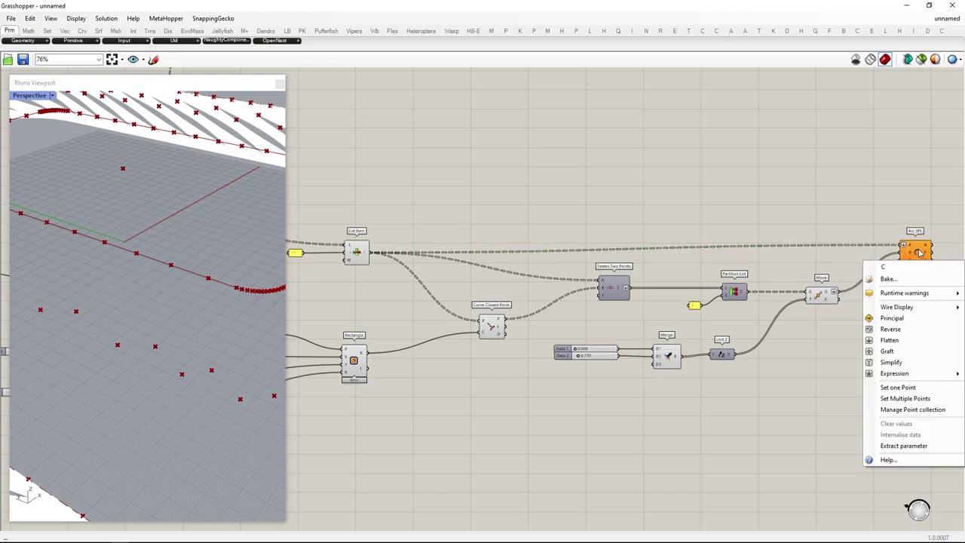
{"action": "left_click", "coordinate": [899, 341]}
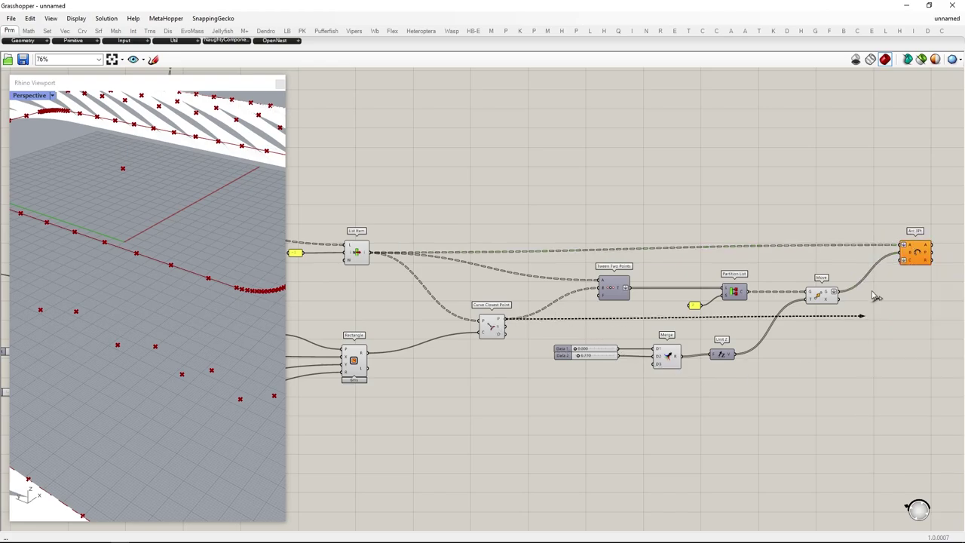
Connect Curve Closest Point's P output to Arc 3Pt's C input and route the wire through a Relay
{"action": "mouse_move", "coordinate": [873, 292]}
{"action": "left_mouse_down"}
{"action": "mouse_move", "coordinate": [904, 261]}
{"action": "mouse_move", "coordinate": [882, 312]}
{"action": "left_mouse_up"}
{"action": "double_click", "coordinate": [890, 261]}
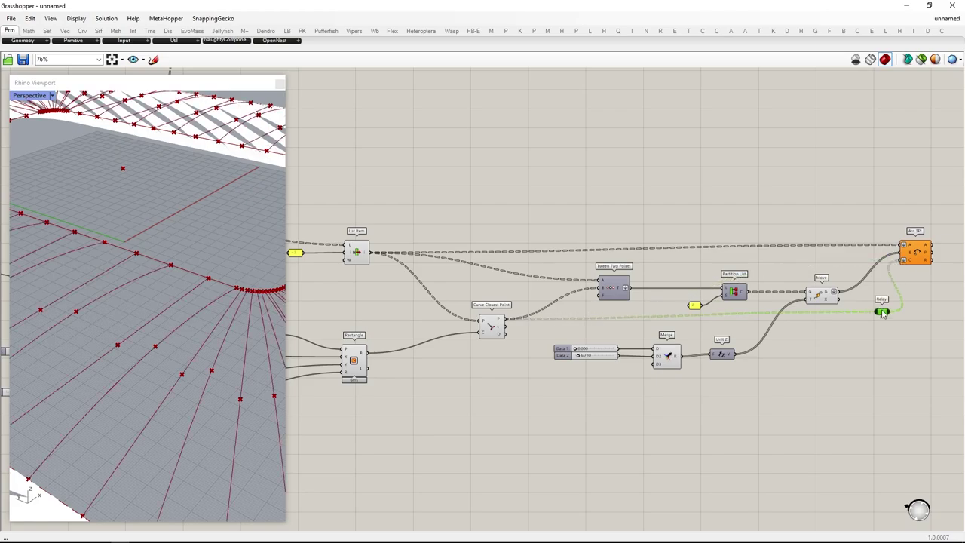
{"action": "right_click_drag", "start_coordinate": [884, 314], "coordinate": [575, 335]}
{"action": "left_click", "coordinate": [607, 276]}
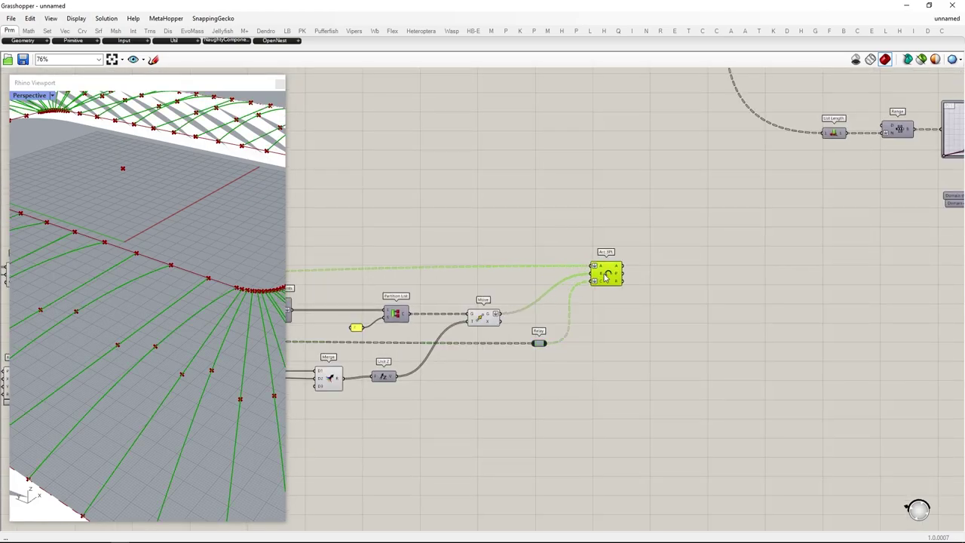
{"action": "left_click", "coordinate": [599, 380]}
Set the Data 1 slider feeding Merge to 1.319 so the arc points are not co-linear
{"action": "scroll", "coordinate": [623, 226], "scroll_direction": "up", "scroll_amount": 3}
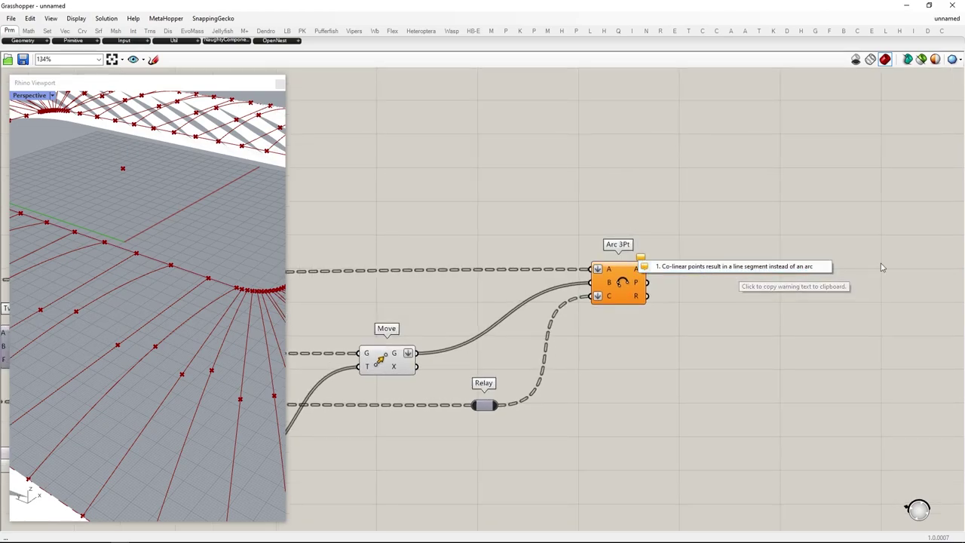
{"action": "right_click_drag", "start_coordinate": [402, 357], "coordinate": [764, 328]}
{"action": "scroll", "coordinate": [767, 329], "scroll_direction": "down", "scroll_amount": 1}
{"action": "scroll", "coordinate": [380, 415], "scroll_direction": "up", "scroll_amount": 9}
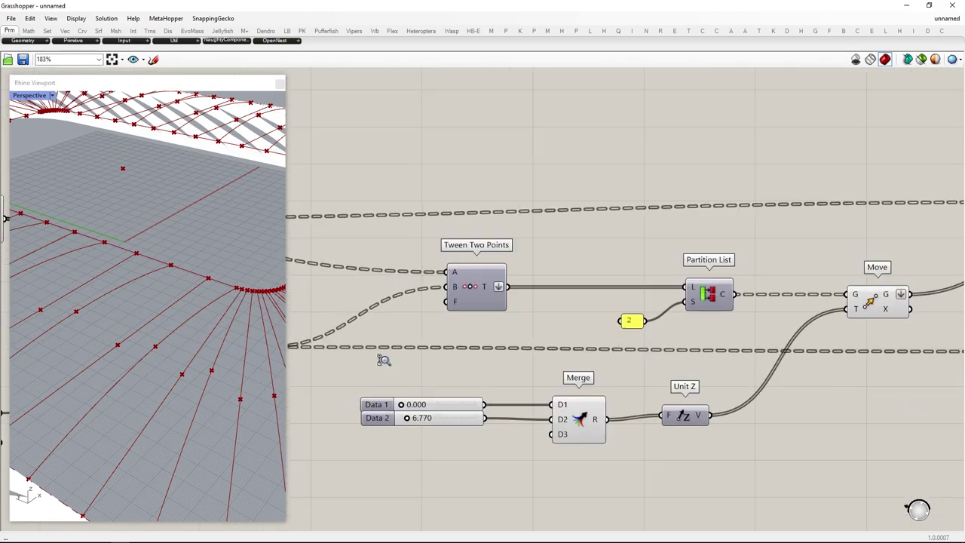
{"action": "left_click_drag", "start_coordinate": [458, 380], "coordinate": [463, 381]}
{"action": "scroll", "coordinate": [458, 381], "scroll_direction": "down", "scroll_amount": 7}
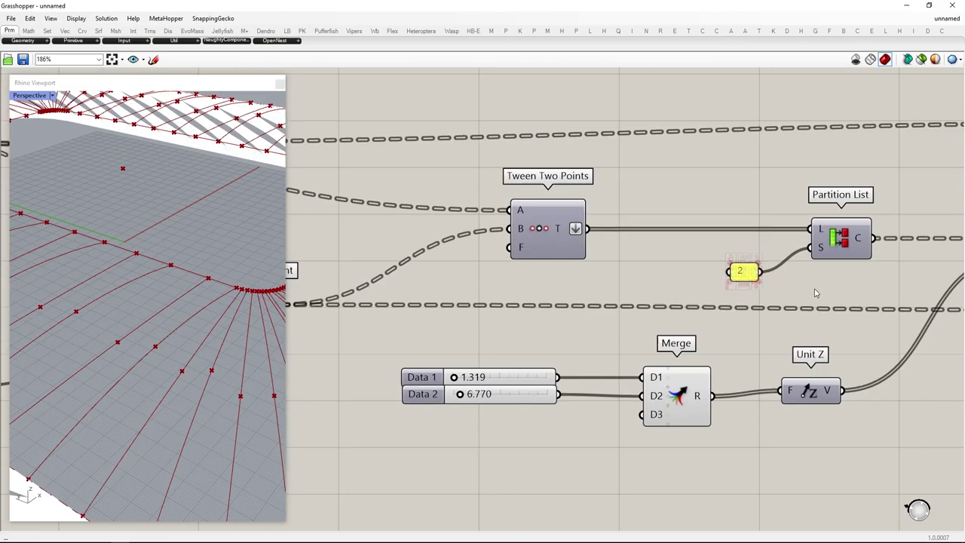
Add a Rebuild Curve component and connect Arc 3Pt's A output to its C input
{"action": "right_click_drag", "start_coordinate": [817, 293], "coordinate": [452, 332]}
{"action": "right_click_drag", "start_coordinate": [765, 290], "coordinate": [452, 326]}
{"action": "scroll", "coordinate": [453, 326], "scroll_direction": "down", "scroll_amount": 2}
{"action": "right_click_drag", "start_coordinate": [618, 281], "coordinate": [479, 318]}
{"action": "left_click", "coordinate": [489, 289]}
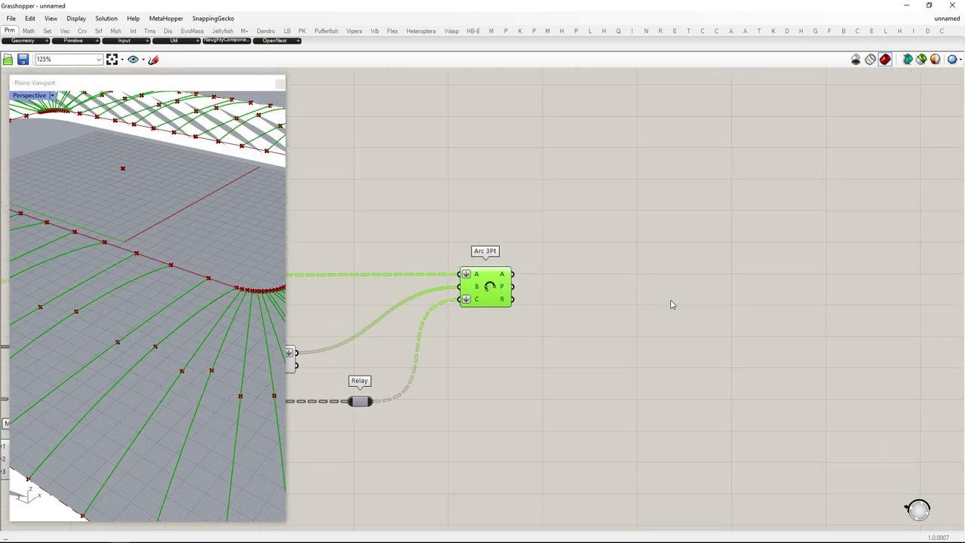
{"action": "double_click", "coordinate": [671, 300]}
{"action": "type", "text": "b"}
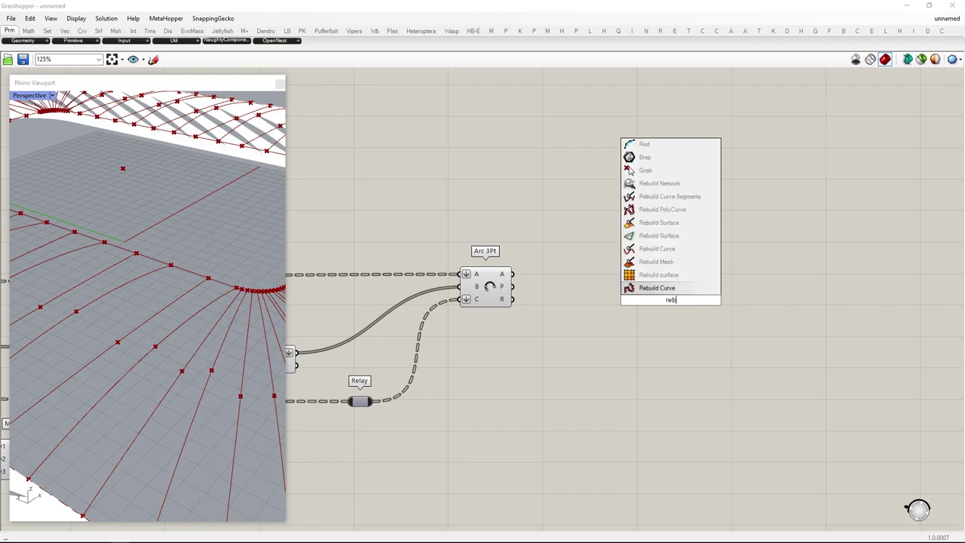
{"action": "type", "text": "uild curv"}
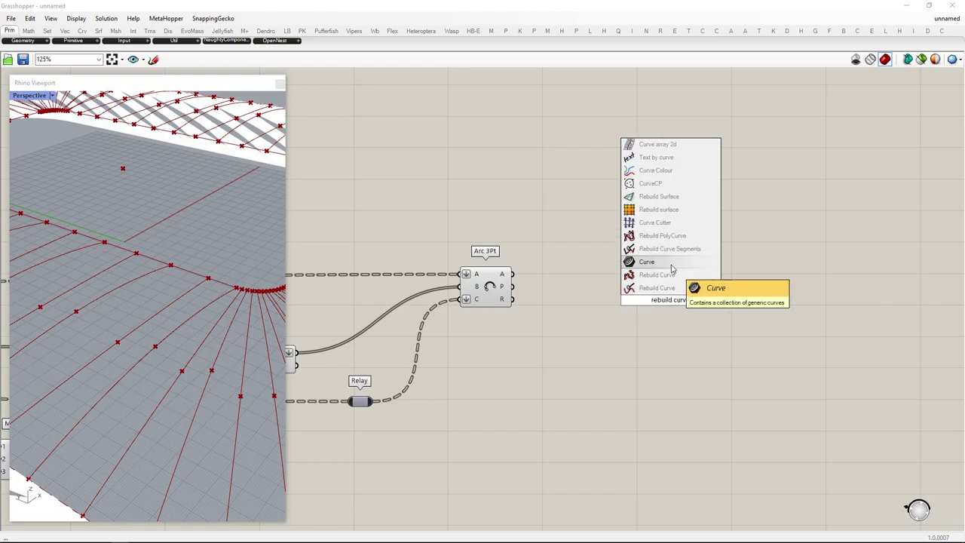
{"action": "key", "text": "Return"}
{"action": "left_click_drag", "start_coordinate": [646, 282], "coordinate": [650, 281]}
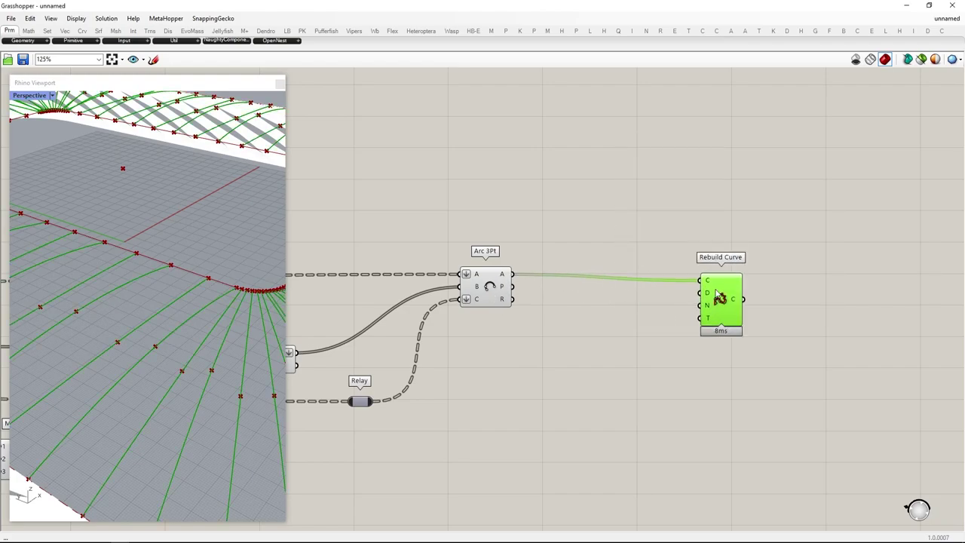
Add a panel containing 1 and connect it to Rebuild Curve's D input
{"action": "double_click", "coordinate": [606, 298]}
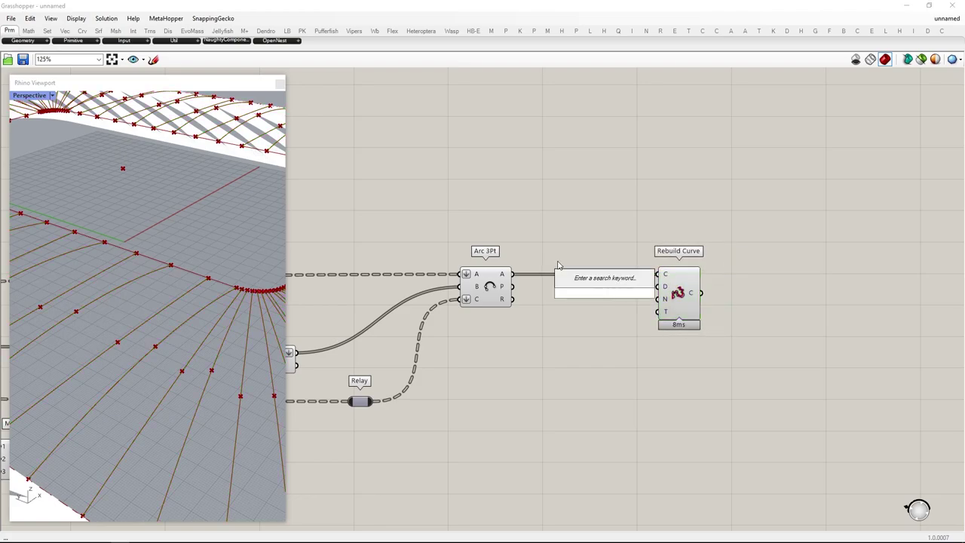
{"action": "type", "text": "//1"}
{"action": "key", "text": "Return"}
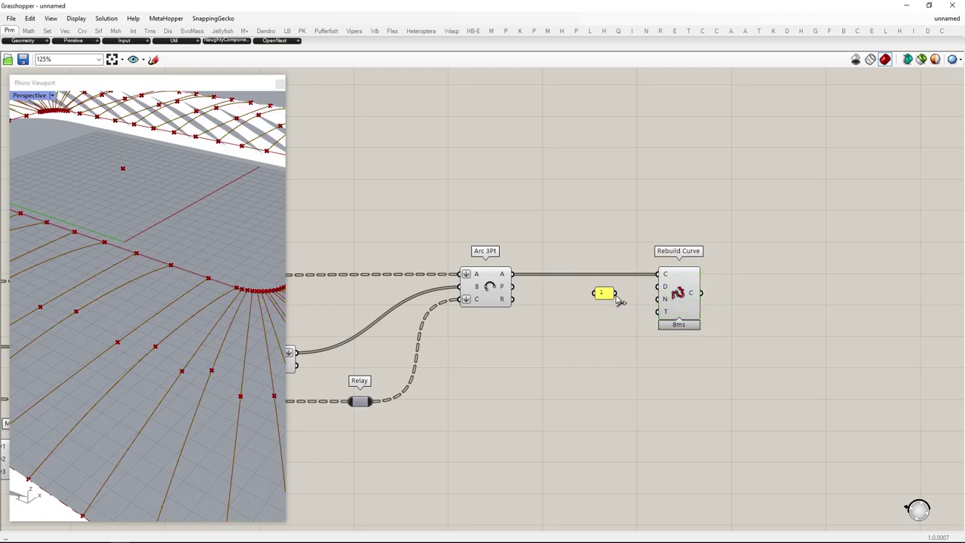
{"action": "left_click", "coordinate": [601, 293]}
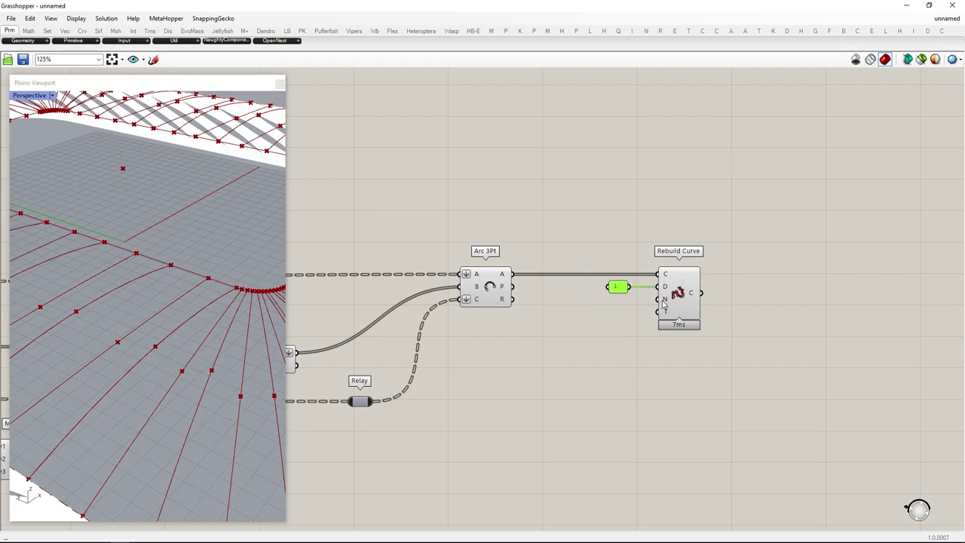
Add a number slider set to 12 and connect it to Rebuild Curve's N input
{"action": "double_click", "coordinate": [588, 343]}
{"action": "type", "text": "12"}
{"action": "key", "text": "Return"}
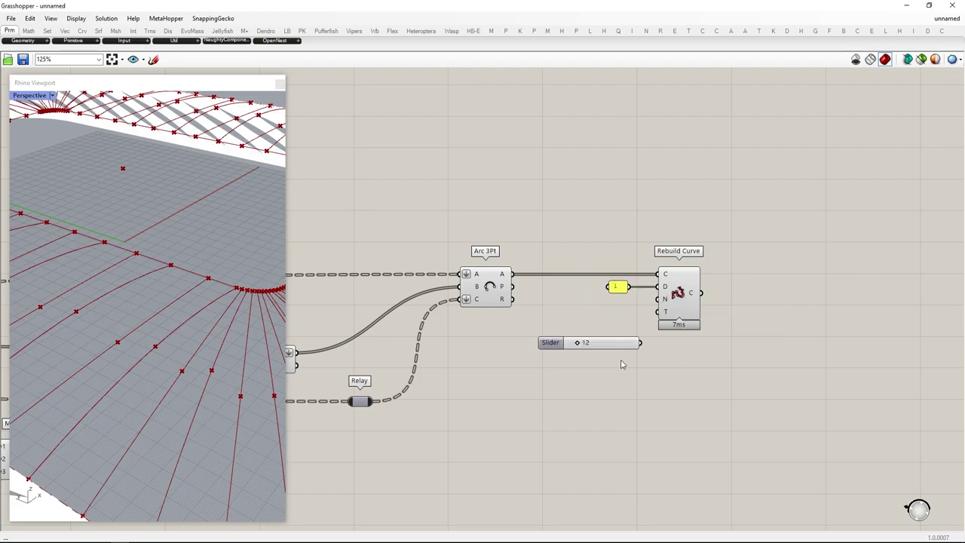
{"action": "left_click_drag", "start_coordinate": [620, 348], "coordinate": [596, 358]}
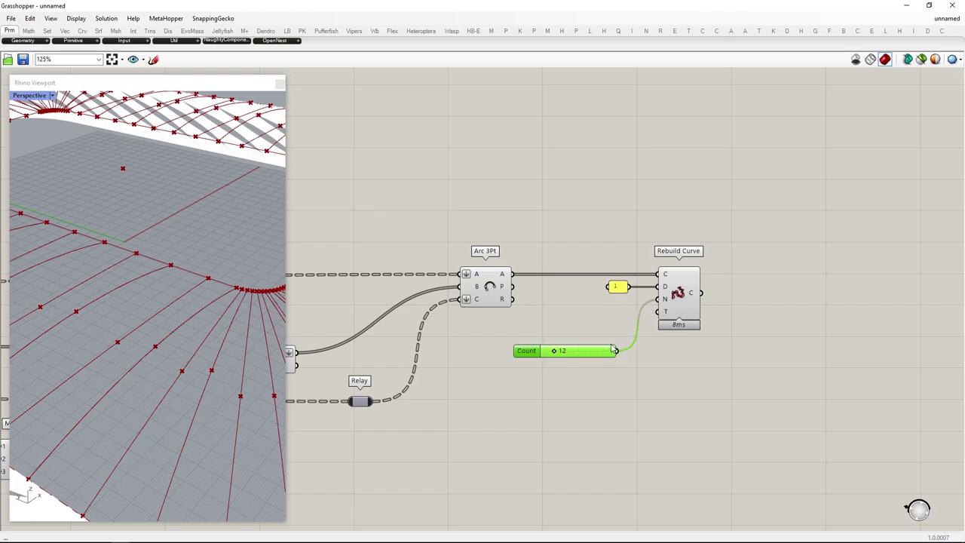
{"action": "left_click", "coordinate": [595, 412]}
Duplicate the upper Relay, Shift List, Merge and the component fed by Merge, and place the copies beside Rebuild Curve
{"action": "scroll", "coordinate": [595, 412], "scroll_direction": "down", "scroll_amount": 8}
{"action": "right_click_drag", "start_coordinate": [696, 252], "coordinate": [532, 323]}
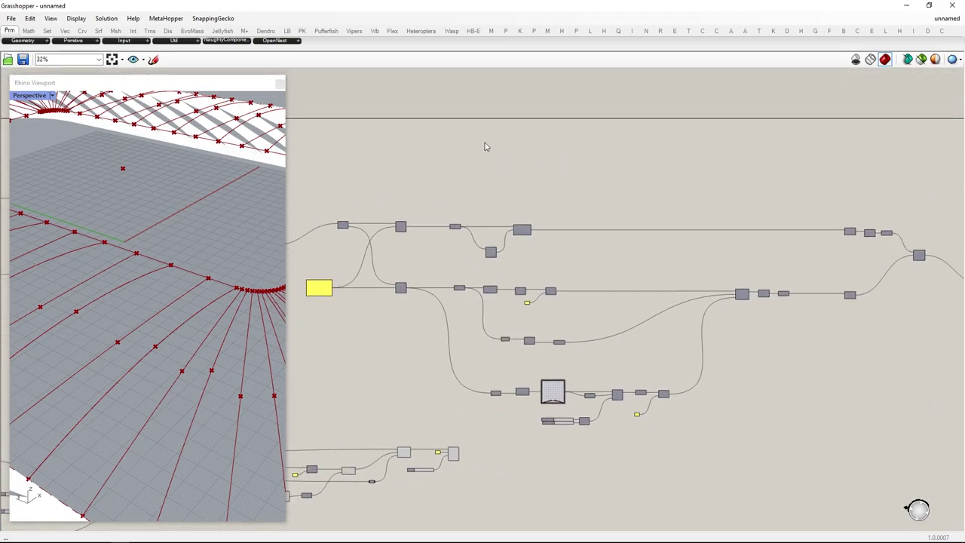
{"action": "scroll", "coordinate": [486, 143], "scroll_direction": "up", "scroll_amount": 3}
{"action": "scroll", "coordinate": [494, 282], "scroll_direction": "up", "scroll_amount": 3}
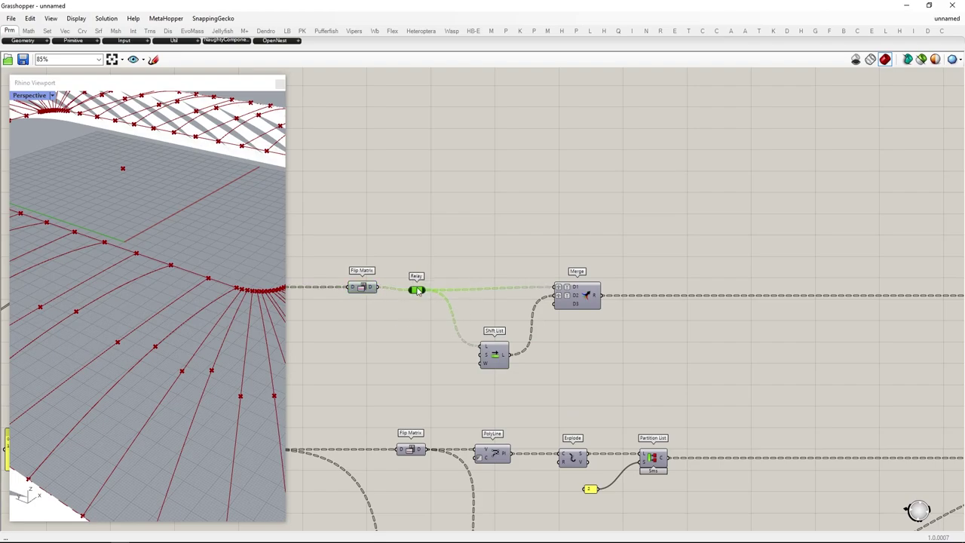
{"action": "left_click_drag", "start_coordinate": [618, 374], "coordinate": [409, 243]}
{"action": "scroll", "coordinate": [372, 295], "scroll_direction": "down", "scroll_amount": 4}
{"action": "right_click_drag", "start_coordinate": [833, 264], "coordinate": [752, 259]}
{"action": "scroll", "coordinate": [873, 295], "scroll_direction": "up", "scroll_amount": 3}
{"action": "left_click_drag", "start_coordinate": [847, 334], "coordinate": [794, 230]}
{"action": "scroll", "coordinate": [836, 310], "scroll_direction": "down", "scroll_amount": 2}
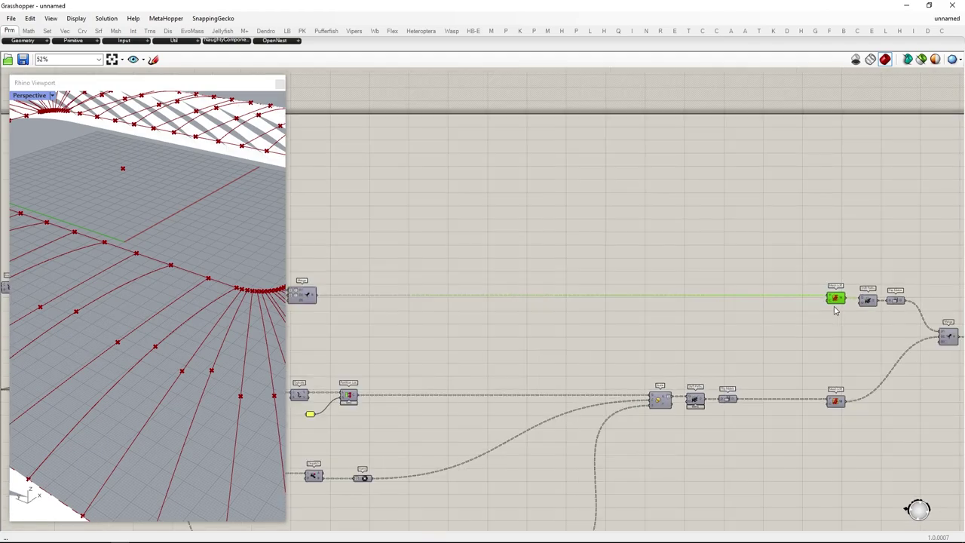
{"action": "scroll", "coordinate": [456, 284], "scroll_direction": "up", "scroll_amount": 2}
{"action": "right_click_drag", "start_coordinate": [457, 283], "coordinate": [738, 266]}
{"action": "left_click_drag", "start_coordinate": [633, 348], "coordinate": [379, 208]}
{"action": "scroll", "coordinate": [764, 254], "scroll_direction": "down", "scroll_amount": 3}
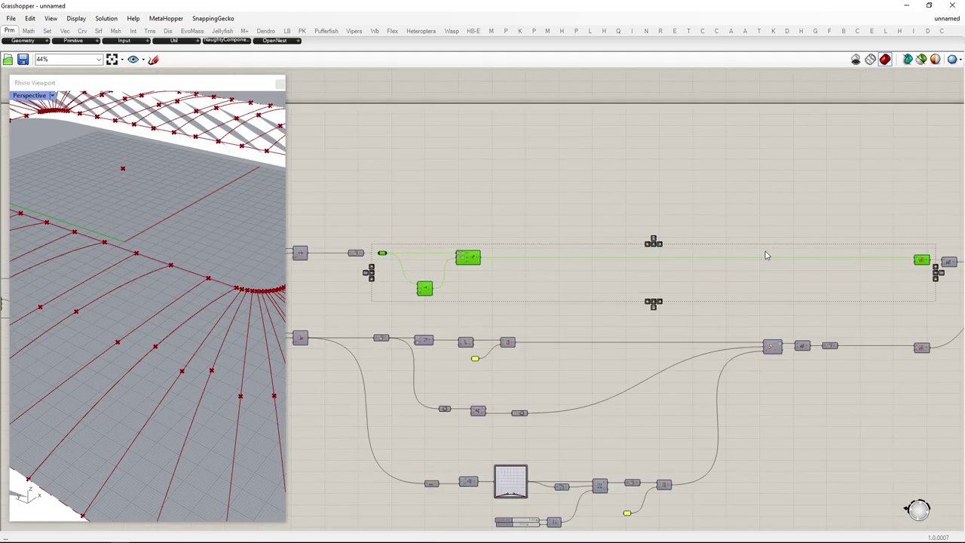
{"action": "right_click_drag", "start_coordinate": [764, 254], "coordinate": [796, 158]}
{"action": "left_click_drag", "start_coordinate": [457, 206], "coordinate": [458, 208]}
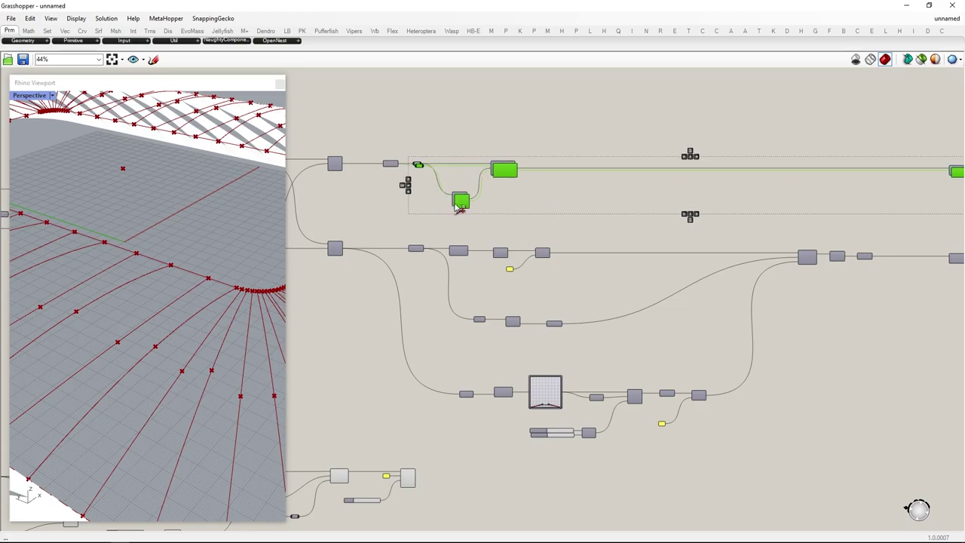
{"action": "left_click_drag", "start_coordinate": [420, 169], "coordinate": [465, 481]}
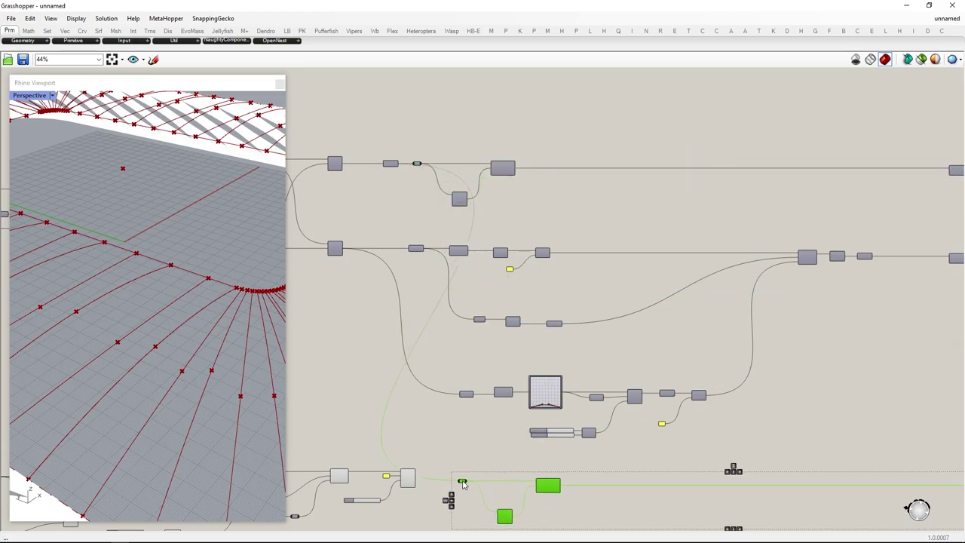
Connect Rebuild Curve's output to the duplicated Relay that feeds the copied Shift List and Merge
{"action": "right_click_drag", "start_coordinate": [466, 482], "coordinate": [484, 409]}
{"action": "scroll", "coordinate": [484, 409], "scroll_direction": "up", "scroll_amount": 7}
{"action": "left_click_drag", "start_coordinate": [561, 375], "coordinate": [537, 354]}
{"action": "left_click", "coordinate": [453, 364]}
Enable the preview of the duplicated Mesh Loft component at the end of the roof branch
{"action": "scroll", "coordinate": [453, 361], "scroll_direction": "down", "scroll_amount": 7}
{"action": "right_click_drag", "start_coordinate": [780, 341], "coordinate": [305, 323]}
{"action": "scroll", "coordinate": [535, 336], "scroll_direction": "up", "scroll_amount": 3}
{"action": "left_click_drag", "start_coordinate": [600, 427], "coordinate": [555, 309]}
{"action": "middle_click", "coordinate": [583, 351]}
{"action": "left_click", "coordinate": [603, 331]}
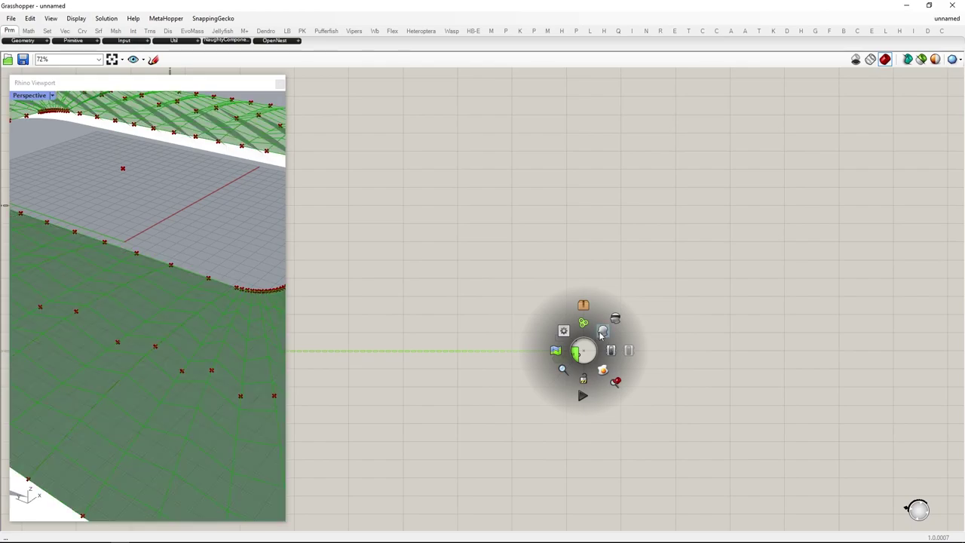
{"action": "left_click", "coordinate": [625, 336]}
Add the roof Mesh Loft's M output to the second Weaverbird's Join Meshes and Weld input, keeping its existing connection
{"action": "scroll", "coordinate": [153, 356], "scroll_direction": "down", "scroll_amount": 8}
{"action": "right_click_drag", "start_coordinate": [153, 356], "coordinate": [48, 358]}
{"action": "scroll", "coordinate": [47, 359], "scroll_direction": "down", "scroll_amount": 3}
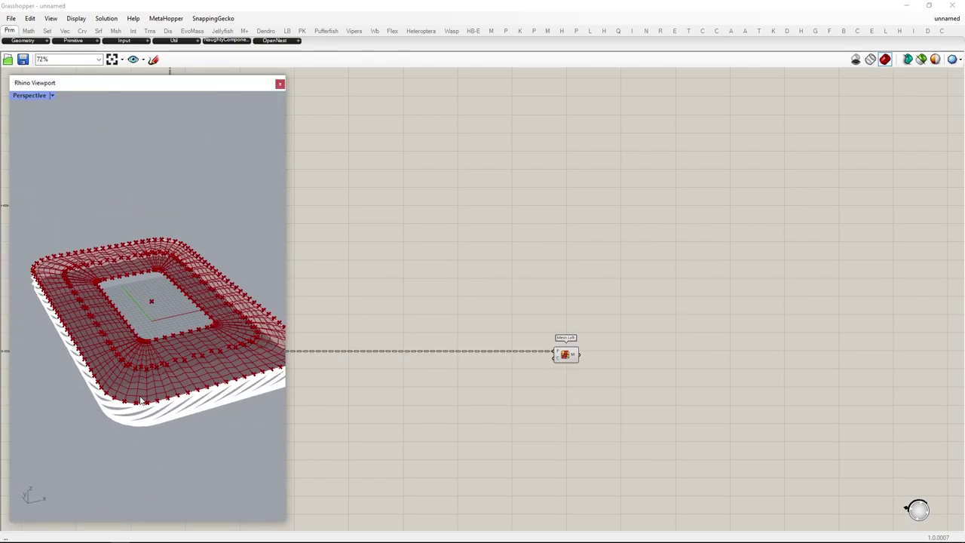
{"action": "scroll", "coordinate": [120, 362], "scroll_direction": "up", "scroll_amount": 4}
{"action": "scroll", "coordinate": [103, 397], "scroll_direction": "up", "scroll_amount": 8}
{"action": "mouse_move", "coordinate": [119, 362]}
{"action": "right_mouse_down"}
{"action": "mouse_move", "coordinate": [103, 398]}
{"action": "mouse_move", "coordinate": [131, 374]}
{"action": "right_mouse_up"}
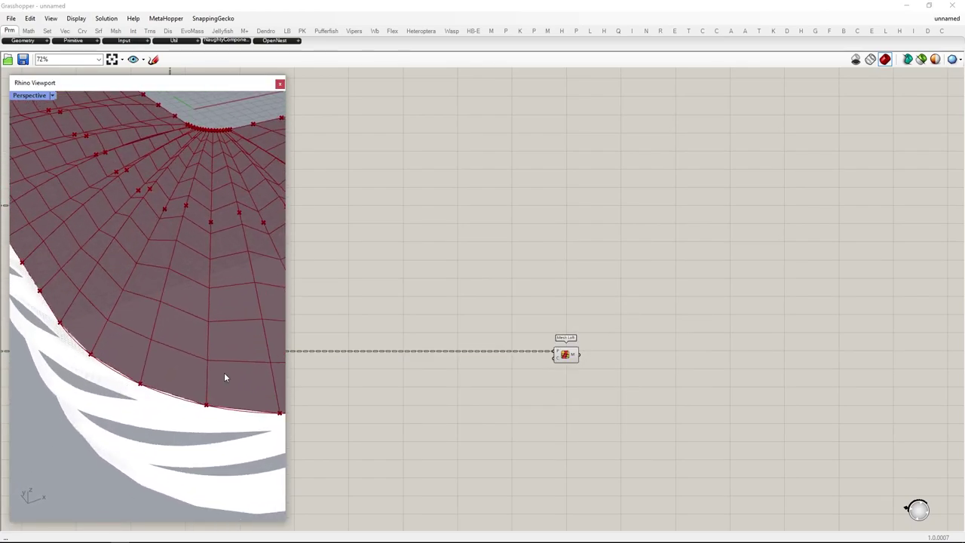
{"action": "scroll", "coordinate": [577, 358], "scroll_direction": "down", "scroll_amount": 3}
{"action": "right_click_drag", "start_coordinate": [771, 174], "coordinate": [687, 213]}
{"action": "scroll", "coordinate": [687, 212], "scroll_direction": "up", "scroll_amount": 3}
{"action": "scroll", "coordinate": [671, 209], "scroll_direction": "down", "scroll_amount": 1}
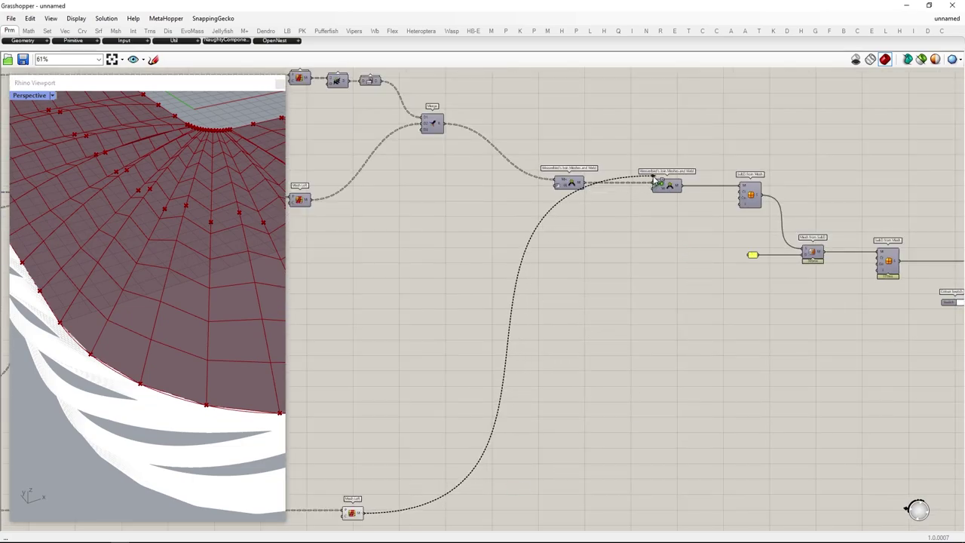
{"action": "left_click_drag", "start_coordinate": [656, 184], "coordinate": [653, 185]}
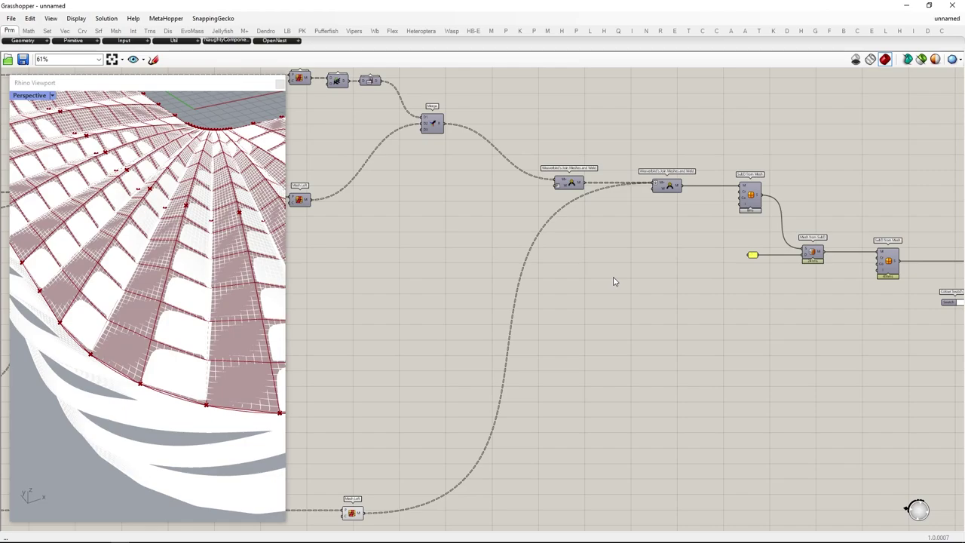
Turn off the preview of every component except Custom Preview and its Colour Swatch
{"action": "scroll", "coordinate": [613, 281], "scroll_direction": "down", "scroll_amount": 2}
{"action": "left_click_drag", "start_coordinate": [773, 458], "coordinate": [2, 68]}
{"action": "key", "text": "space"}
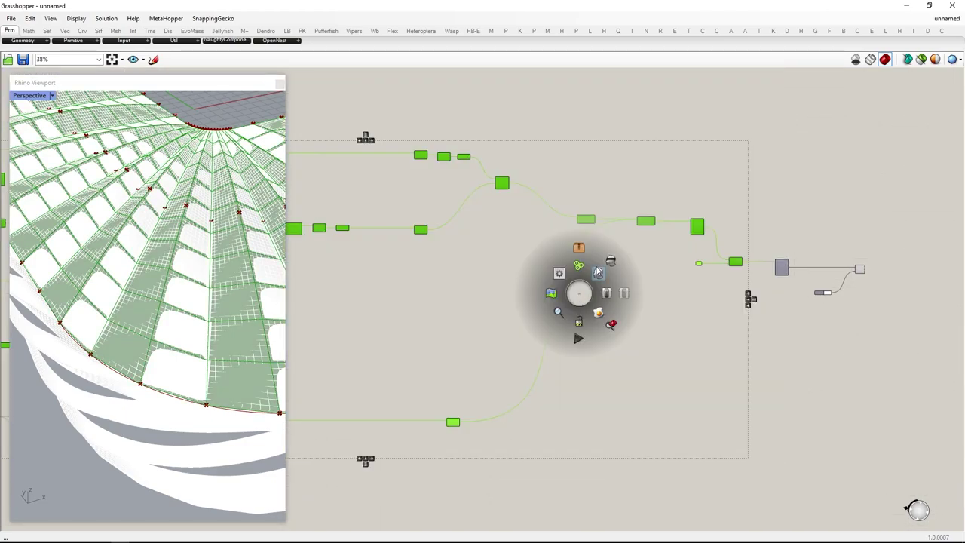
{"action": "left_click", "coordinate": [598, 272]}
{"action": "left_click", "coordinate": [621, 355]}
{"action": "left_click_drag", "start_coordinate": [905, 338], "coordinate": [822, 198]}
{"action": "key", "text": "ctrl+i"}
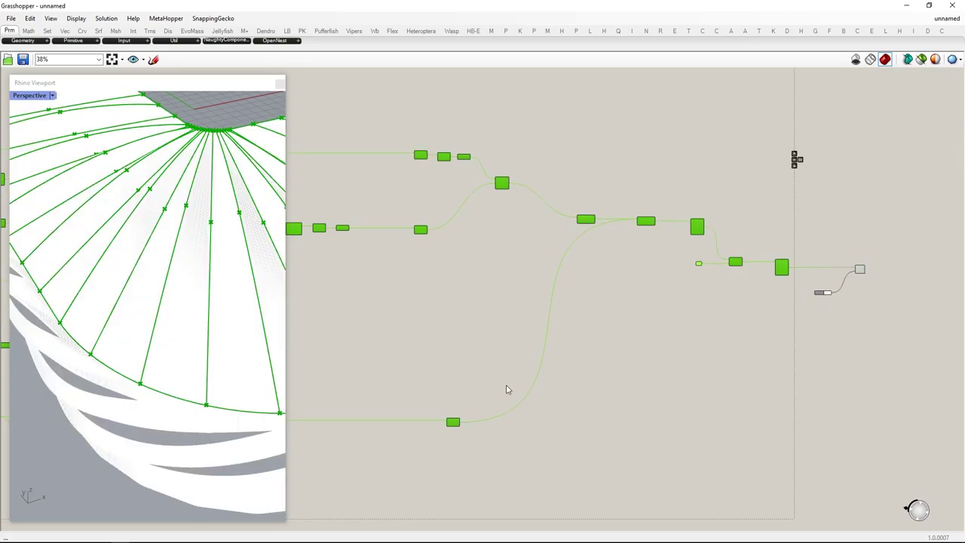
{"action": "scroll", "coordinate": [505, 387], "scroll_direction": "up", "scroll_amount": 1}
{"action": "middle_click", "coordinate": [506, 386]}
{"action": "left_click", "coordinate": [539, 352]}
{"action": "left_click", "coordinate": [677, 357]}
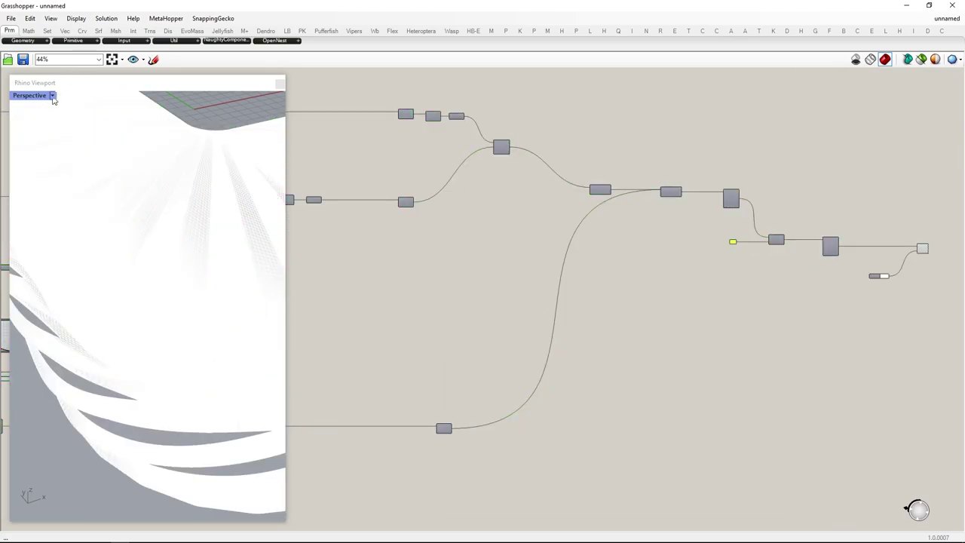
Change the Perspective viewport to the display mode with a dark background and soft shadows
{"action": "left_click", "coordinate": [52, 96]}
{"action": "left_click", "coordinate": [47, 155]}
{"action": "scroll", "coordinate": [104, 358], "scroll_direction": "down", "scroll_amount": 3}
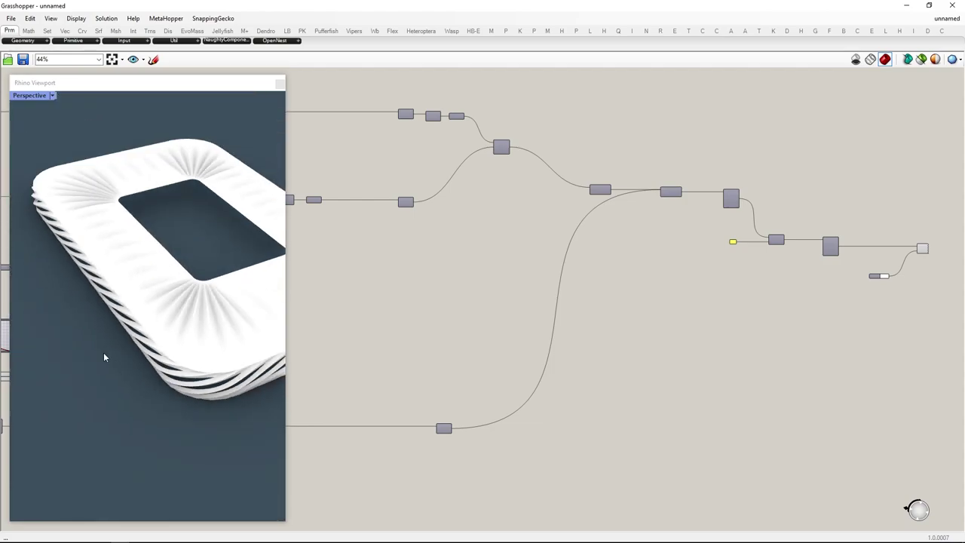
{"action": "right_click_drag", "start_coordinate": [104, 358], "coordinate": [85, 261]}
{"action": "scroll", "coordinate": [85, 261], "scroll_direction": "up", "scroll_amount": 5}
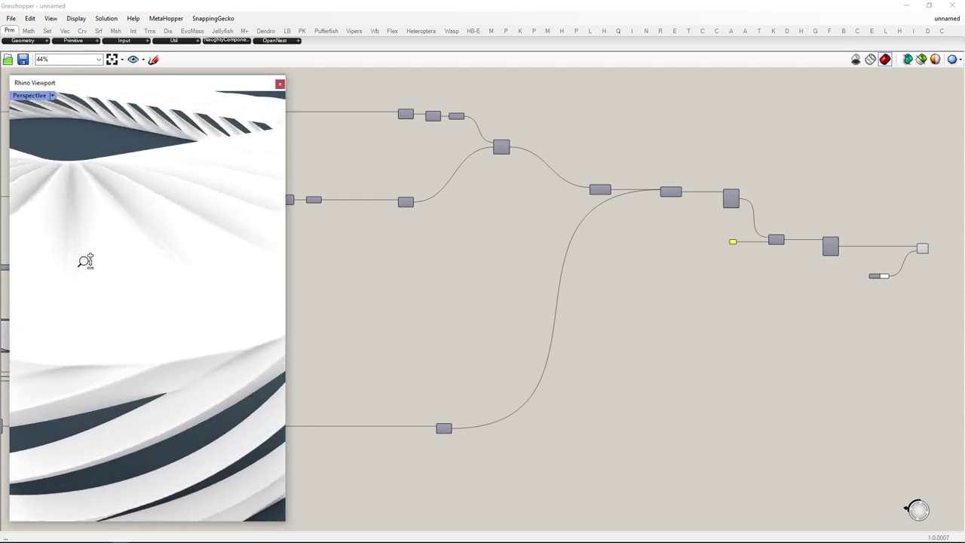
Bake the output of the final SubD from Mesh component with the default attributes
{"action": "right_click_drag", "start_coordinate": [731, 300], "coordinate": [510, 276]}
{"action": "scroll", "coordinate": [540, 249], "scroll_direction": "up", "scroll_amount": 5}
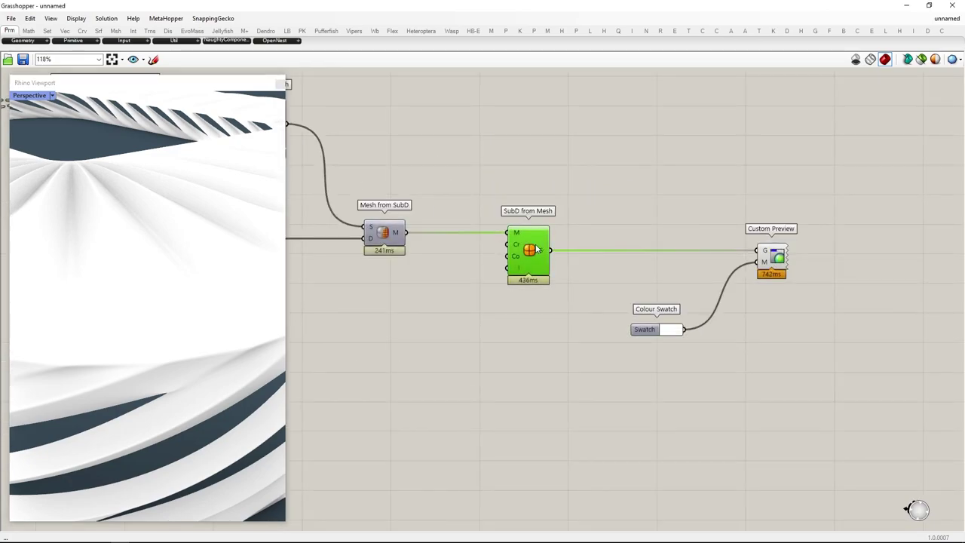
{"action": "right_click", "coordinate": [536, 249]}
{"action": "left_click", "coordinate": [567, 287]}
{"action": "left_click", "coordinate": [573, 381]}
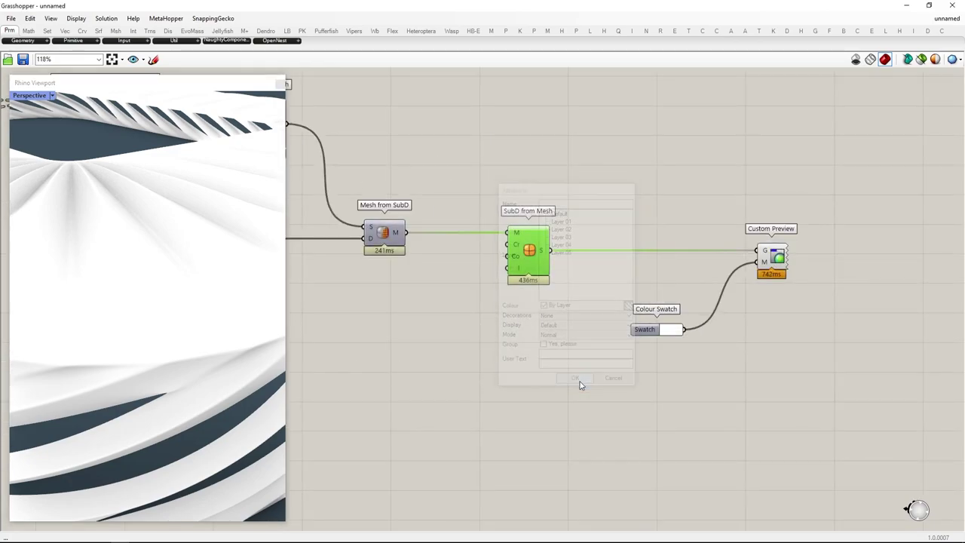
Turn off the preview of the Custom Preview component
{"action": "left_click_drag", "start_coordinate": [793, 405], "coordinate": [653, 172]}
{"action": "left_click", "coordinate": [784, 335]}
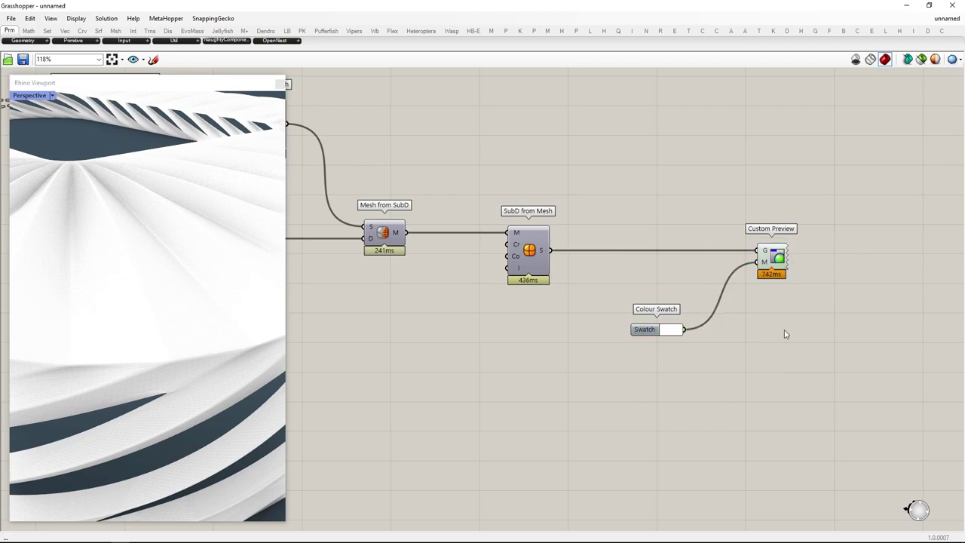
{"action": "right_click", "coordinate": [776, 267]}
{"action": "left_click", "coordinate": [799, 293]}
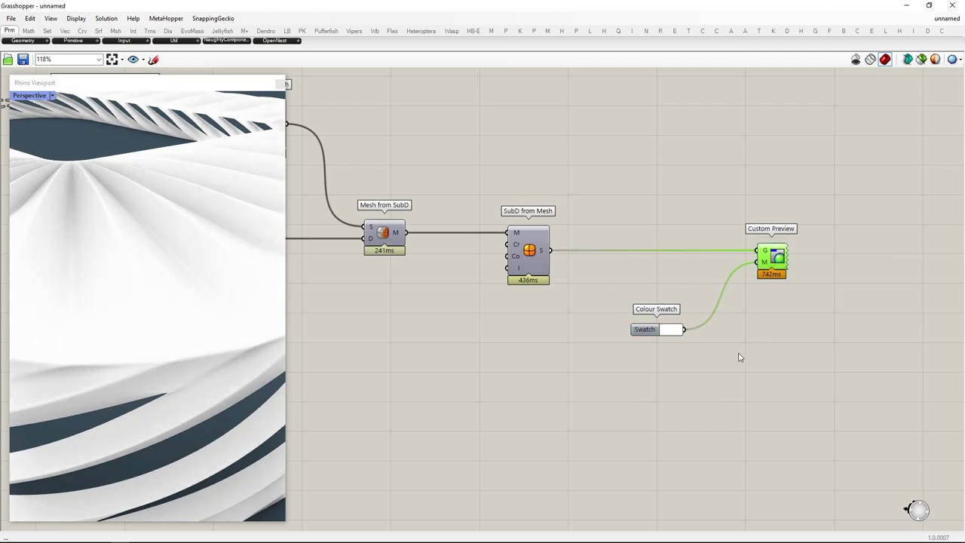
Maximize the Rhino viewport and examine the baked facade and roof from several angles
{"action": "double_click", "coordinate": [223, 84]}
{"action": "right_click_drag", "start_coordinate": [395, 383], "coordinate": [308, 312]}
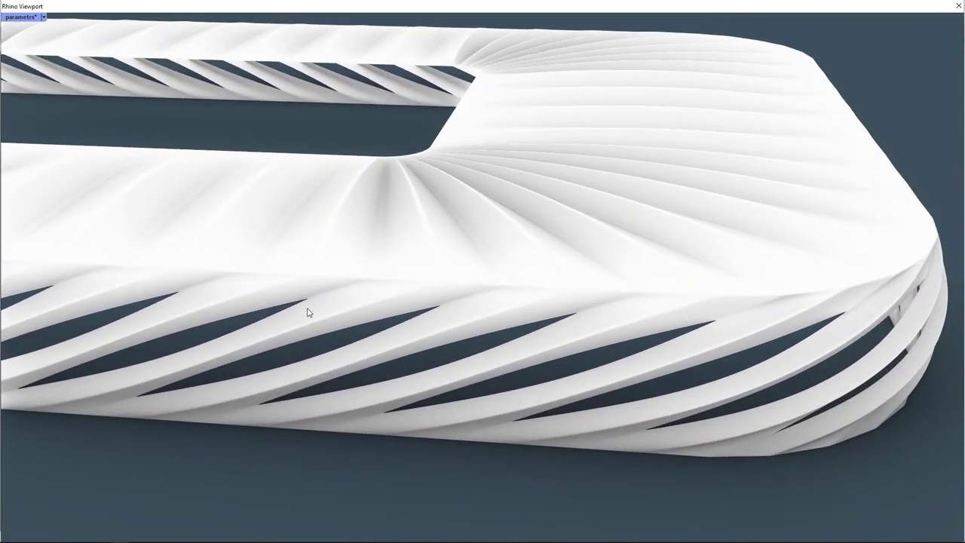
{"action": "scroll", "coordinate": [324, 314], "scroll_direction": "down", "scroll_amount": 3}
{"action": "right_click_drag", "start_coordinate": [559, 279], "coordinate": [368, 285]}
{"action": "scroll", "coordinate": [369, 288], "scroll_direction": "down", "scroll_amount": 6}
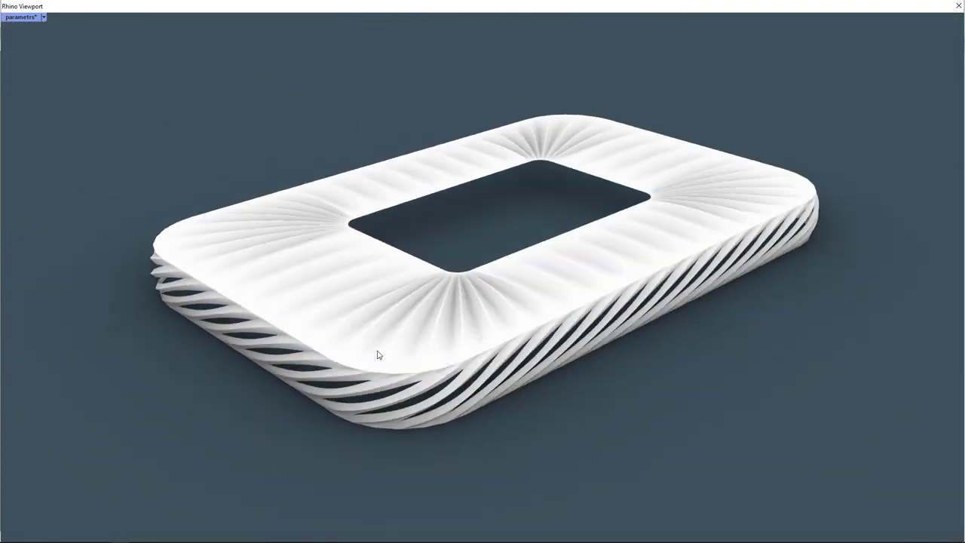
{"action": "scroll", "coordinate": [650, 270], "scroll_direction": "up", "scroll_amount": 5}
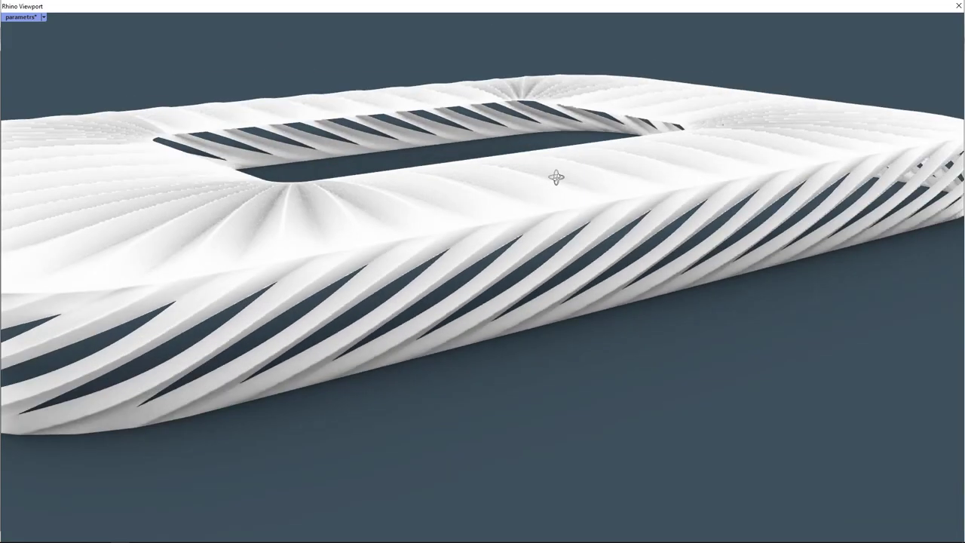